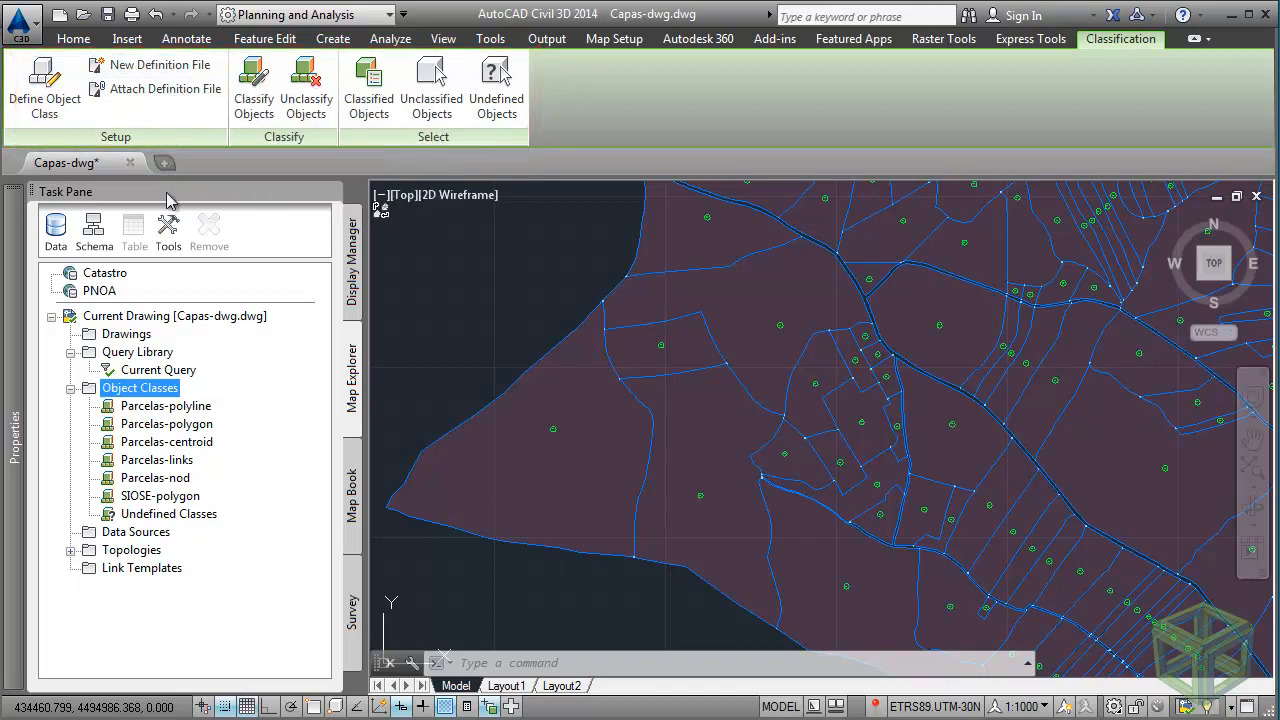
Look through the parcel object classes and check the available definition file Definition.xml without attaching it.
{"action": "left_click", "coordinate": [158, 408]}
{"action": "left_click", "coordinate": [158, 424]}
{"action": "left_click", "coordinate": [157, 441]}
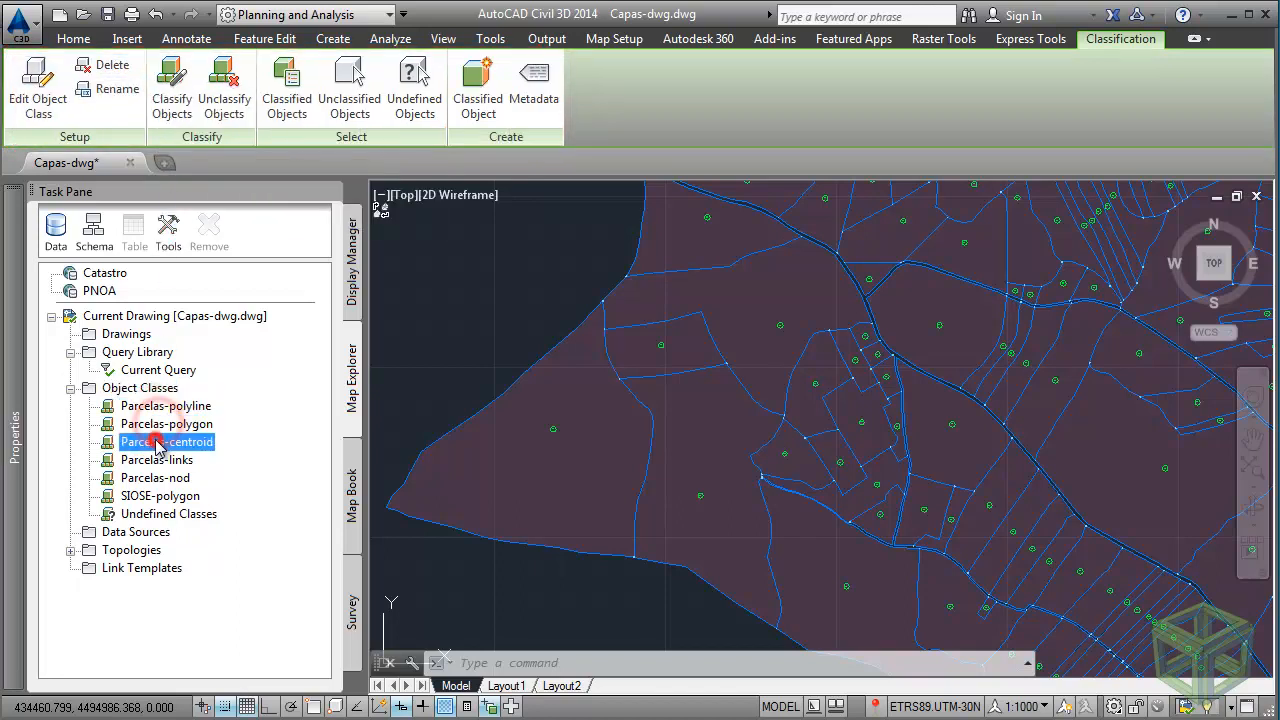
{"action": "left_click", "coordinate": [140, 389]}
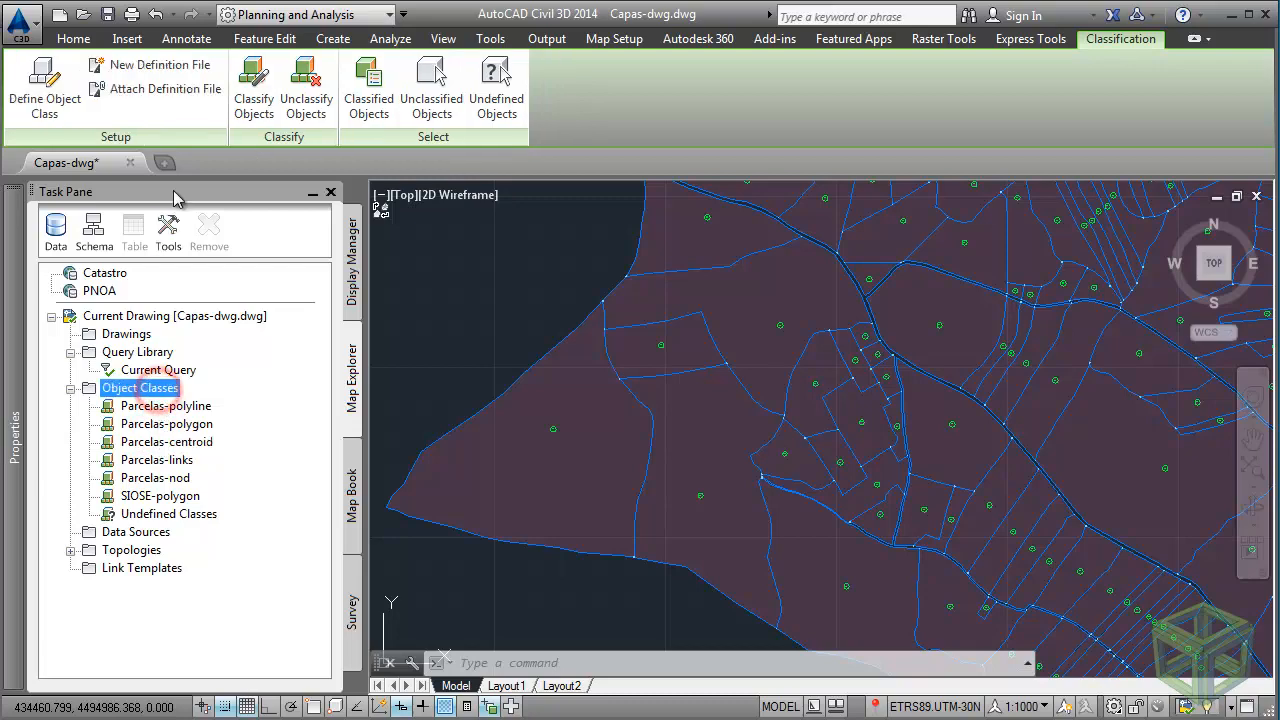
{"action": "left_click", "coordinate": [171, 87]}
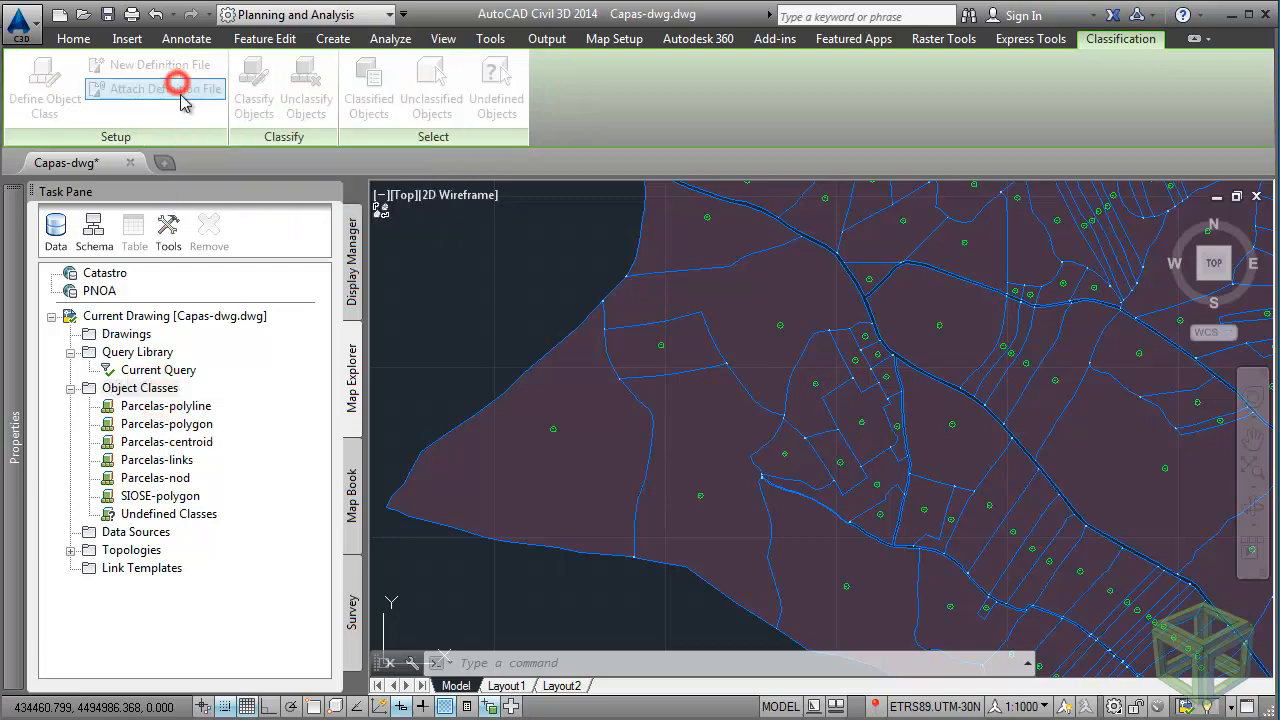
{"action": "left_click", "coordinate": [541, 322]}
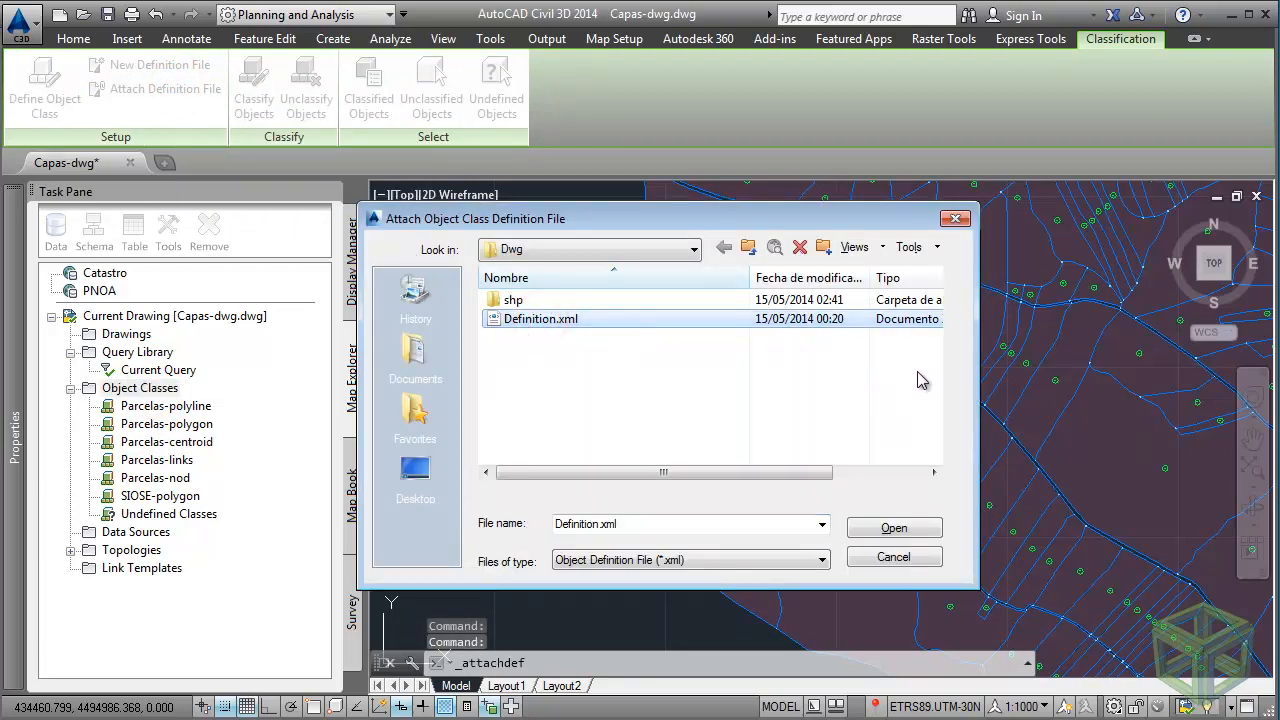
{"action": "left_click", "coordinate": [955, 221]}
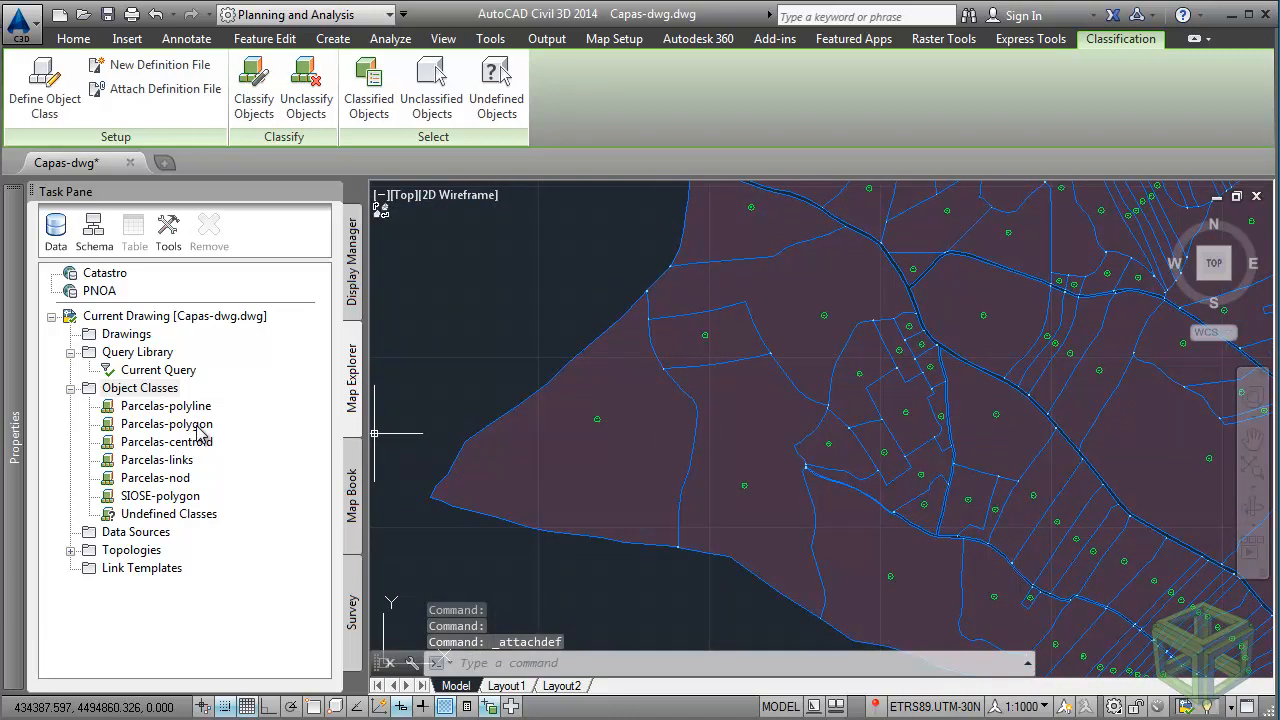
Open the definition of the Parcelas-centroid object class and review the object types it applies to.
{"action": "left_click", "coordinate": [185, 424]}
{"action": "left_click", "coordinate": [195, 441]}
{"action": "right_click", "coordinate": [203, 443]}
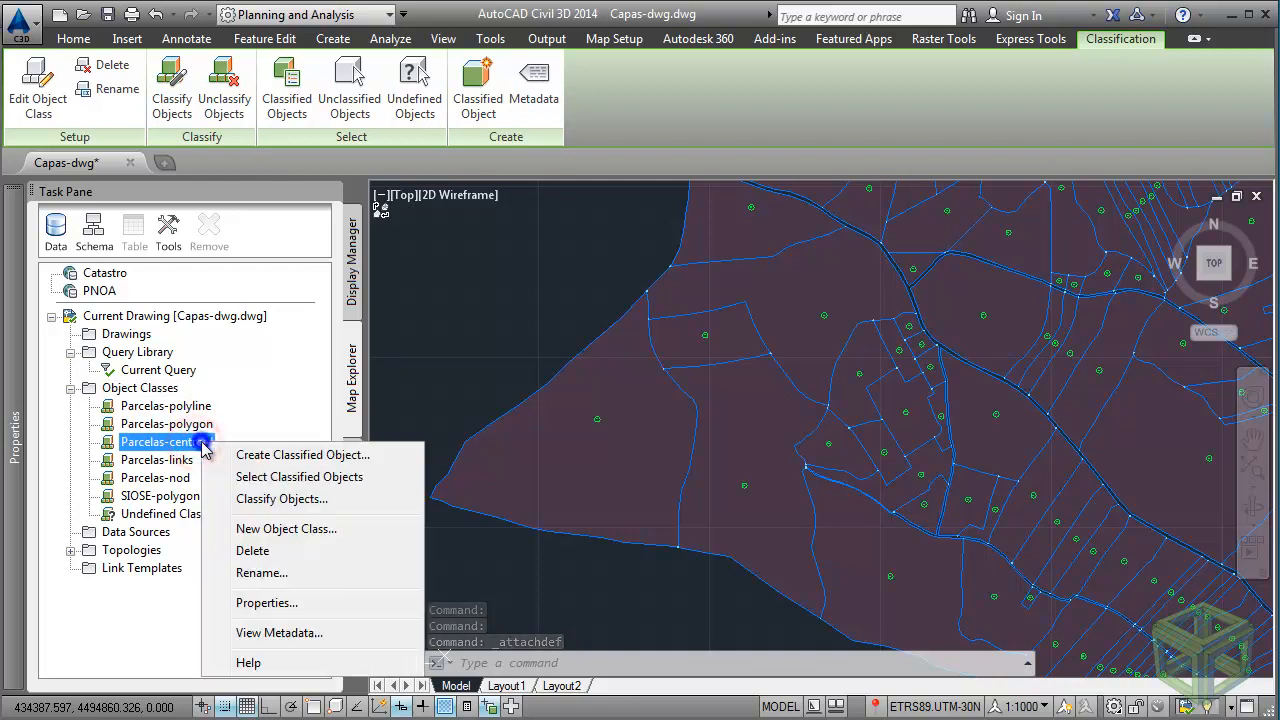
{"action": "left_click", "coordinate": [284, 603]}
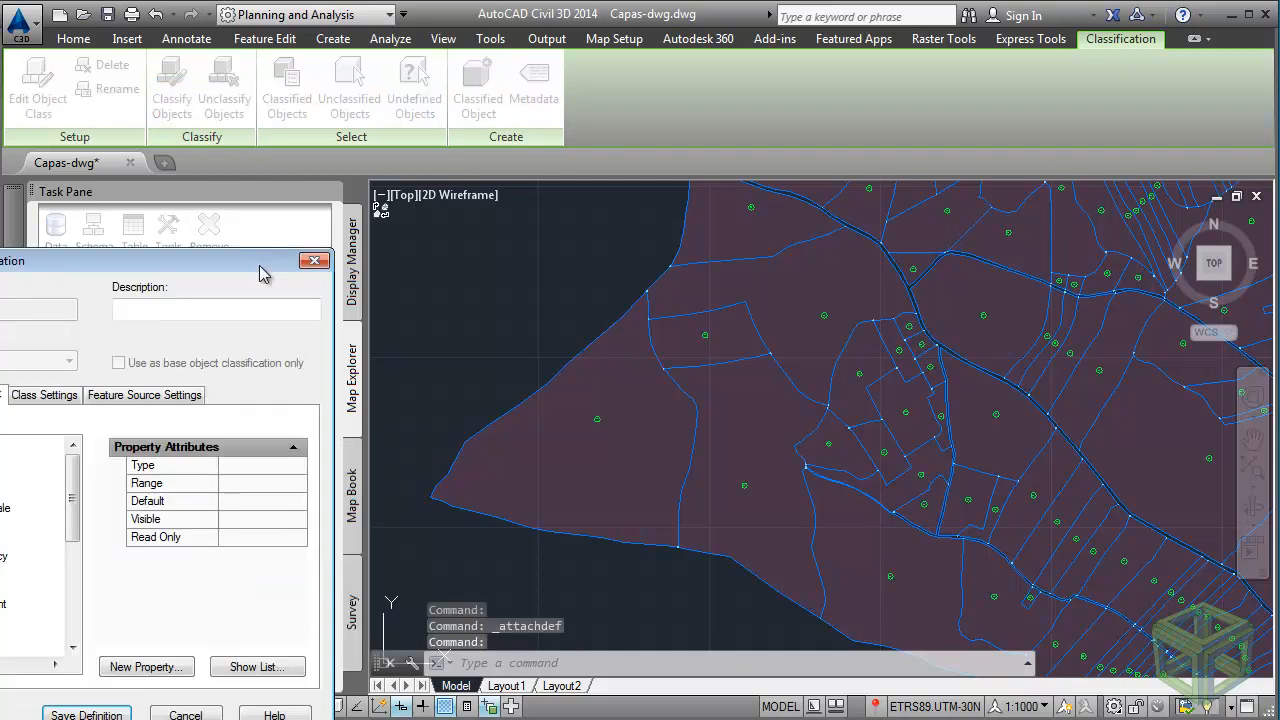
{"action": "left_click_drag", "start_coordinate": [260, 273], "coordinate": [765, 190]}
{"action": "left_click", "coordinate": [408, 309]}
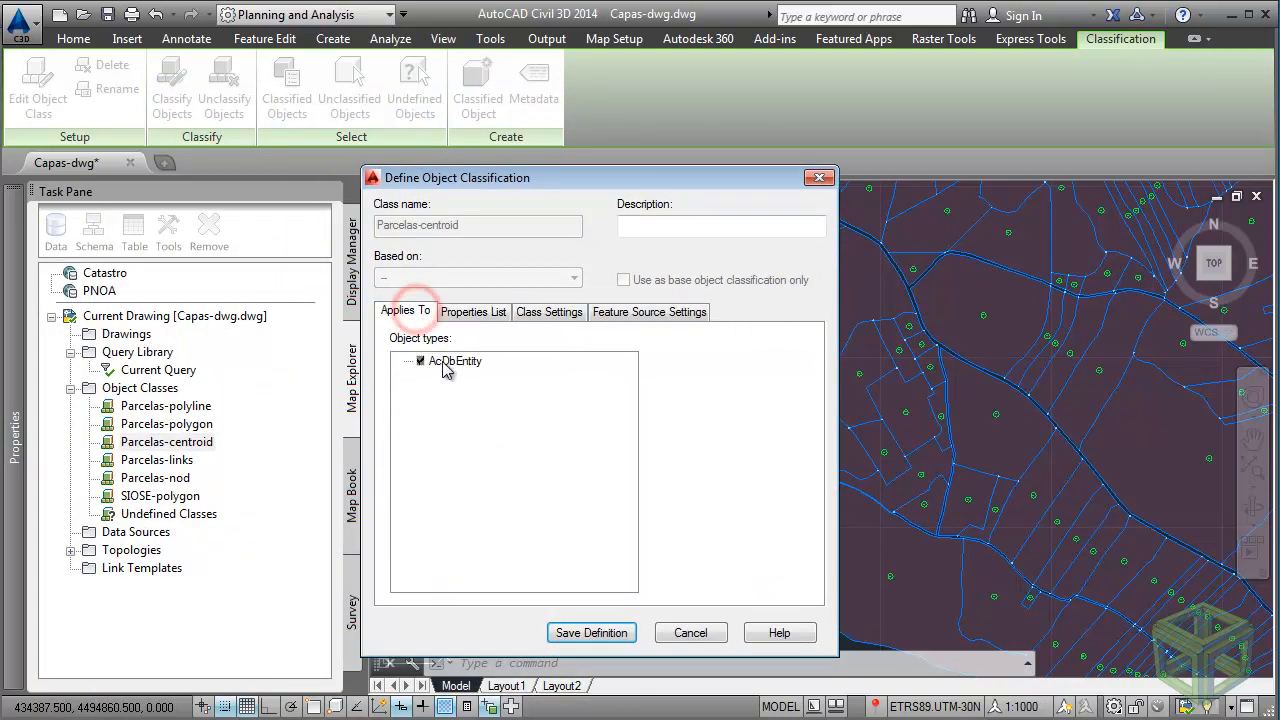
Review the Parcelas-centroid properties list, the attributes of its Parcela property and its class settings, leaving the definition unsaved.
{"action": "left_click", "coordinate": [477, 314]}
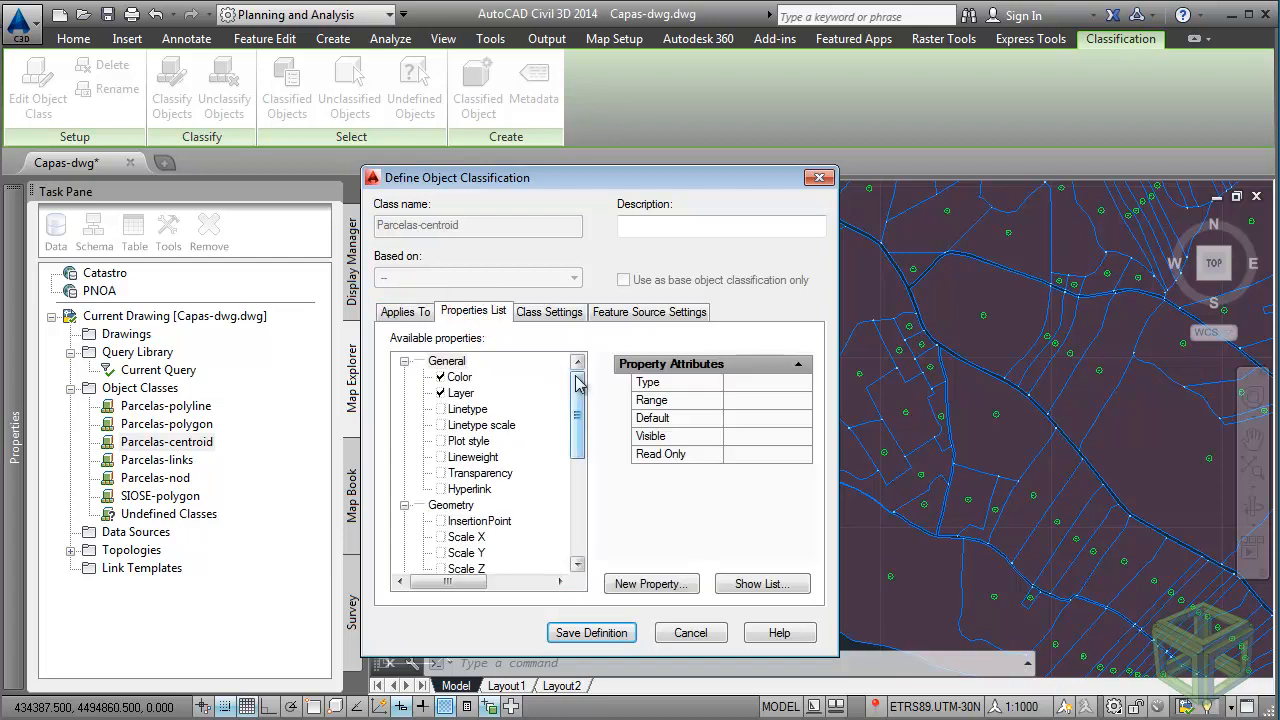
{"action": "left_click_drag", "start_coordinate": [579, 364], "coordinate": [583, 480]}
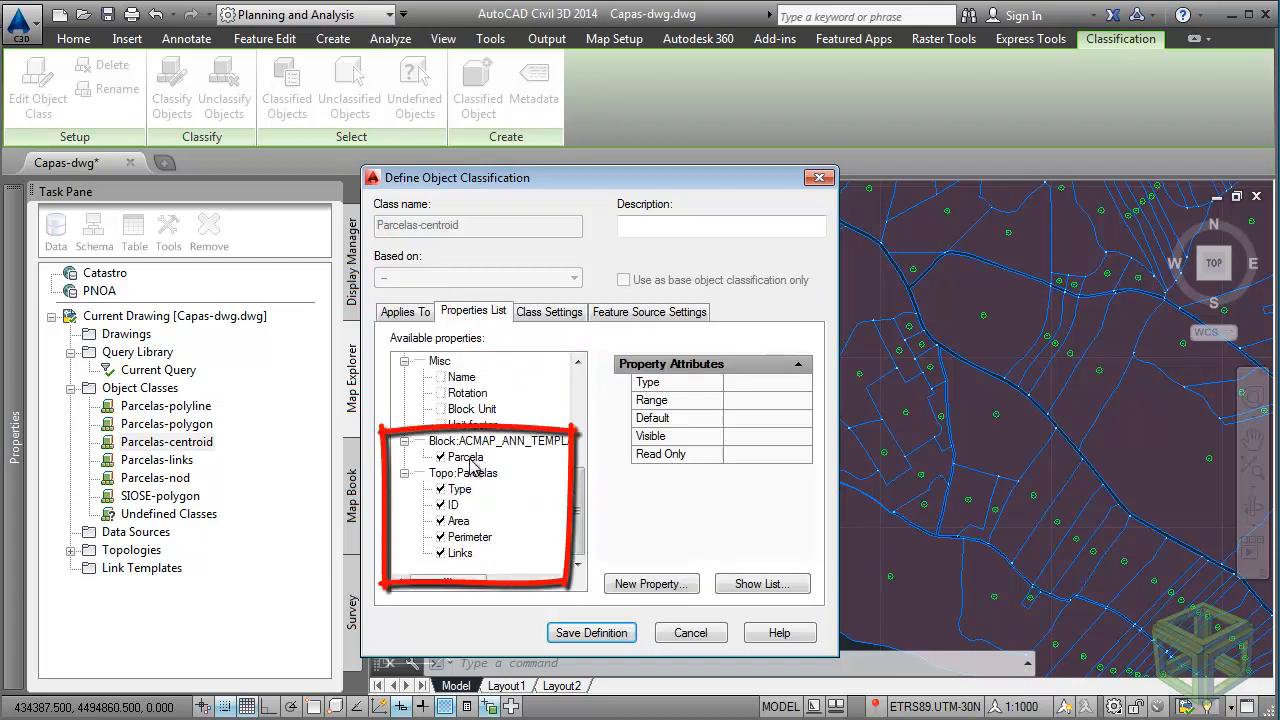
{"action": "left_click", "coordinate": [466, 457]}
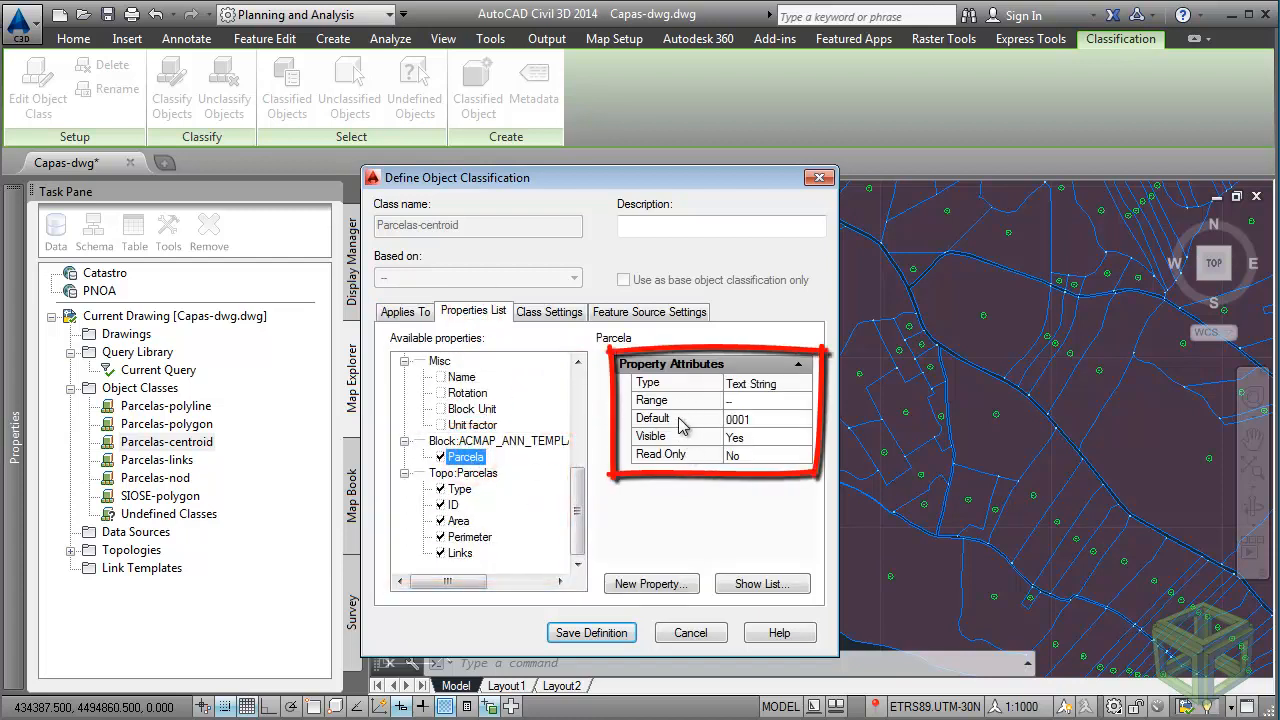
{"action": "left_click", "coordinate": [558, 313]}
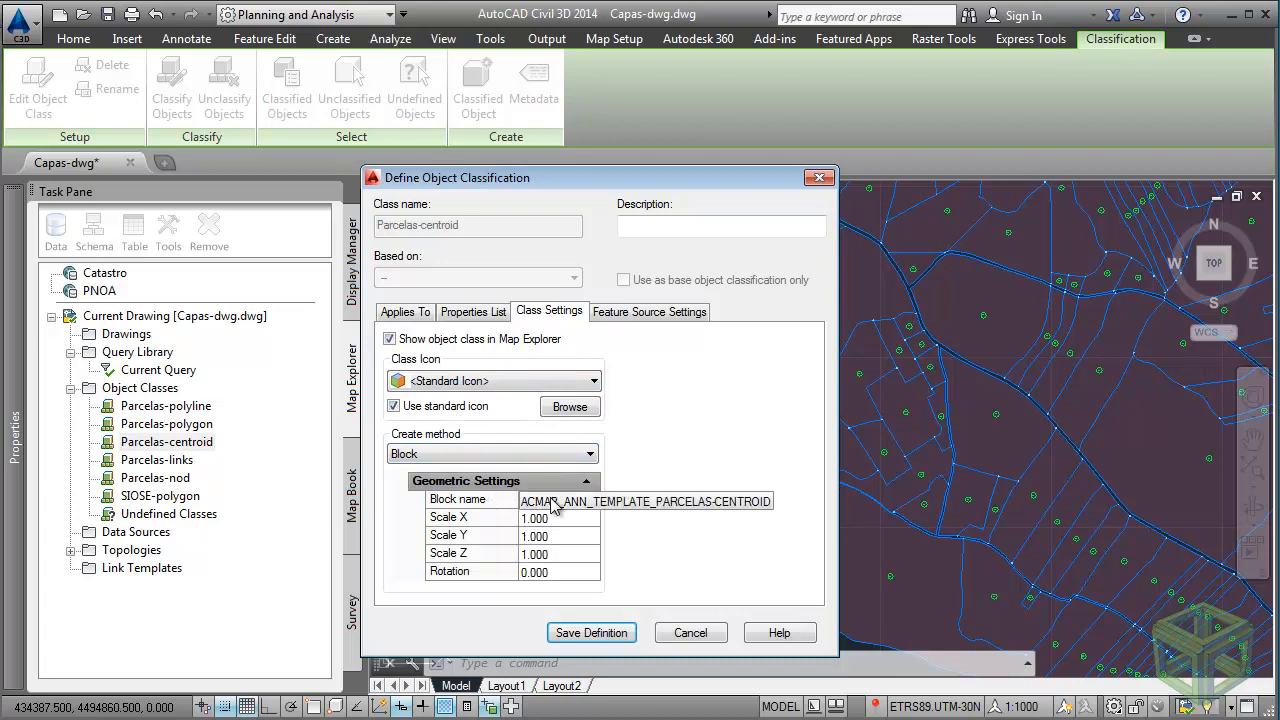
{"action": "left_click", "coordinate": [689, 633]}
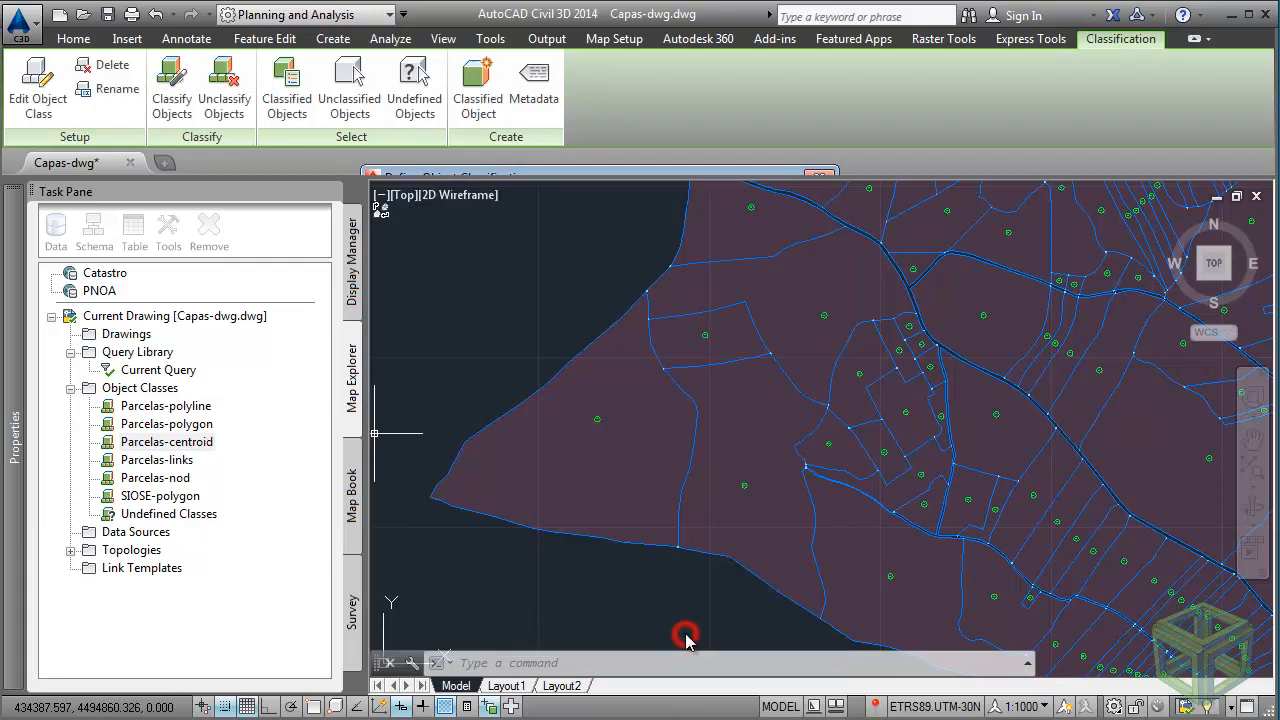
Create one classified Parcelas-centroid object in the empty area just outside the western parcel boundary, keeping the default Parcela attribute.
{"action": "right_click", "coordinate": [205, 451]}
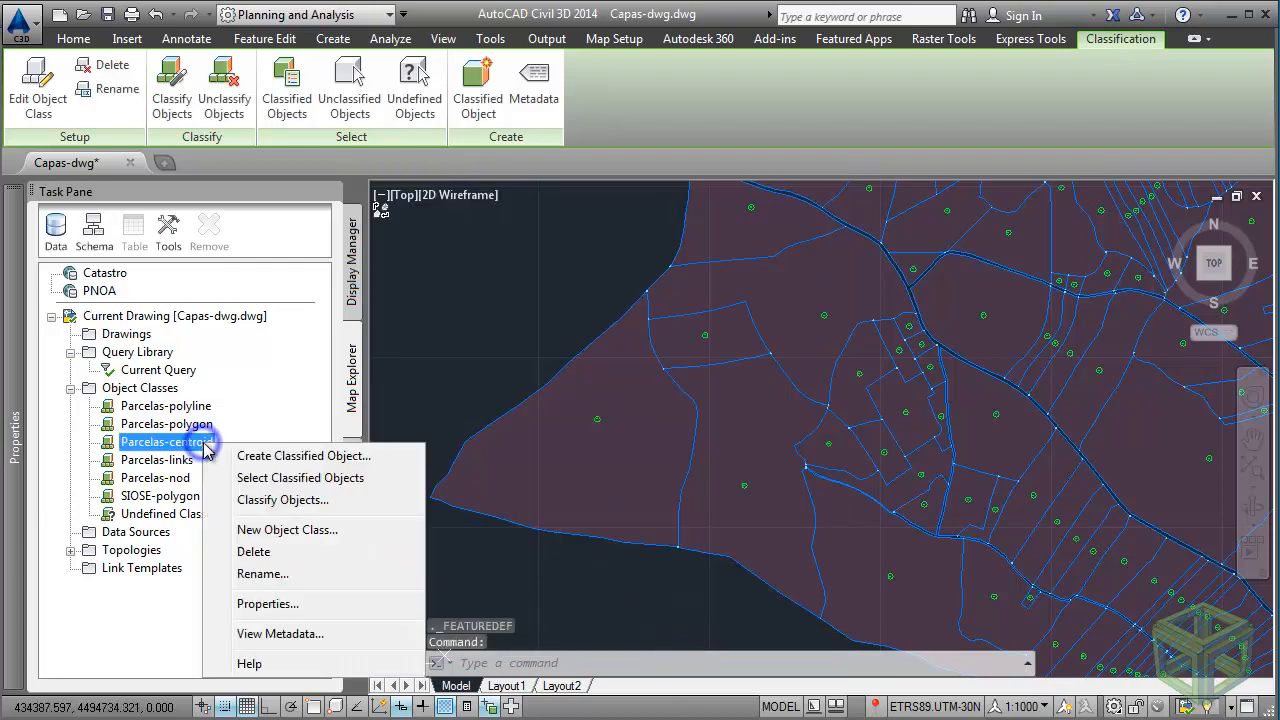
{"action": "left_click", "coordinate": [357, 456]}
{"action": "scroll", "coordinate": [449, 405], "scroll_direction": "up", "scroll_amount": 2}
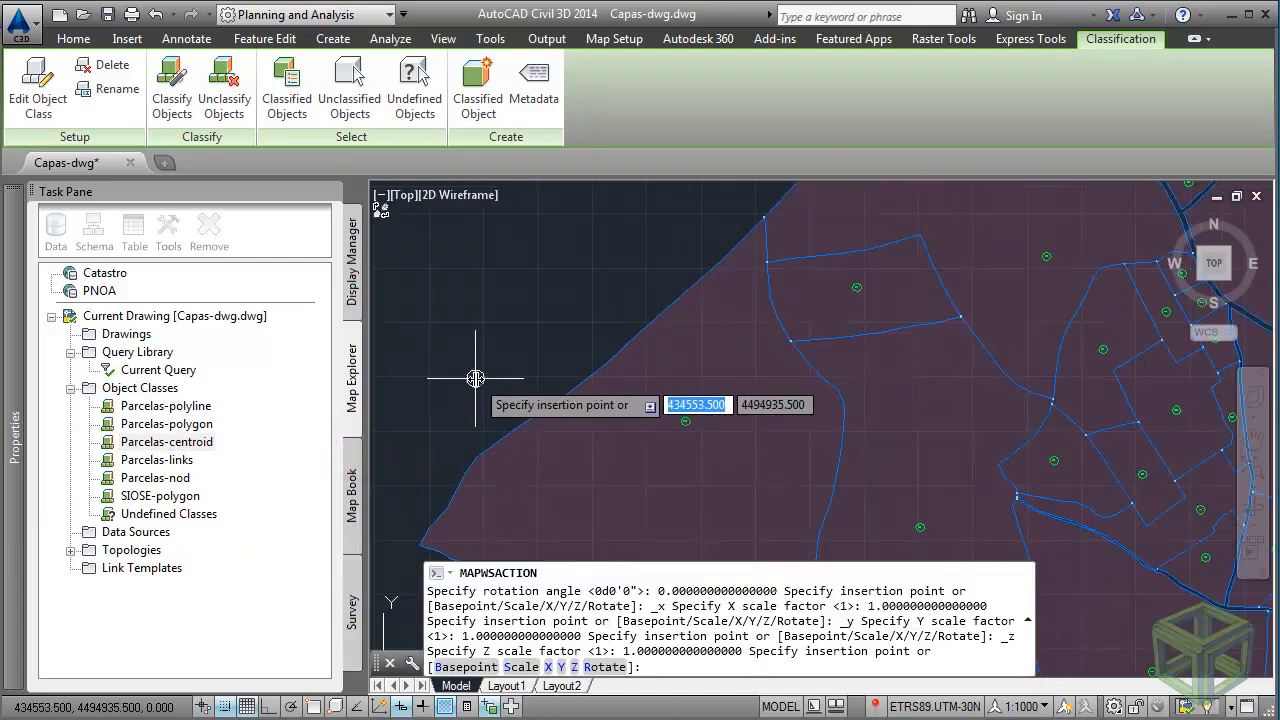
{"action": "left_click", "coordinate": [477, 377]}
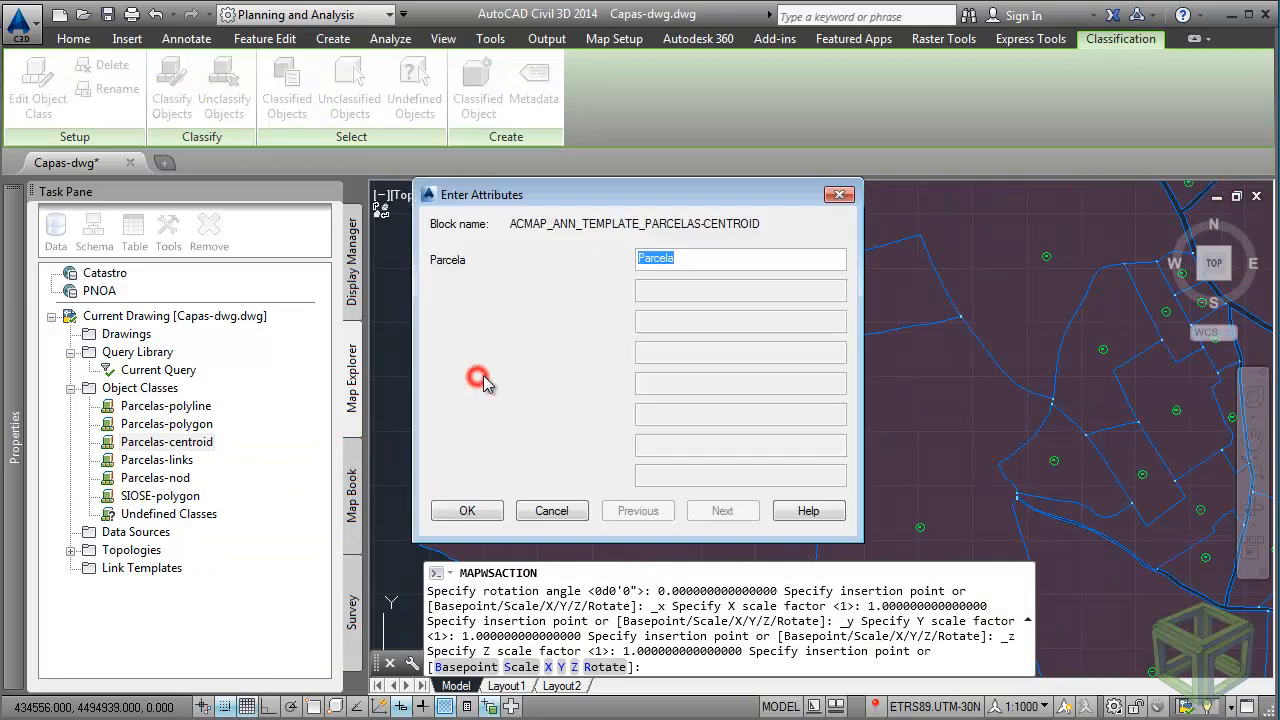
{"action": "left_click", "coordinate": [467, 511]}
{"action": "left_click", "coordinate": [541, 450]}
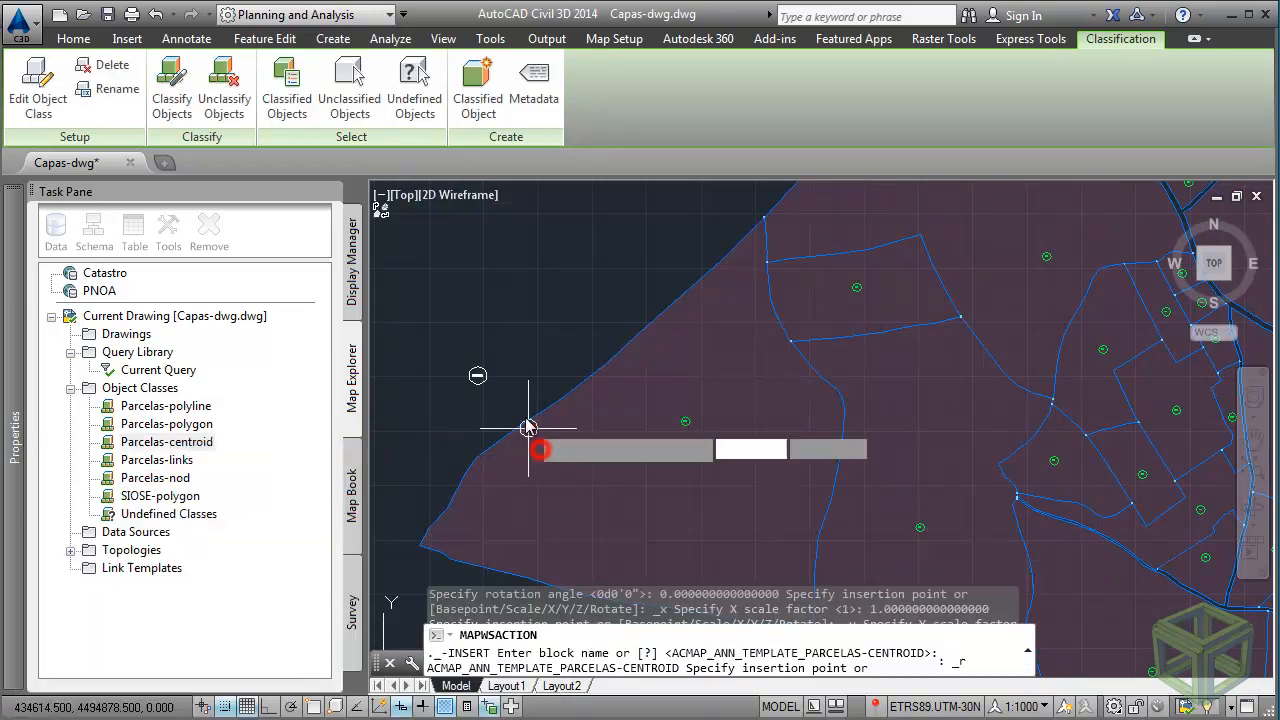
{"action": "key", "text": "Escape"}
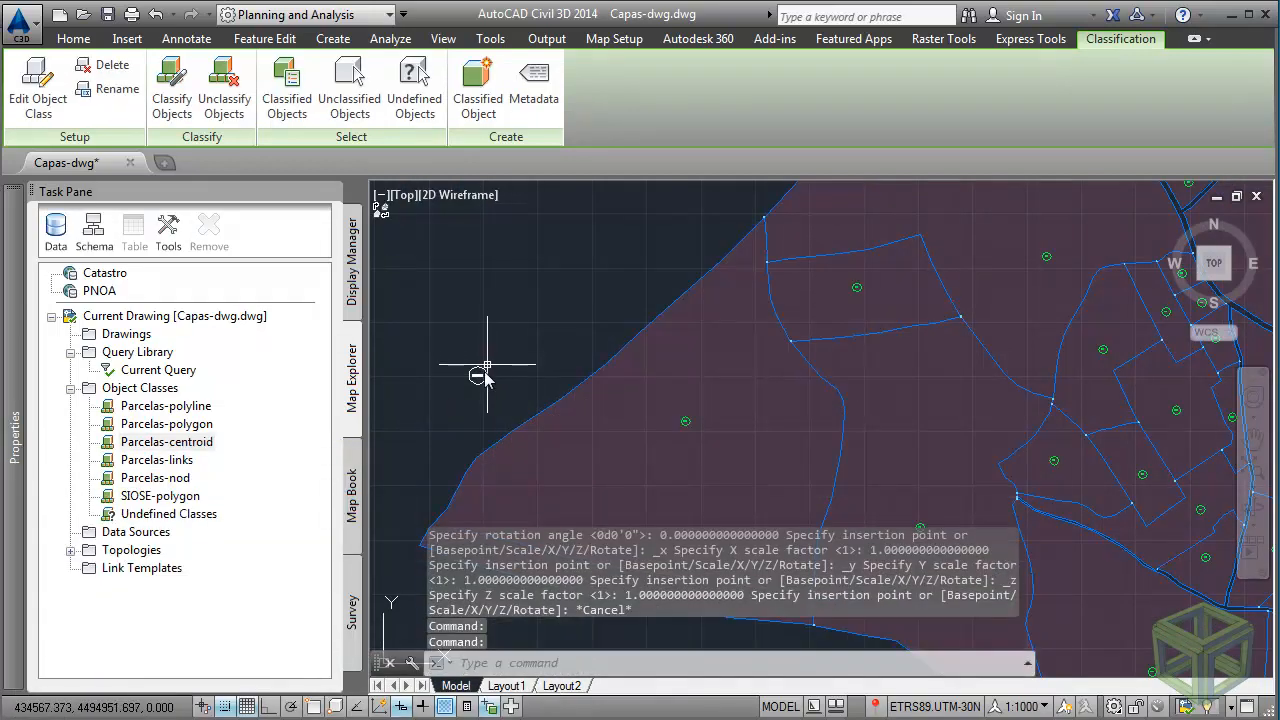
Classify the polyline along the westernmost parcel's outer boundary as Parcelas-links, including objects with missing values and excluding already tagged ones.
{"action": "right_click", "coordinate": [204, 424]}
{"action": "left_click", "coordinate": [312, 432]}
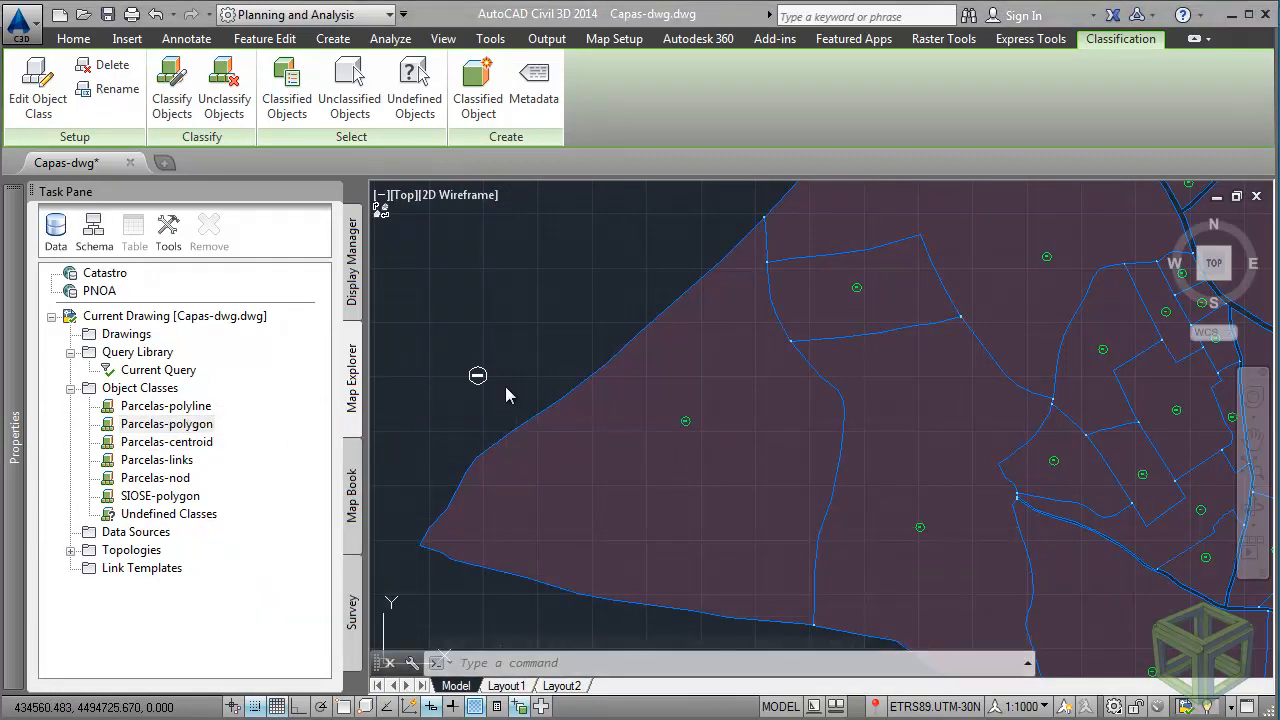
{"action": "left_click", "coordinate": [508, 428]}
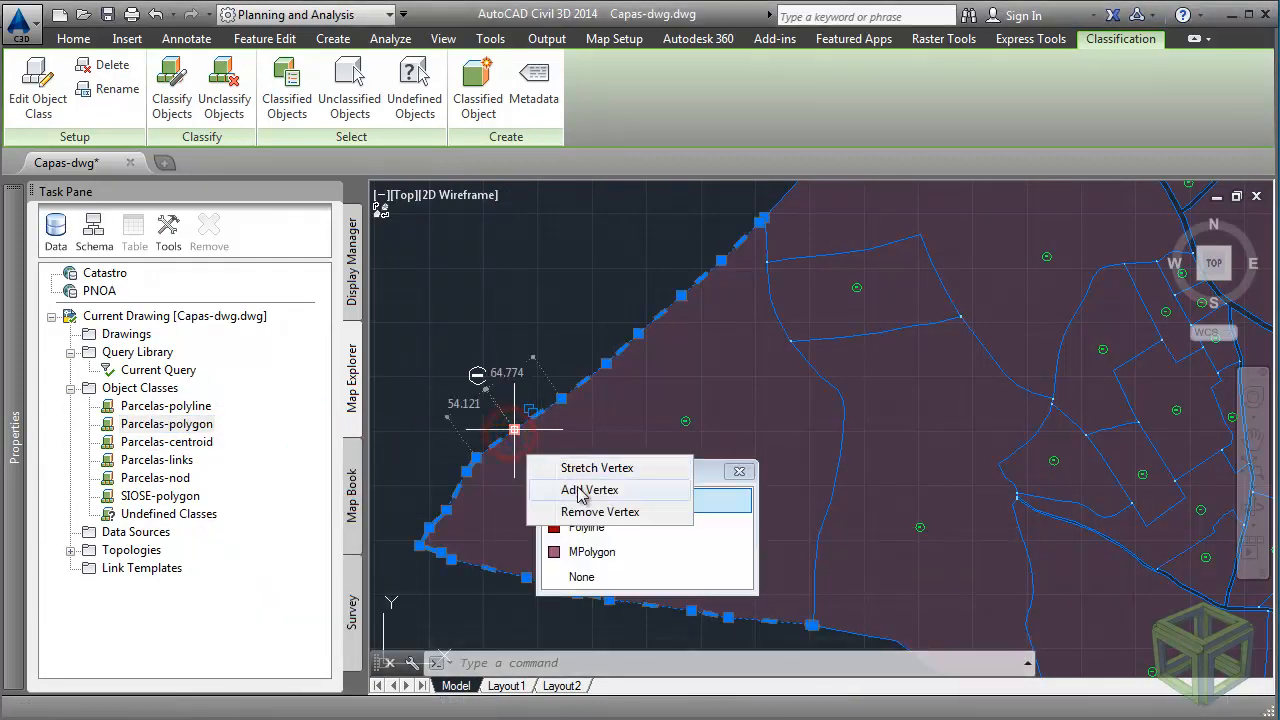
{"action": "left_click", "coordinate": [697, 511]}
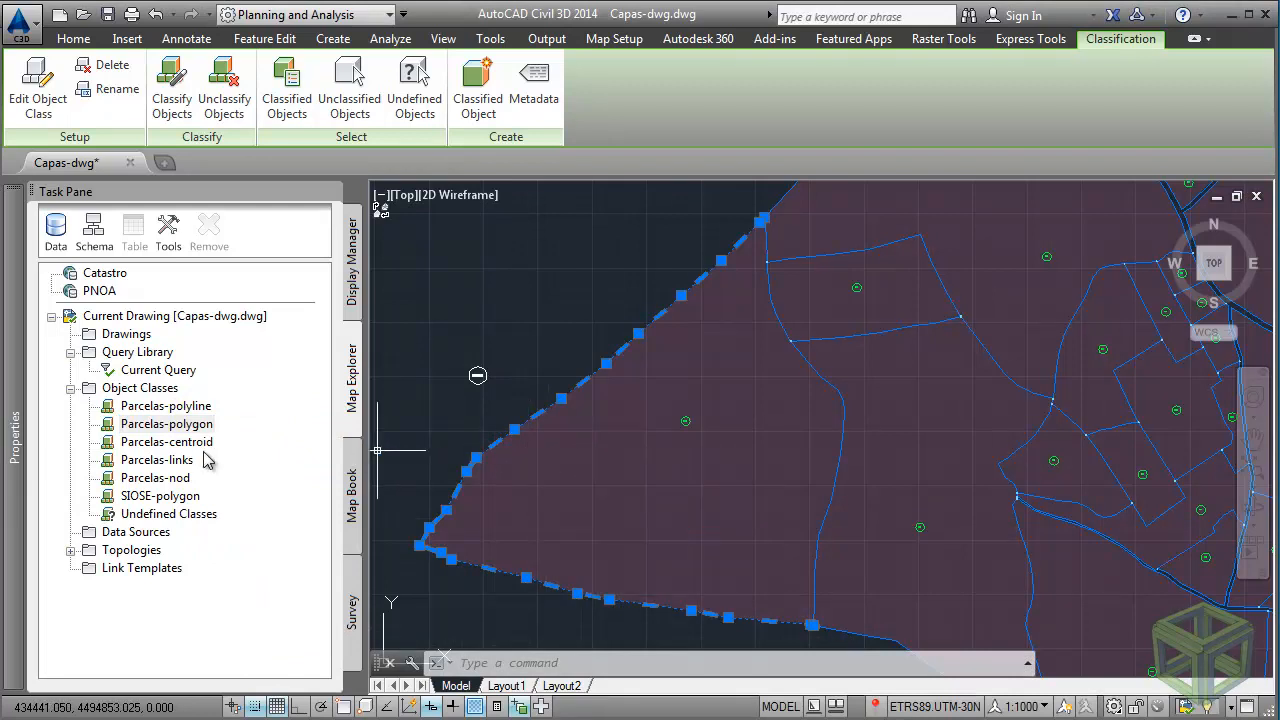
{"action": "right_click", "coordinate": [193, 458]}
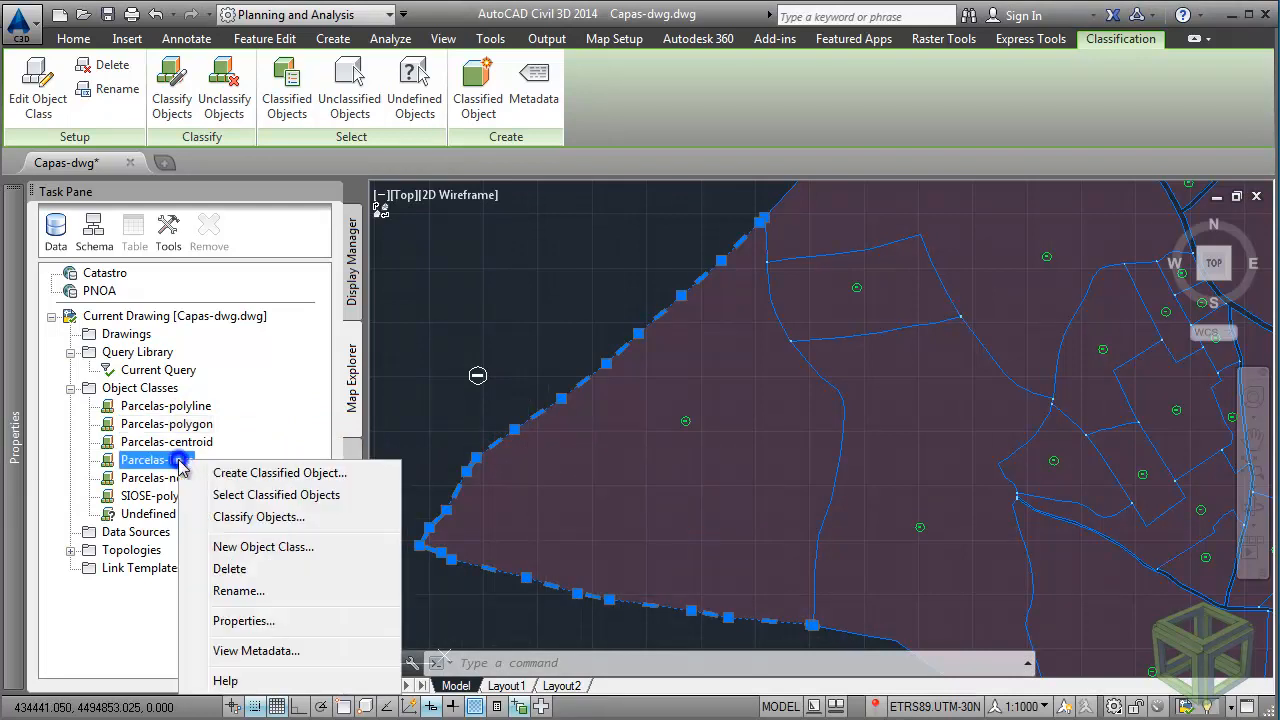
{"action": "left_click", "coordinate": [285, 520]}
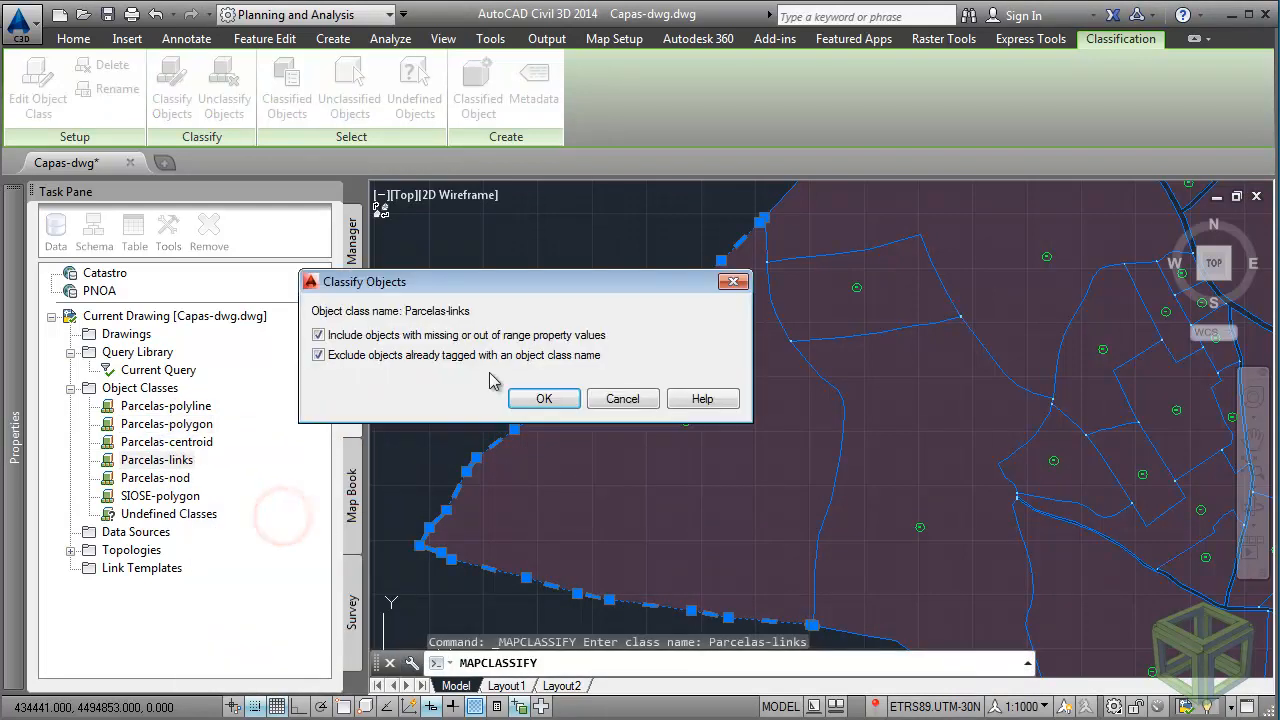
{"action": "left_click", "coordinate": [533, 397]}
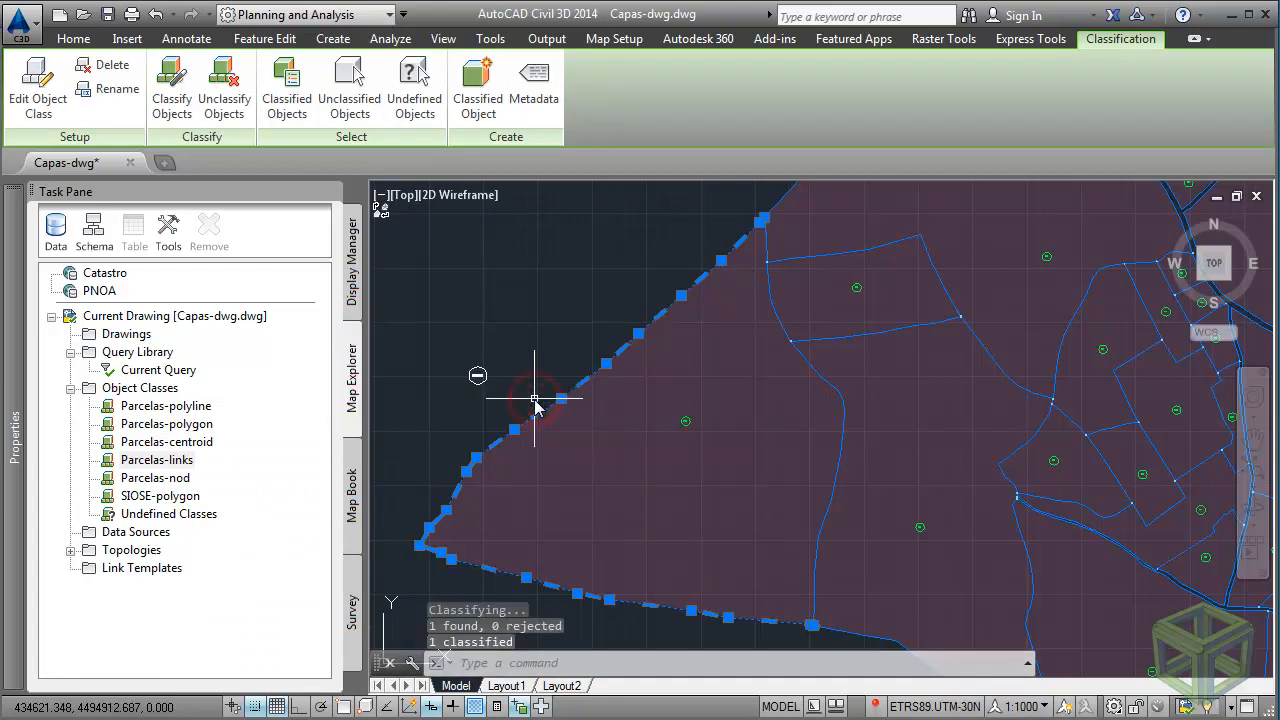
Check the Class Name property of the classified boundary polyline and clear the selection.
{"action": "mouse_move", "coordinate": [22, 333]}
{"action": "left_click", "coordinate": [205, 254]}
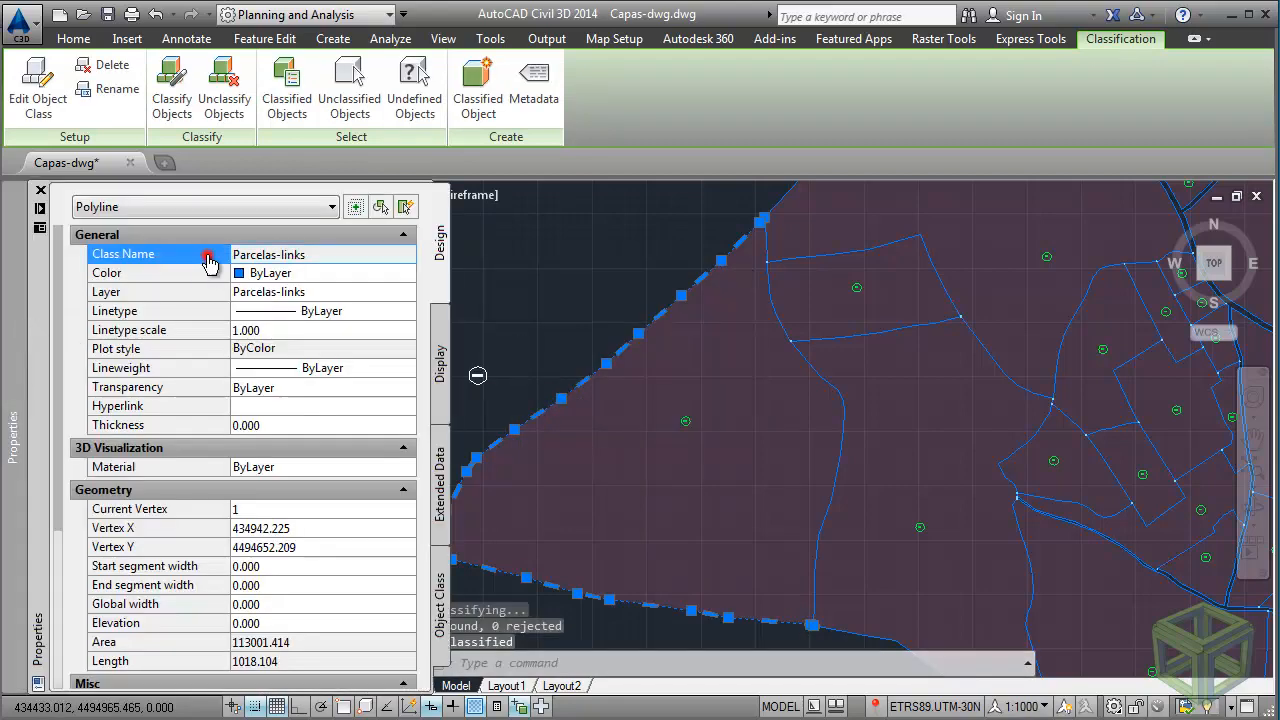
{"action": "key", "text": "Escape"}
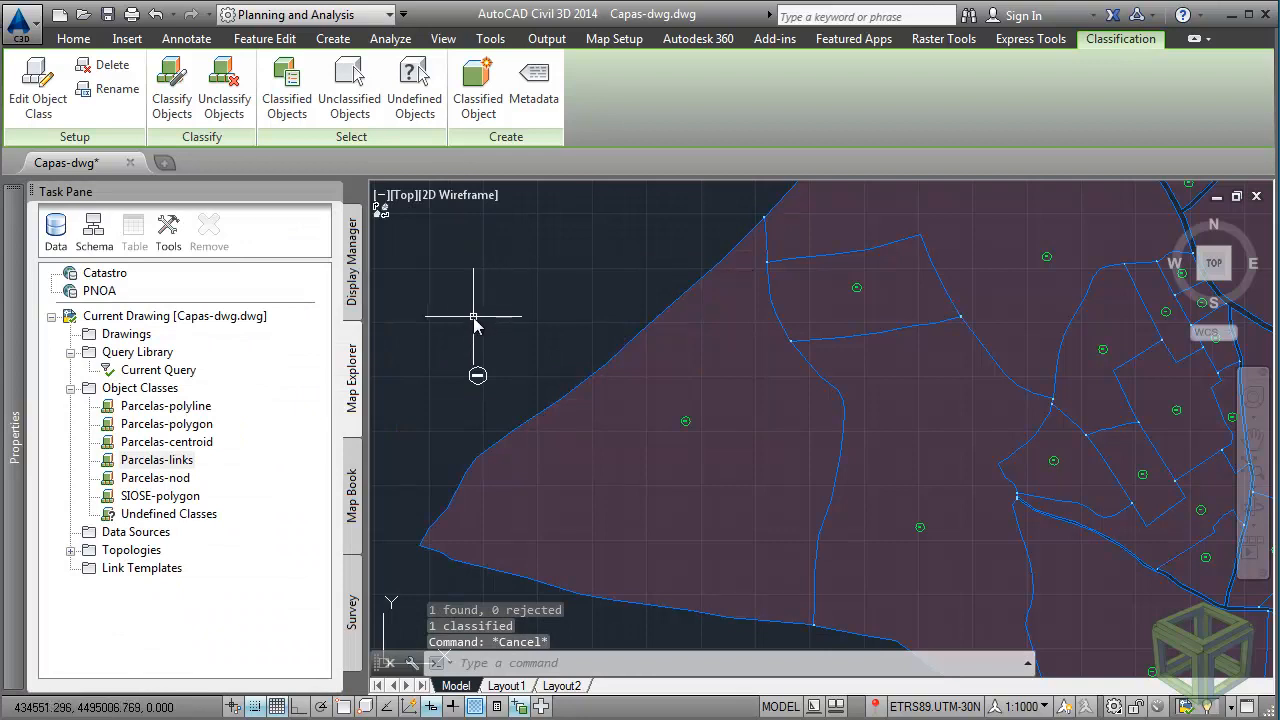
Add the Parcelas-polygon object class to the display map as a drawing data layer and keep it switched on.
{"action": "left_click", "coordinate": [352, 266]}
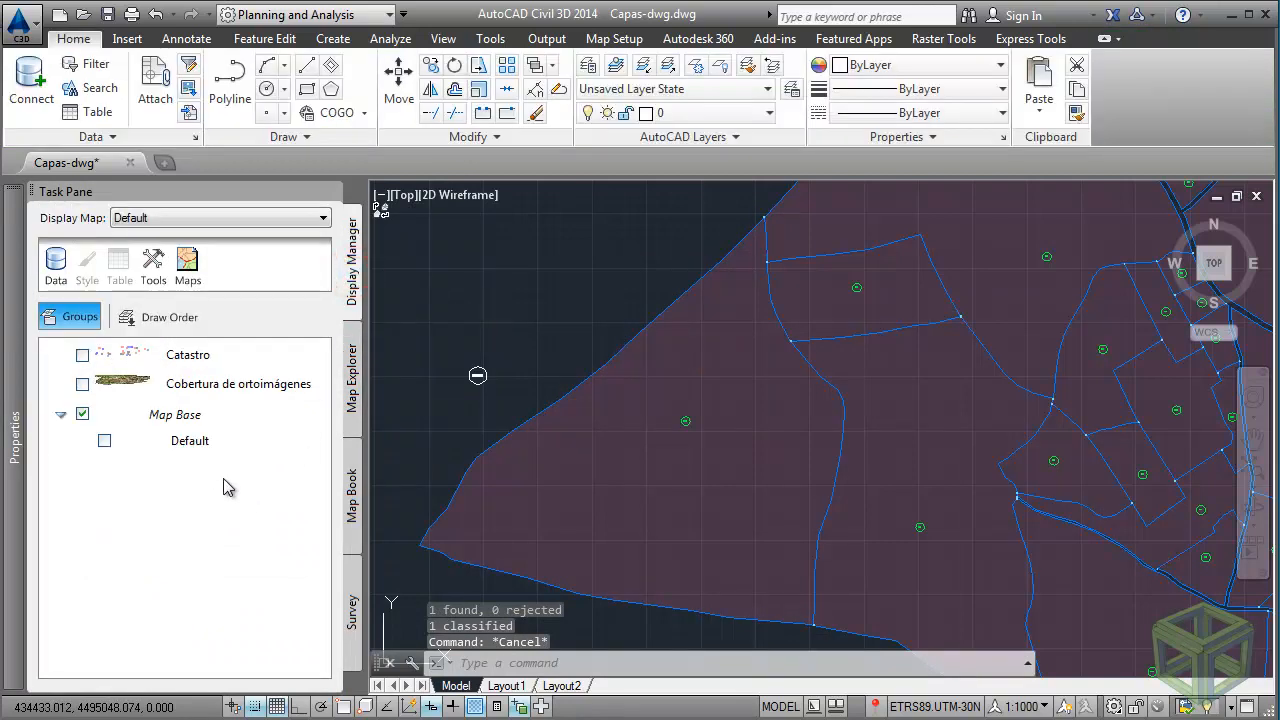
{"action": "right_click", "coordinate": [223, 478]}
{"action": "mouse_move", "coordinate": [330, 518]}
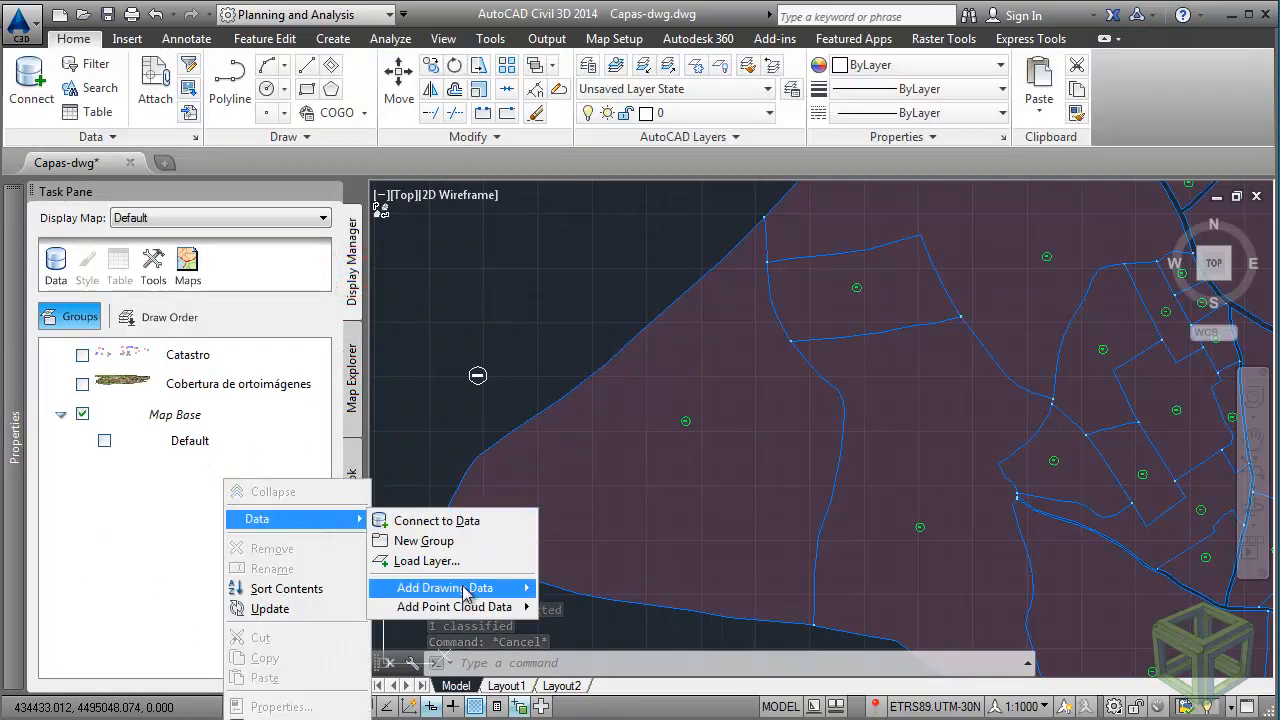
{"action": "mouse_move", "coordinate": [465, 592]}
{"action": "left_click", "coordinate": [582, 590]}
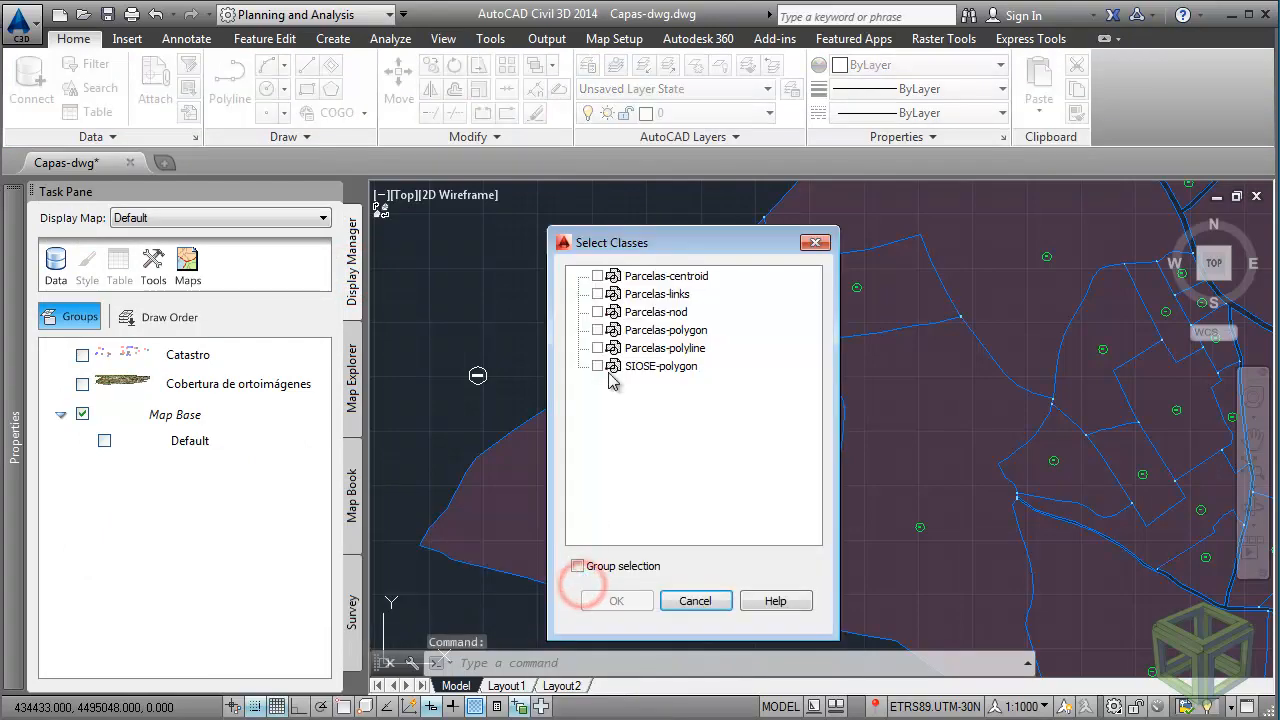
{"action": "left_click", "coordinate": [598, 330]}
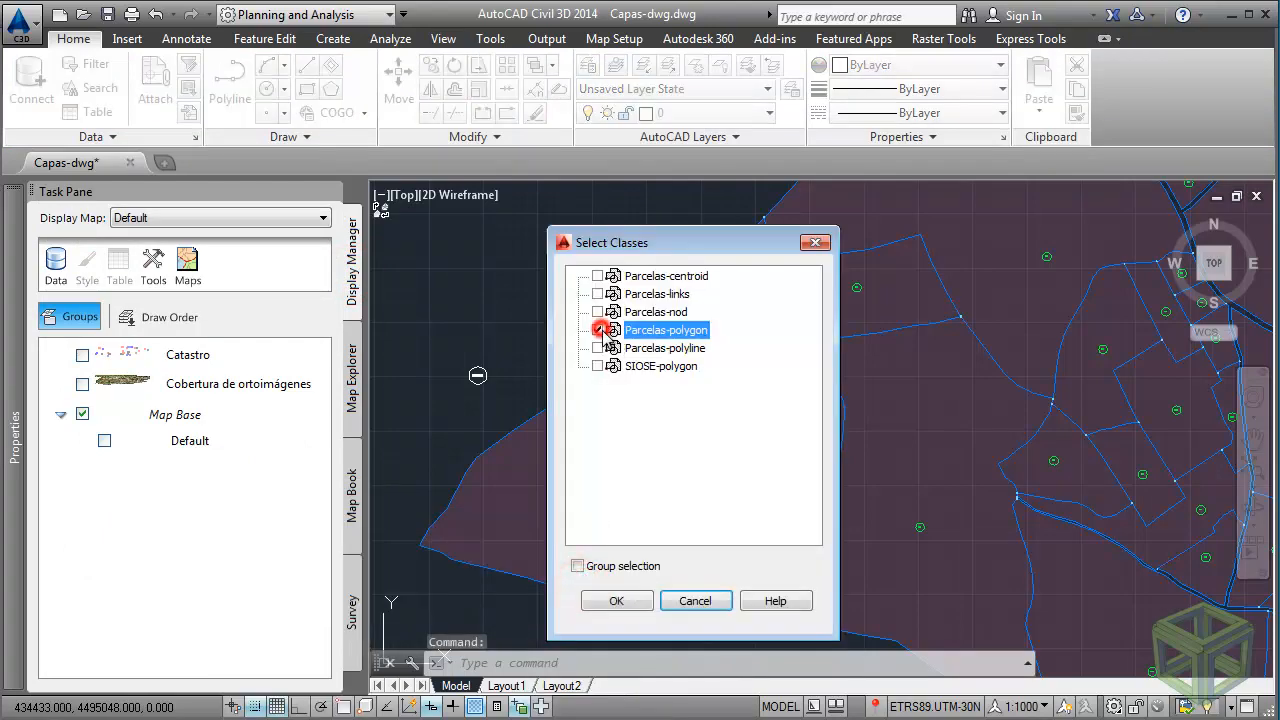
{"action": "left_click", "coordinate": [645, 604]}
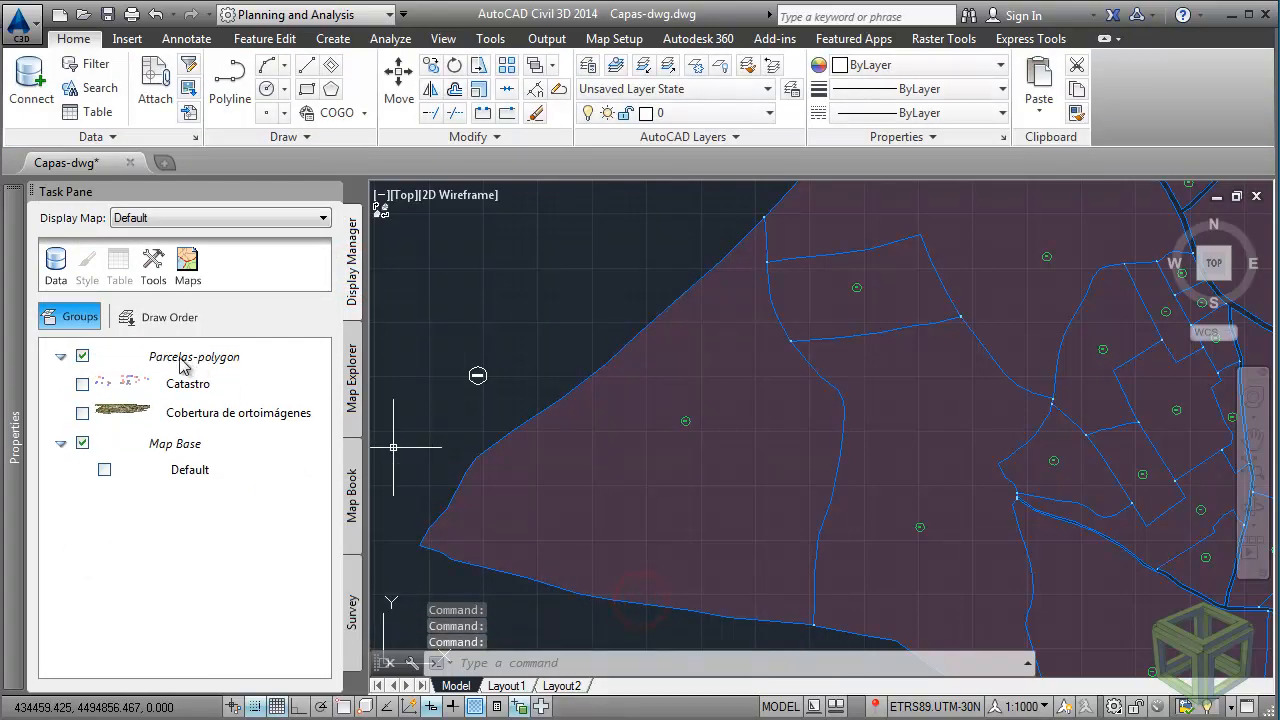
{"action": "left_click", "coordinate": [83, 356]}
{"action": "left_click", "coordinate": [83, 356]}
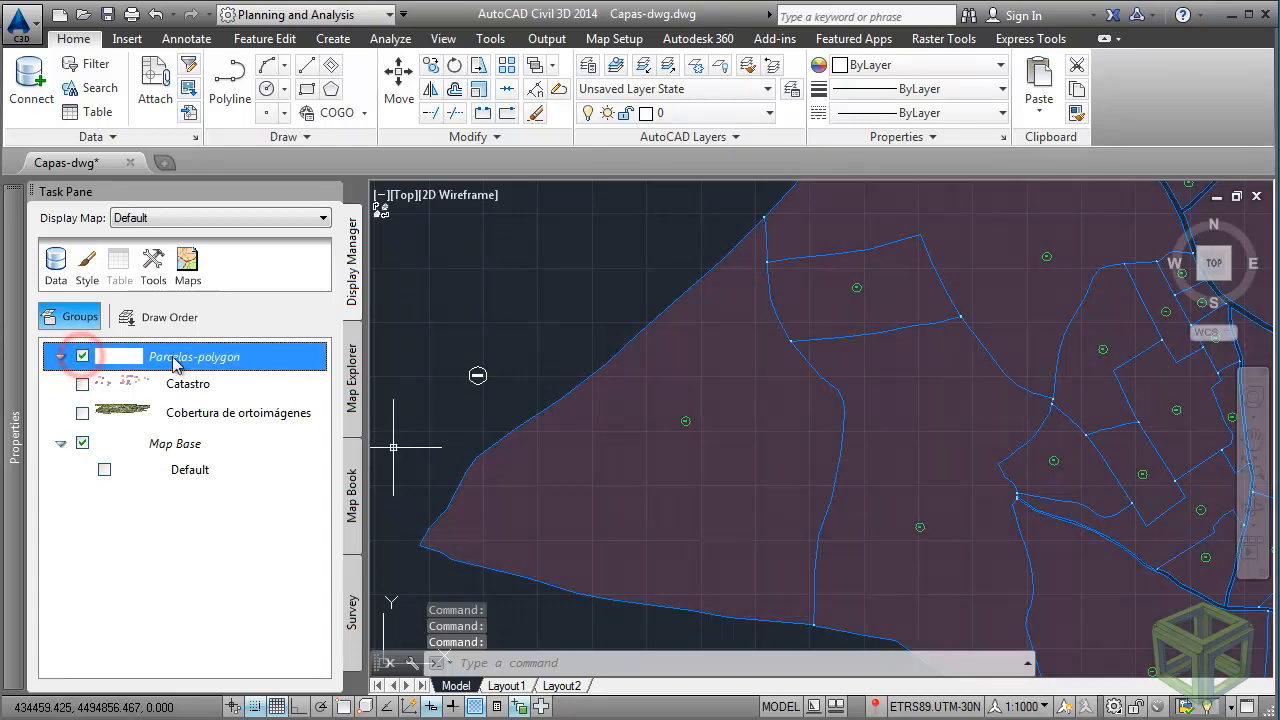
Start a thematic style for the Parcelas-polygon display layer using a range of numeric values as the theme type.
{"action": "right_click", "coordinate": [218, 358]}
{"action": "mouse_move", "coordinate": [290, 426]}
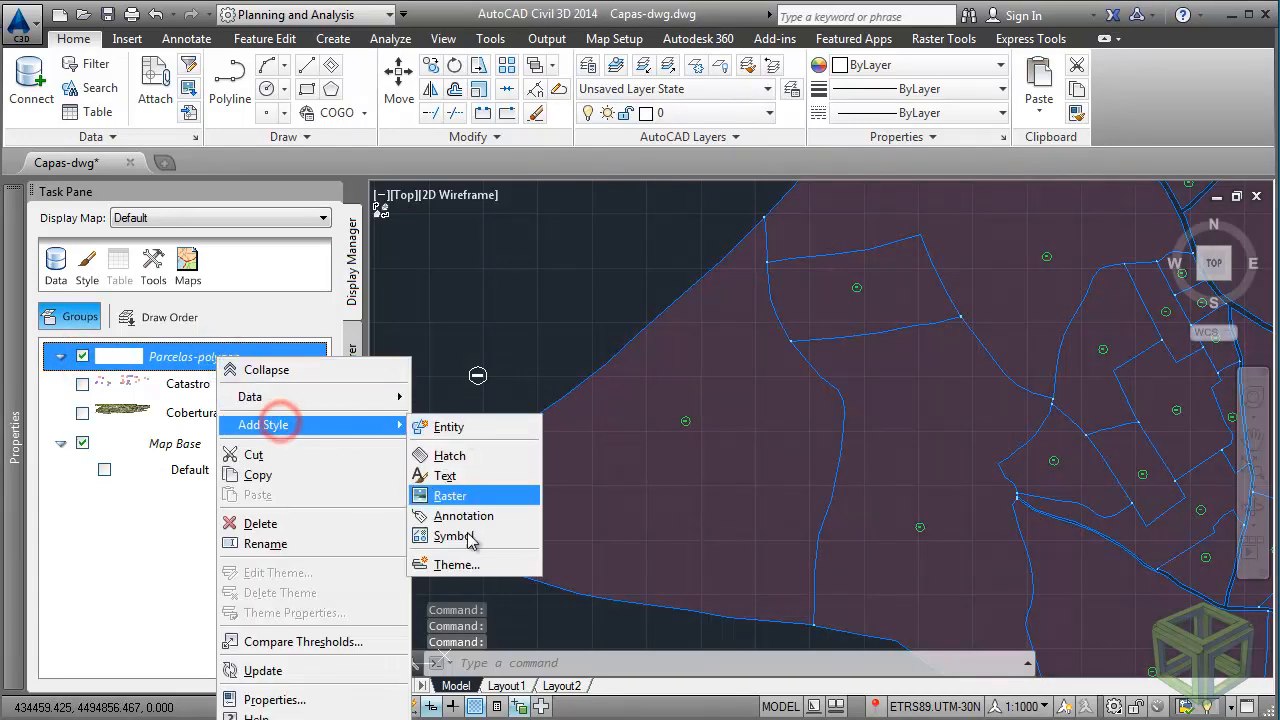
{"action": "left_click", "coordinate": [470, 568]}
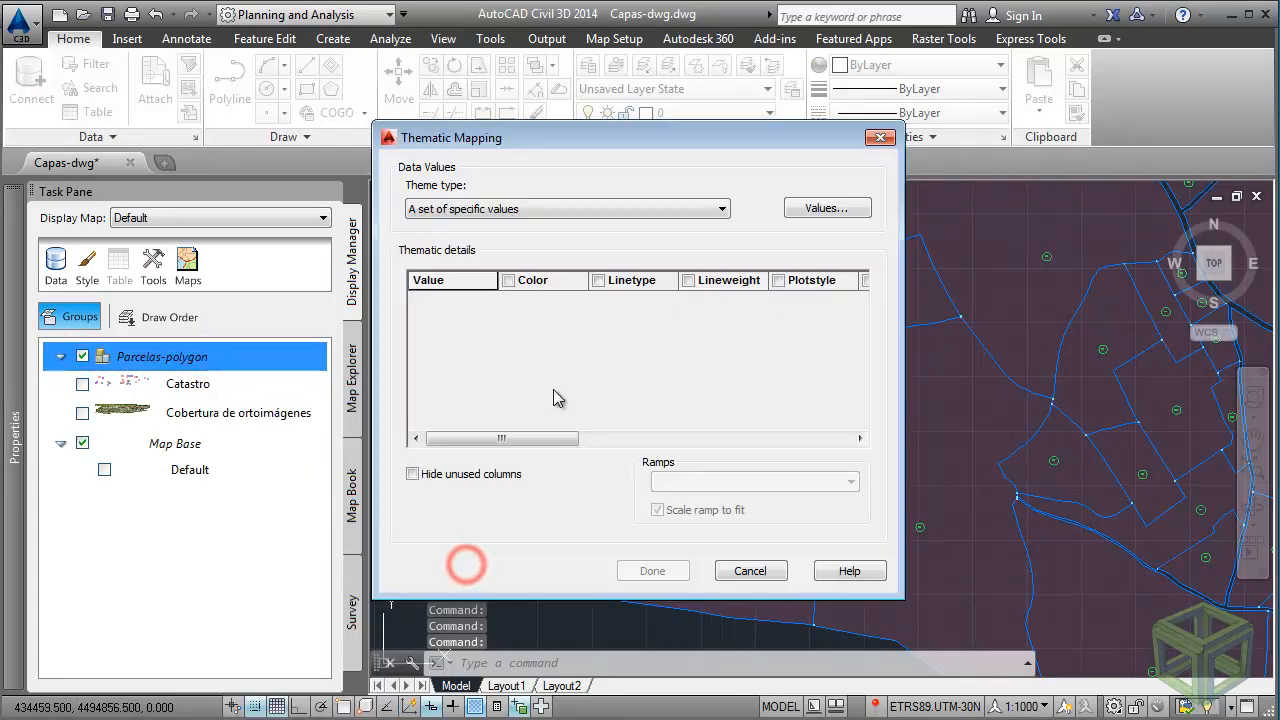
{"action": "left_click", "coordinate": [676, 218]}
{"action": "left_click", "coordinate": [480, 236]}
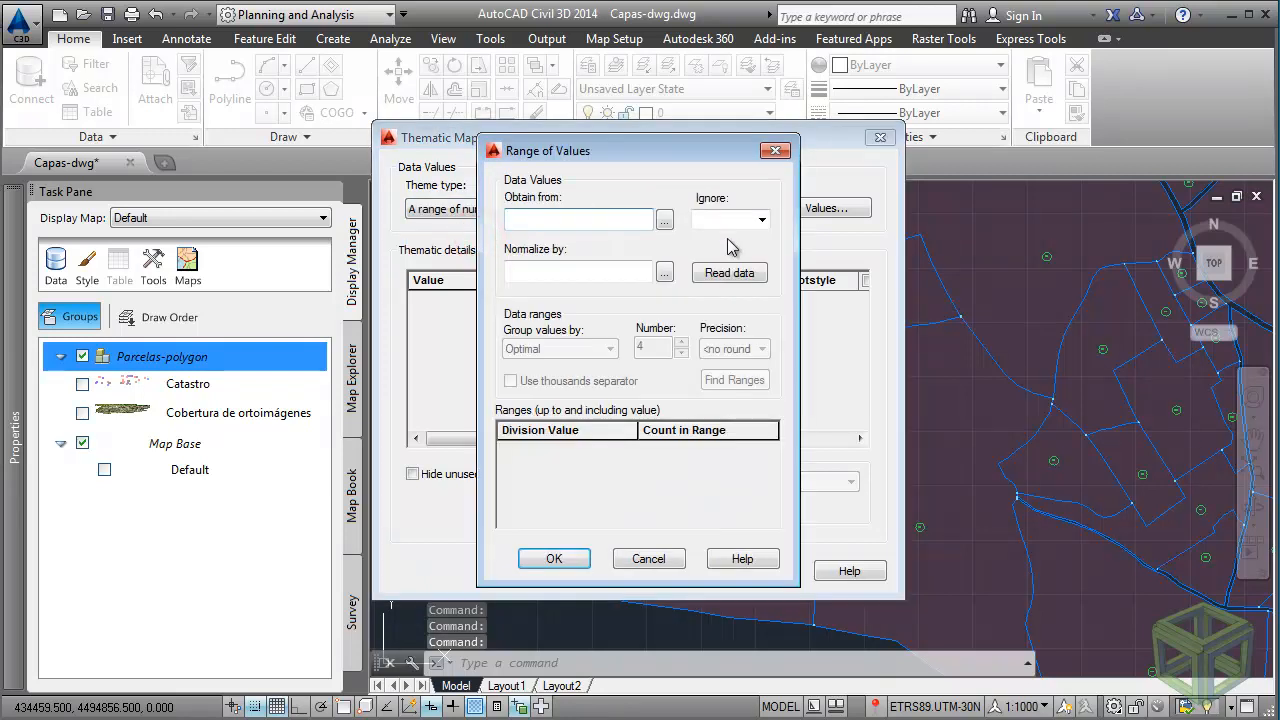
Obtain the theme's data values from the Total area property under Misc in the Parcelas-polygon object class.
{"action": "left_click", "coordinate": [664, 219]}
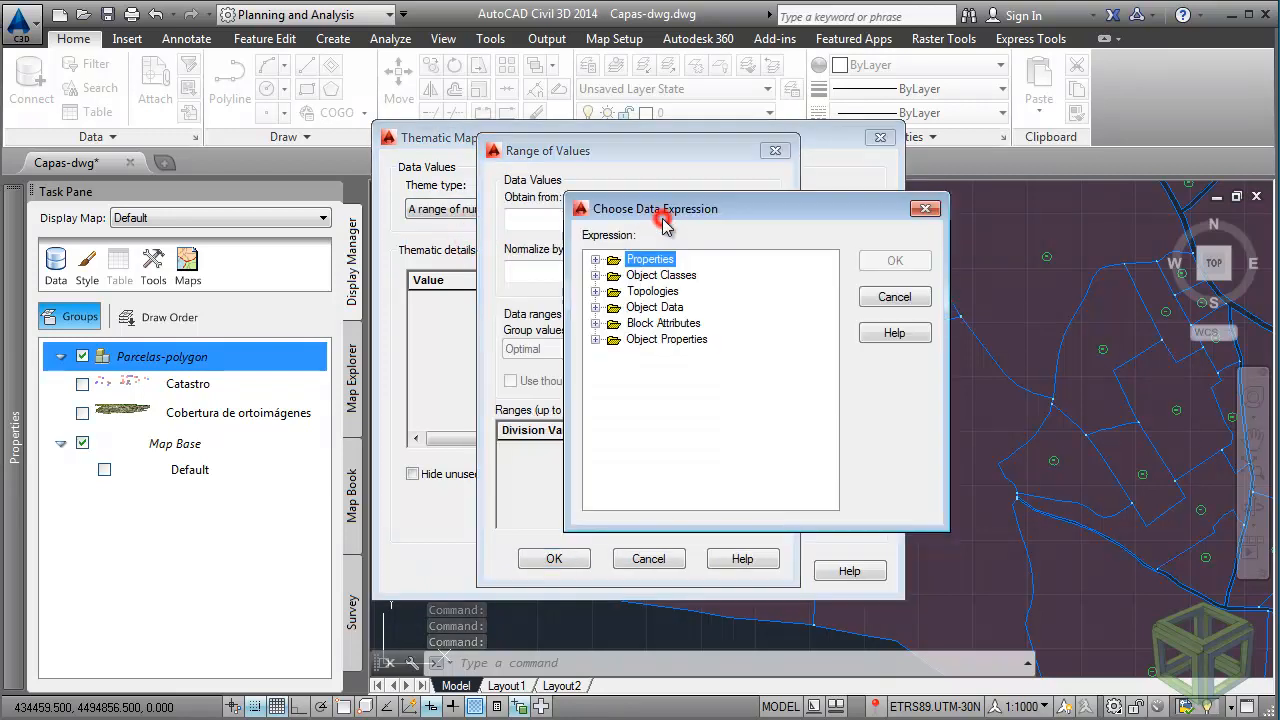
{"action": "left_click", "coordinate": [596, 275]}
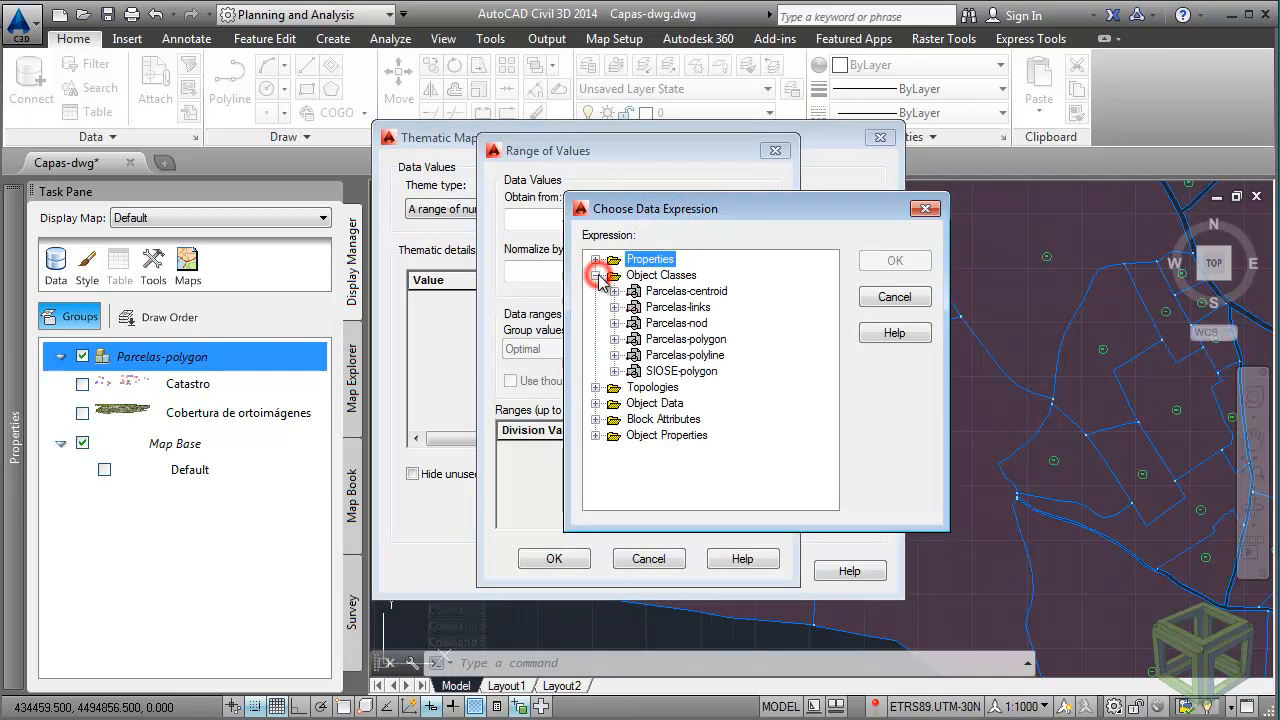
{"action": "left_click", "coordinate": [616, 339]}
{"action": "left_click", "coordinate": [633, 371]}
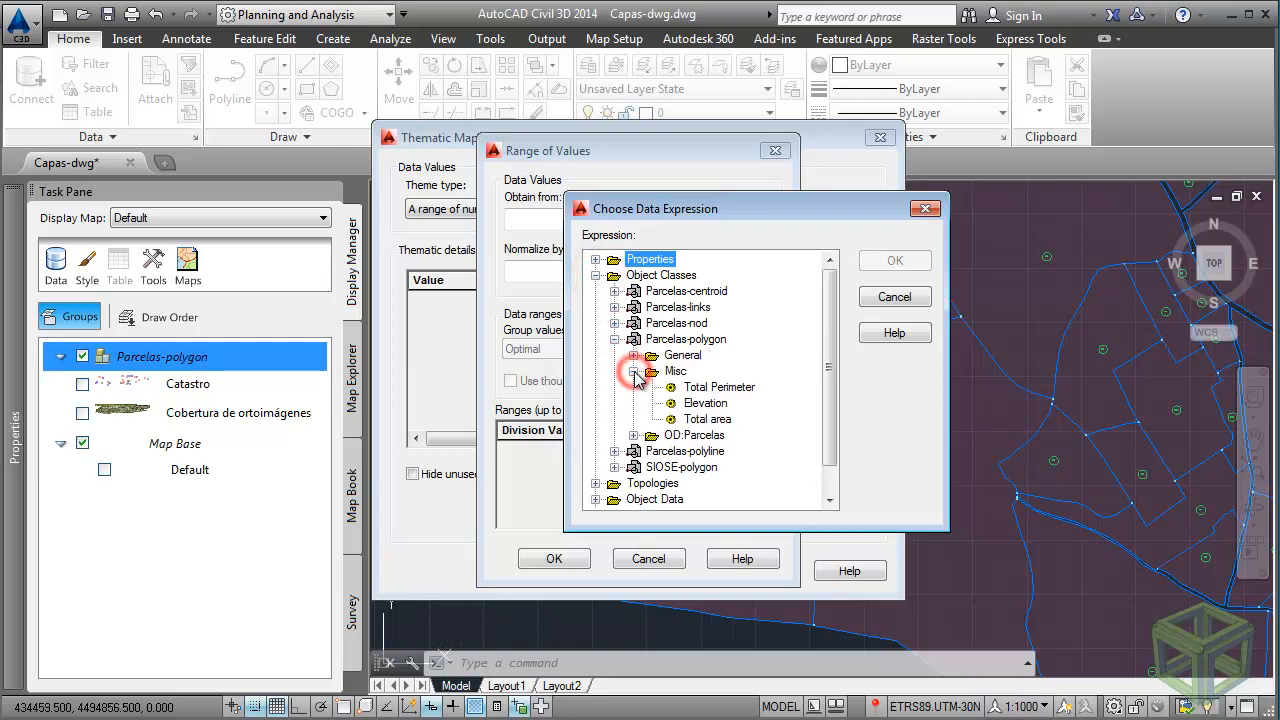
{"action": "left_click", "coordinate": [710, 420]}
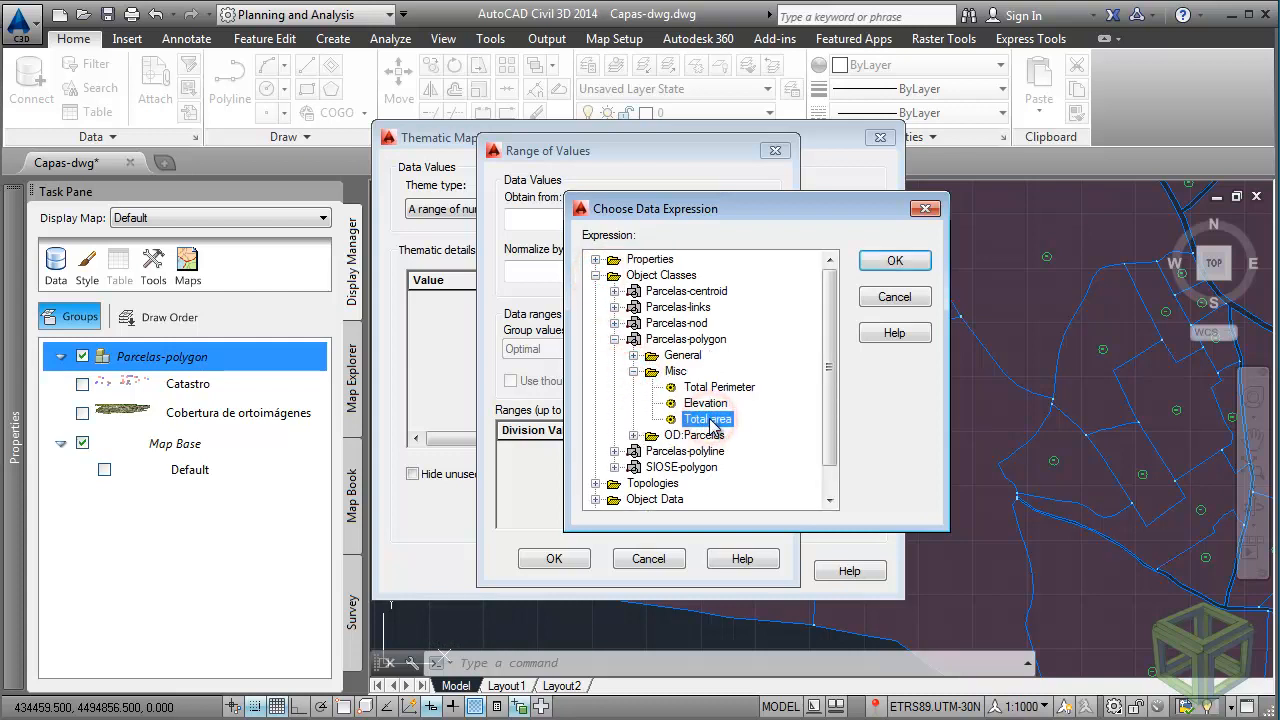
{"action": "left_click", "coordinate": [895, 261]}
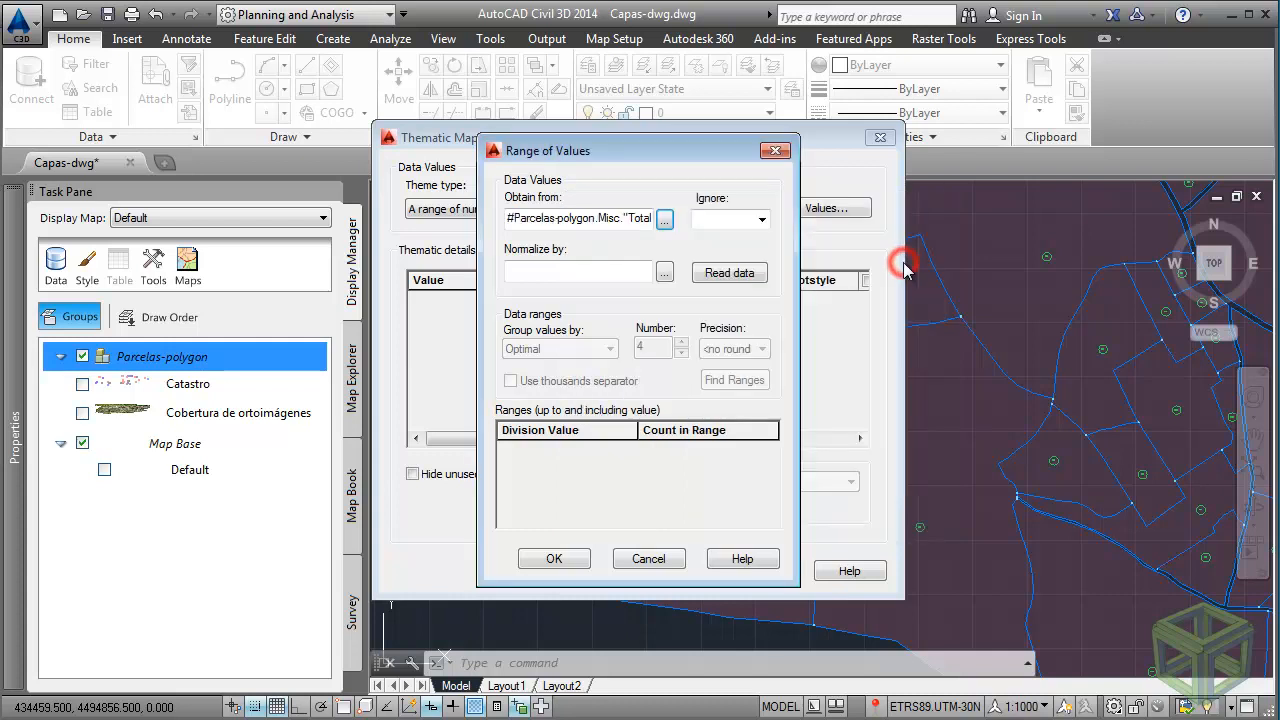
Read the area data and group it into 3 optimal ranges with a precision of 10,000.
{"action": "left_click", "coordinate": [732, 268]}
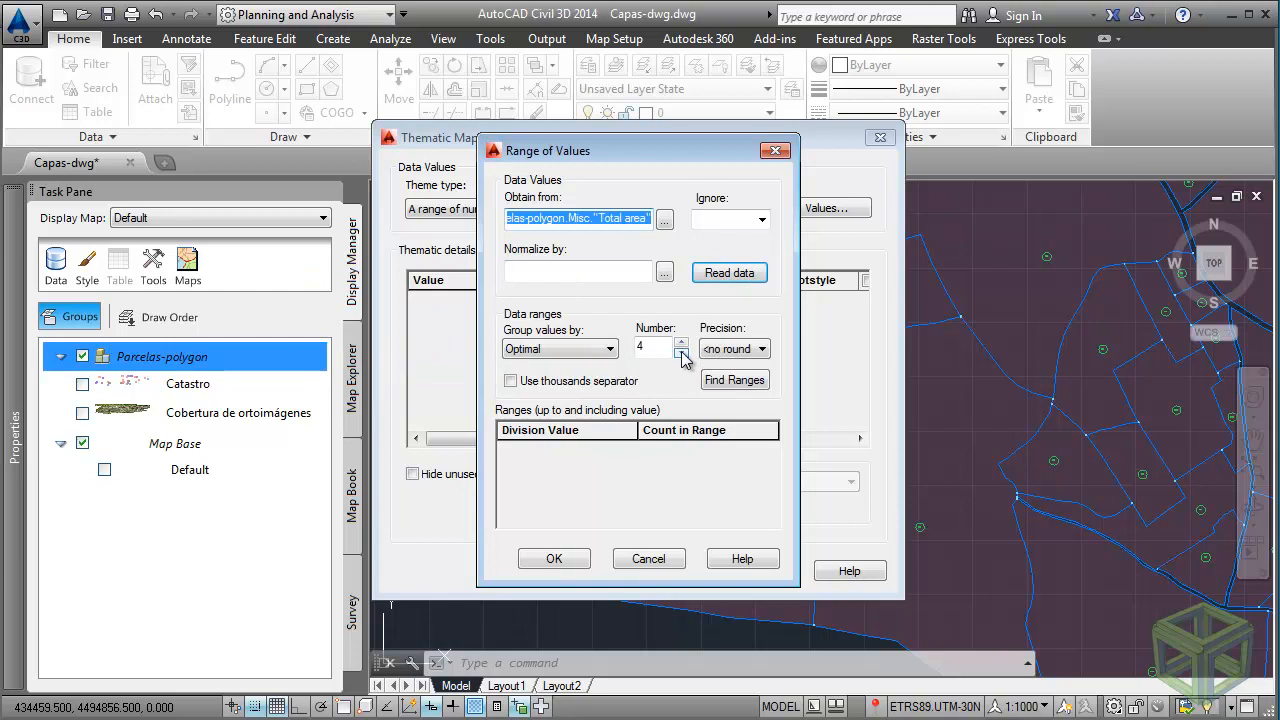
{"action": "left_click", "coordinate": [681, 353]}
{"action": "left_click", "coordinate": [735, 380]}
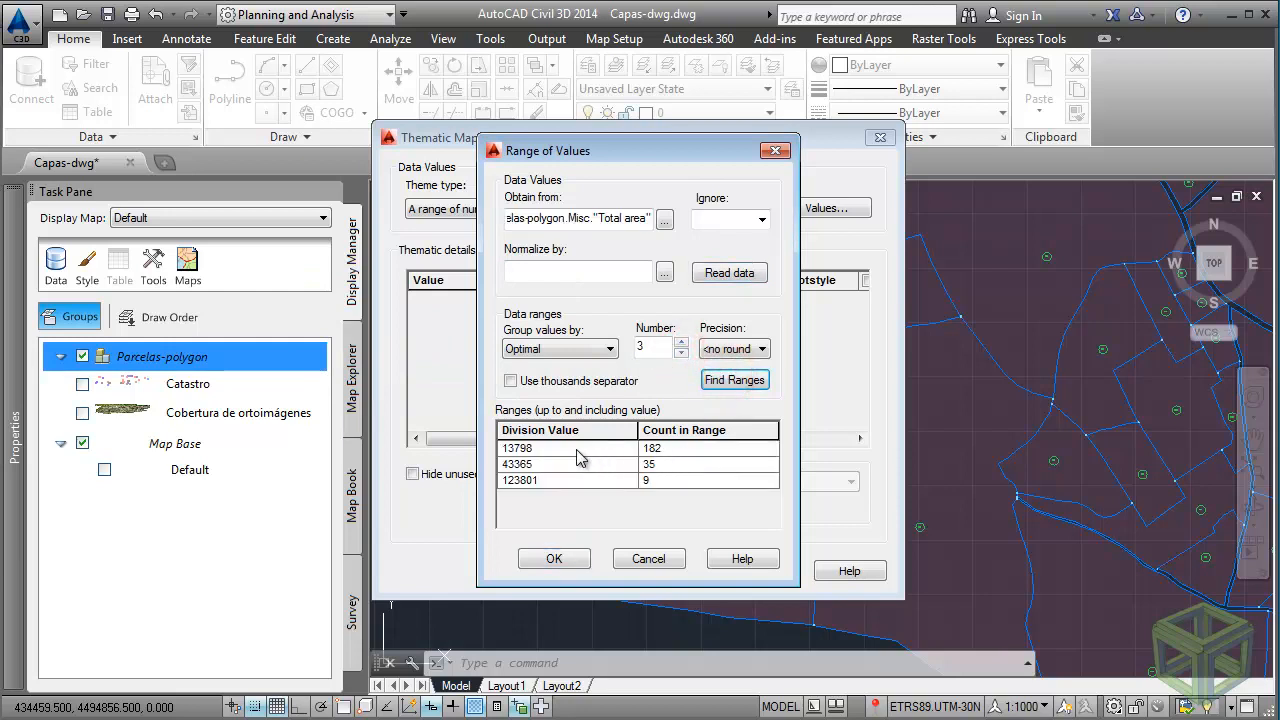
{"action": "left_click", "coordinate": [752, 350]}
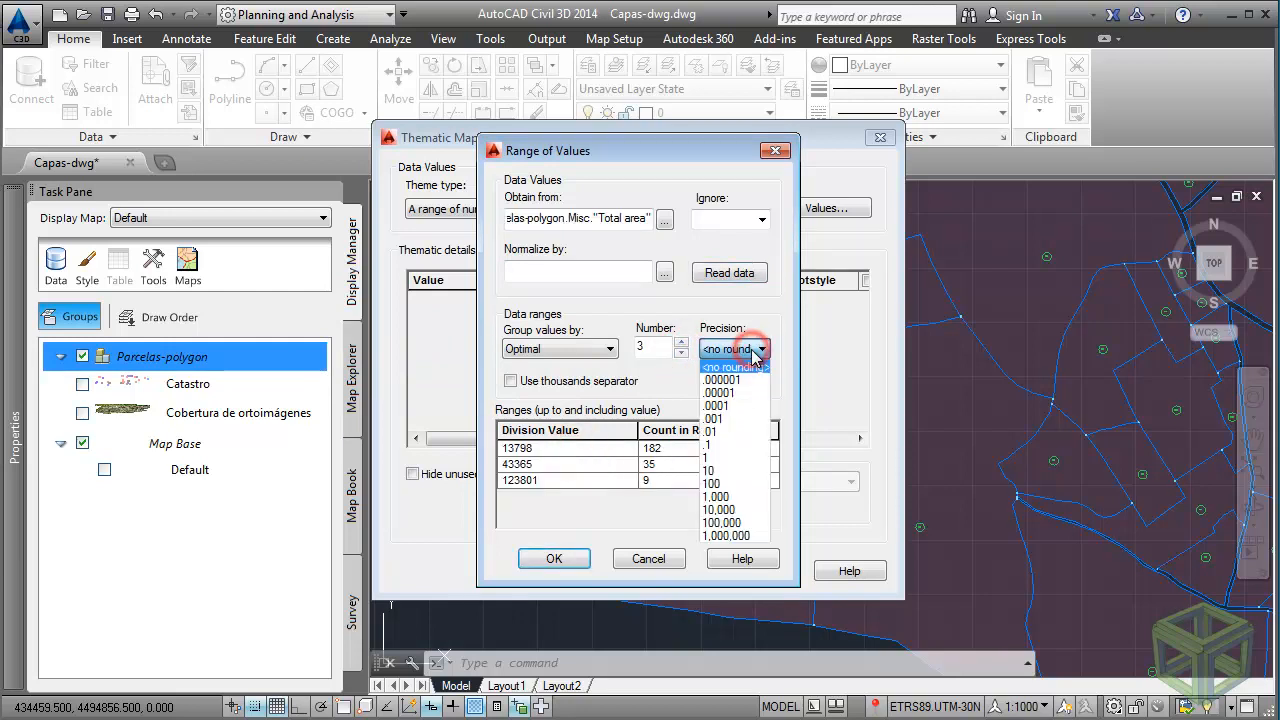
{"action": "left_click", "coordinate": [723, 509]}
{"action": "left_click", "coordinate": [734, 382]}
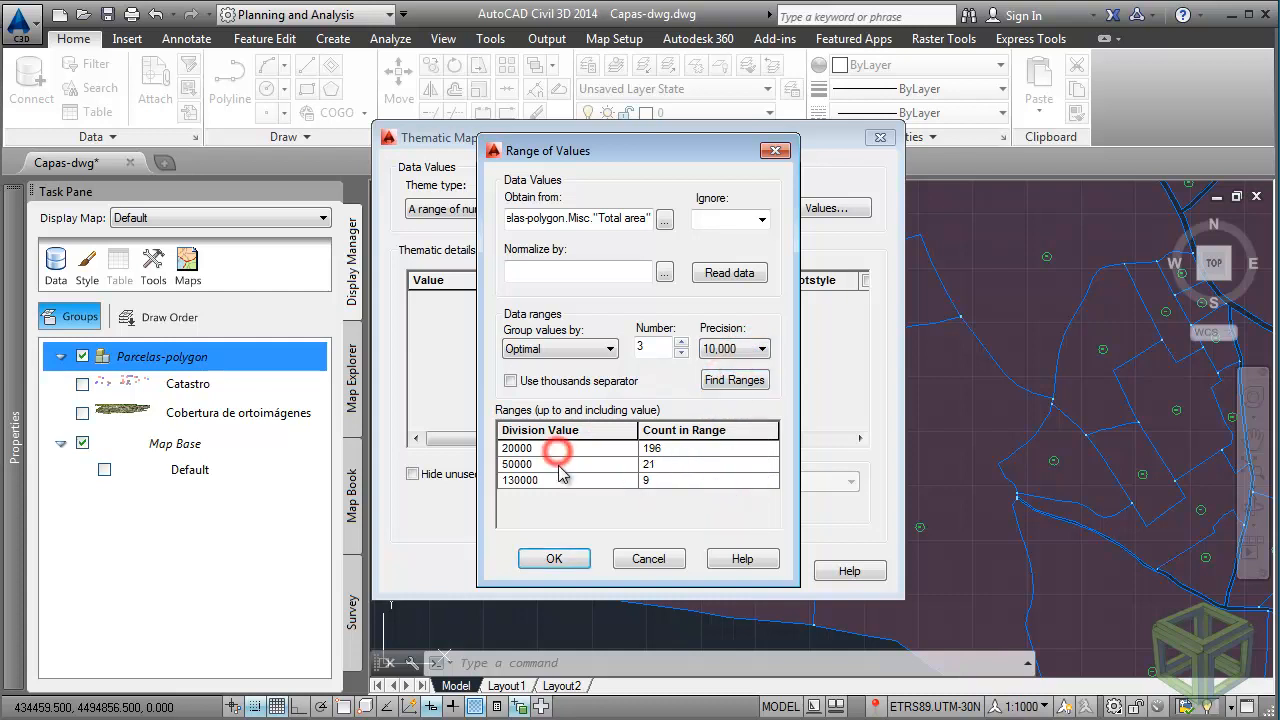
{"action": "left_click", "coordinate": [553, 559]}
Set the theme color of all three area ranges to ByLayer.
{"action": "left_click", "coordinate": [560, 292]}
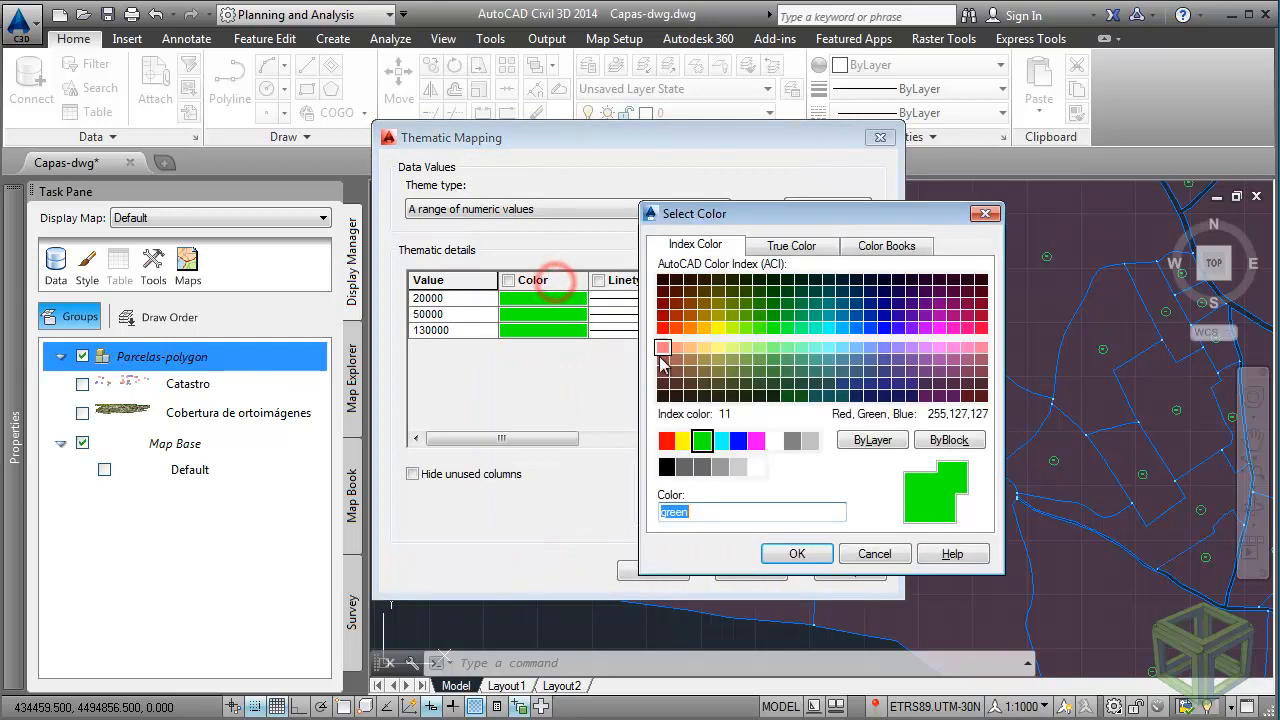
{"action": "left_click", "coordinate": [860, 442]}
{"action": "left_click", "coordinate": [797, 553]}
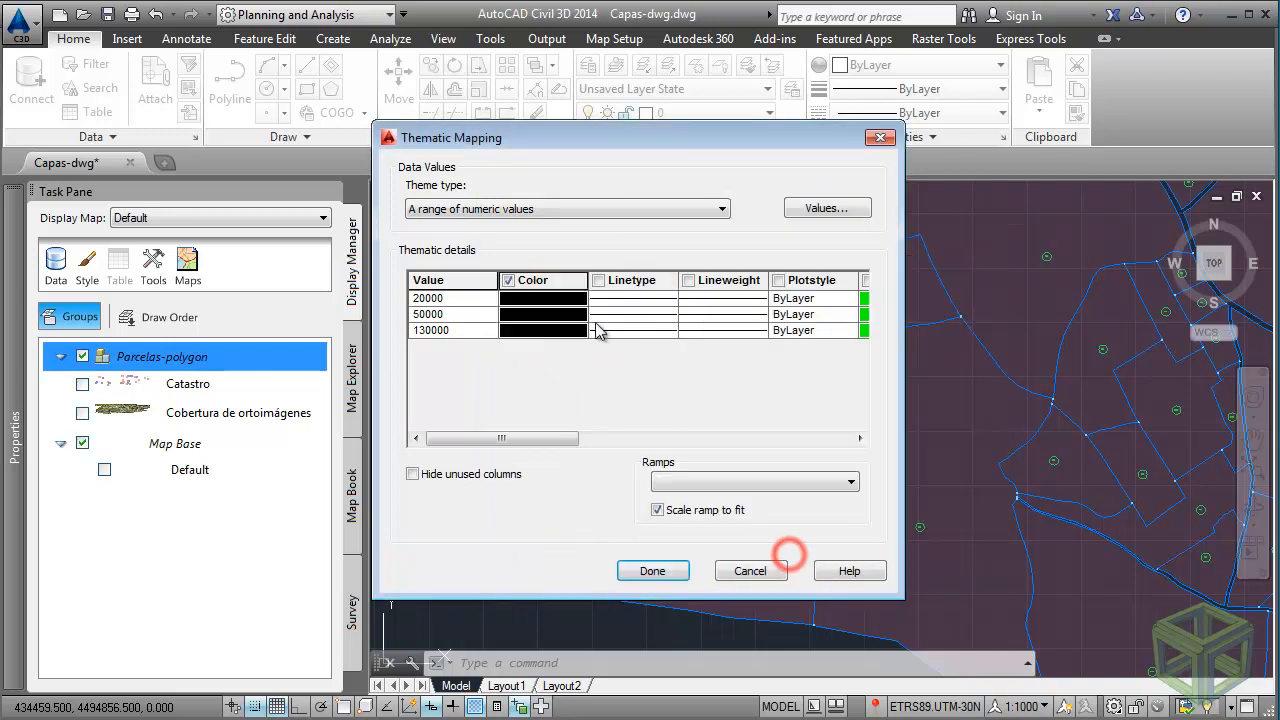
Apply the Solid Pastel ramp to the Hatch column of the area ranges and finish the theme.
{"action": "left_click_drag", "start_coordinate": [545, 437], "coordinate": [626, 444]}
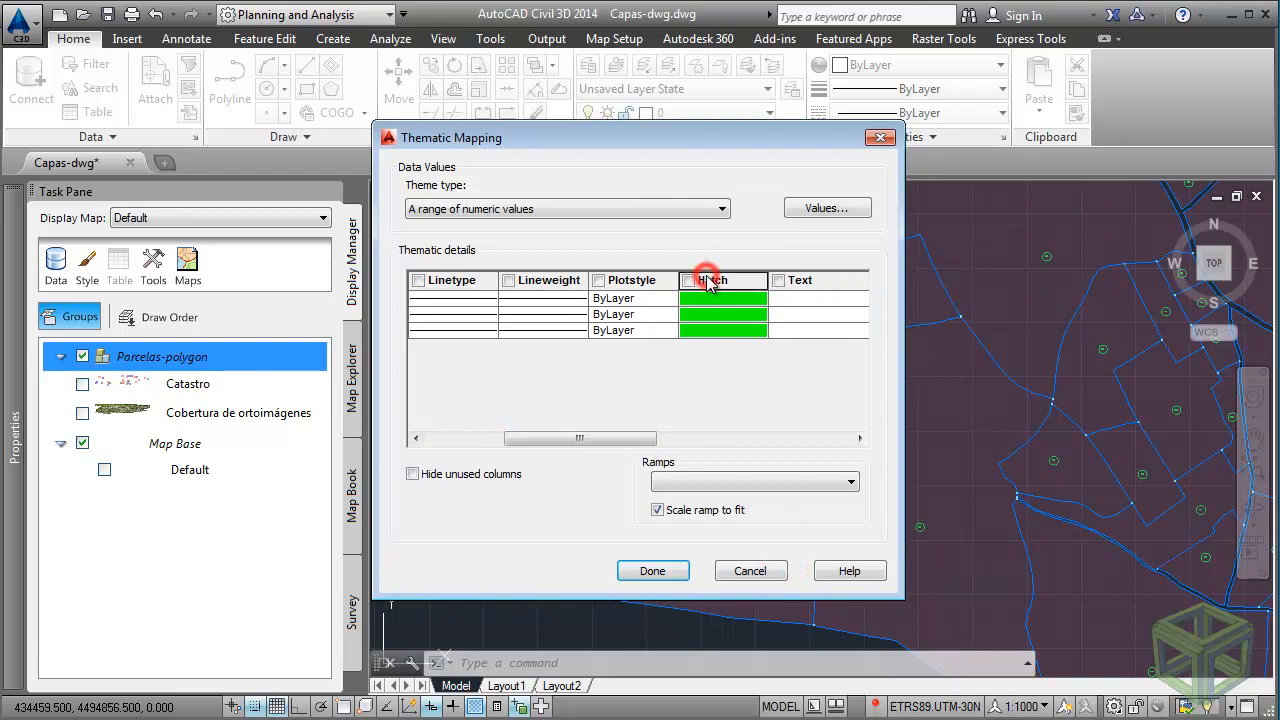
{"action": "left_click", "coordinate": [731, 482]}
{"action": "left_click", "coordinate": [706, 530]}
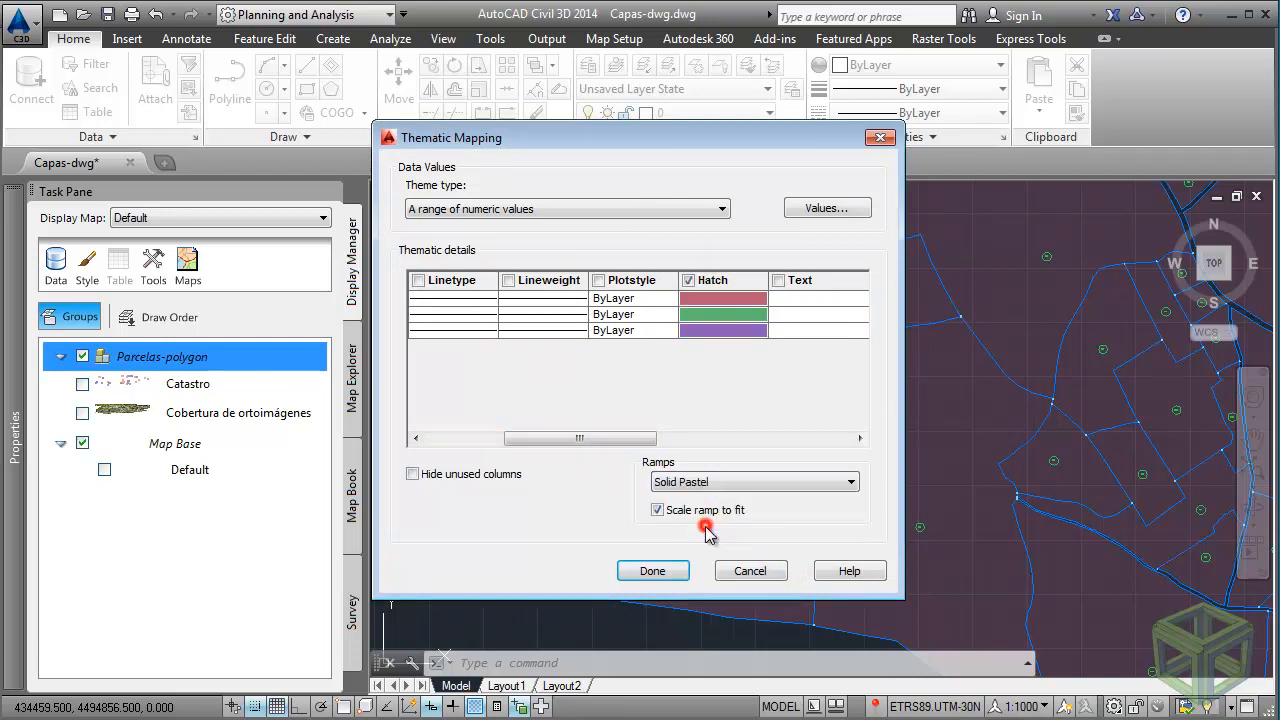
{"action": "left_click_drag", "start_coordinate": [623, 437], "coordinate": [545, 438]}
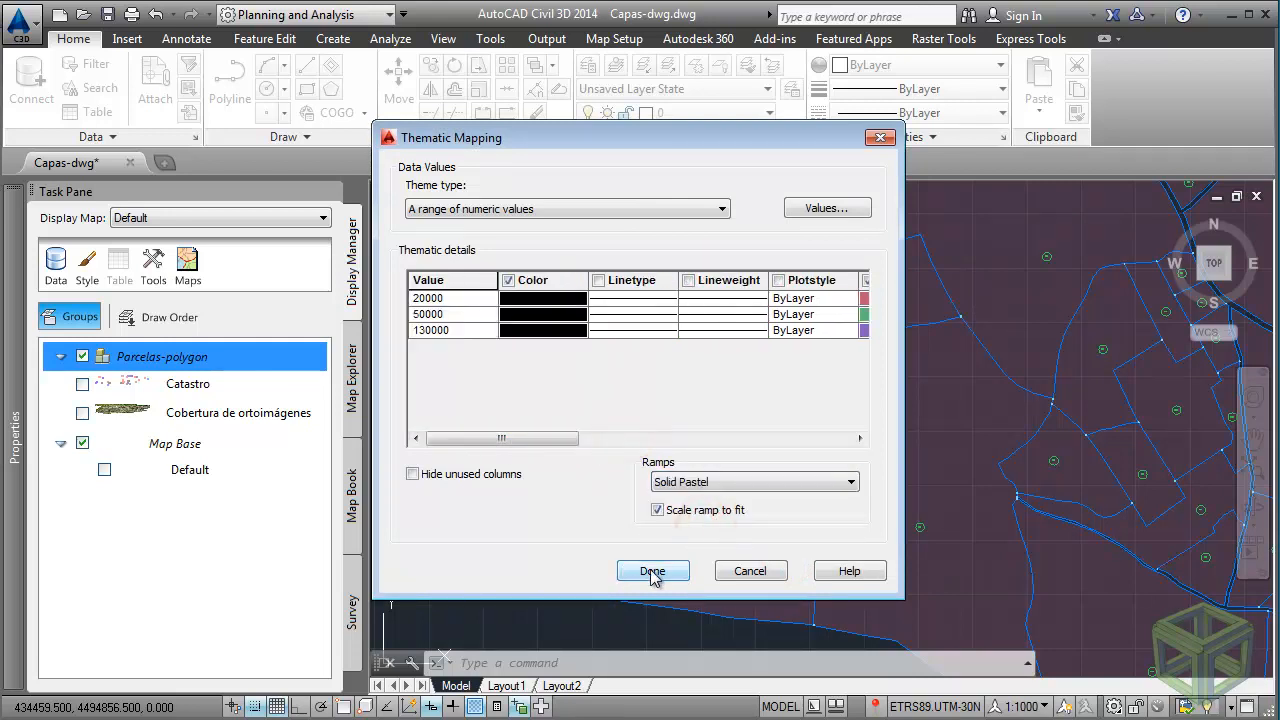
{"action": "left_click", "coordinate": [652, 571]}
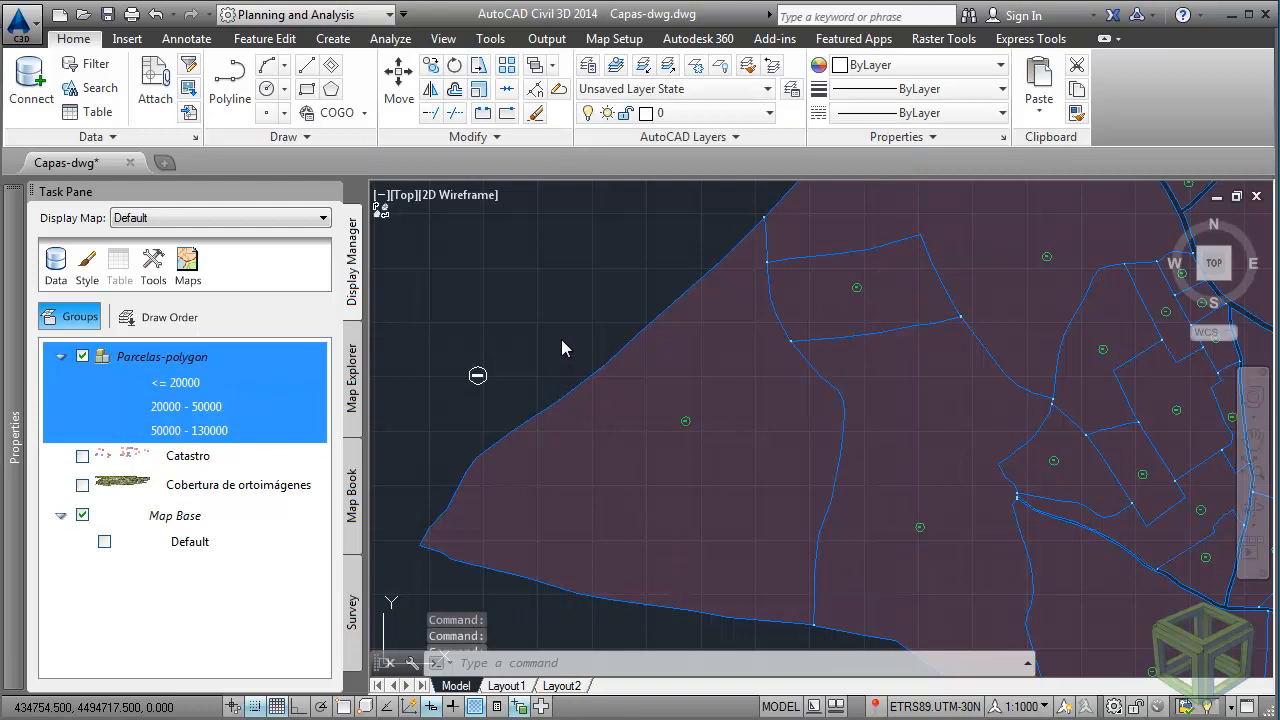
Delete the centroid object lying outside the western parcel boundary and show the whole parcel map.
{"action": "left_click", "coordinate": [487, 371]}
{"action": "left_click", "coordinate": [468, 394]}
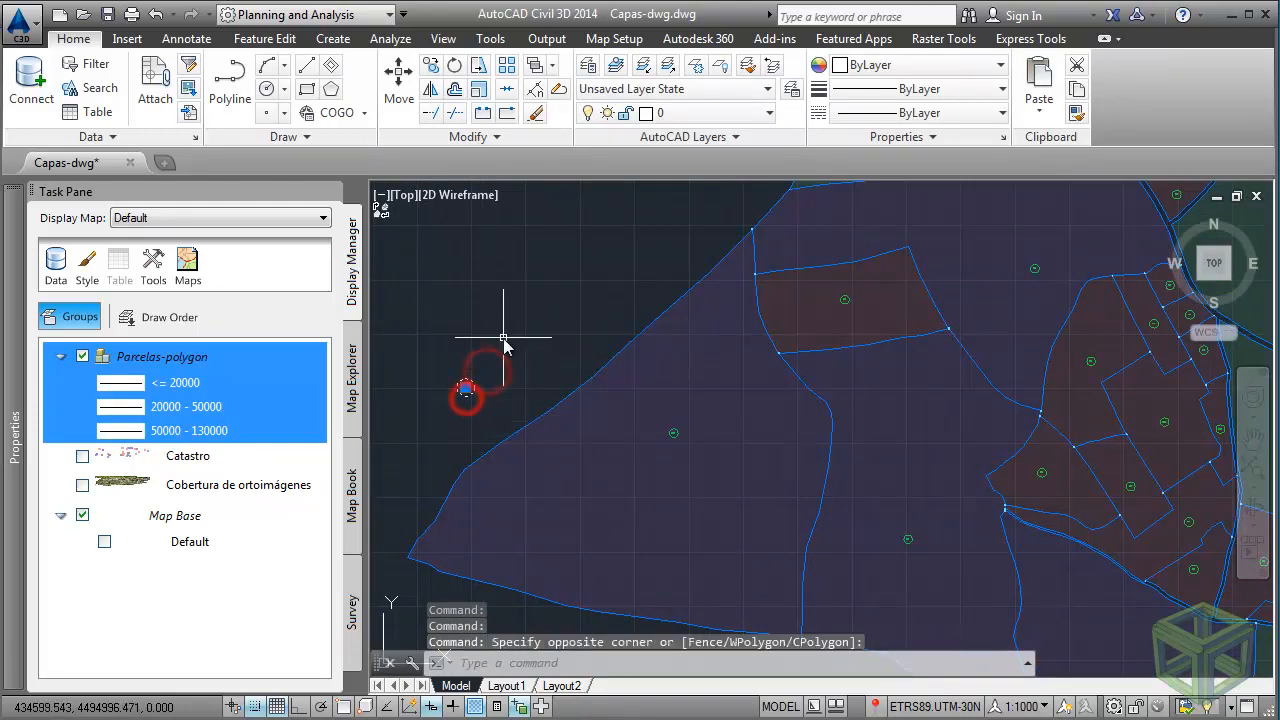
{"action": "key", "text": "Delete"}
{"action": "left_click", "coordinate": [1252, 470]}
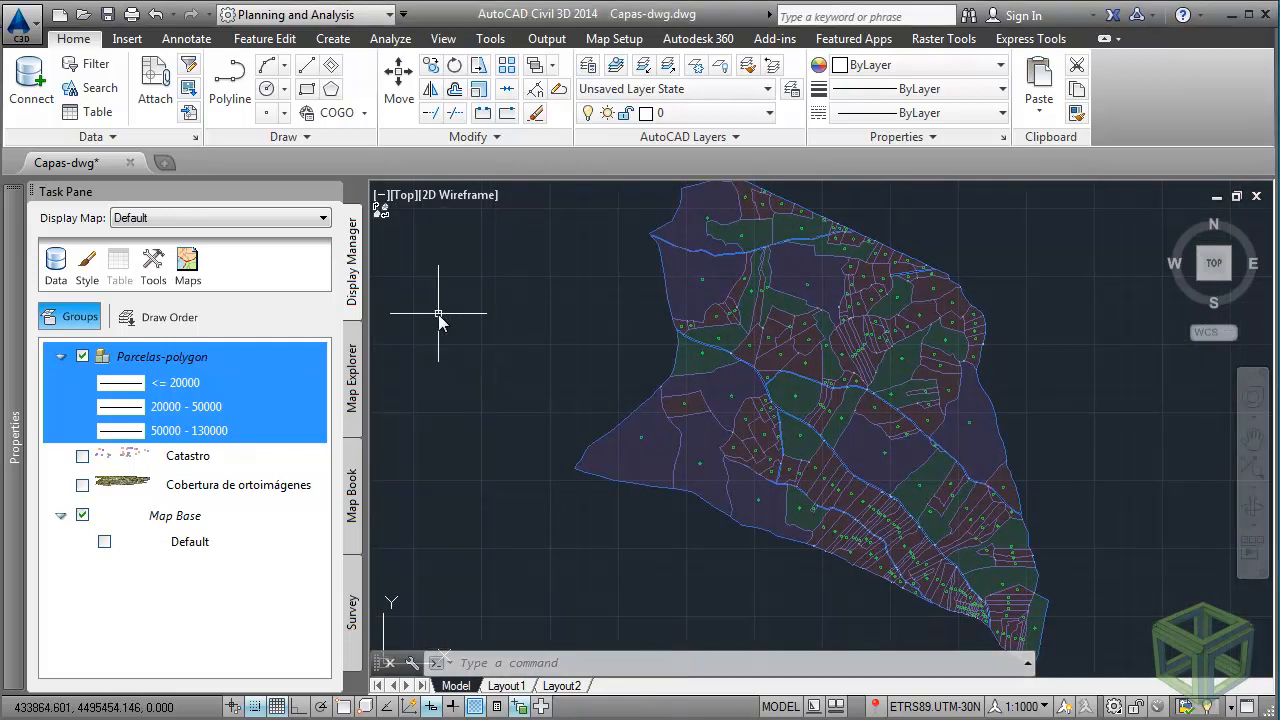
Load the PARCELAS-CENTROID template in the annotation template definition and examine its insertion point options, keeping .CENTER.
{"action": "left_click", "coordinate": [186, 38]}
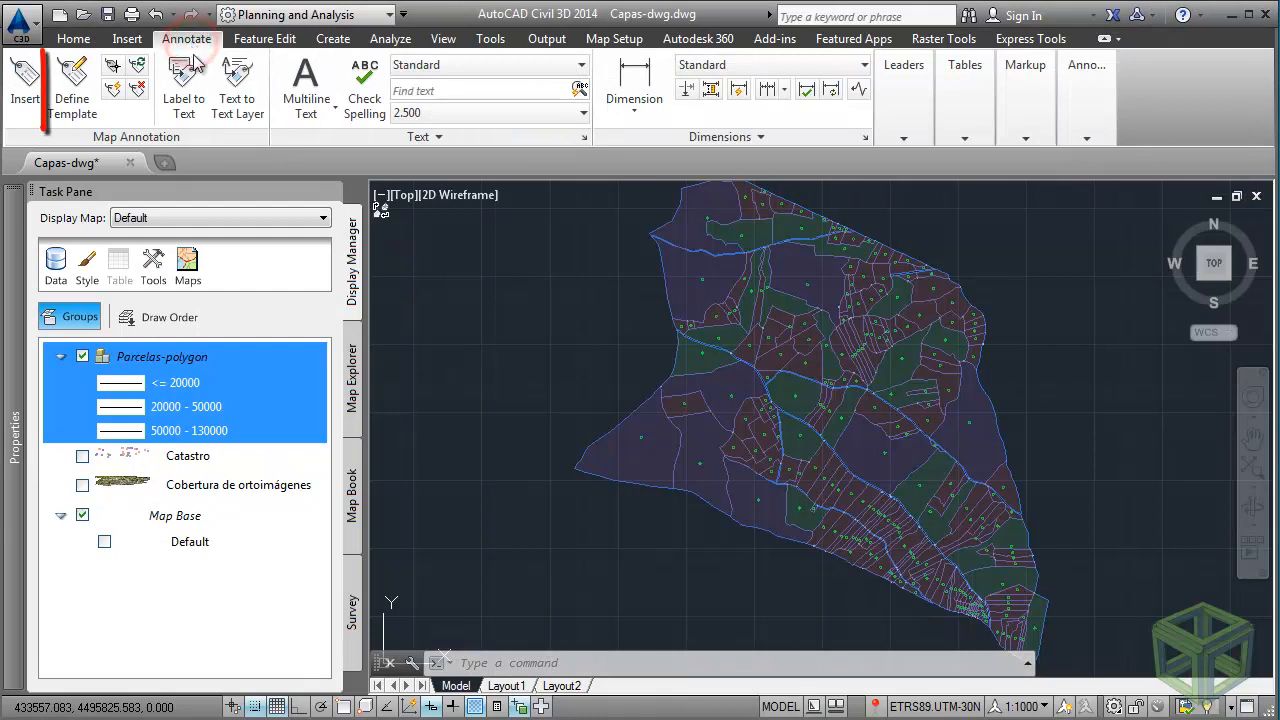
{"action": "left_click", "coordinate": [80, 118]}
{"action": "left_click_drag", "start_coordinate": [484, 127], "coordinate": [504, 228]}
{"action": "left_click", "coordinate": [622, 291]}
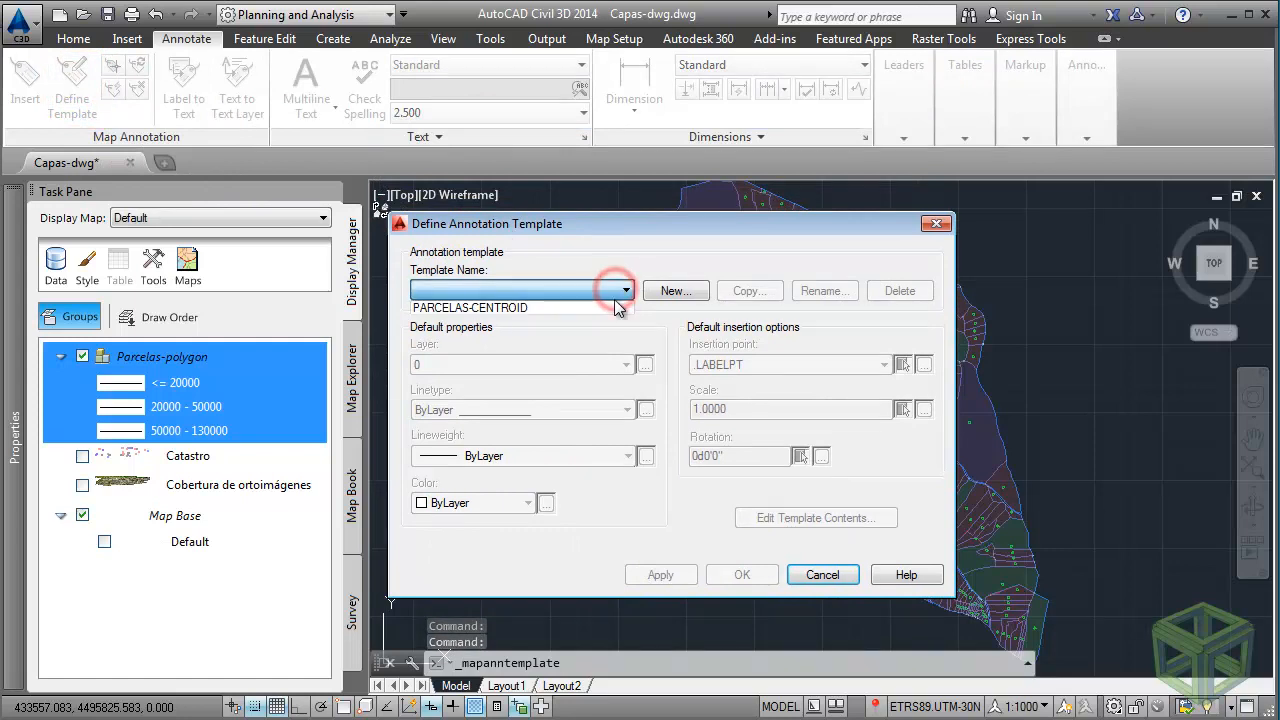
{"action": "left_click", "coordinate": [538, 308]}
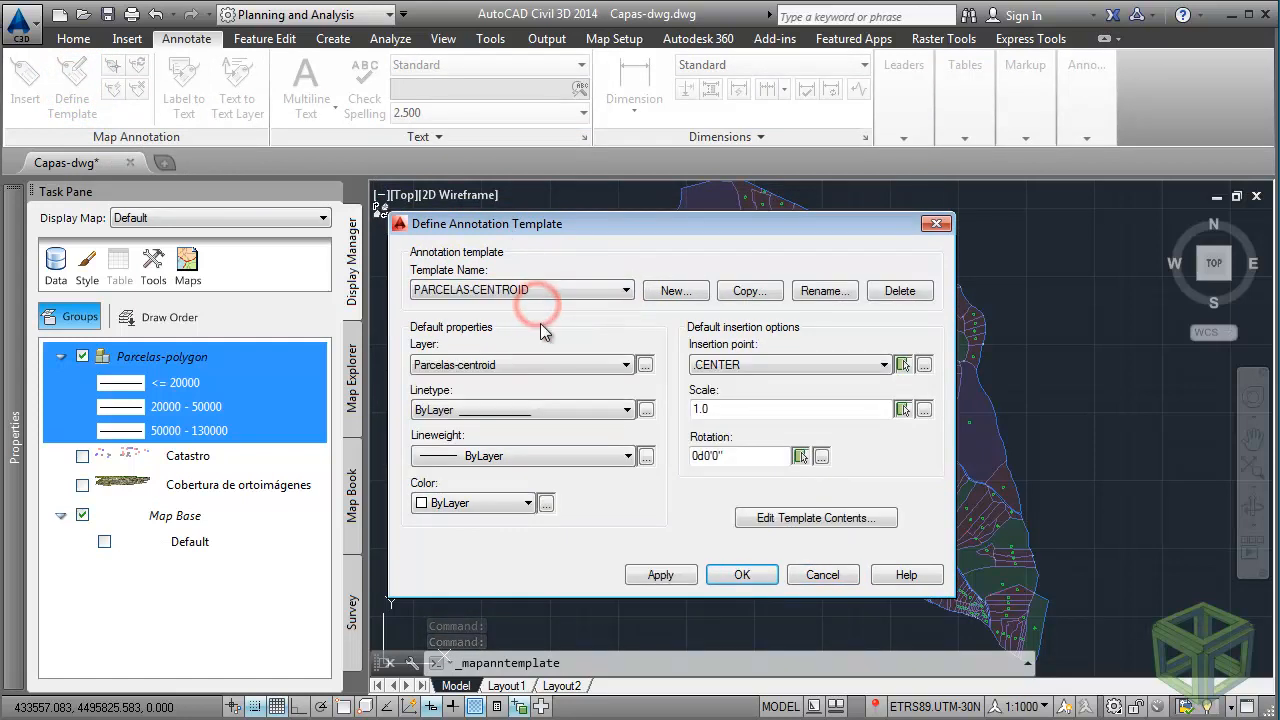
{"action": "left_click", "coordinate": [750, 365]}
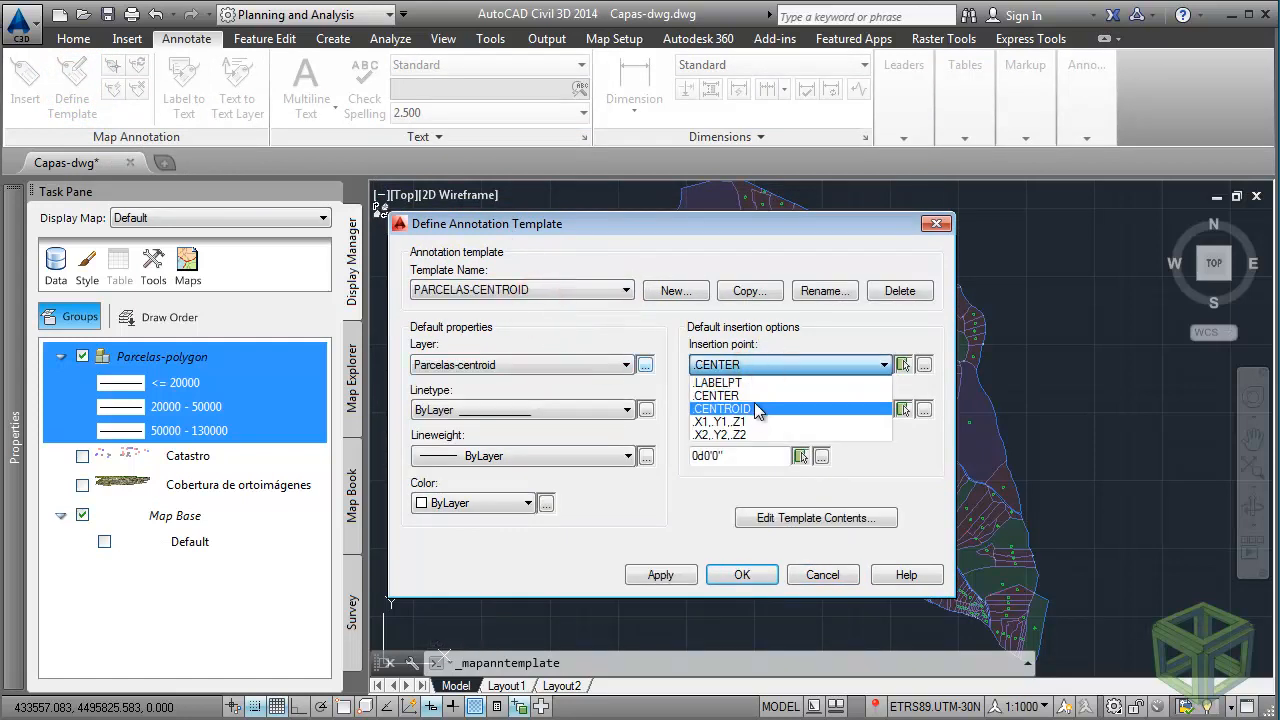
{"action": "left_click", "coordinate": [749, 345]}
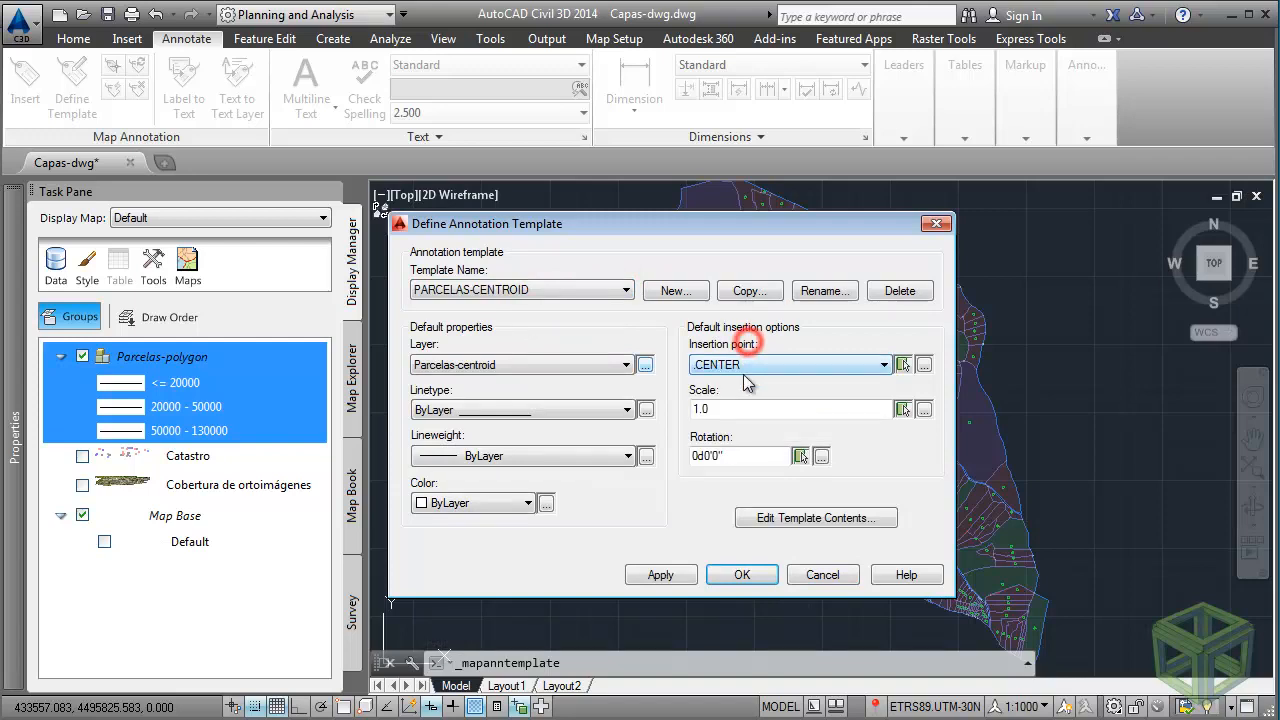
Open the contents of the PARCELAS-CENTROID template and bring up the annotation settings of its Parcela text.
{"action": "left_click", "coordinate": [865, 519]}
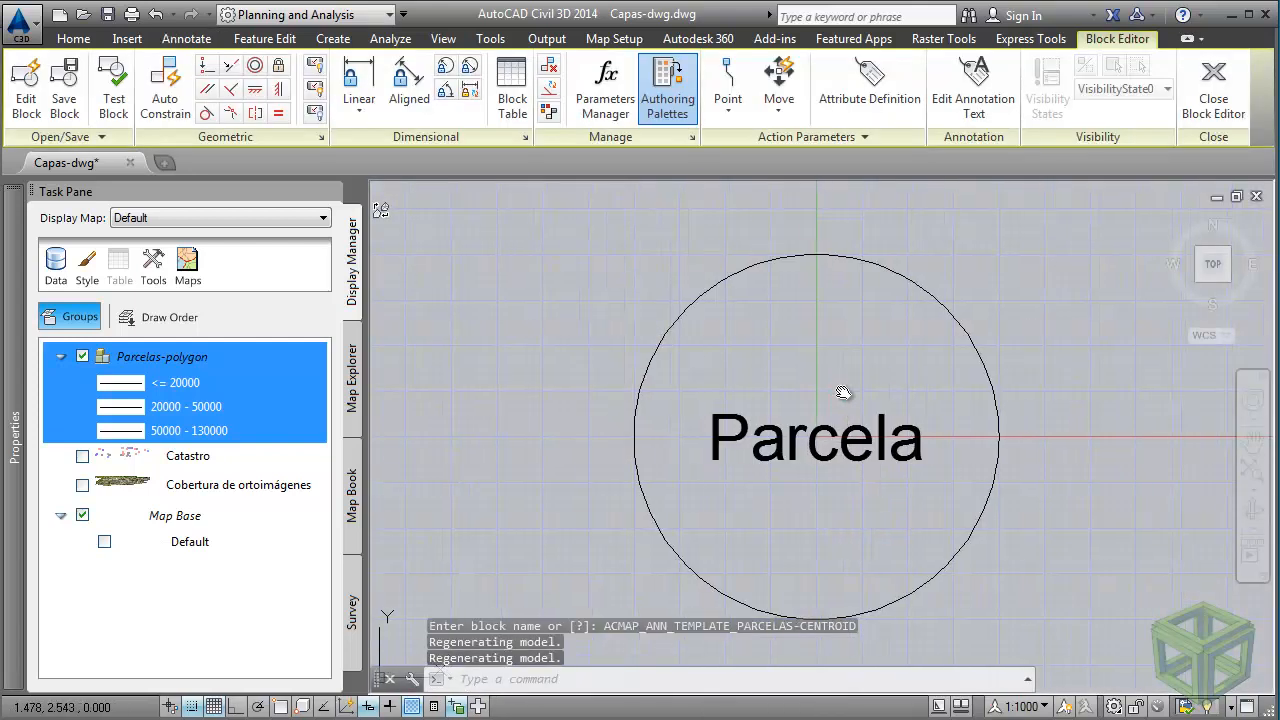
{"action": "left_click", "coordinate": [786, 445]}
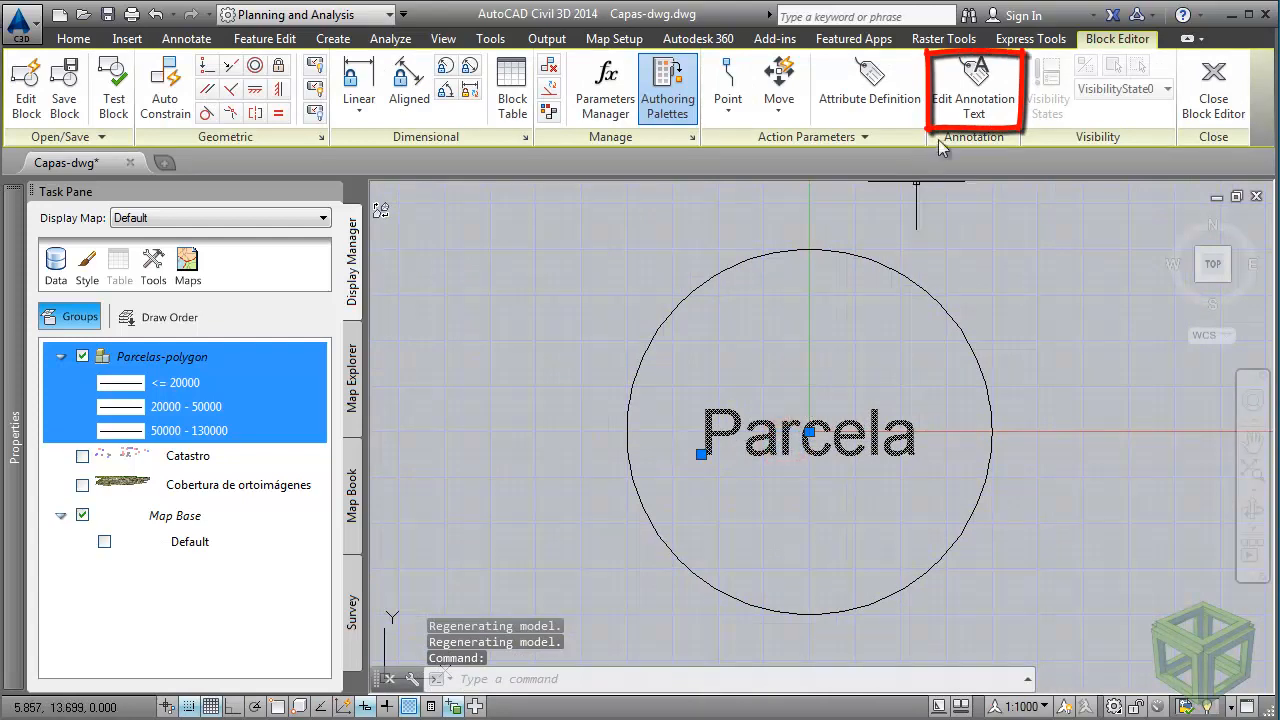
{"action": "left_click", "coordinate": [990, 108]}
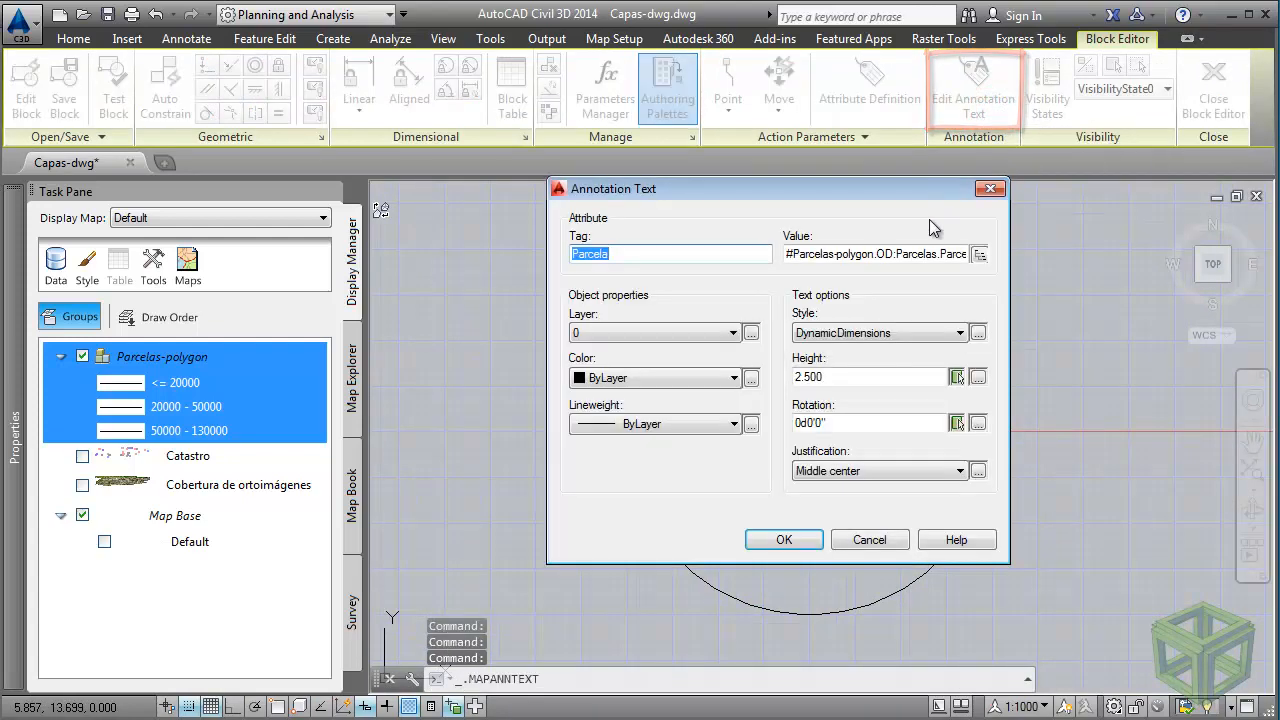
Choose Parcela from OD:Parcelas of the Parcelas-polygon class as the annotation text's value, and close the block editor discarding the changes.
{"action": "left_click", "coordinate": [979, 254]}
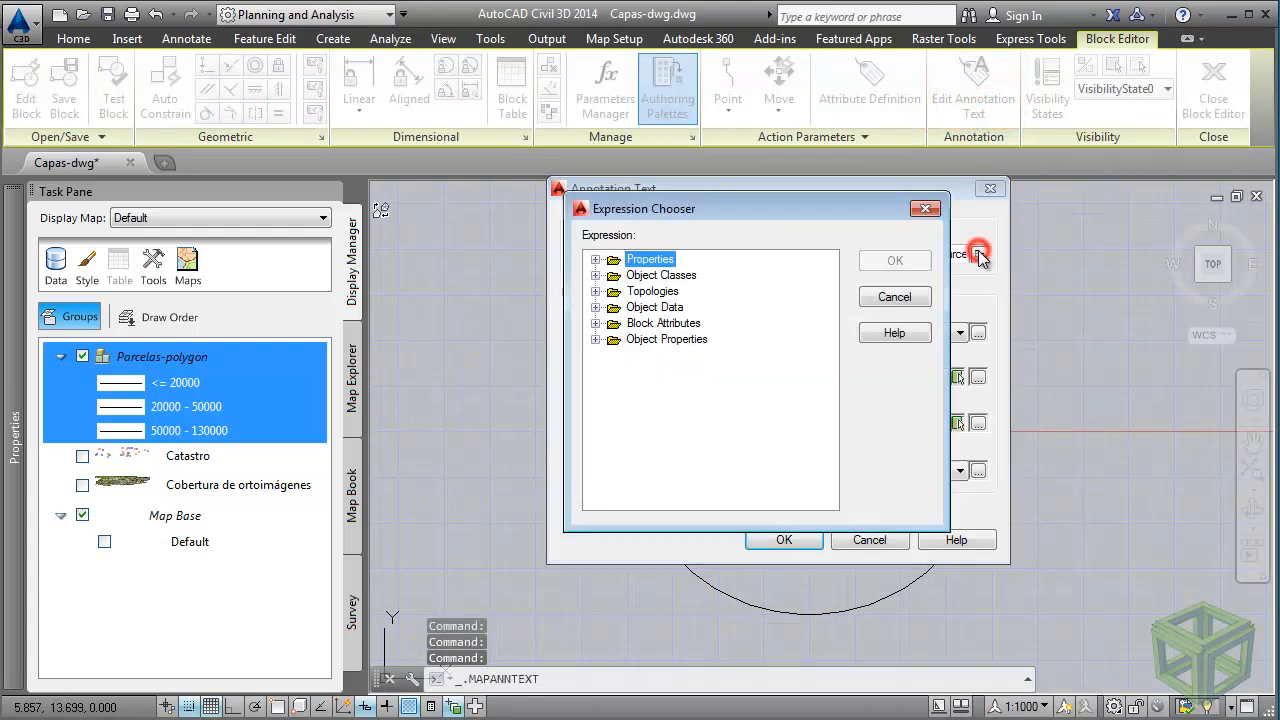
{"action": "left_click", "coordinate": [595, 275]}
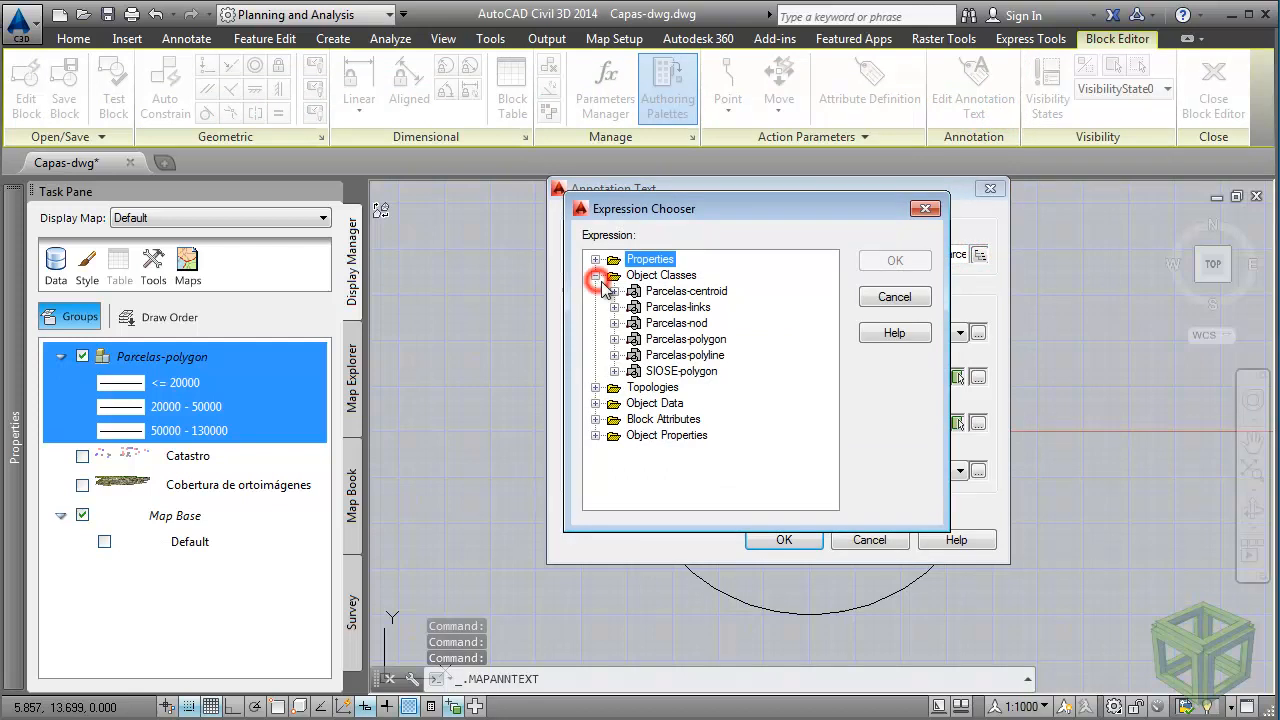
{"action": "left_click", "coordinate": [614, 339]}
{"action": "left_click", "coordinate": [632, 387]}
{"action": "left_click", "coordinate": [701, 403]}
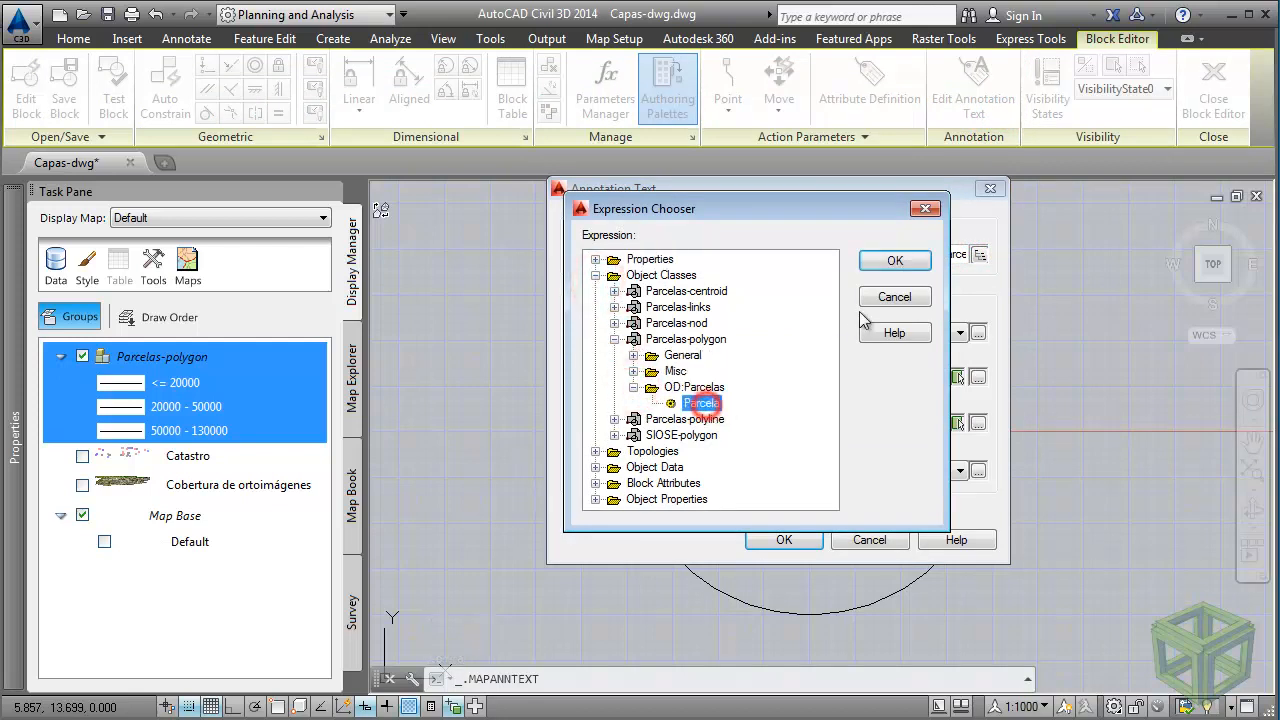
{"action": "left_click", "coordinate": [894, 260]}
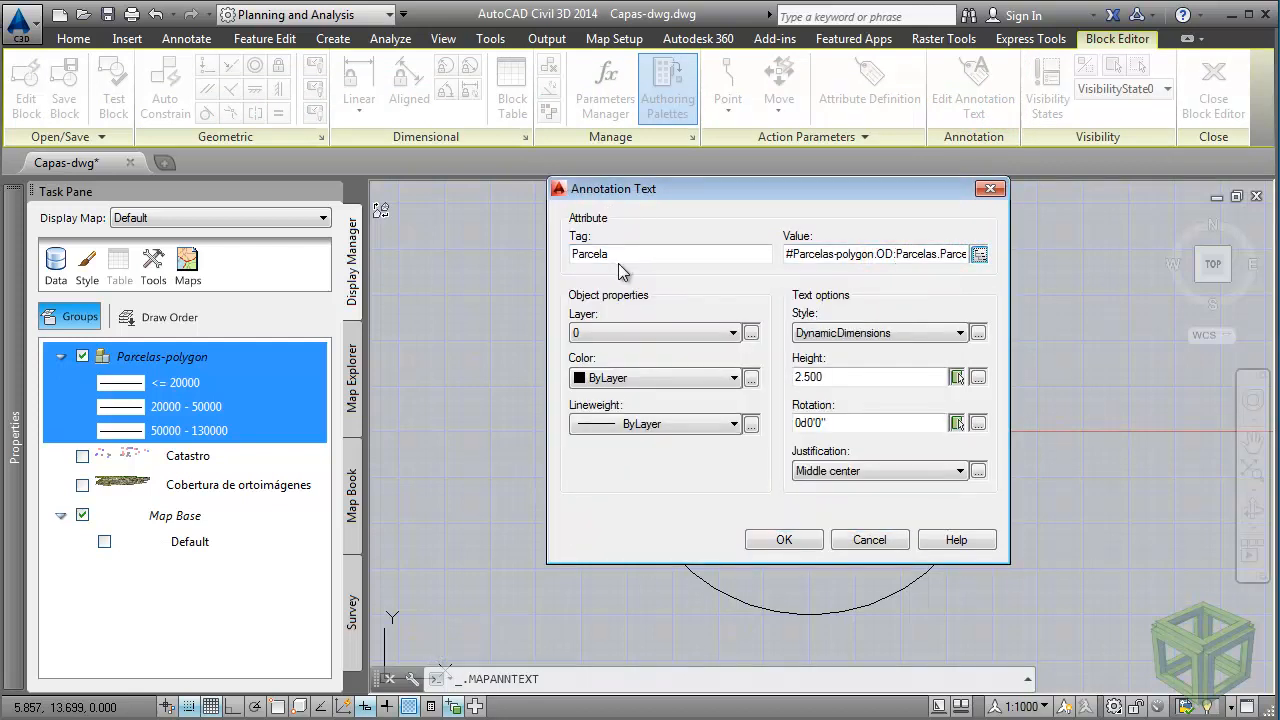
{"action": "left_click", "coordinate": [799, 544]}
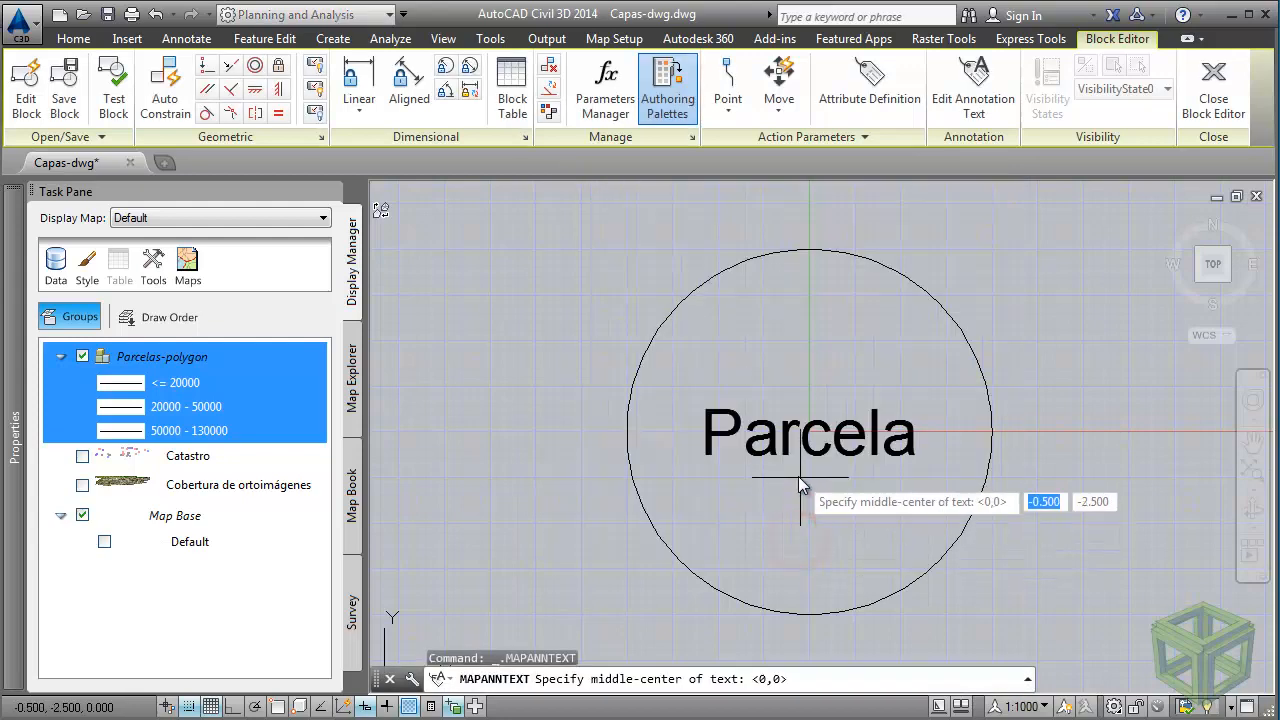
{"action": "left_click", "coordinate": [1213, 92]}
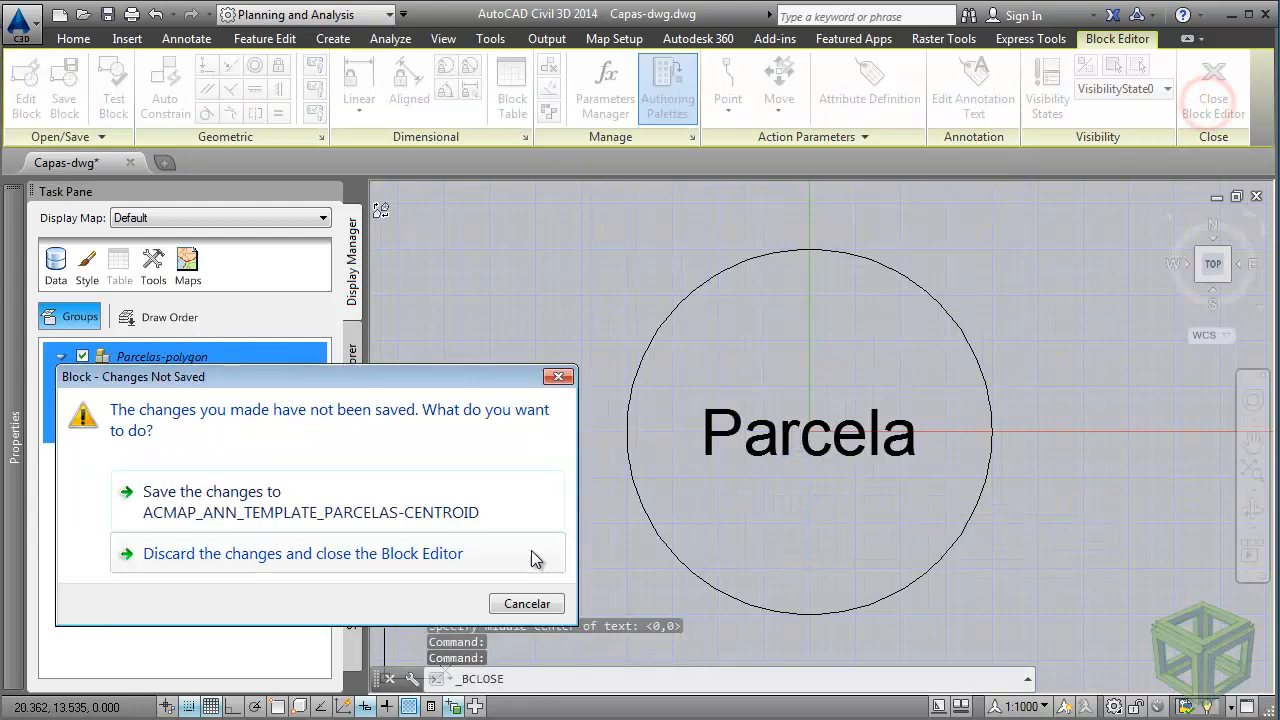
{"action": "left_click", "coordinate": [392, 552]}
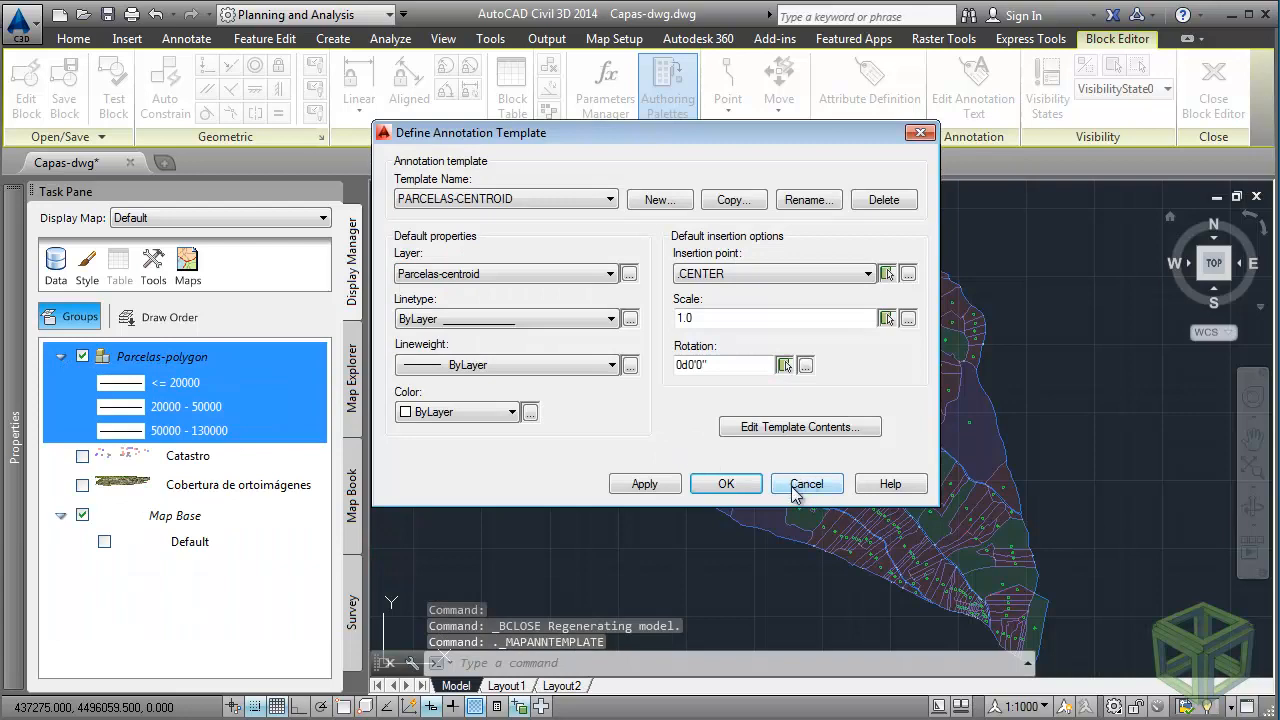
Leave the template definition and insert the PARCELAS-CENTROID annotation on the large western parcel, selecting its boundary as the object to annotate.
{"action": "left_click", "coordinate": [805, 484]}
{"action": "scroll", "coordinate": [640, 450], "scroll_direction": "up", "scroll_amount": 10}
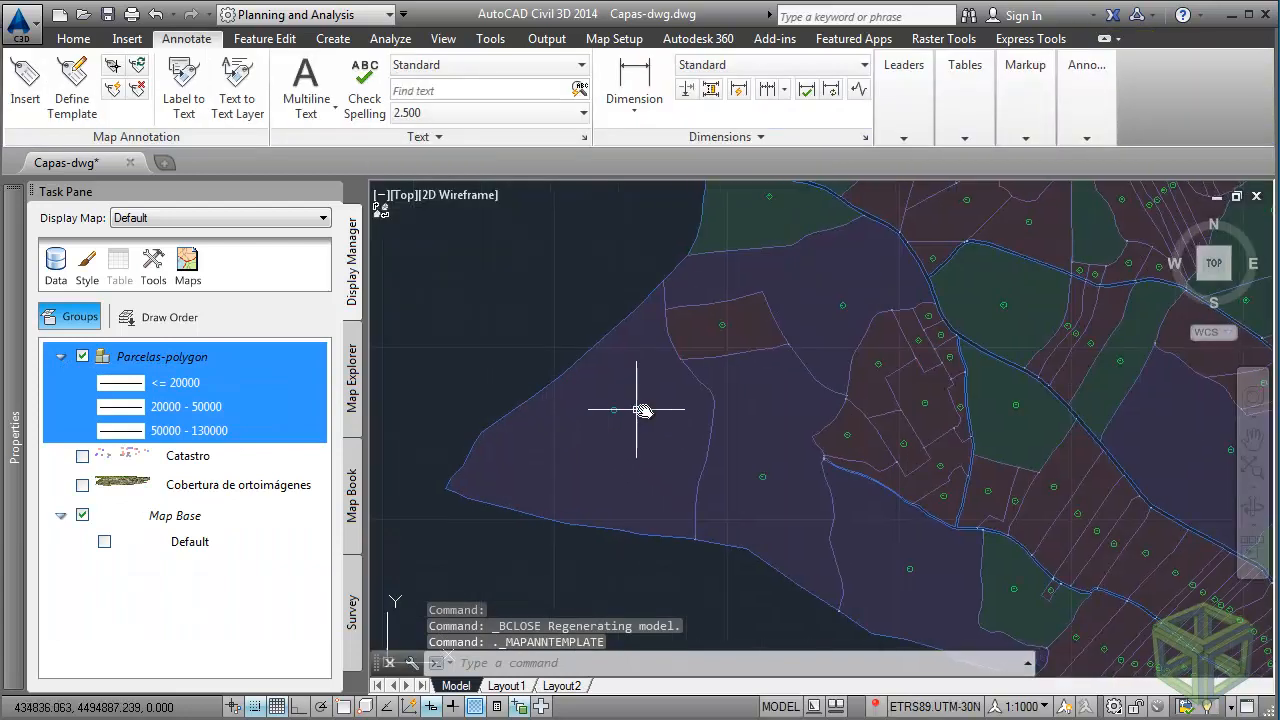
{"action": "middle_click_drag", "start_coordinate": [627, 413], "coordinate": [760, 414]}
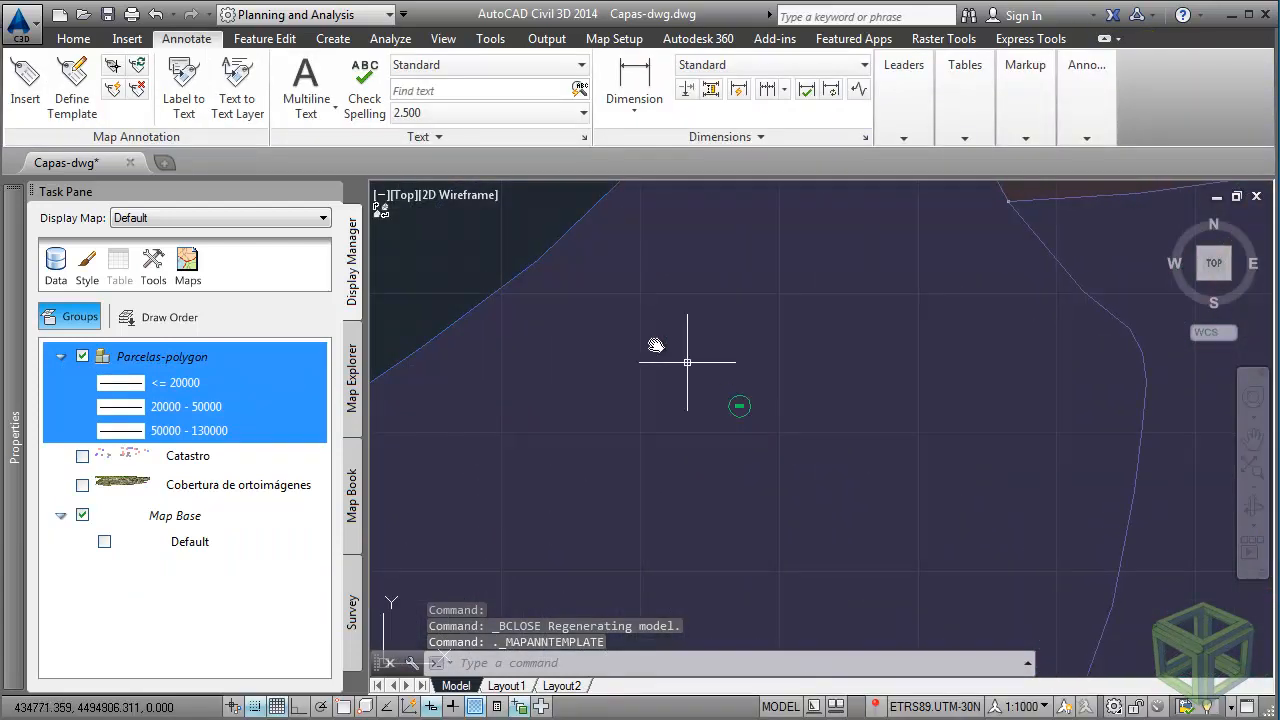
{"action": "left_click", "coordinate": [26, 85]}
{"action": "left_click", "coordinate": [532, 244]}
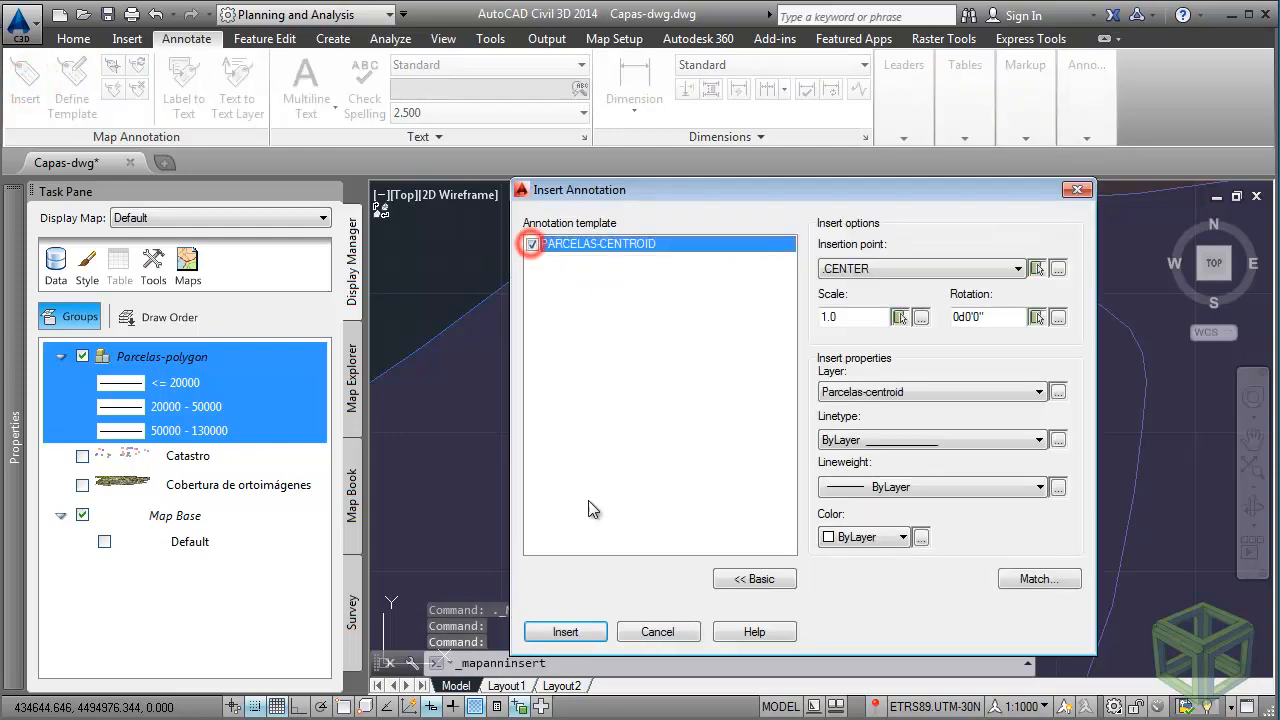
{"action": "left_click", "coordinate": [565, 631]}
{"action": "left_click", "coordinate": [571, 409]}
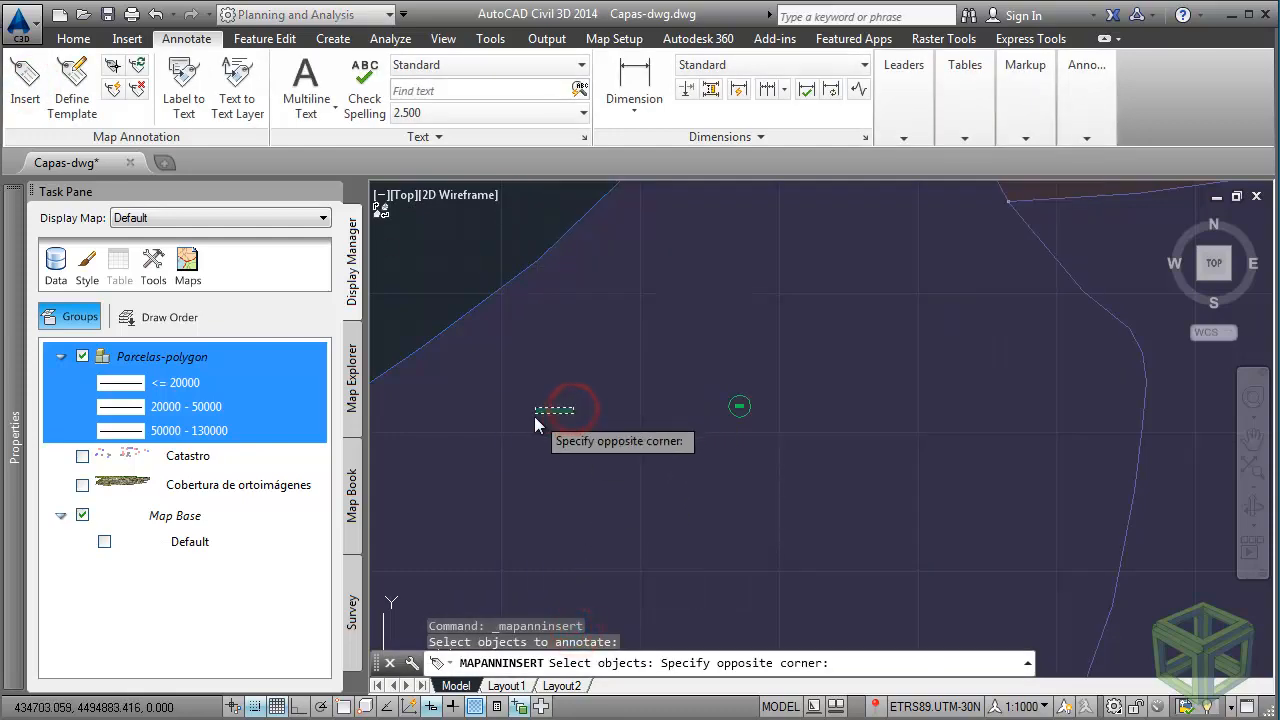
{"action": "left_click", "coordinate": [532, 415]}
{"action": "left_click", "coordinate": [530, 337]}
{"action": "left_click", "coordinate": [499, 313]}
{"action": "right_click", "coordinate": [565, 336]}
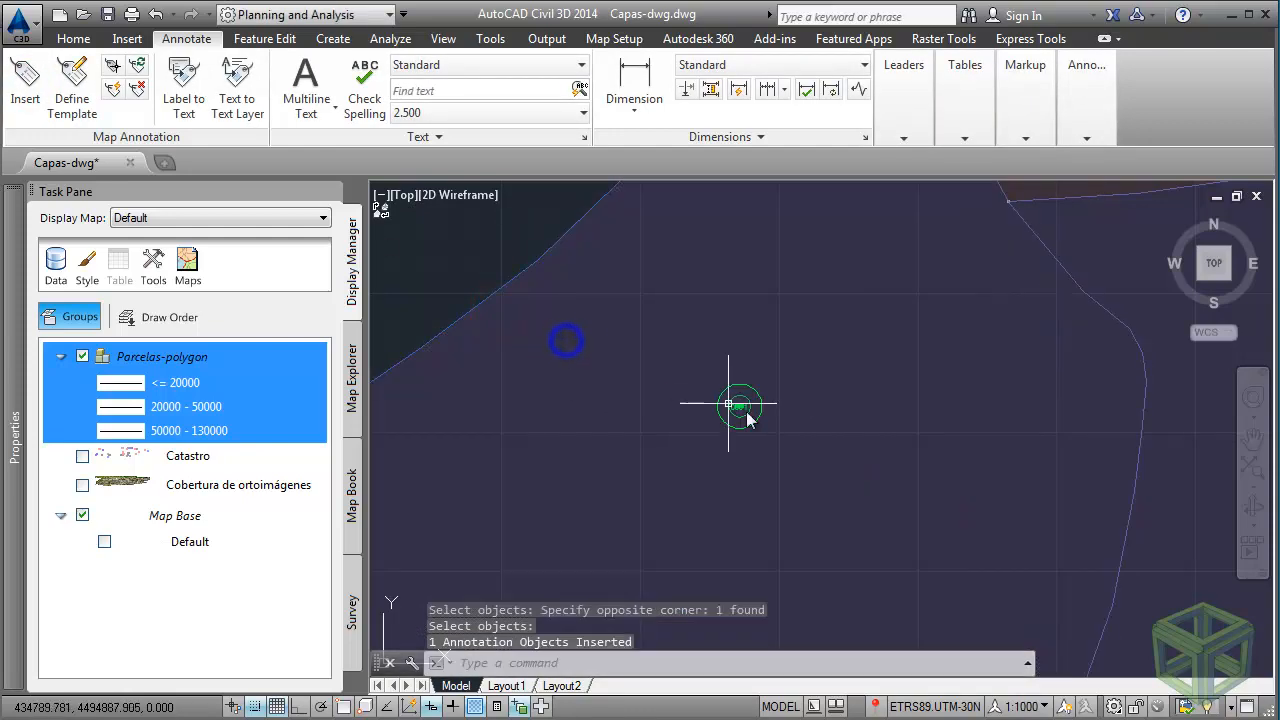
Move the inserted annotation off the western parcel's centroid, delete it, and show the whole parcel map.
{"action": "left_click", "coordinate": [729, 384]}
{"action": "left_click", "coordinate": [778, 451]}
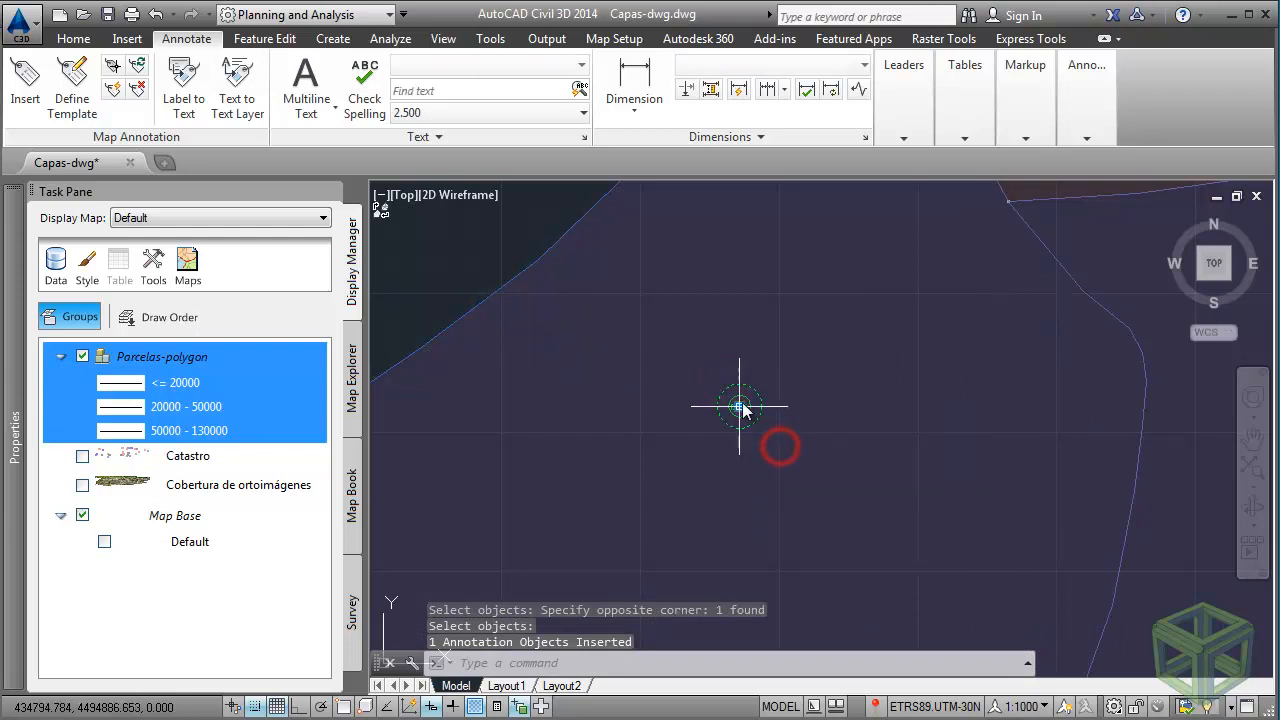
{"action": "left_click", "coordinate": [739, 405]}
{"action": "left_click", "coordinate": [617, 384]}
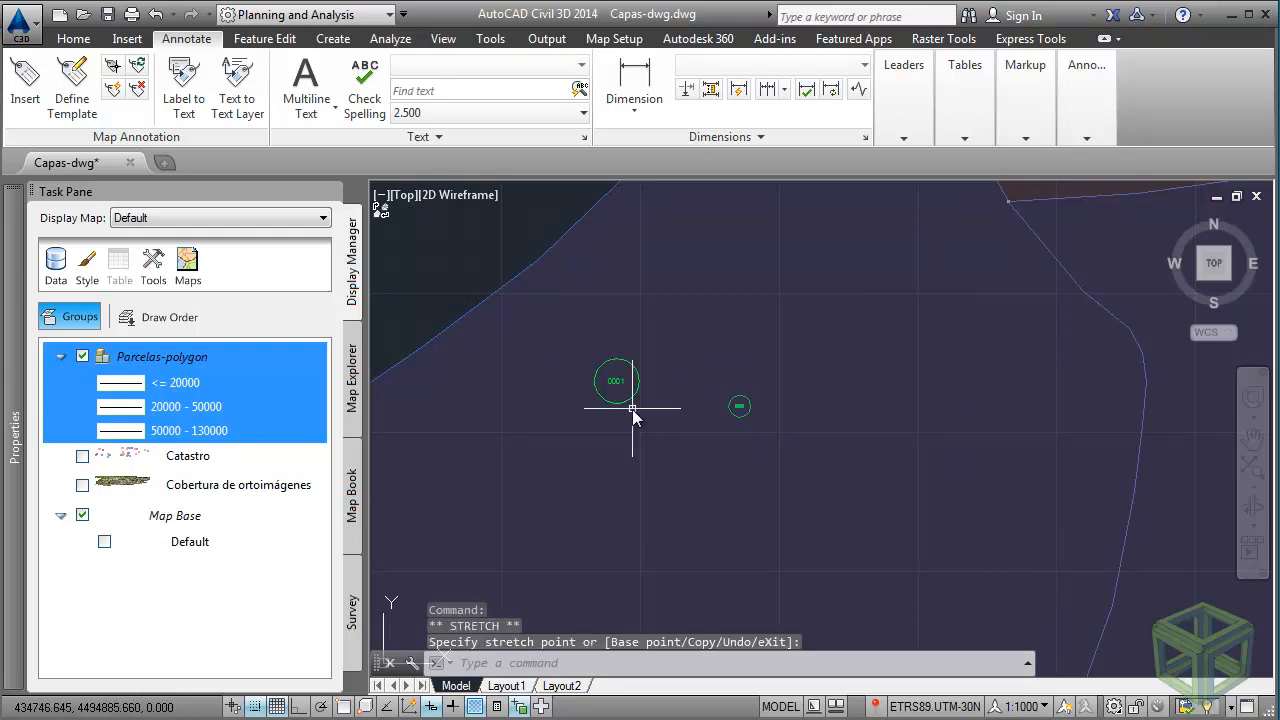
{"action": "key", "text": "Delete"}
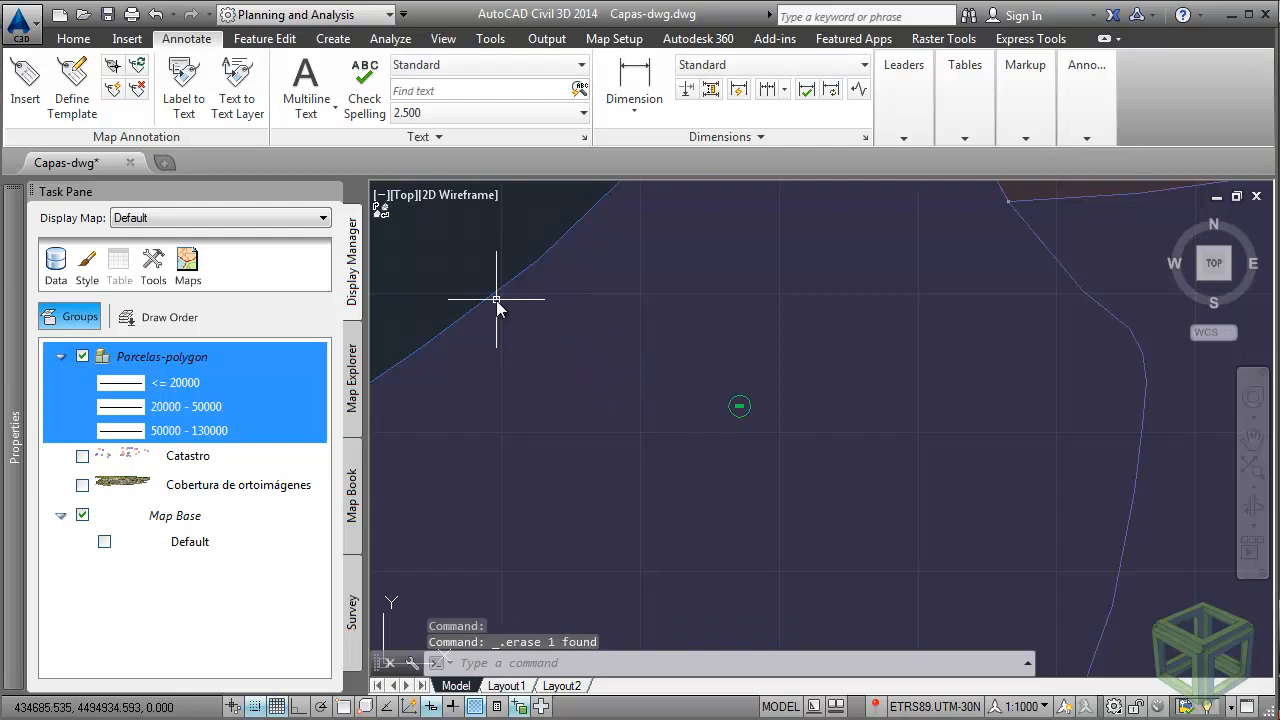
{"action": "left_click", "coordinate": [1251, 466]}
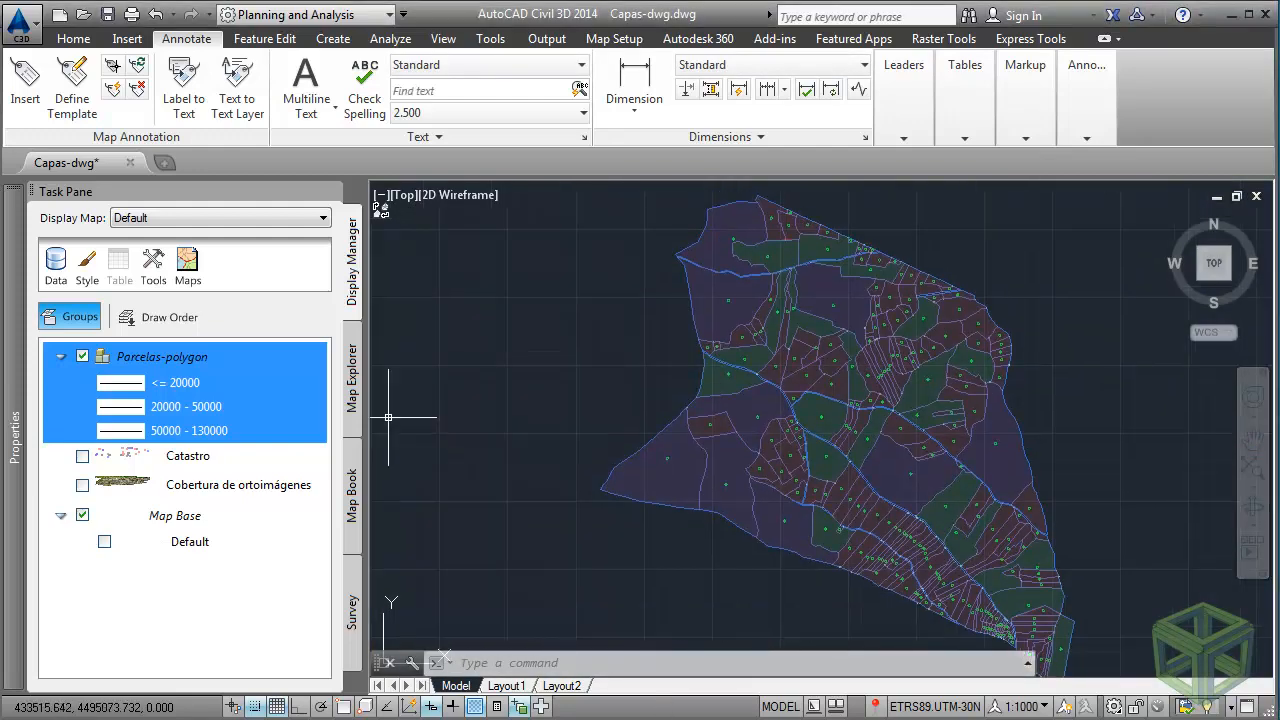
Switch to the shp folder in the file explorer, open Parcelas.xlsx in Excel, and minimize the folder window.
{"action": "key", "text": "alt+Tab"}
{"action": "left_click", "coordinate": [800, 492]}
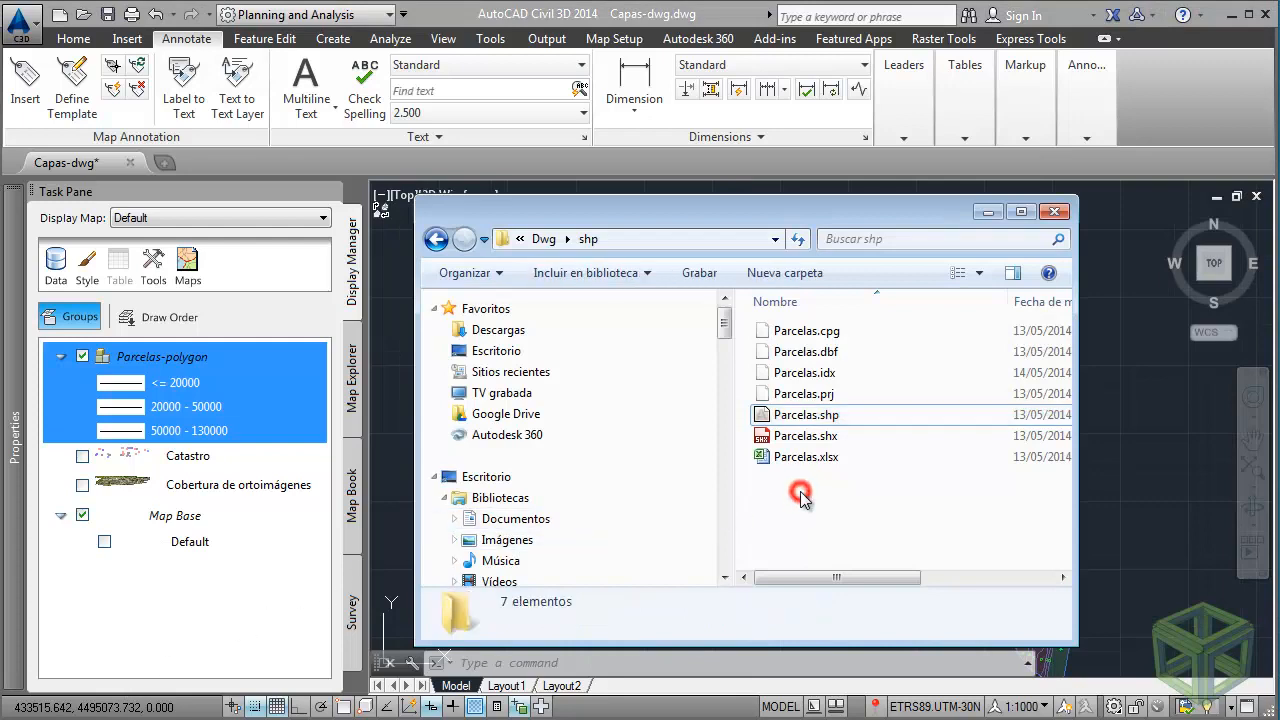
{"action": "double_click", "coordinate": [805, 457]}
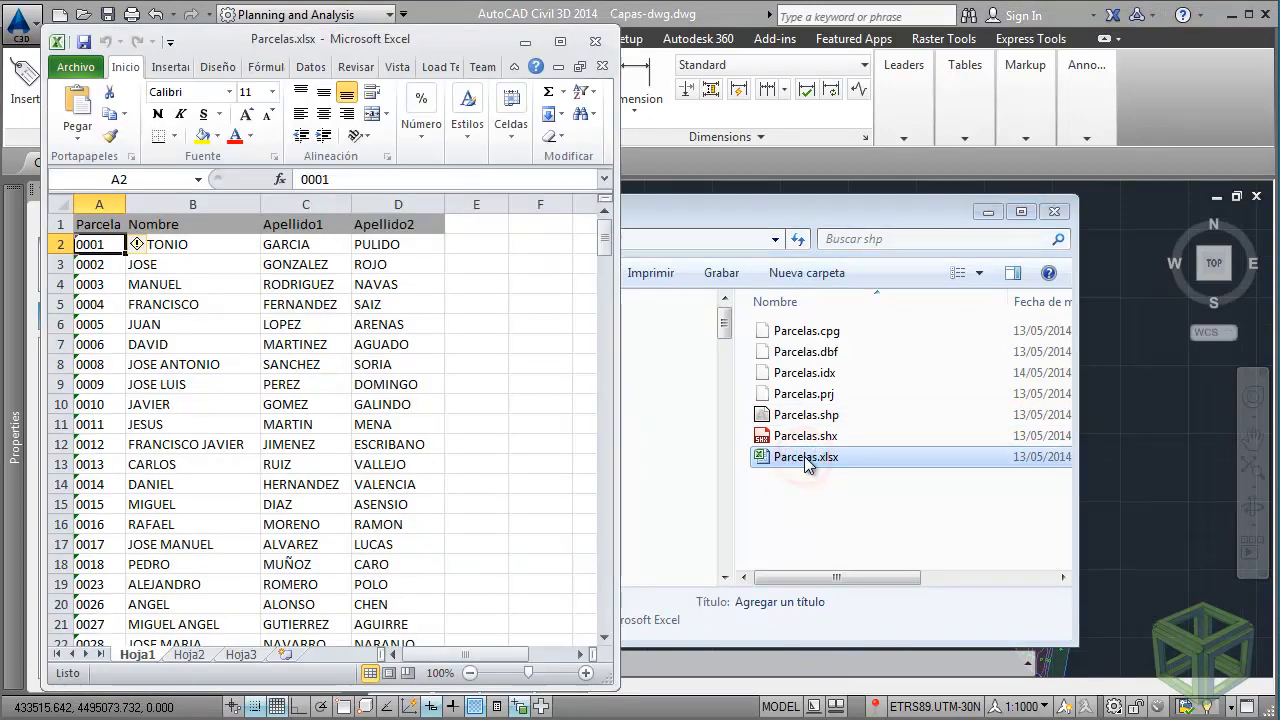
{"action": "left_click", "coordinate": [988, 211]}
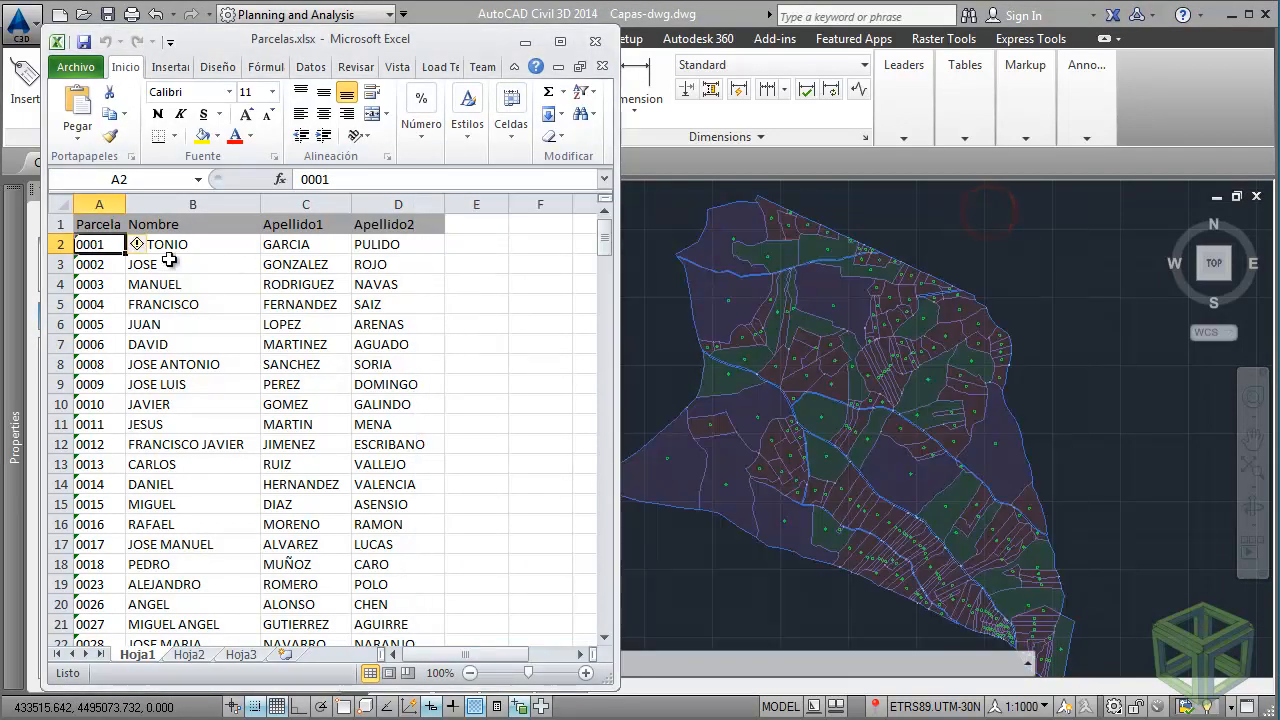
Examine the parcel owner table in Hoja1 and the cells covered by the named range Parcela_Propietario.
{"action": "left_click", "coordinate": [105, 264]}
{"action": "left_click", "coordinate": [100, 244]}
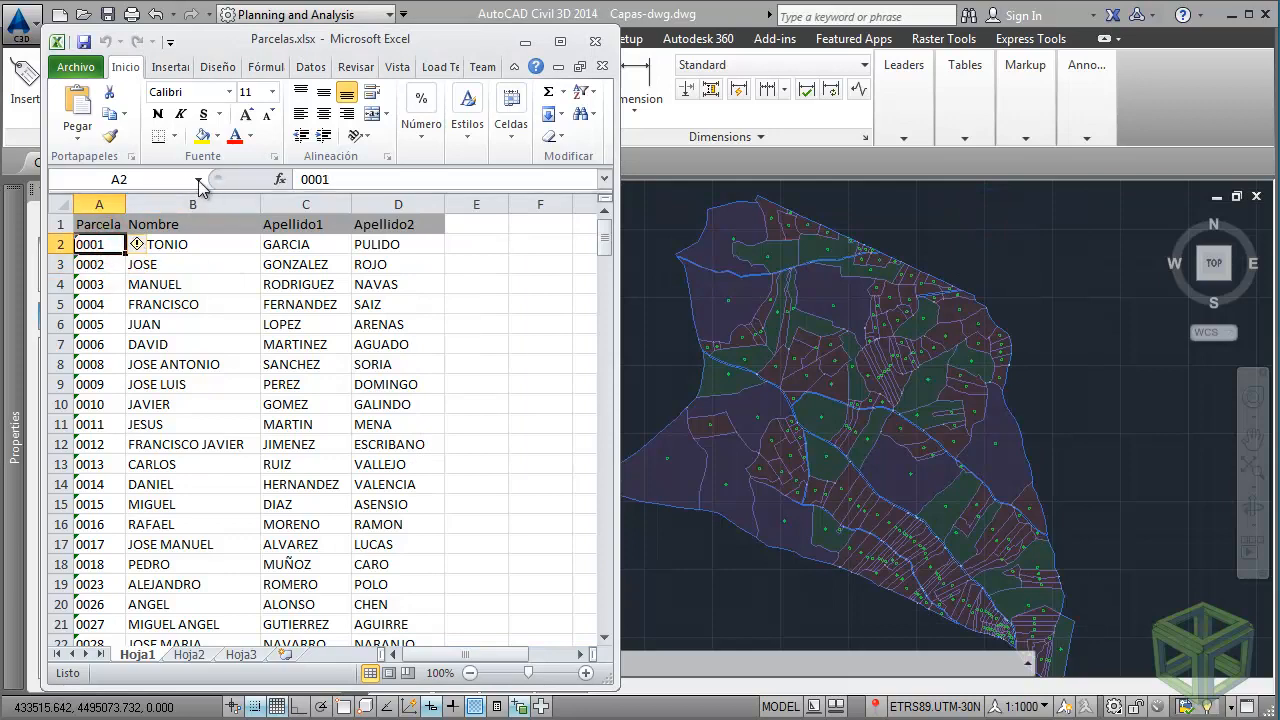
{"action": "left_click", "coordinate": [198, 179]}
{"action": "left_click", "coordinate": [160, 202]}
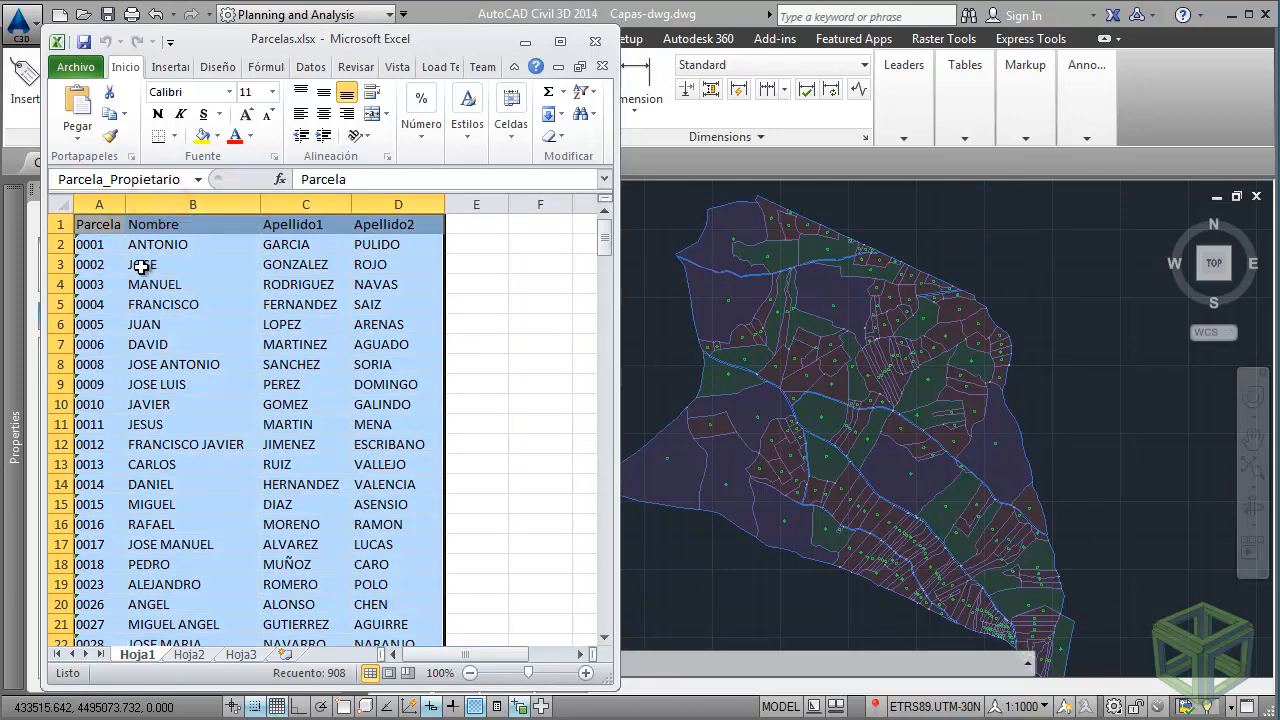
{"action": "left_click", "coordinate": [100, 244]}
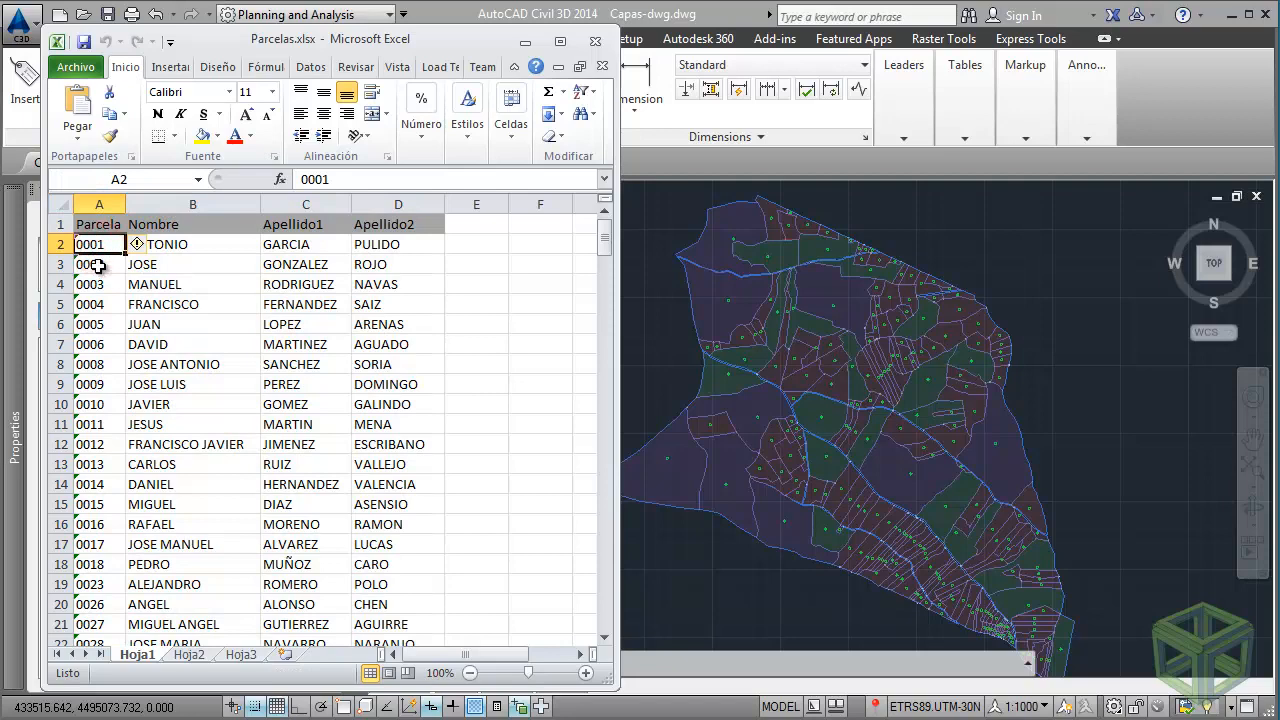
{"action": "left_click", "coordinate": [100, 264]}
{"action": "scroll", "coordinate": [313, 470], "scroll_direction": "down", "scroll_amount": 2}
{"action": "scroll", "coordinate": [313, 475], "scroll_direction": "down", "scroll_amount": 3}
{"action": "scroll", "coordinate": [313, 475], "scroll_direction": "up", "scroll_amount": 5}
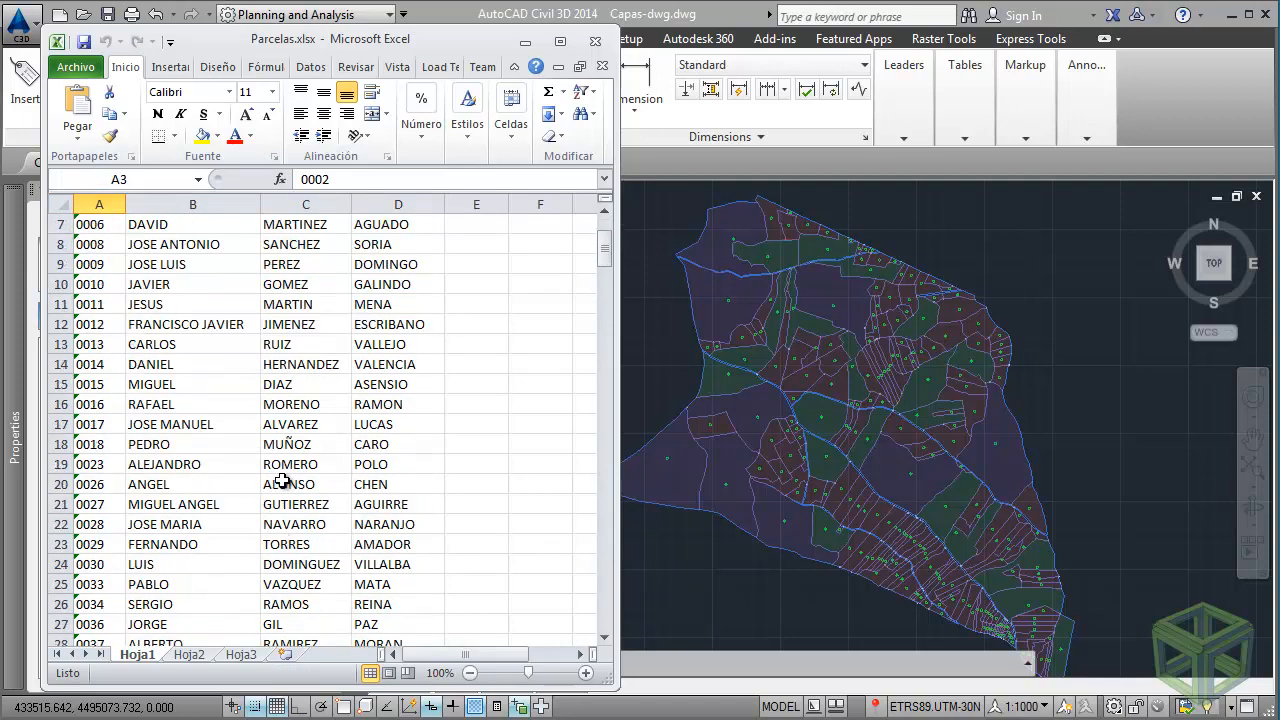
Switch back to AutoCAD Civil 3D and configure a new data source named Parcelas for the current drawing.
{"action": "left_click", "coordinate": [642, 288]}
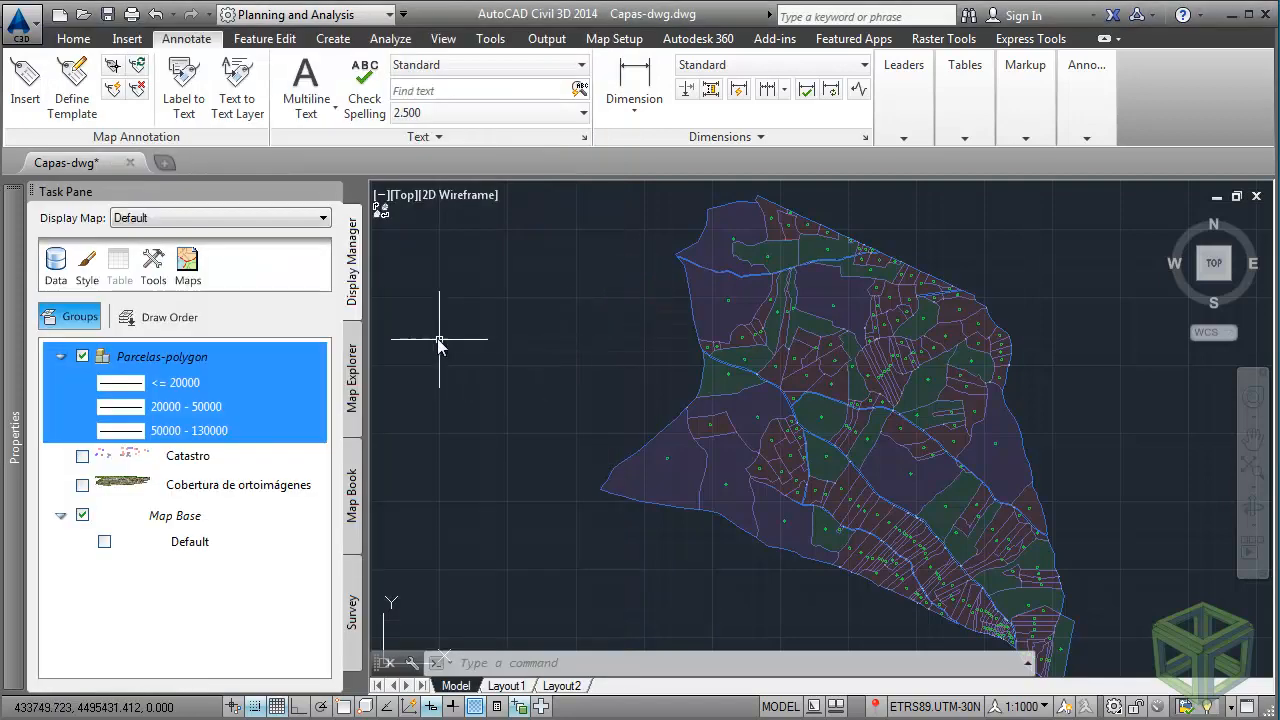
{"action": "left_click", "coordinate": [354, 350]}
{"action": "left_click", "coordinate": [134, 532]}
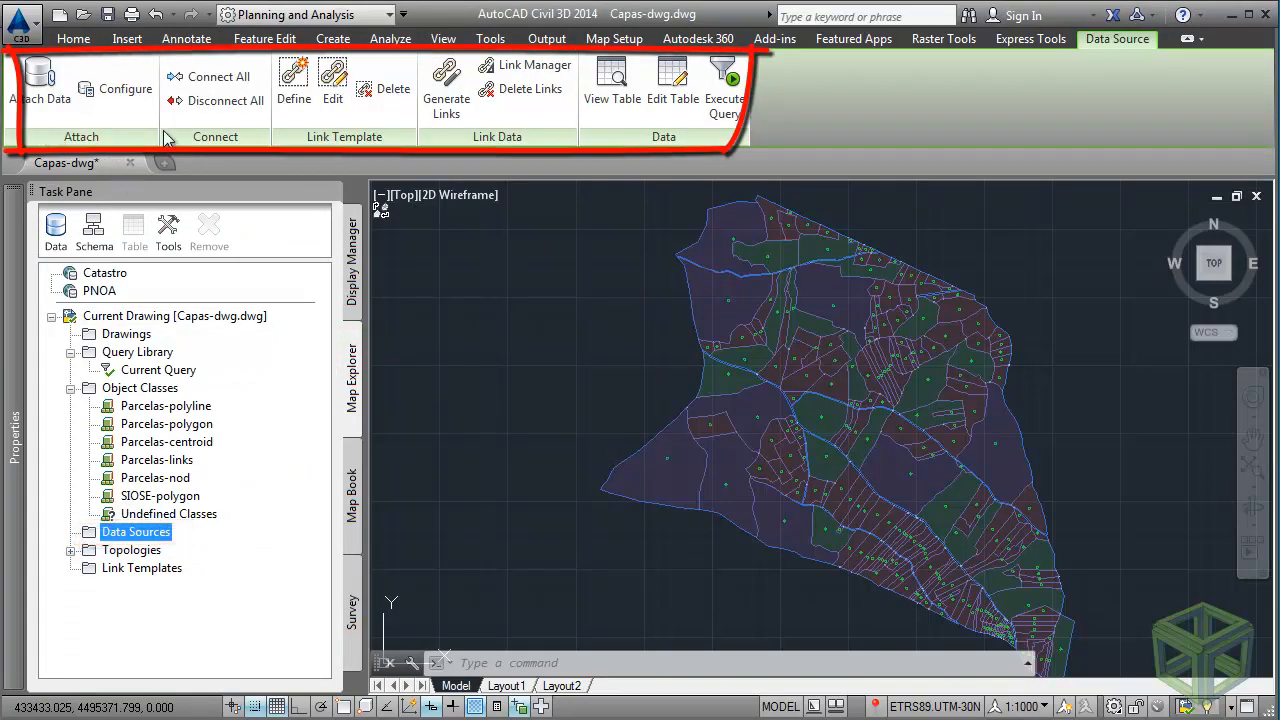
{"action": "left_click", "coordinate": [113, 88]}
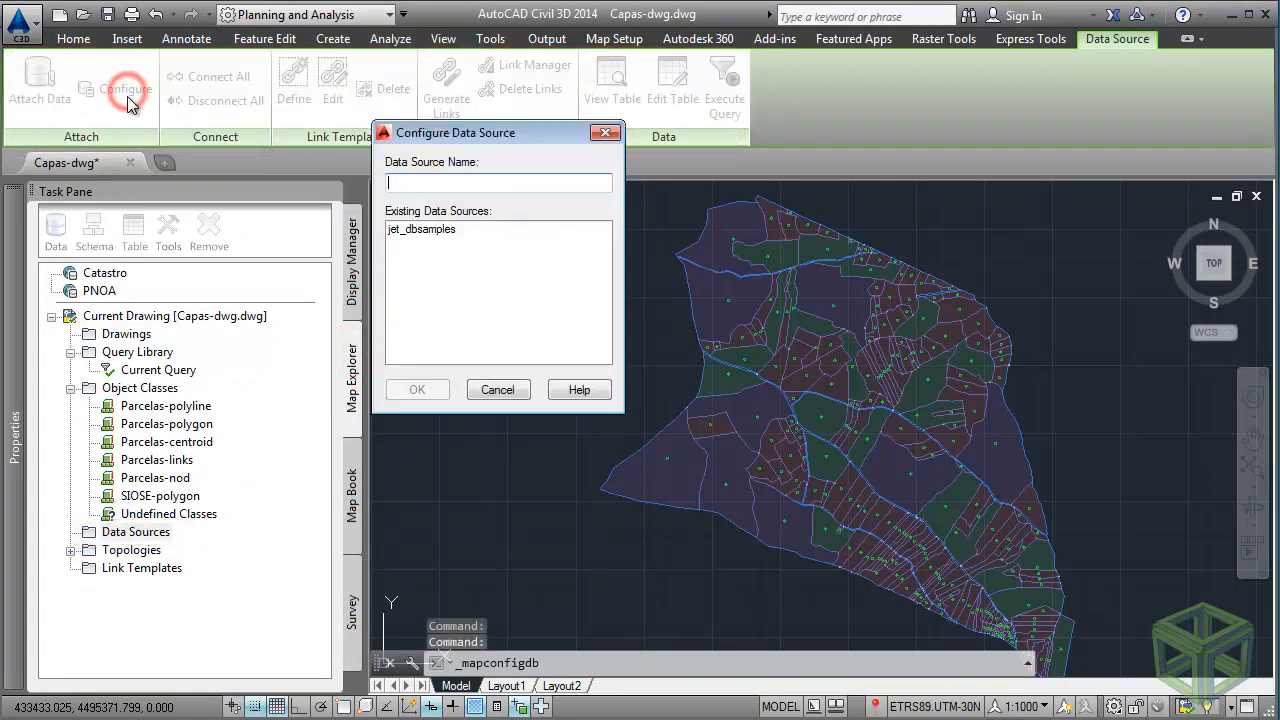
{"action": "type", "text": "Pl"}
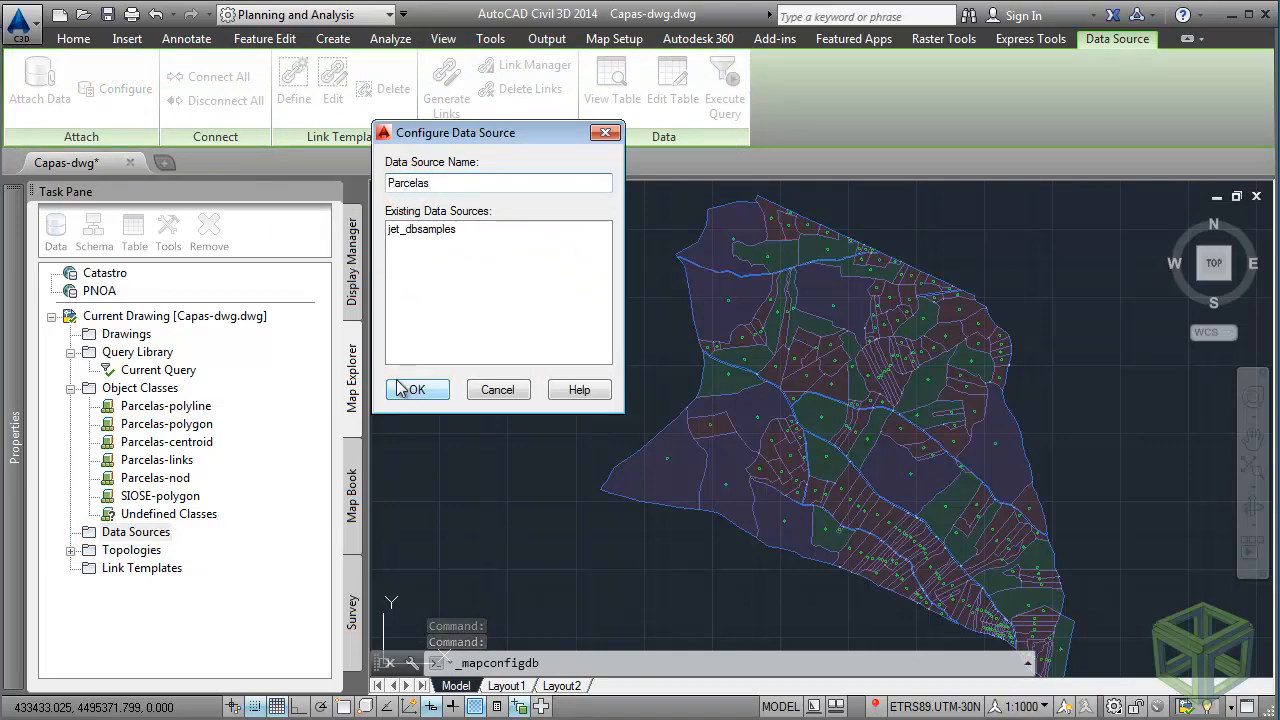
{"action": "left_click", "coordinate": [404, 389]}
Connect through Microsoft OLE DB Provider for ODBC Drivers to the Excel Files source, with a blank password and password saving allowed.
{"action": "left_click", "coordinate": [527, 228]}
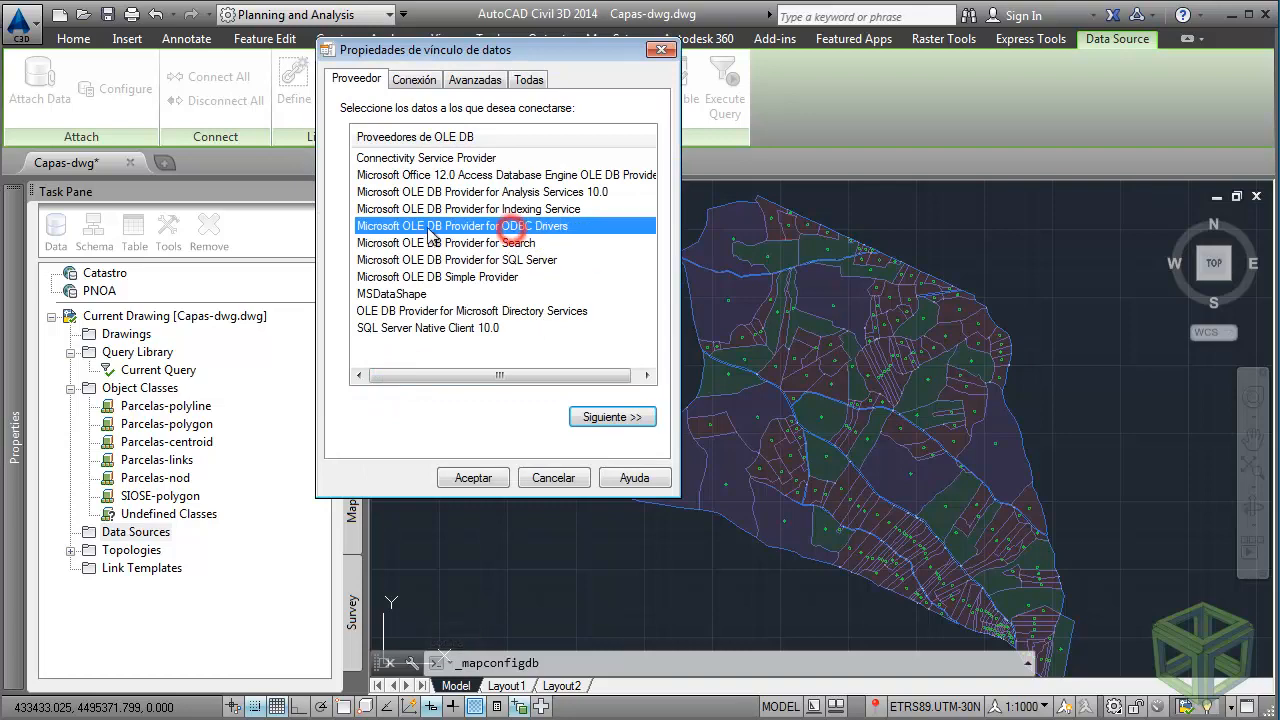
{"action": "left_click", "coordinate": [605, 416]}
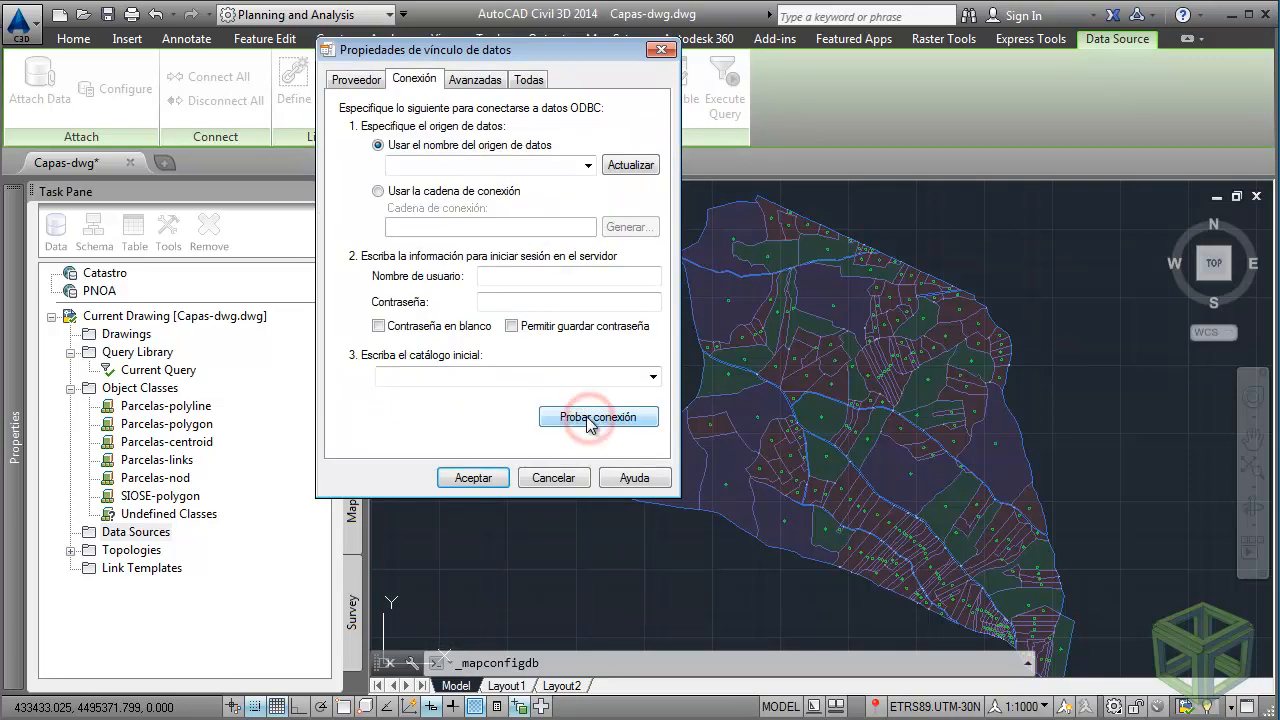
{"action": "left_click", "coordinate": [591, 165]}
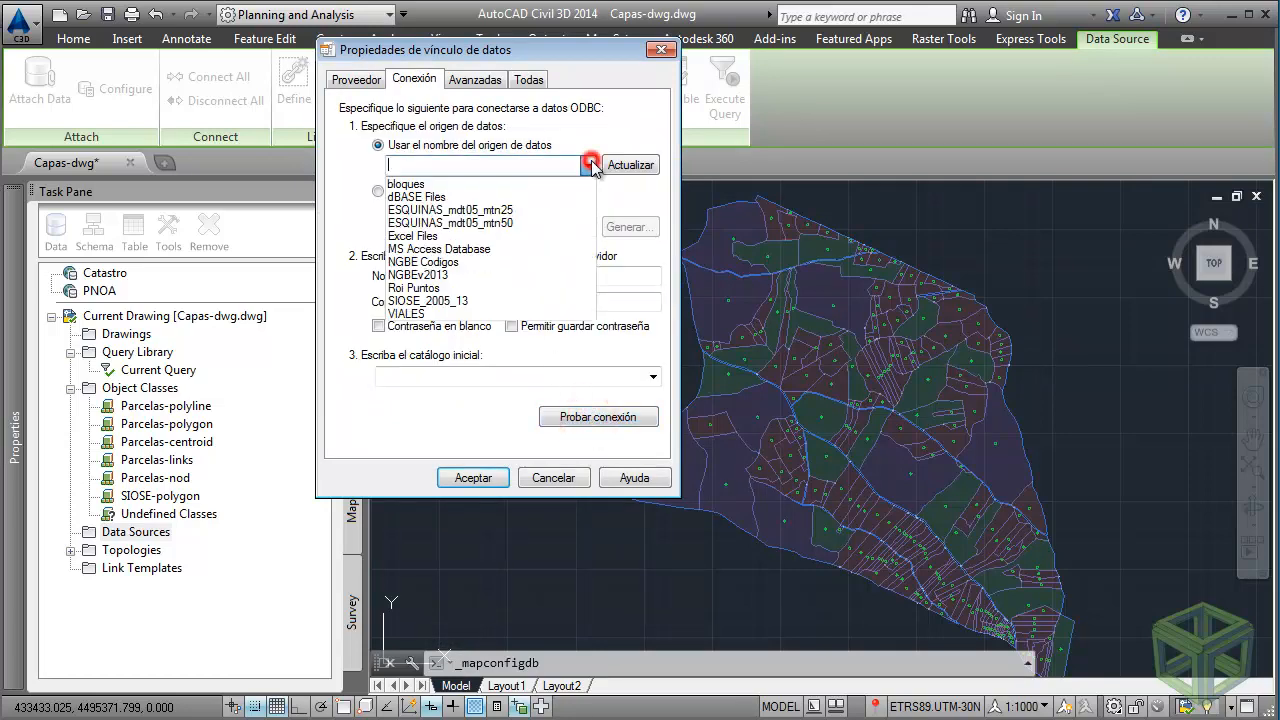
{"action": "left_click", "coordinate": [428, 235]}
{"action": "left_click", "coordinate": [428, 325]}
{"action": "left_click", "coordinate": [515, 325]}
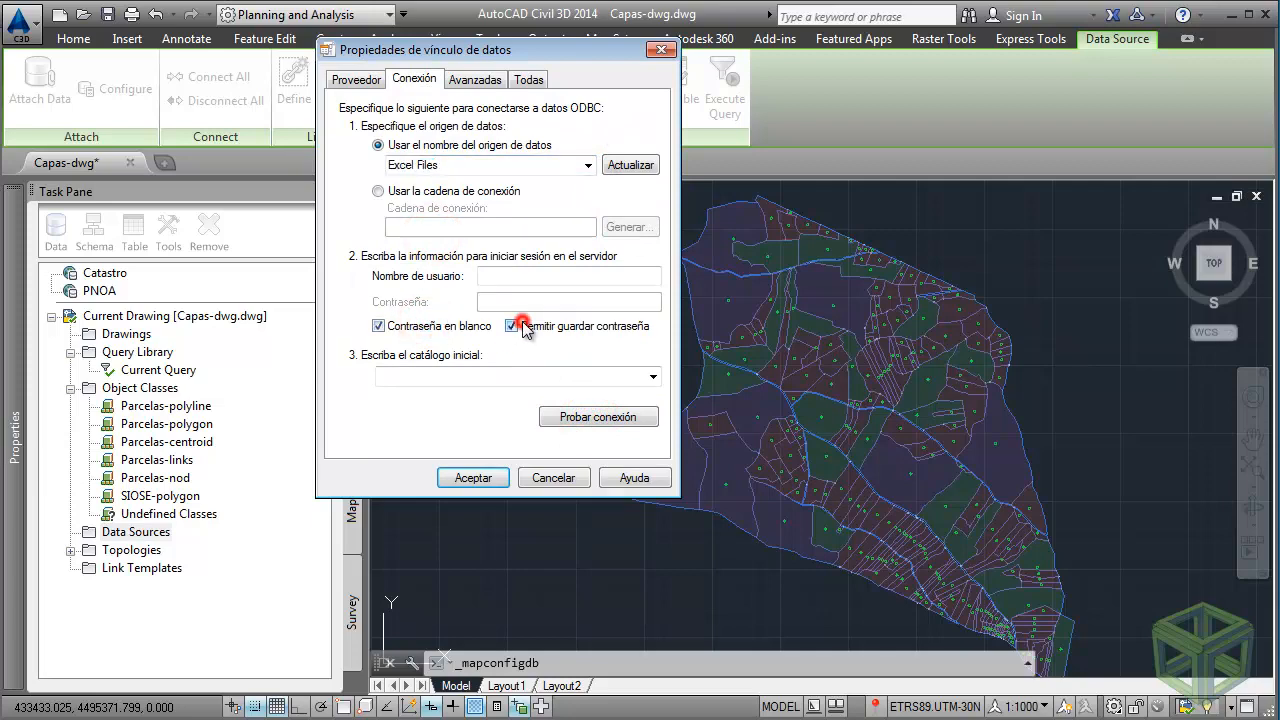
Grant the data link Read access, review all its properties, and accept the configuration.
{"action": "left_click", "coordinate": [467, 80]}
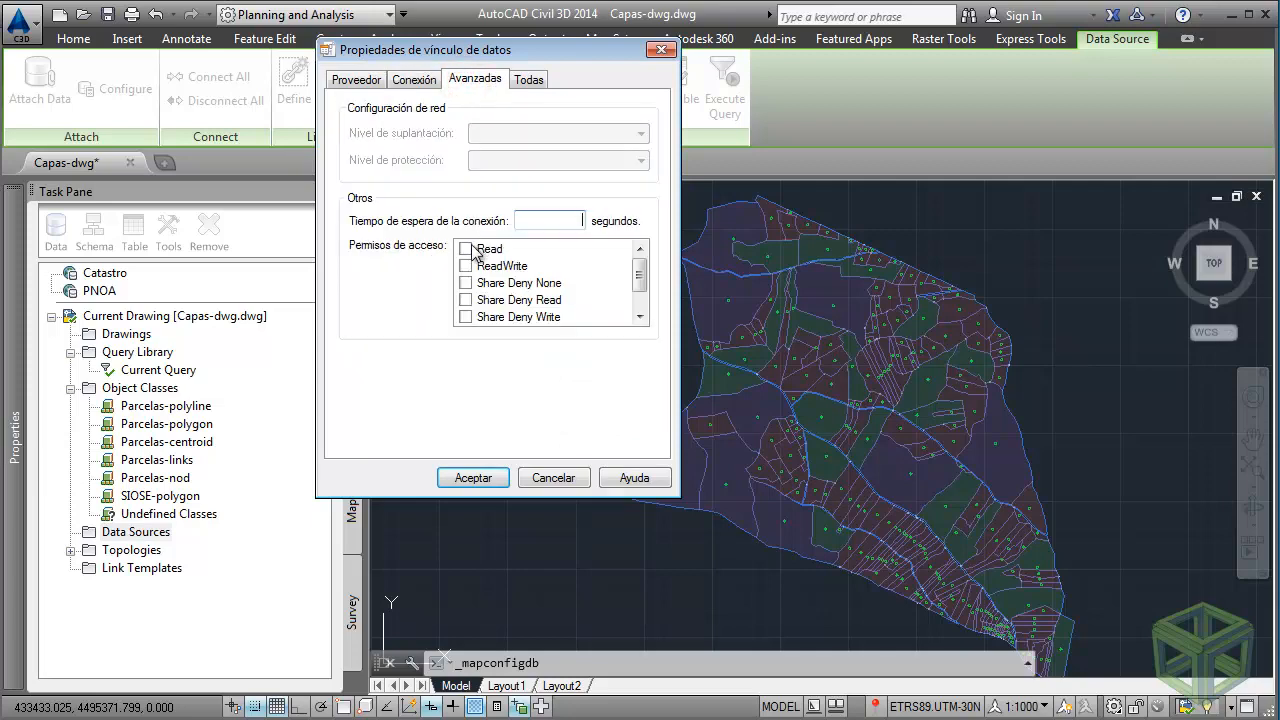
{"action": "left_click", "coordinate": [527, 79]}
{"action": "left_click", "coordinate": [473, 477]}
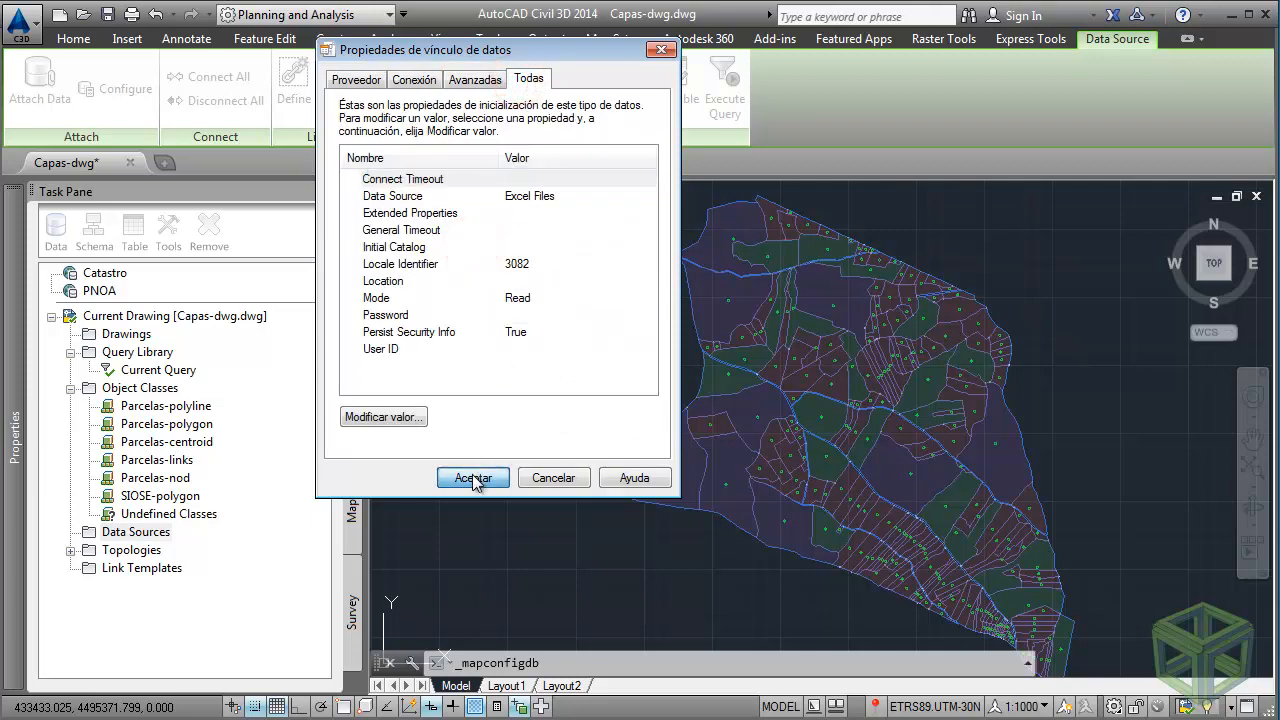
Attach the Parcelas.udl data link file to the current drawing.
{"action": "left_click", "coordinate": [155, 538]}
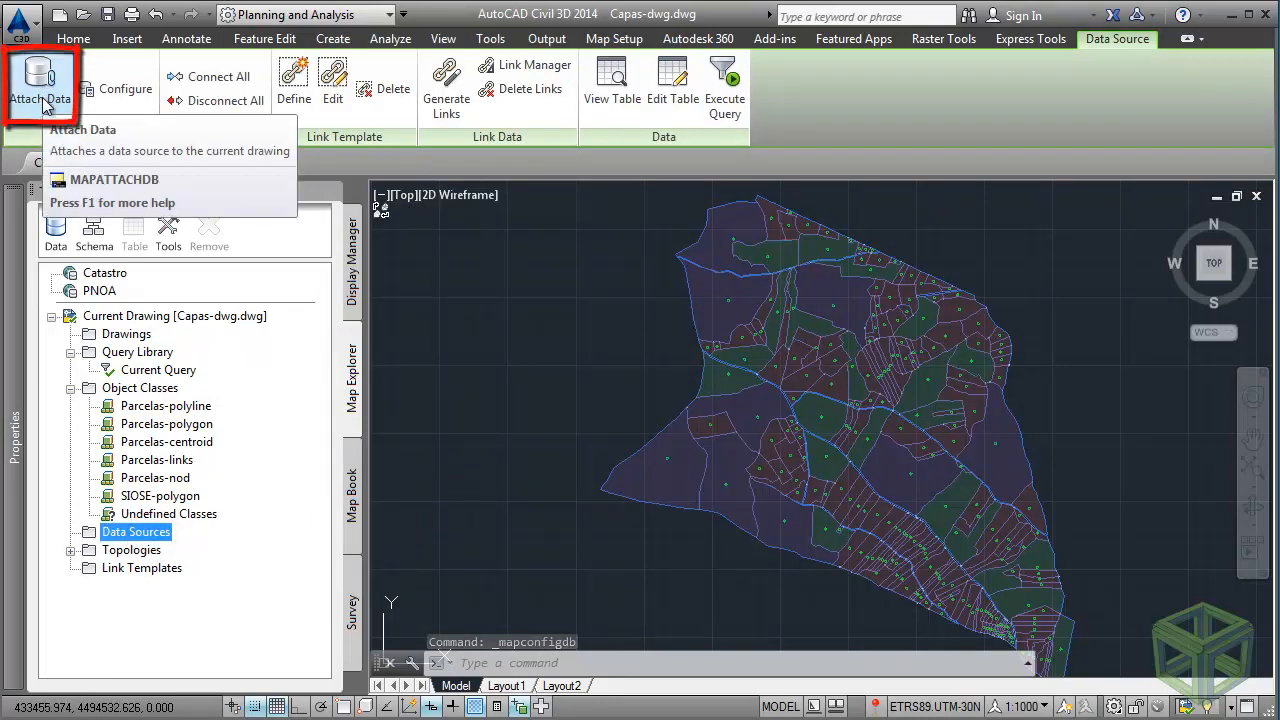
{"action": "left_click", "coordinate": [43, 105]}
{"action": "left_click", "coordinate": [546, 340]}
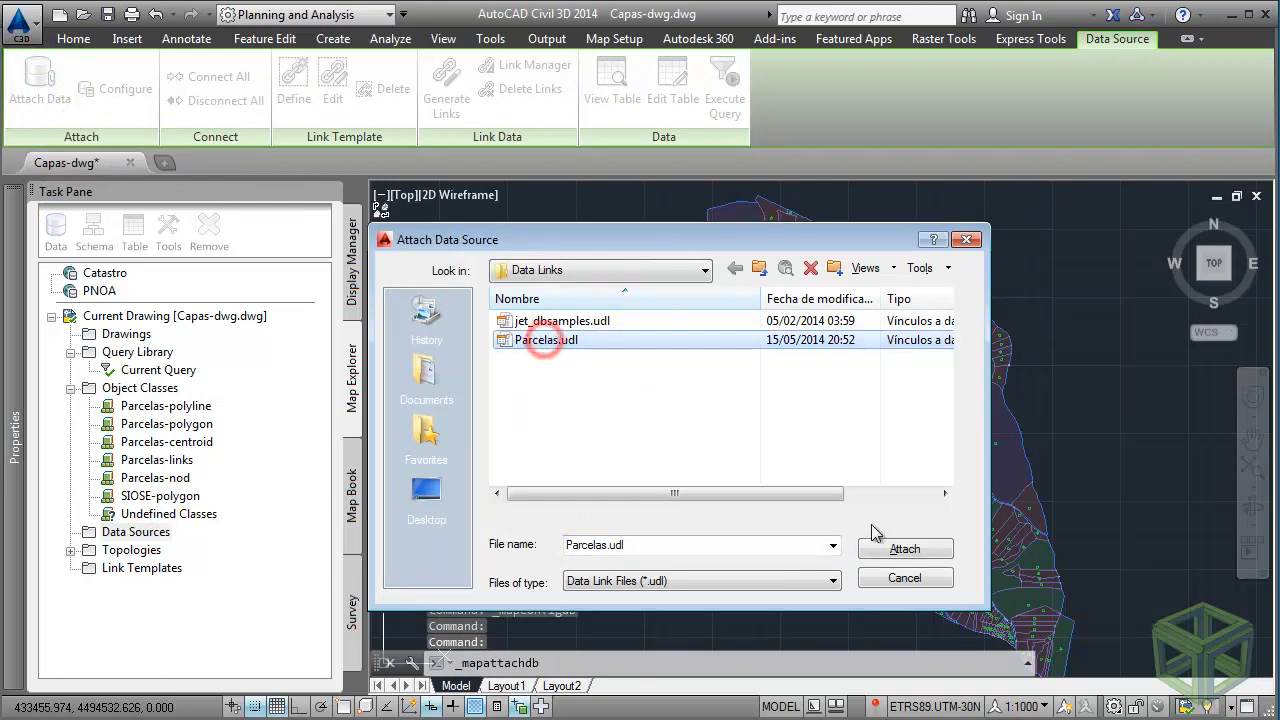
{"action": "left_click", "coordinate": [904, 549]}
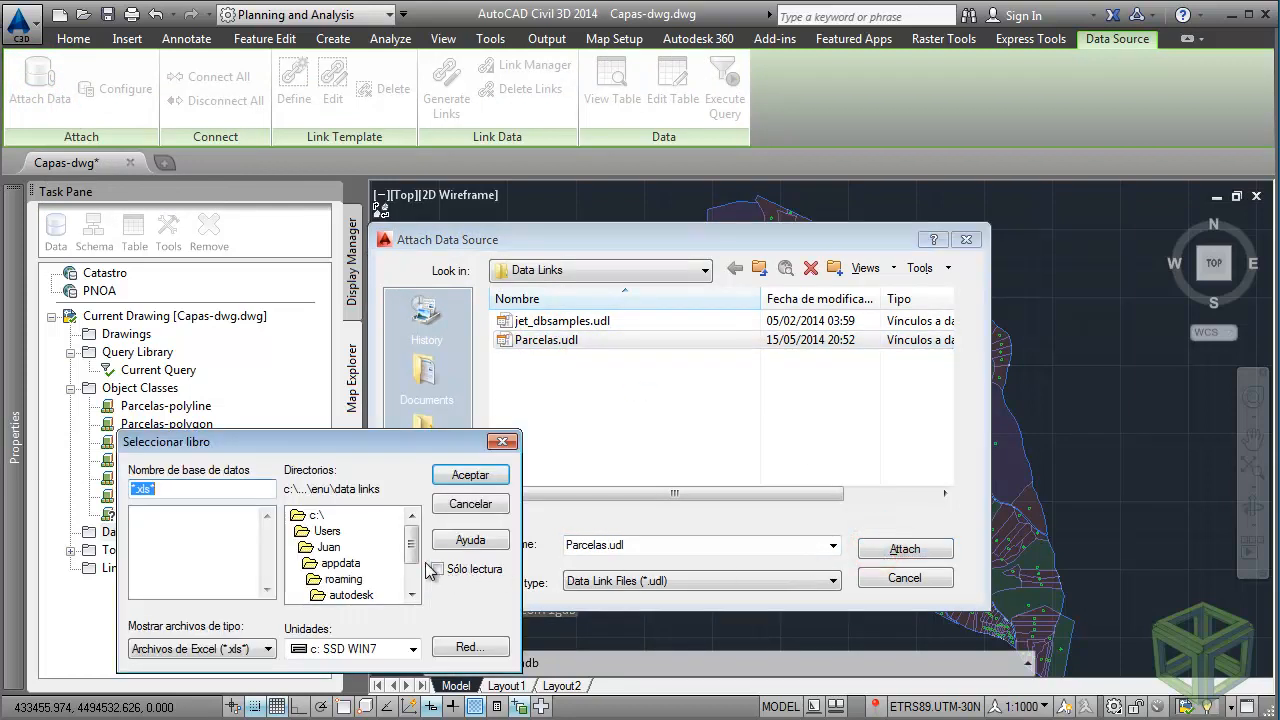
Choose the Parcelas.xlsx workbook from the Dwg\shp folder on drive f: as the database for the attached data source.
{"action": "left_click", "coordinate": [411, 648]}
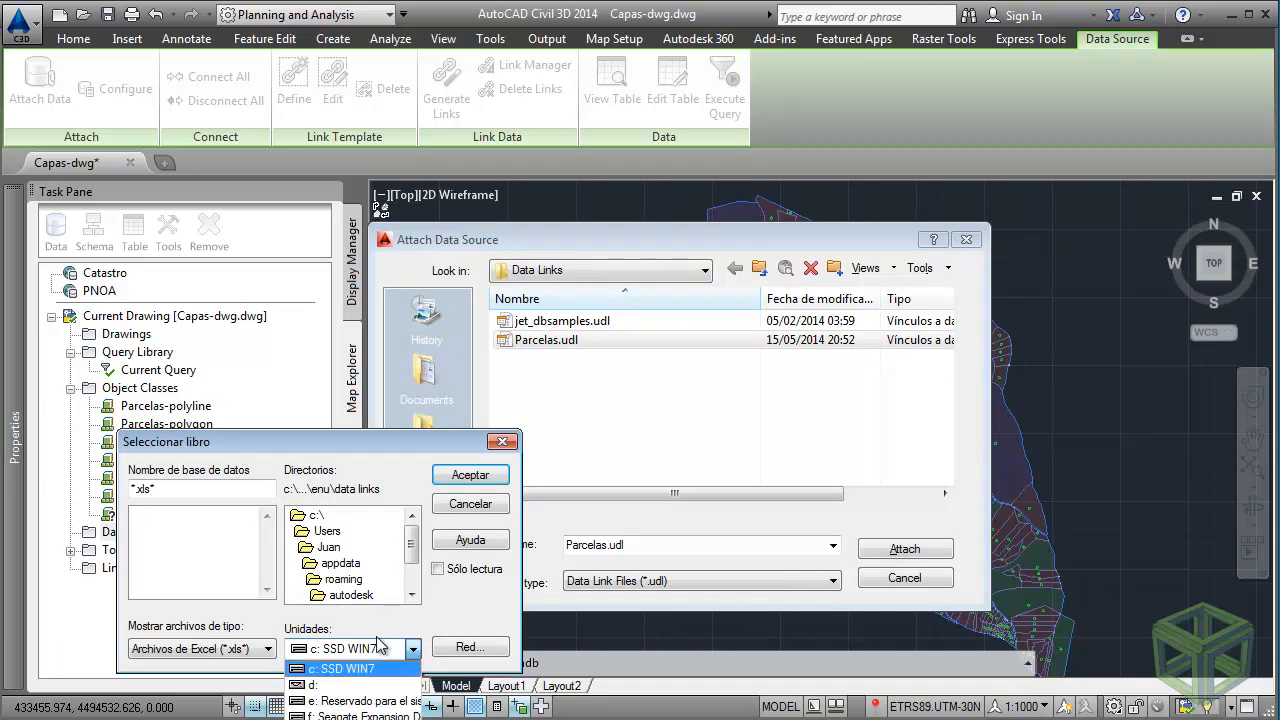
{"action": "left_click", "coordinate": [350, 449]}
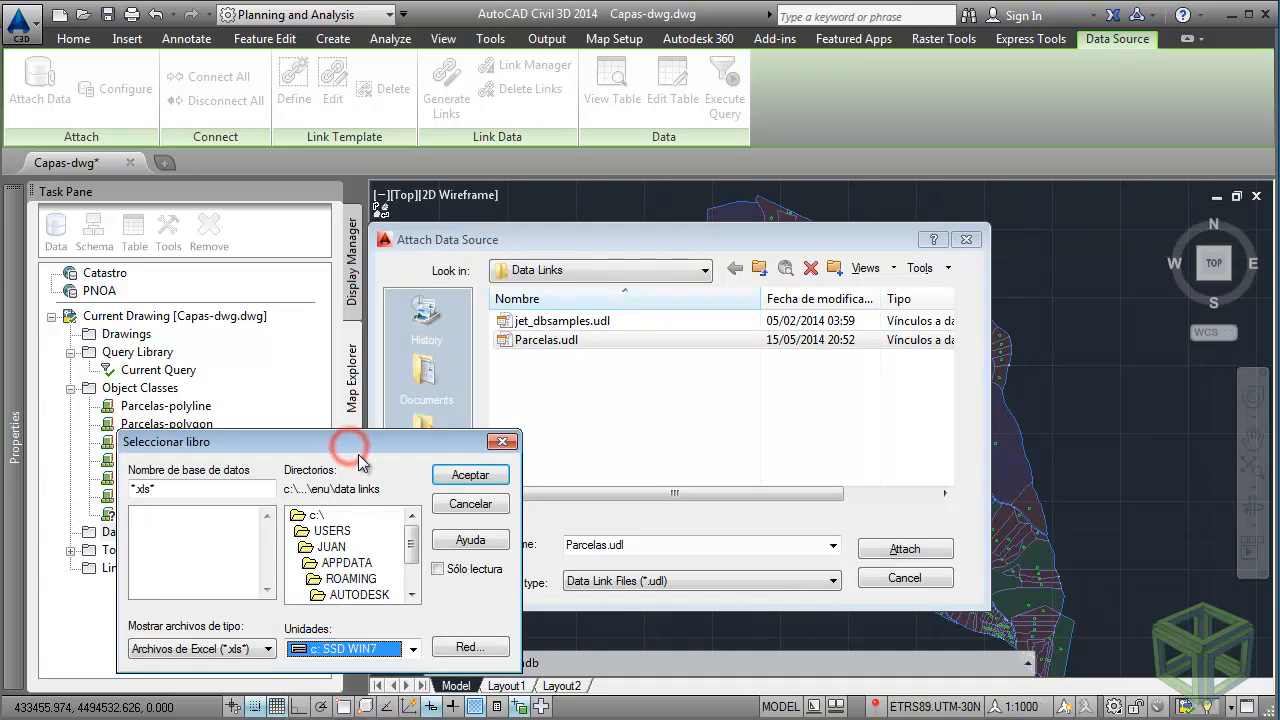
{"action": "left_click_drag", "start_coordinate": [350, 449], "coordinate": [357, 418]}
{"action": "left_click", "coordinate": [418, 617]}
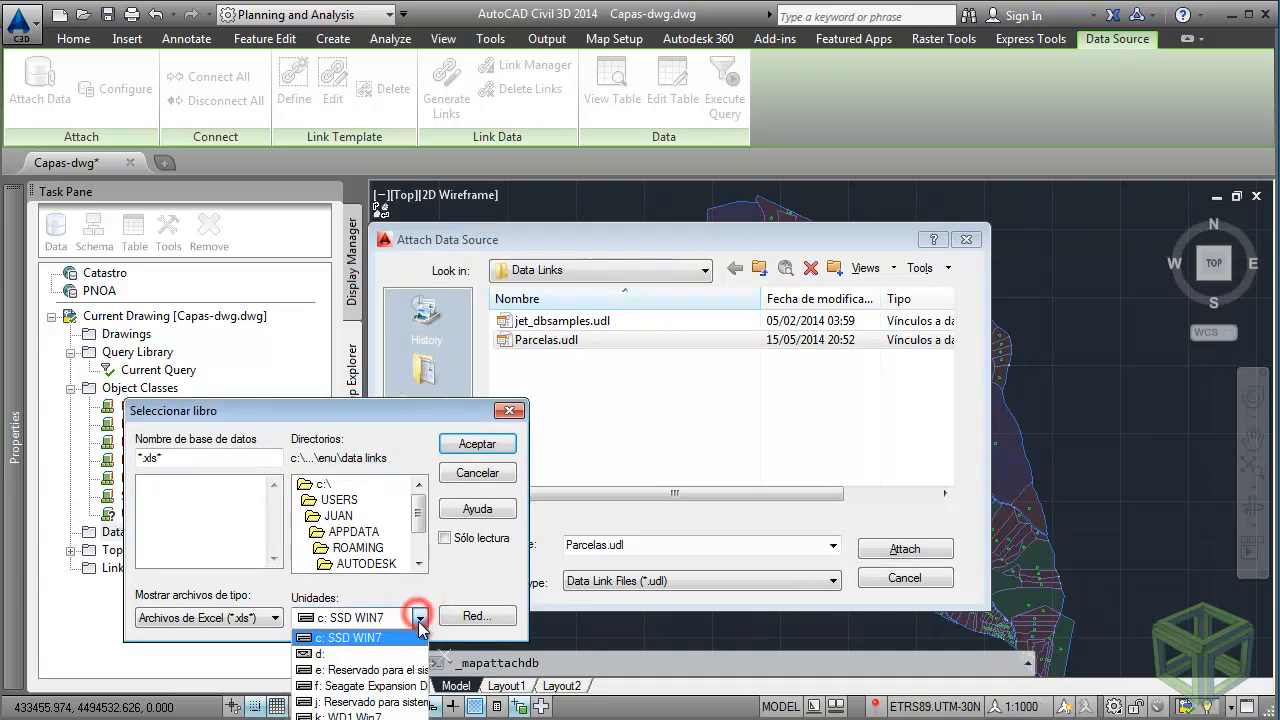
{"action": "left_click", "coordinate": [352, 688]}
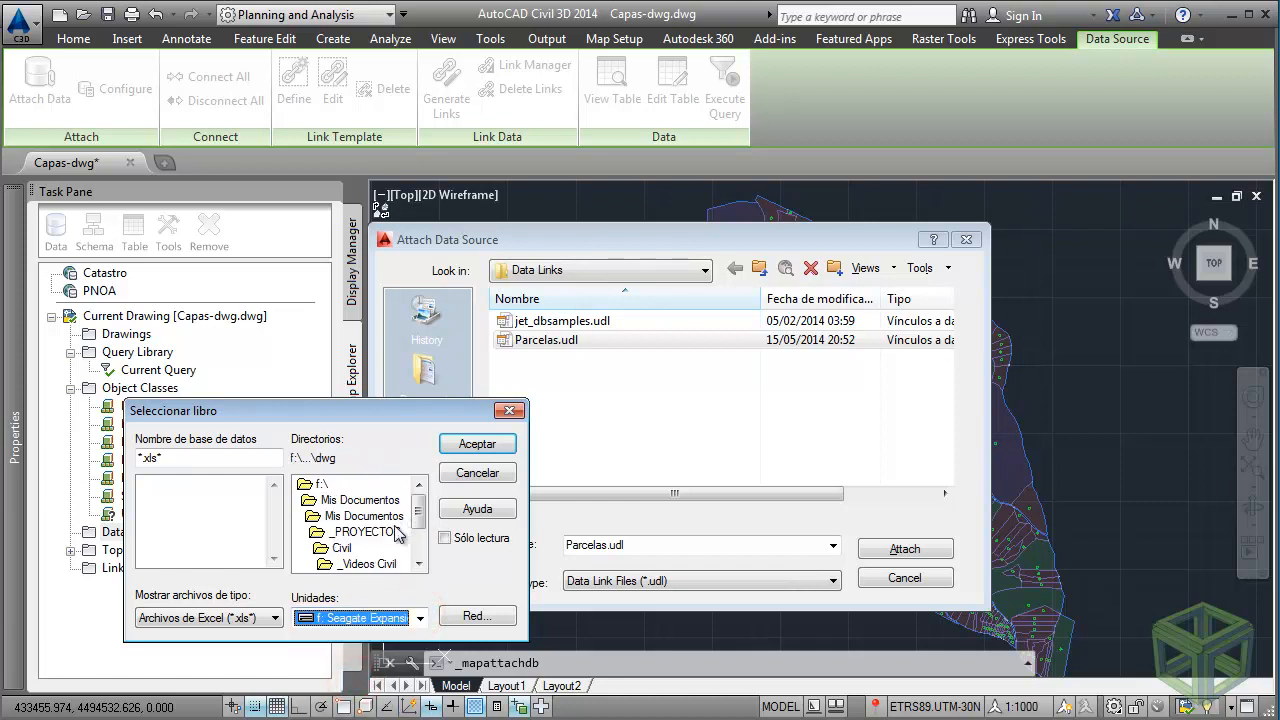
{"action": "double_click", "coordinate": [378, 564]}
{"action": "double_click", "coordinate": [366, 563]}
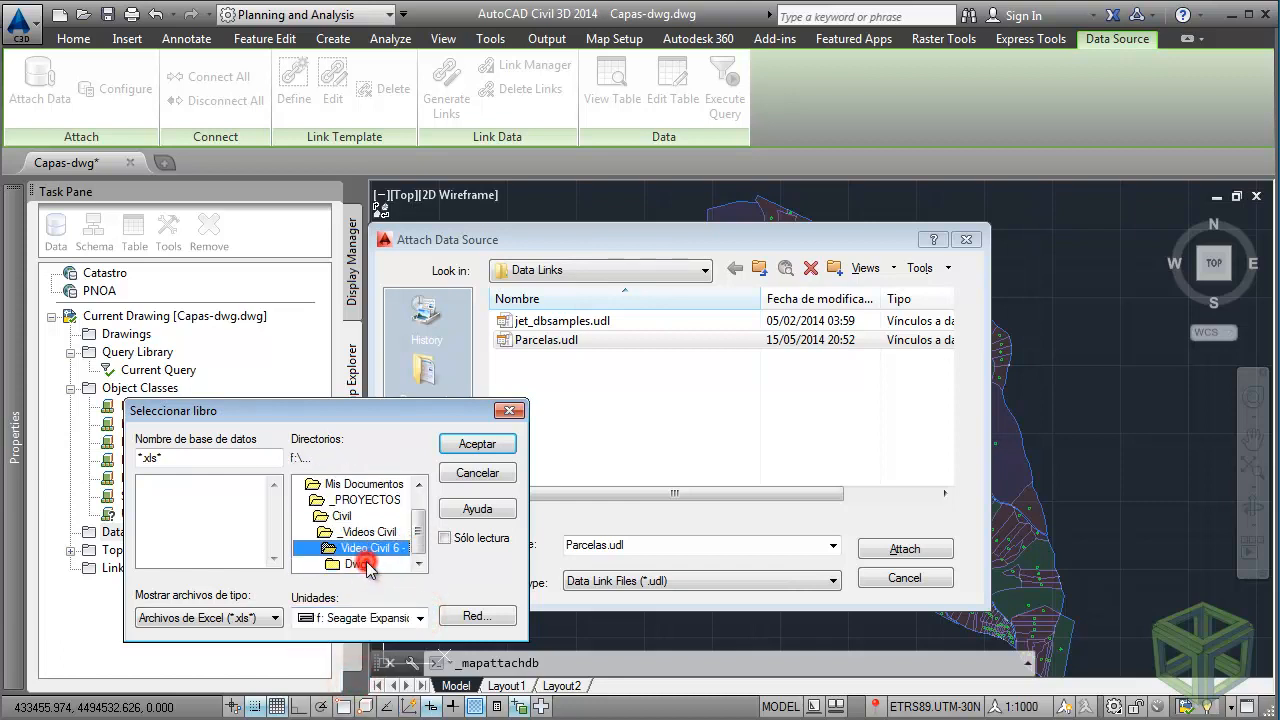
{"action": "double_click", "coordinate": [358, 566]}
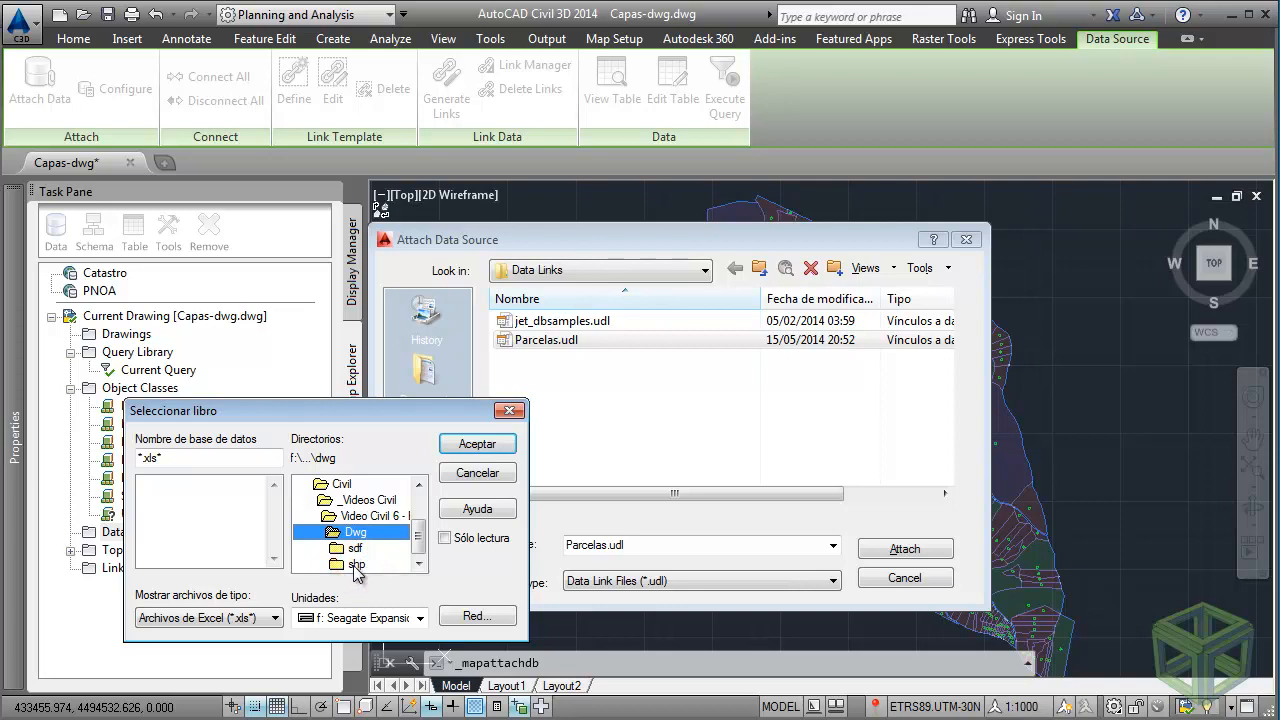
{"action": "left_click", "coordinate": [355, 566]}
{"action": "double_click", "coordinate": [355, 566]}
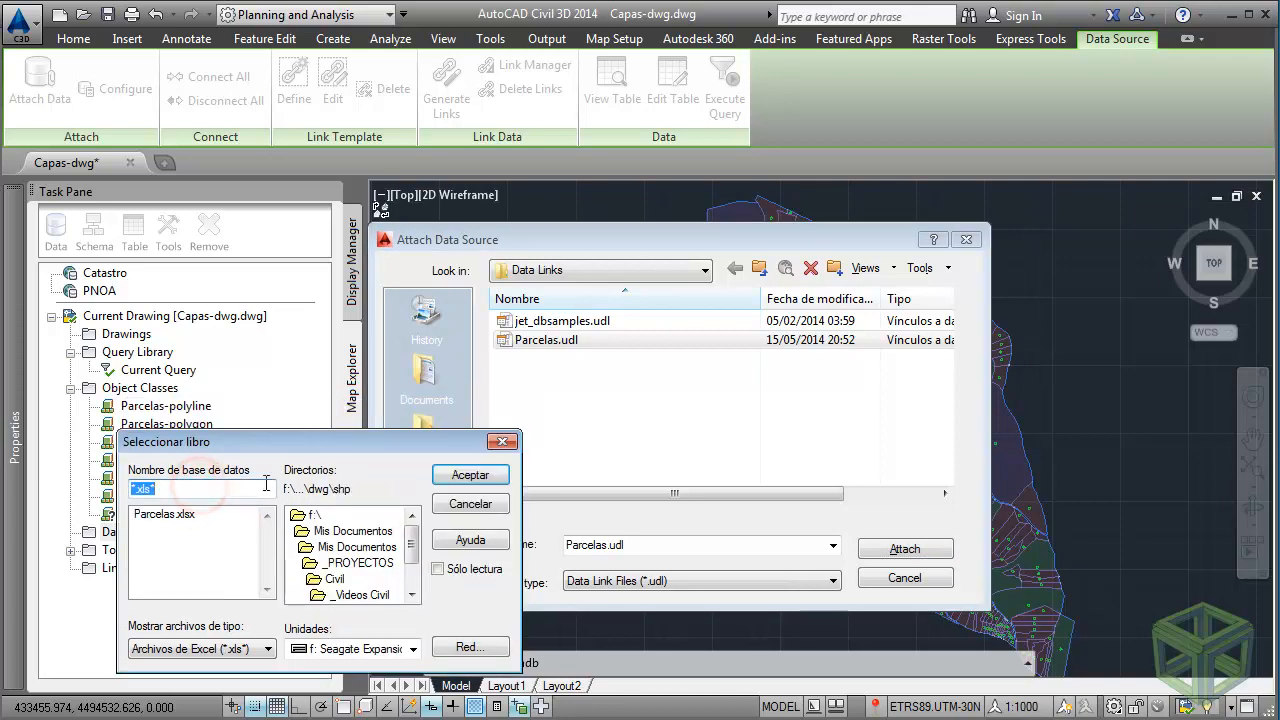
{"action": "left_click", "coordinate": [174, 515]}
{"action": "double_click", "coordinate": [174, 516]}
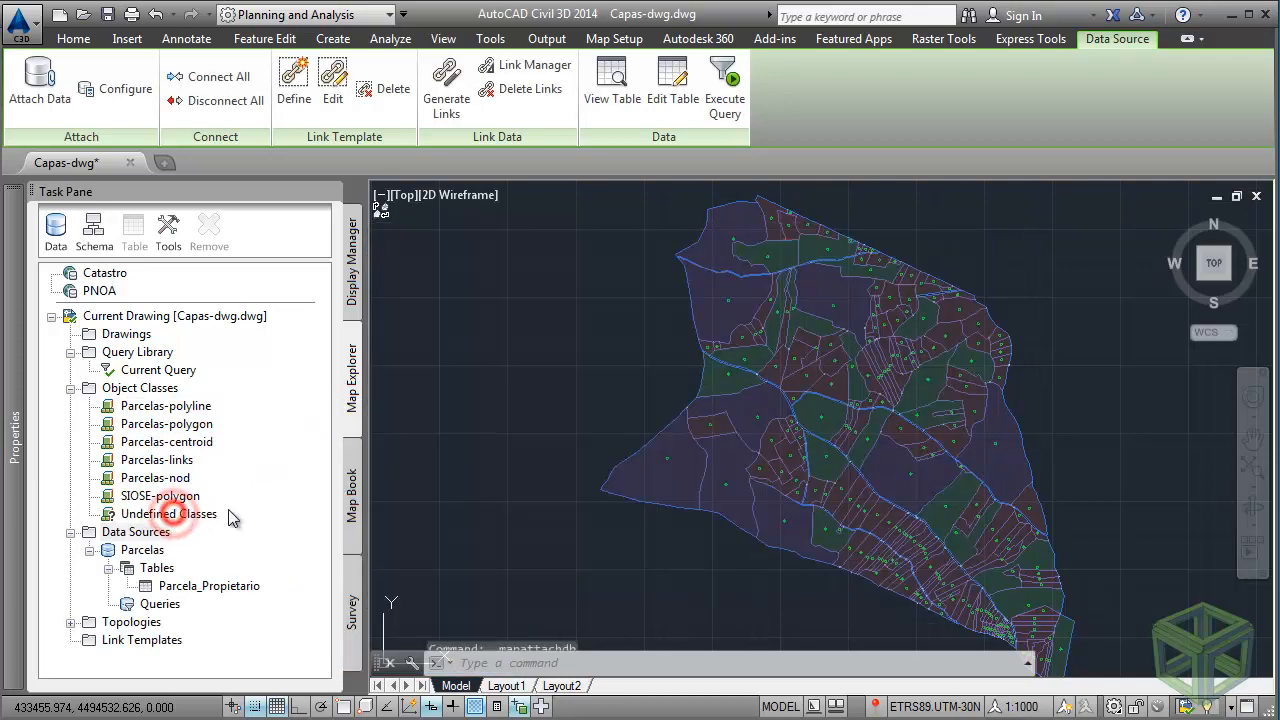
Open the Parcela_Propietario table for viewing and enlarge its window to show all four columns and more records.
{"action": "left_click", "coordinate": [233, 587]}
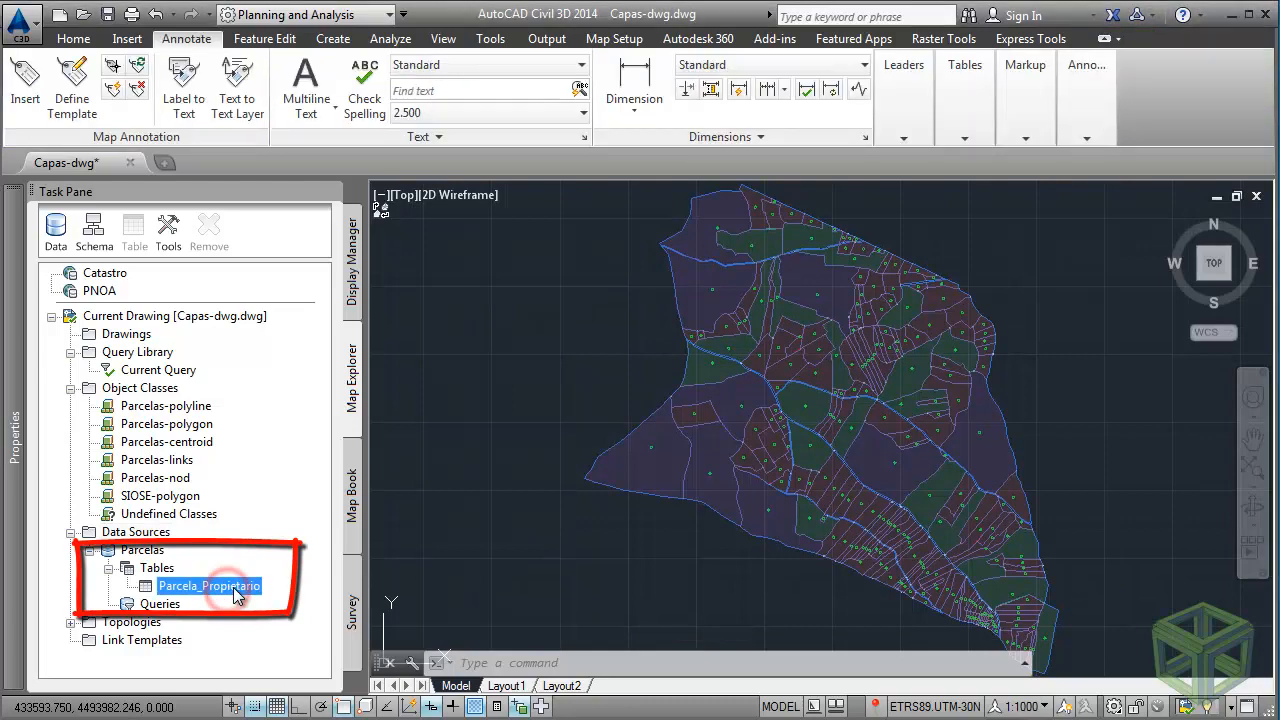
{"action": "double_click", "coordinate": [233, 587]}
{"action": "left_click_drag", "start_coordinate": [561, 249], "coordinate": [245, 210]}
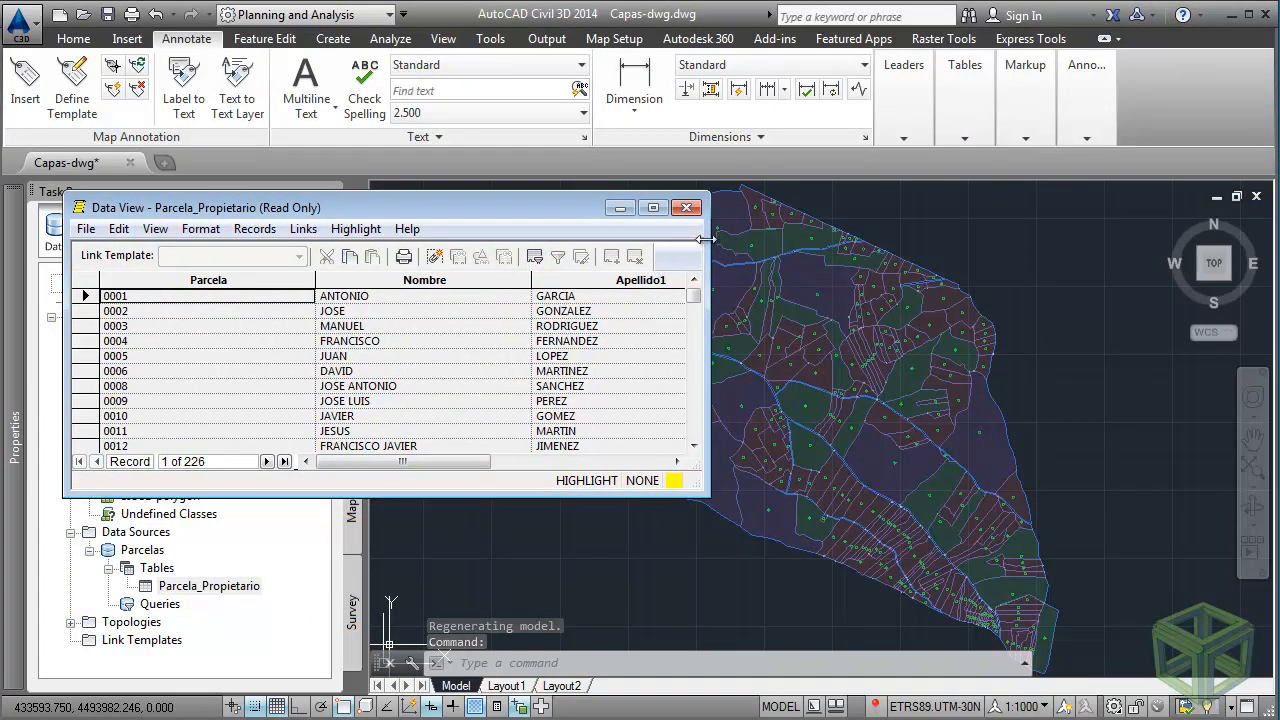
{"action": "left_click_drag", "start_coordinate": [706, 239], "coordinate": [992, 257]}
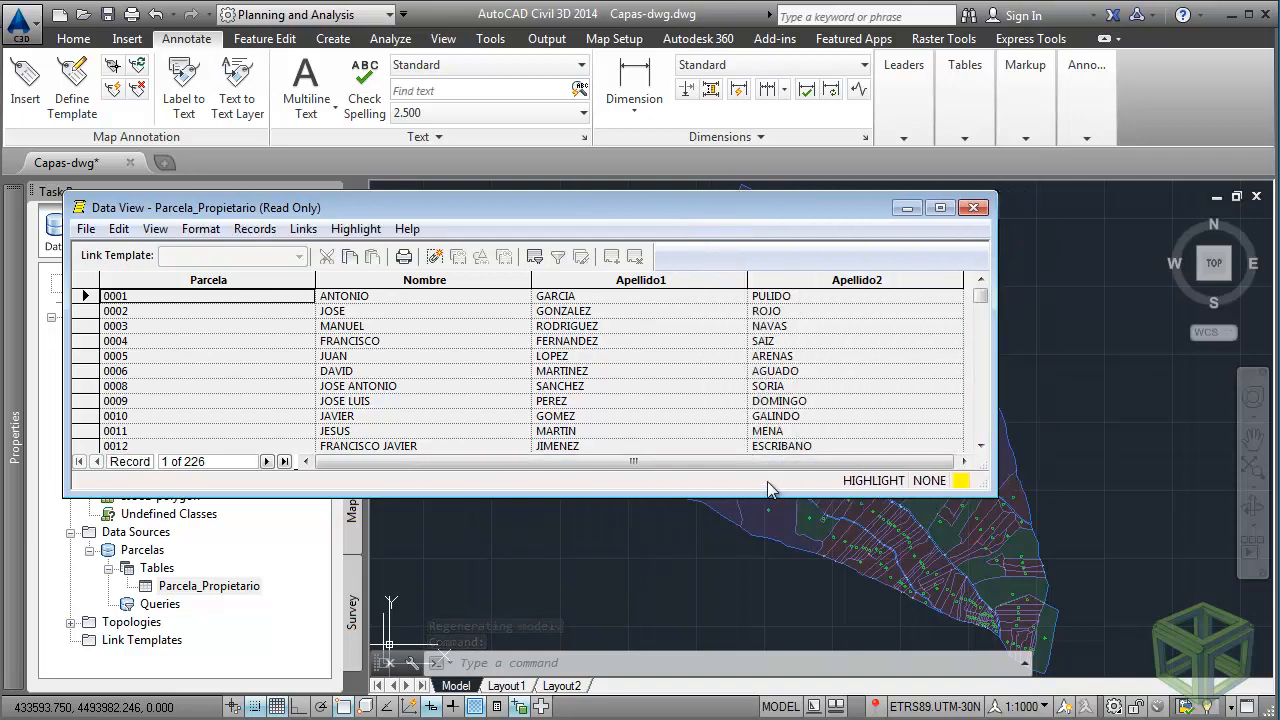
{"action": "left_click_drag", "start_coordinate": [749, 497], "coordinate": [749, 543]}
{"action": "left_click_drag", "start_coordinate": [570, 203], "coordinate": [570, 232]}
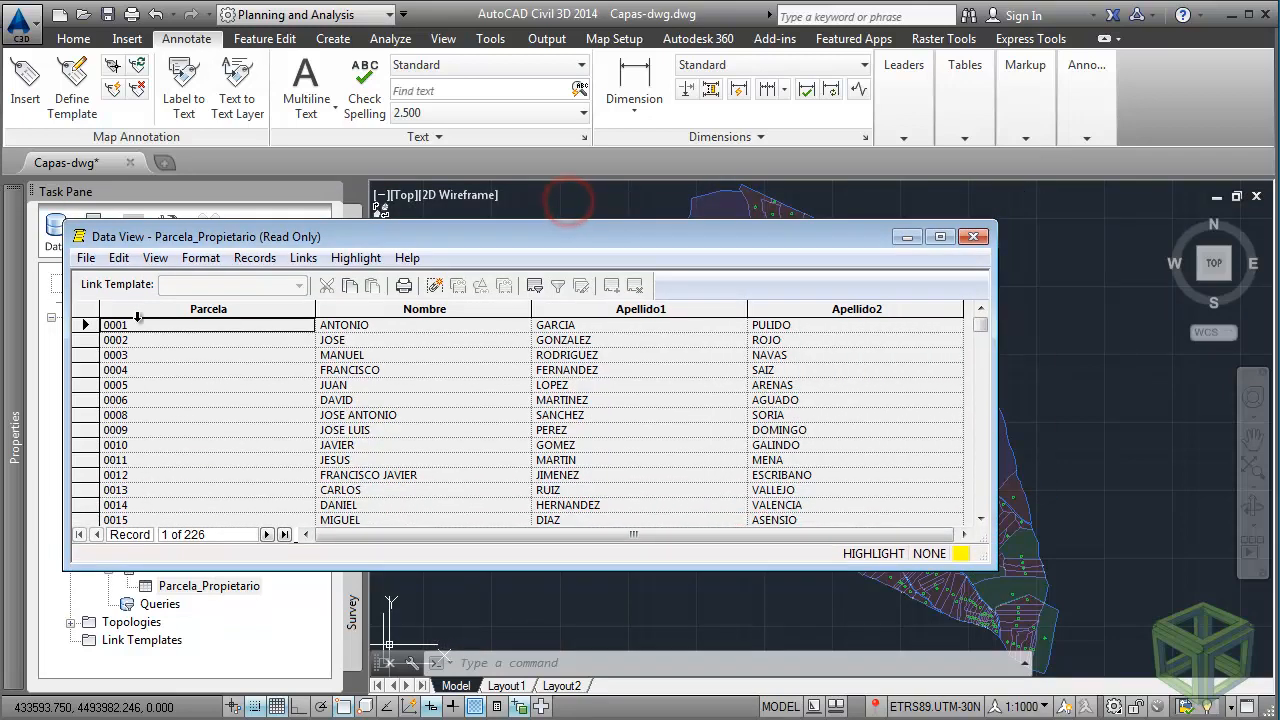
Select the record for parcel 0001 in the table, then inspect the westernmost parcel in the drawing.
{"action": "left_click", "coordinate": [85, 324]}
{"action": "left_click_drag", "start_coordinate": [450, 236], "coordinate": [373, 234]}
{"action": "left_click", "coordinate": [1086, 493]}
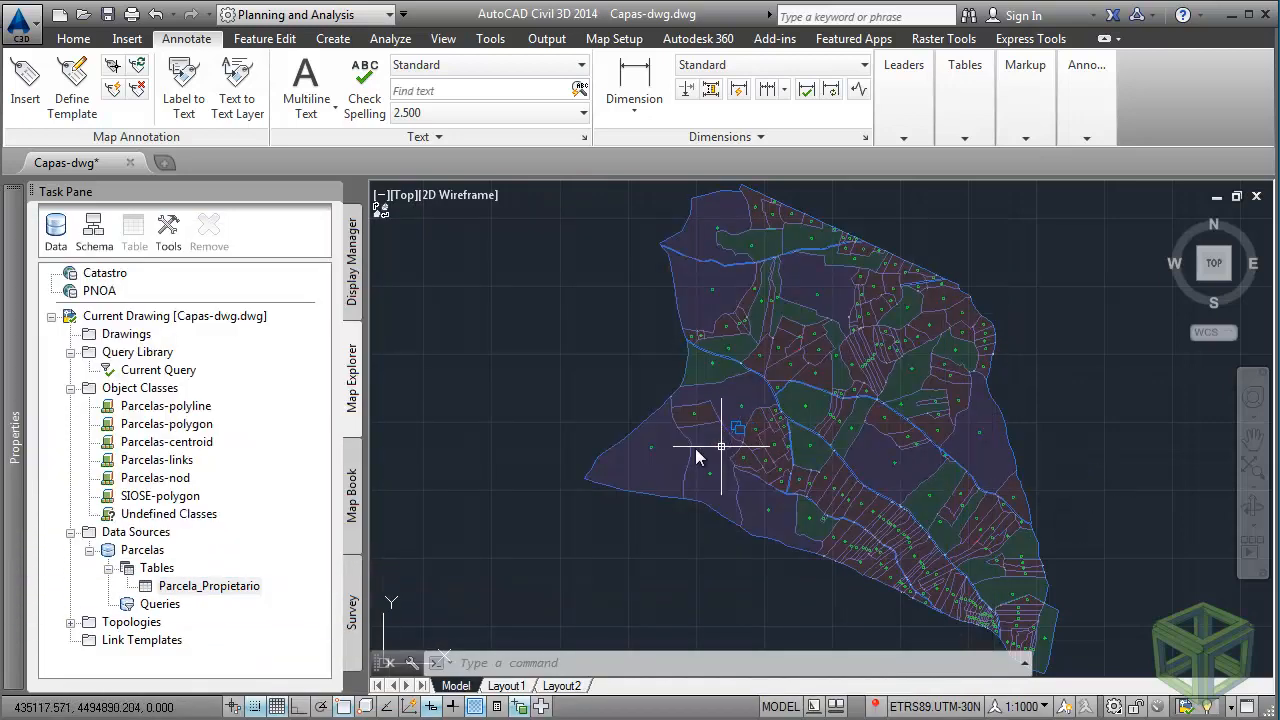
{"action": "scroll", "coordinate": [652, 447], "scroll_direction": "up", "scroll_amount": 6}
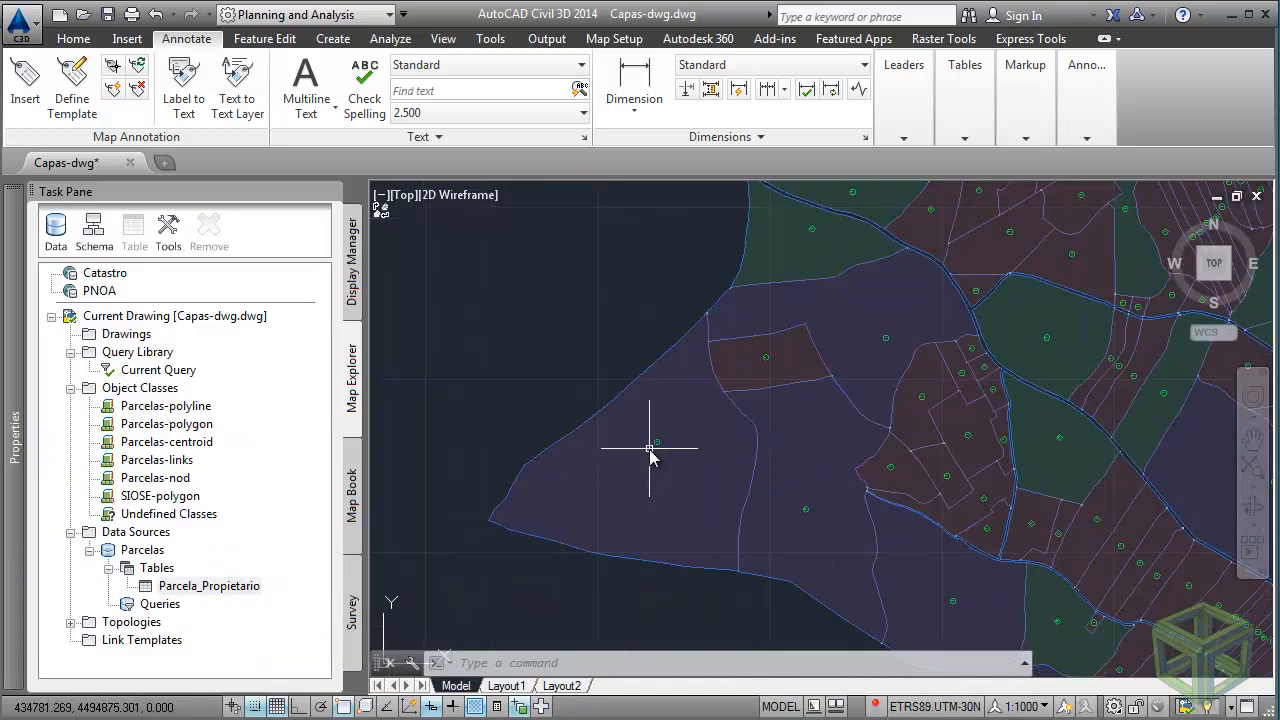
Reopen the Parcela_Propietario table, go through the records of parcels 0001 to 0003, and close the table.
{"action": "double_click", "coordinate": [222, 585]}
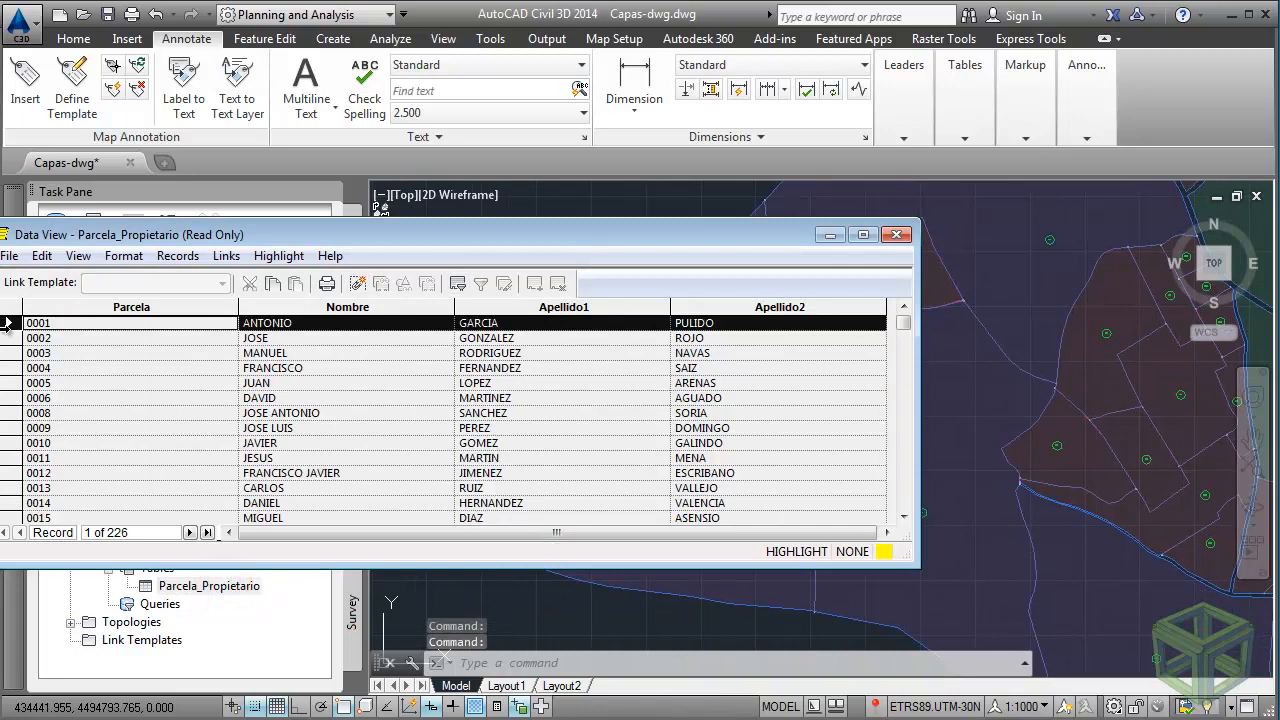
{"action": "left_click_drag", "start_coordinate": [551, 236], "coordinate": [632, 271]}
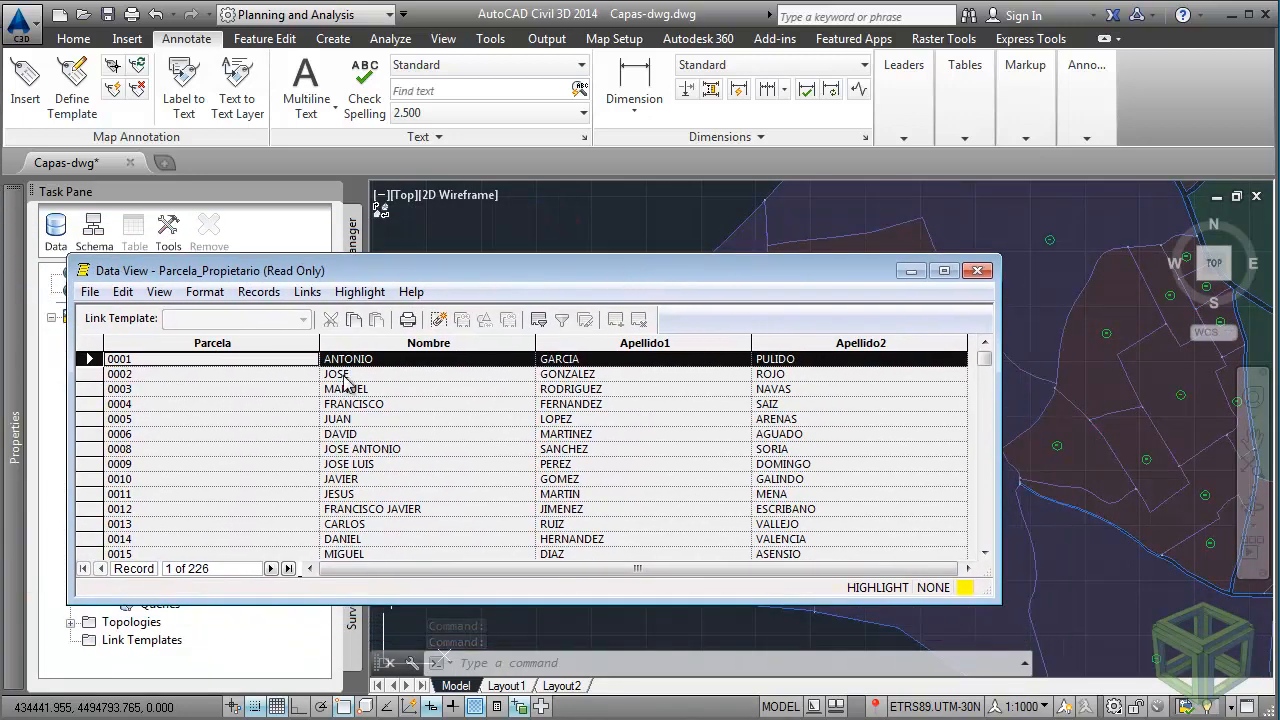
{"action": "left_click", "coordinate": [88, 374]}
{"action": "left_click", "coordinate": [88, 389]}
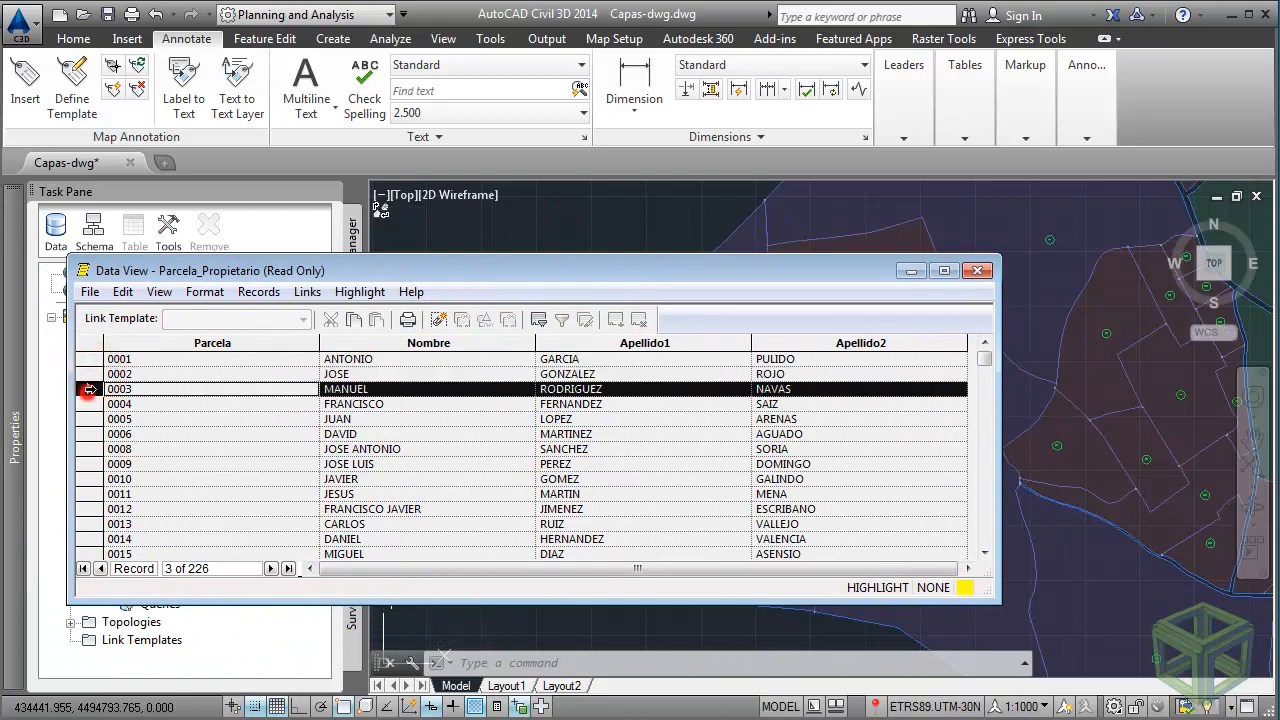
{"action": "left_click", "coordinate": [90, 359]}
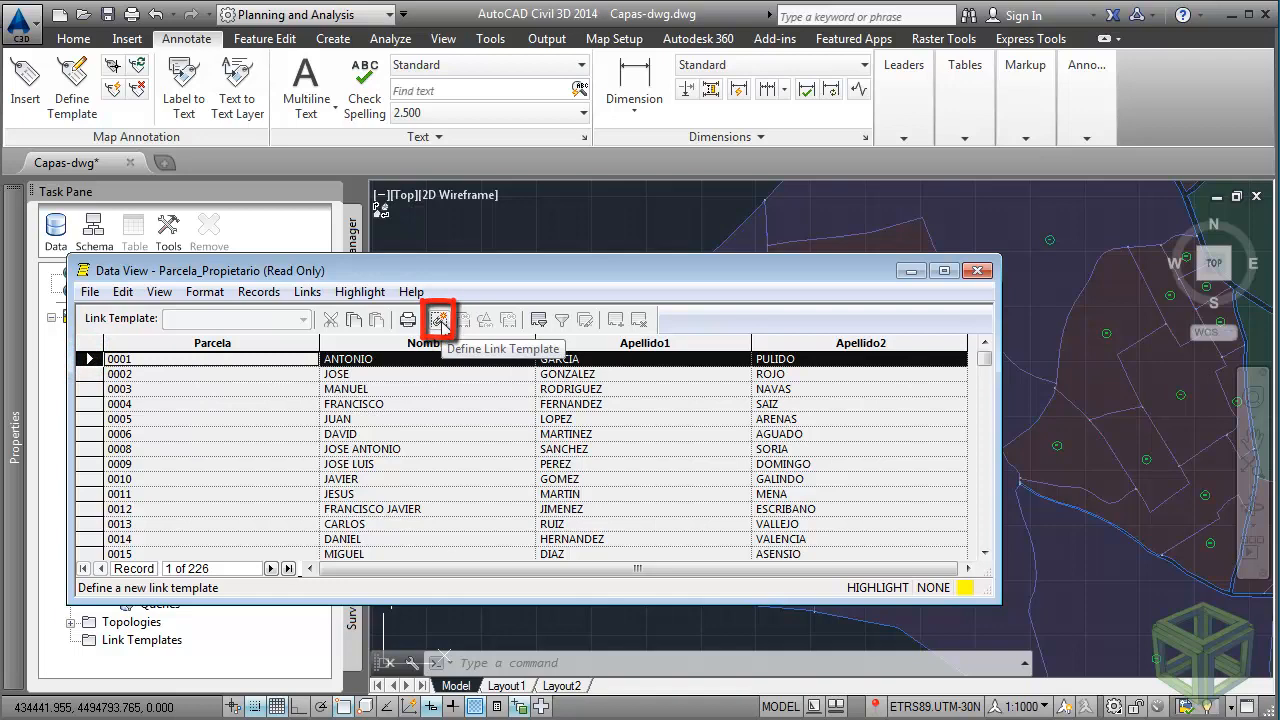
{"action": "left_click", "coordinate": [972, 269]}
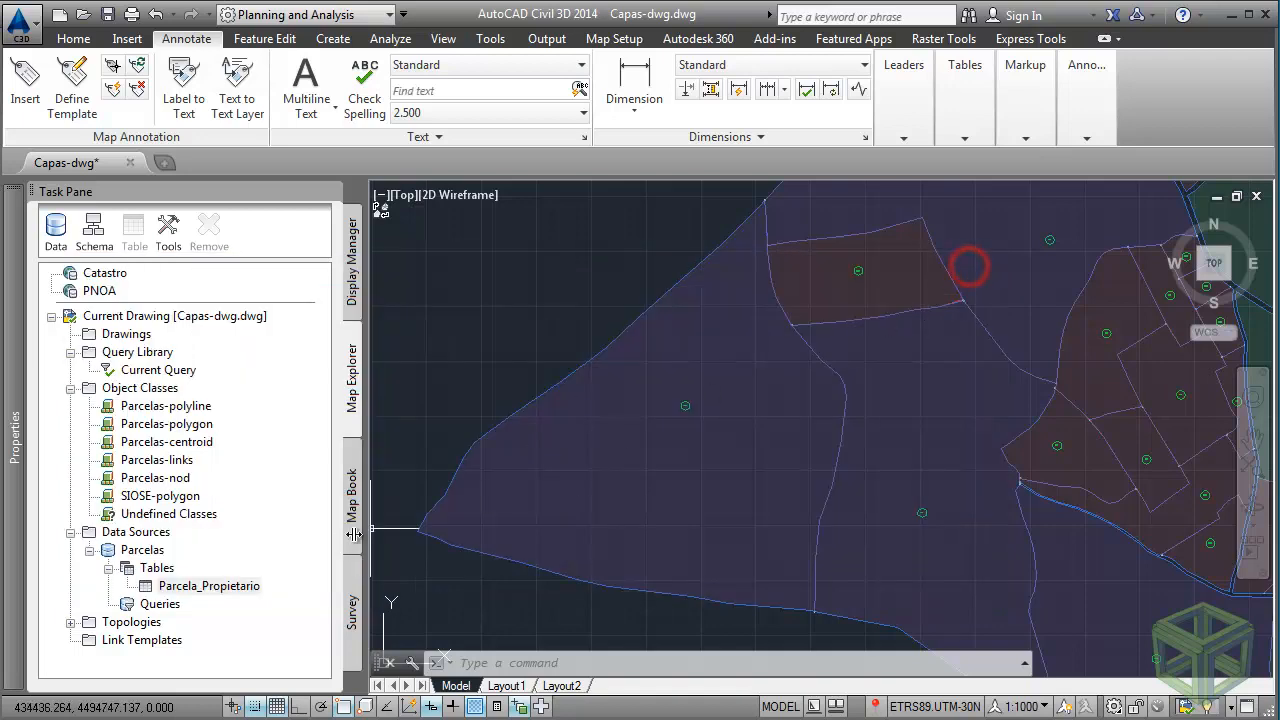
Define a link template named Parcela_propietario for the Parcela_Propietario table of the Parcelas data source, with the Parcela column as key.
{"action": "left_click", "coordinate": [208, 588]}
{"action": "left_click", "coordinate": [135, 532]}
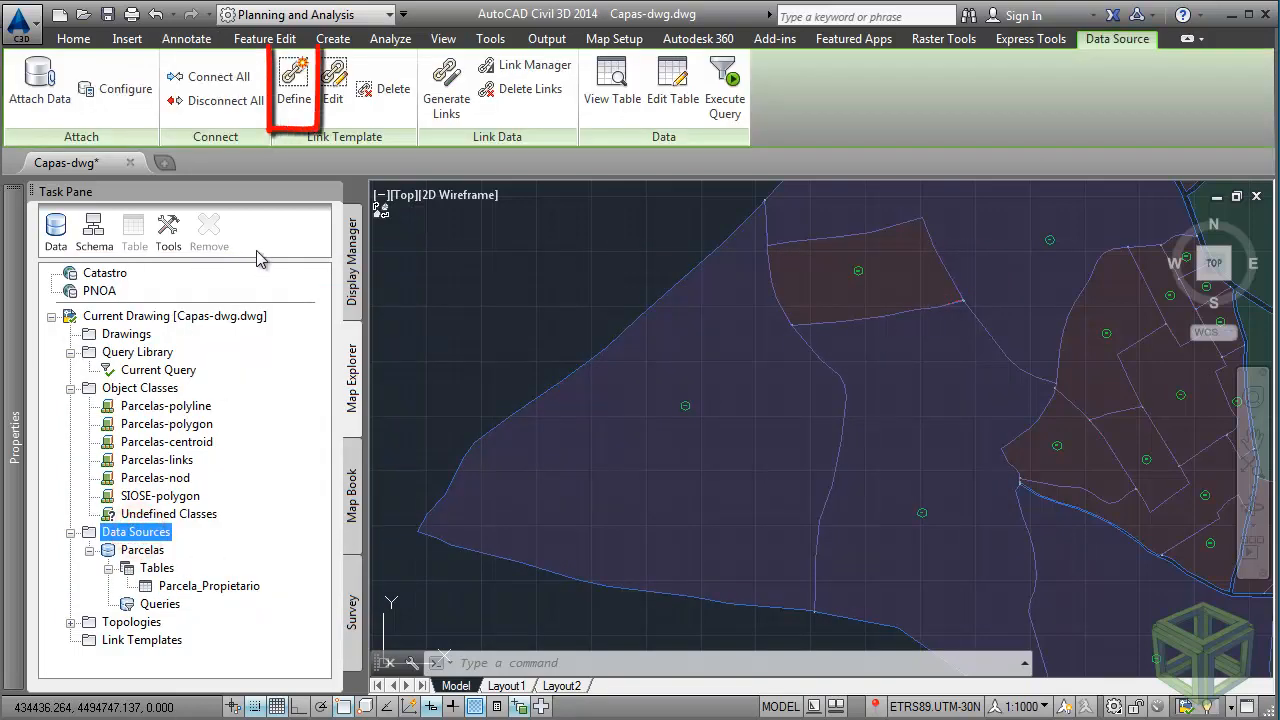
{"action": "left_click", "coordinate": [294, 85]}
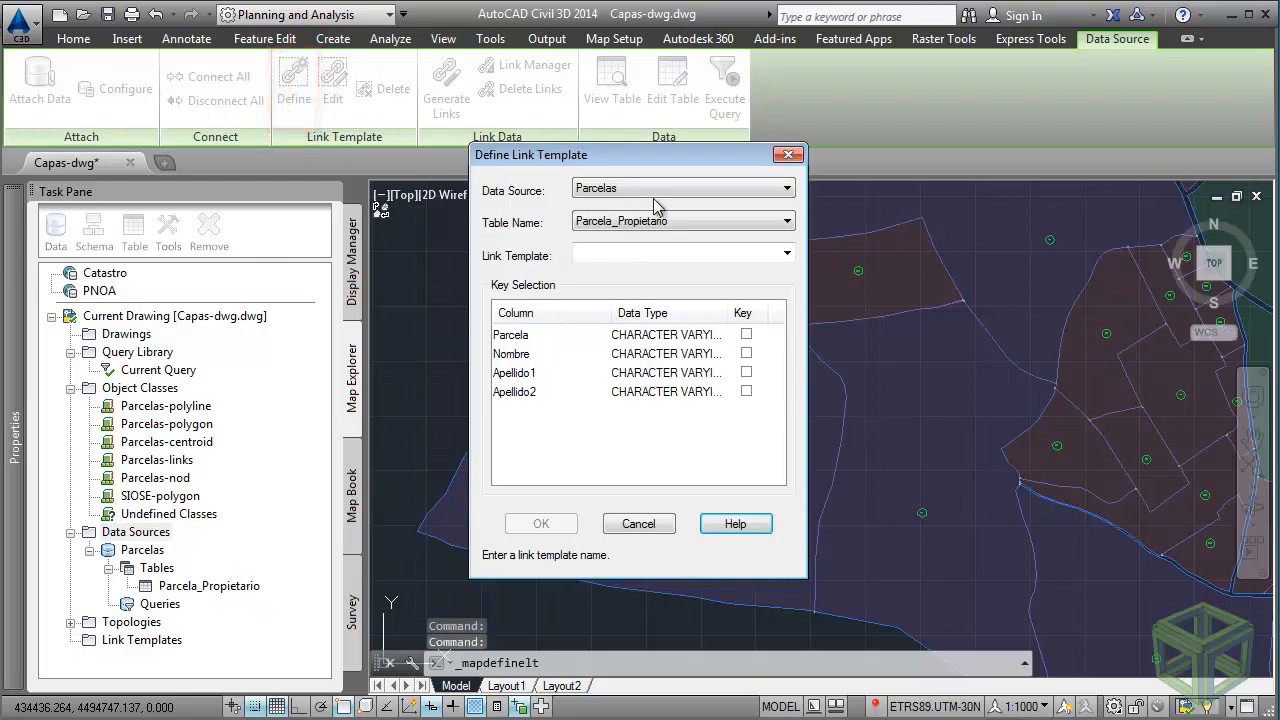
{"action": "left_click", "coordinate": [754, 221]}
{"action": "left_click", "coordinate": [728, 237]}
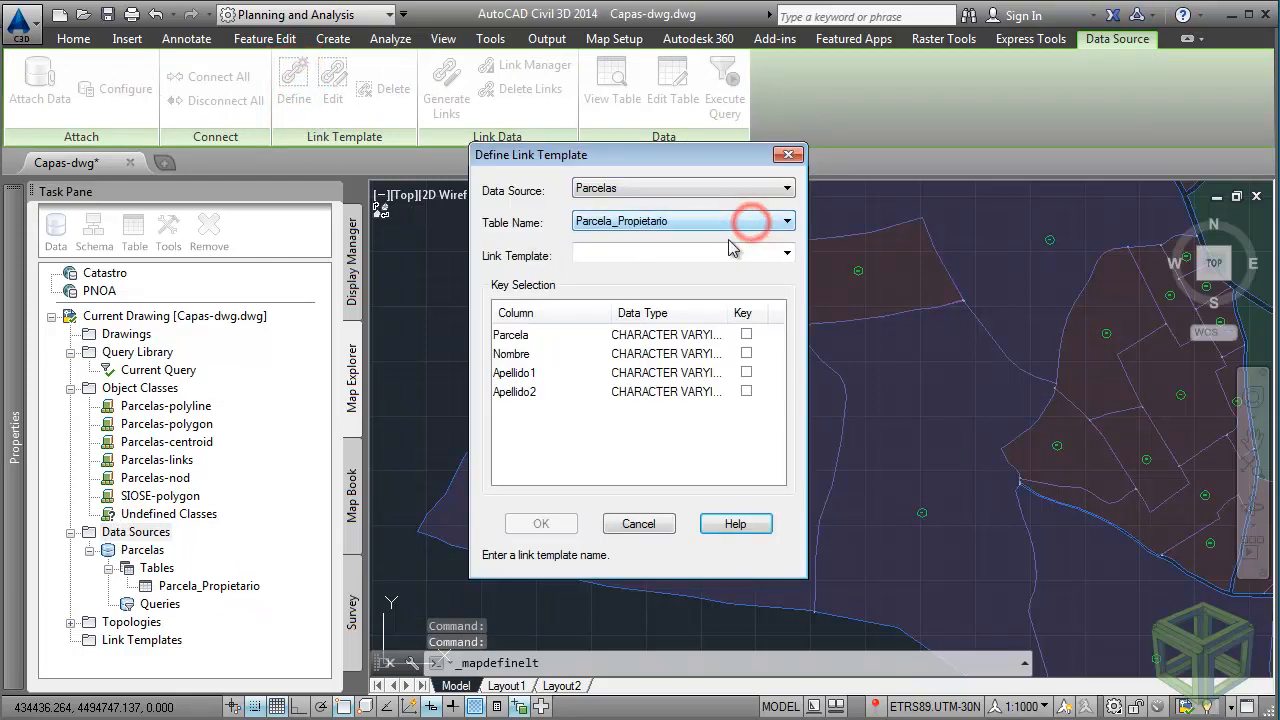
{"action": "left_click", "coordinate": [673, 252]}
{"action": "type", "text": "Parcela_propietario"}
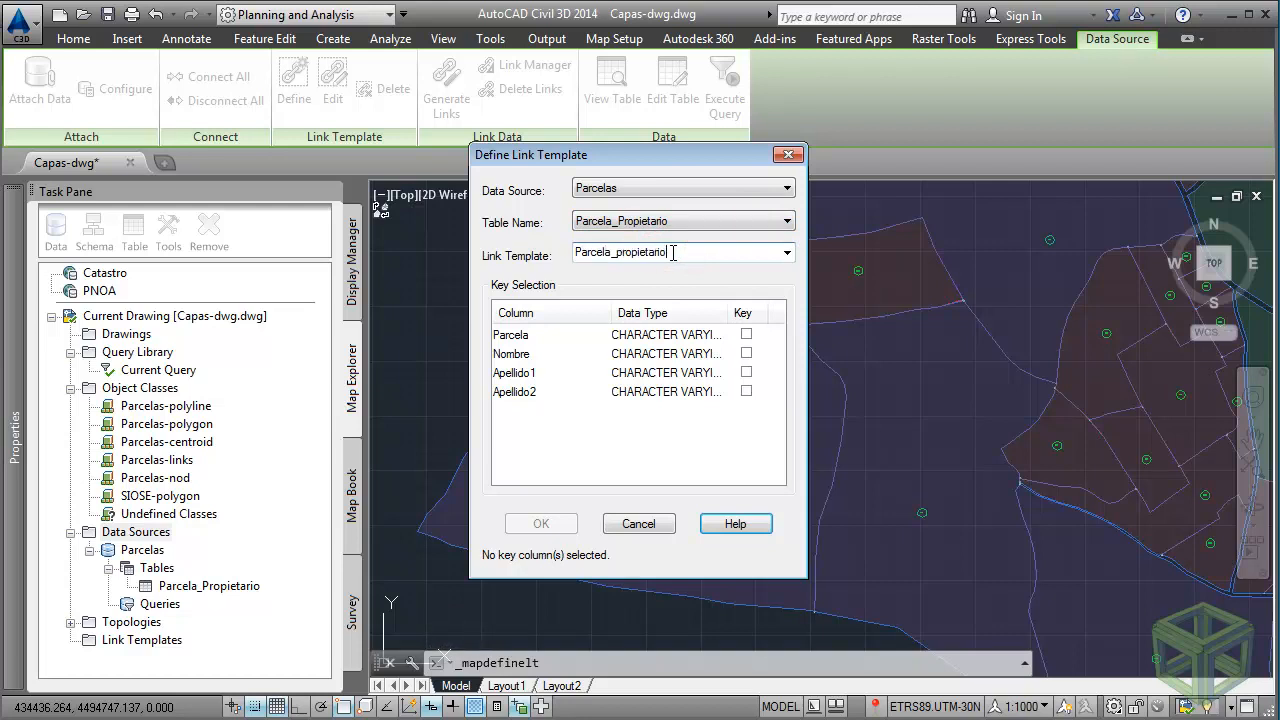
{"action": "left_click", "coordinate": [670, 338]}
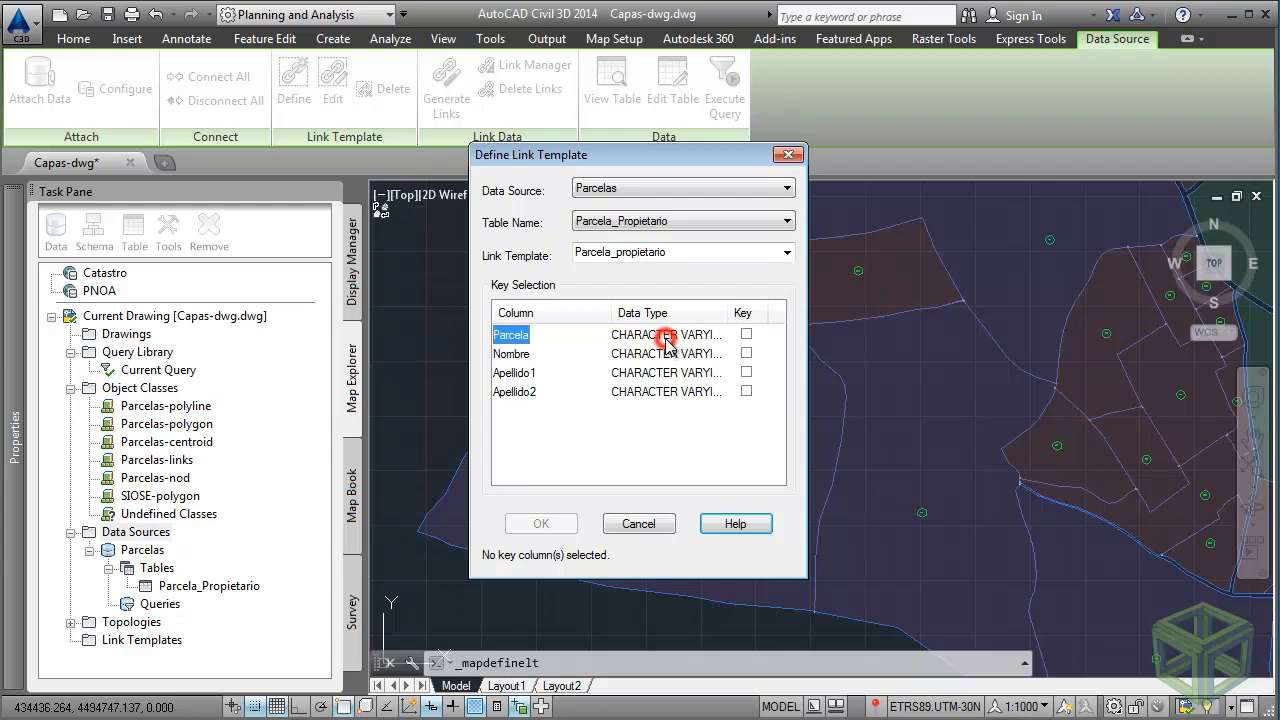
{"action": "left_click", "coordinate": [746, 336]}
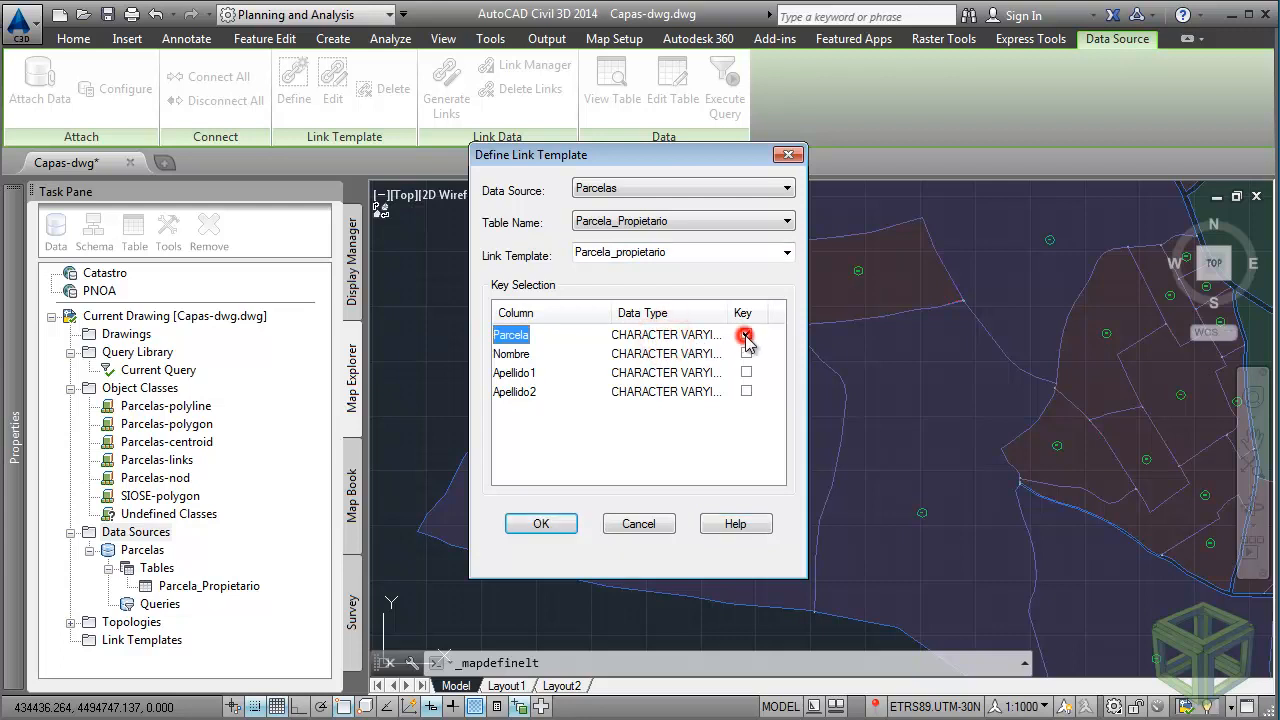
{"action": "left_click", "coordinate": [527, 523]}
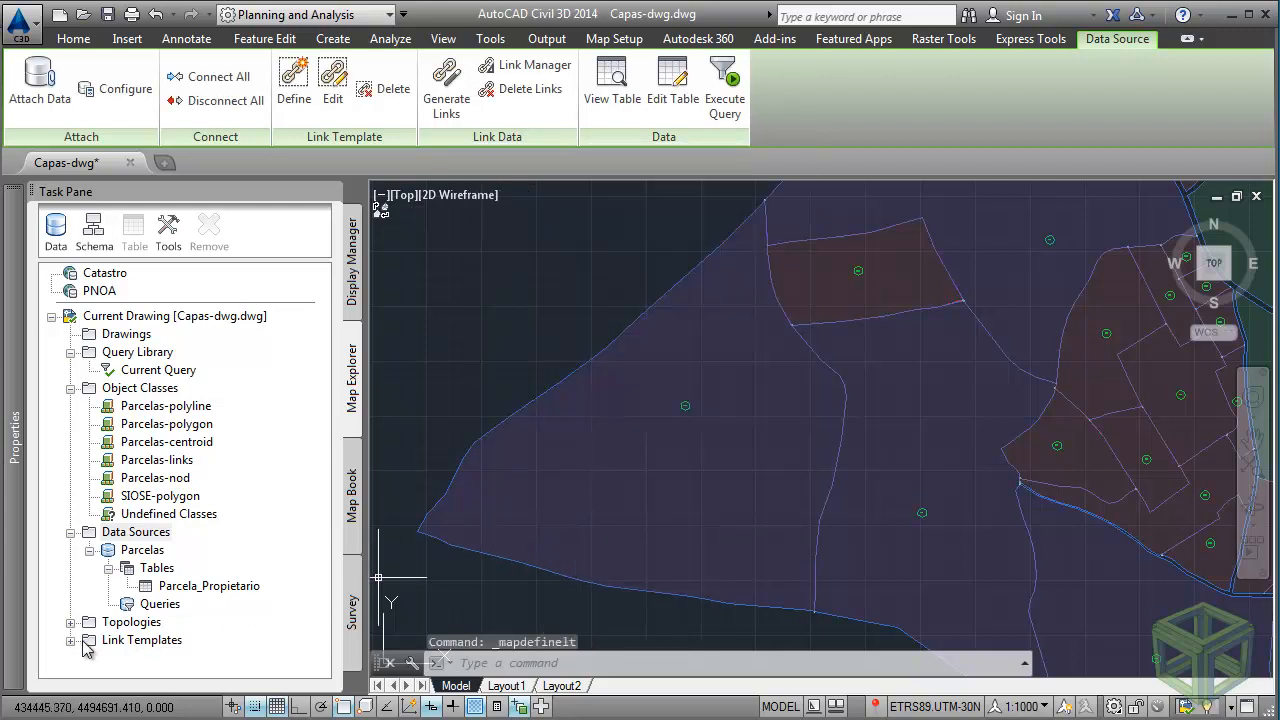
Open the linked table of the Parcela_propietario link template for viewing.
{"action": "left_click", "coordinate": [70, 641]}
{"action": "left_click", "coordinate": [180, 658]}
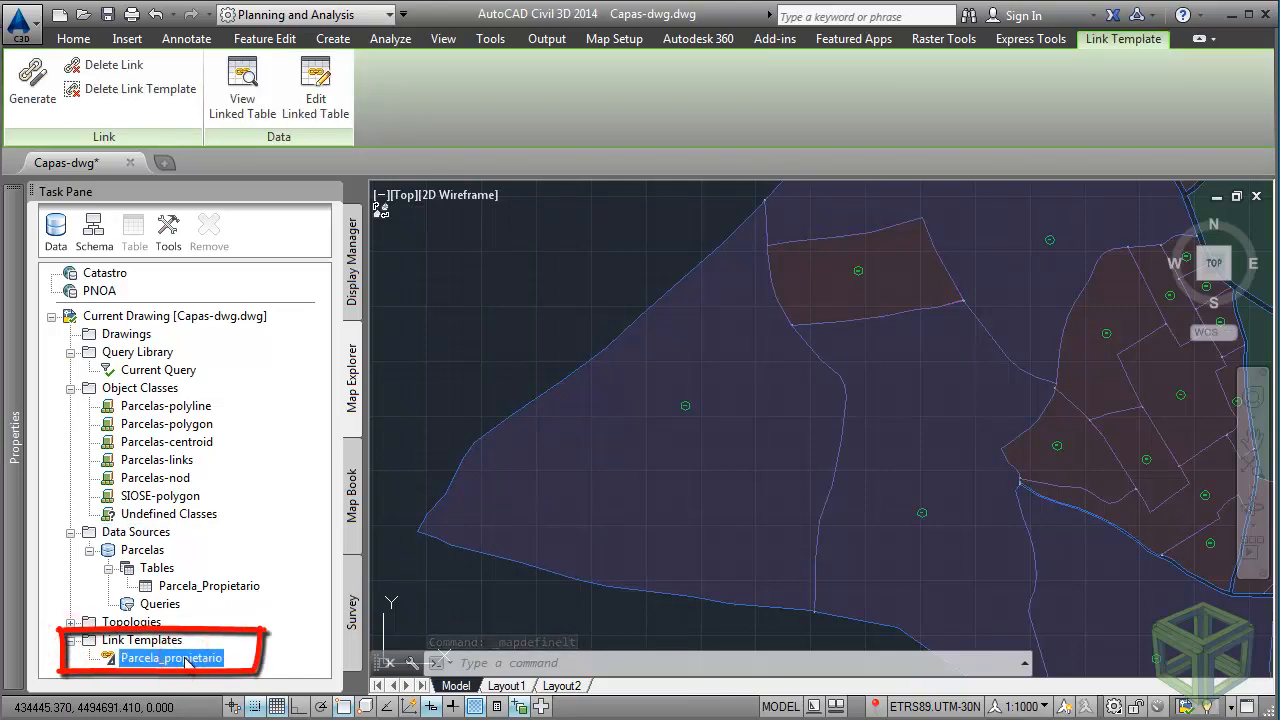
{"action": "double_click", "coordinate": [176, 660]}
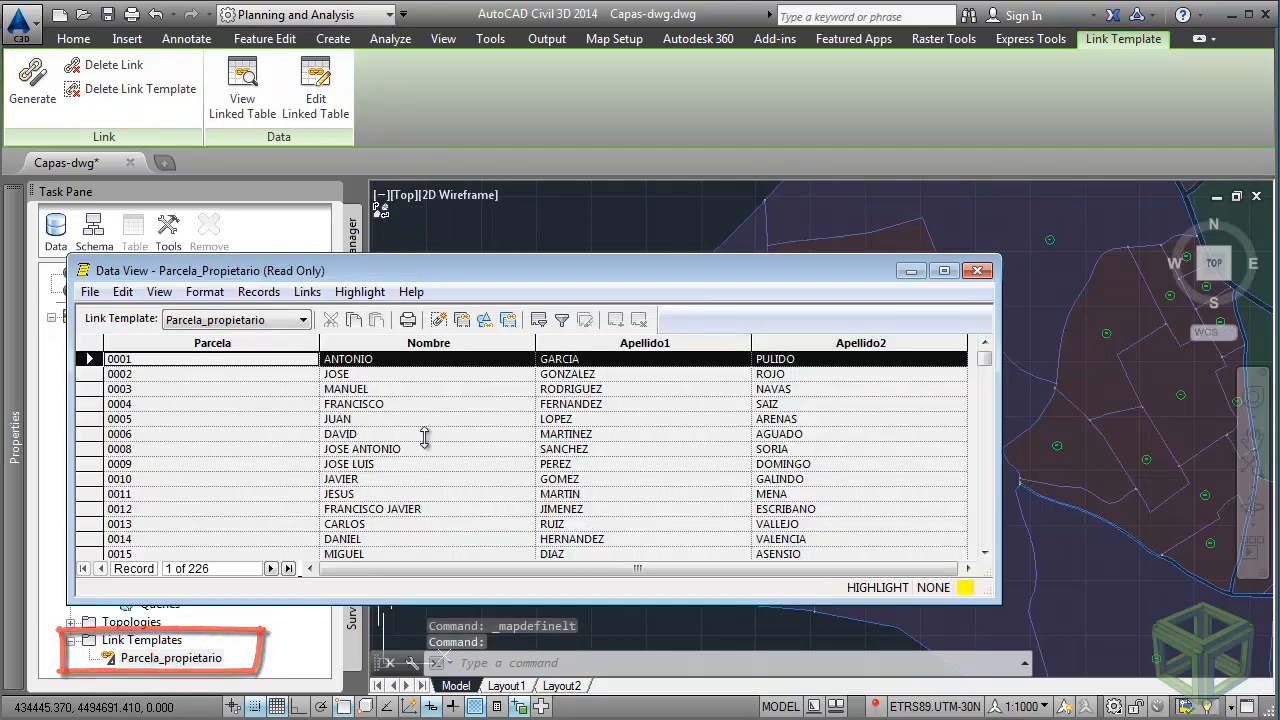
{"action": "left_click_drag", "start_coordinate": [519, 283], "coordinate": [517, 260]}
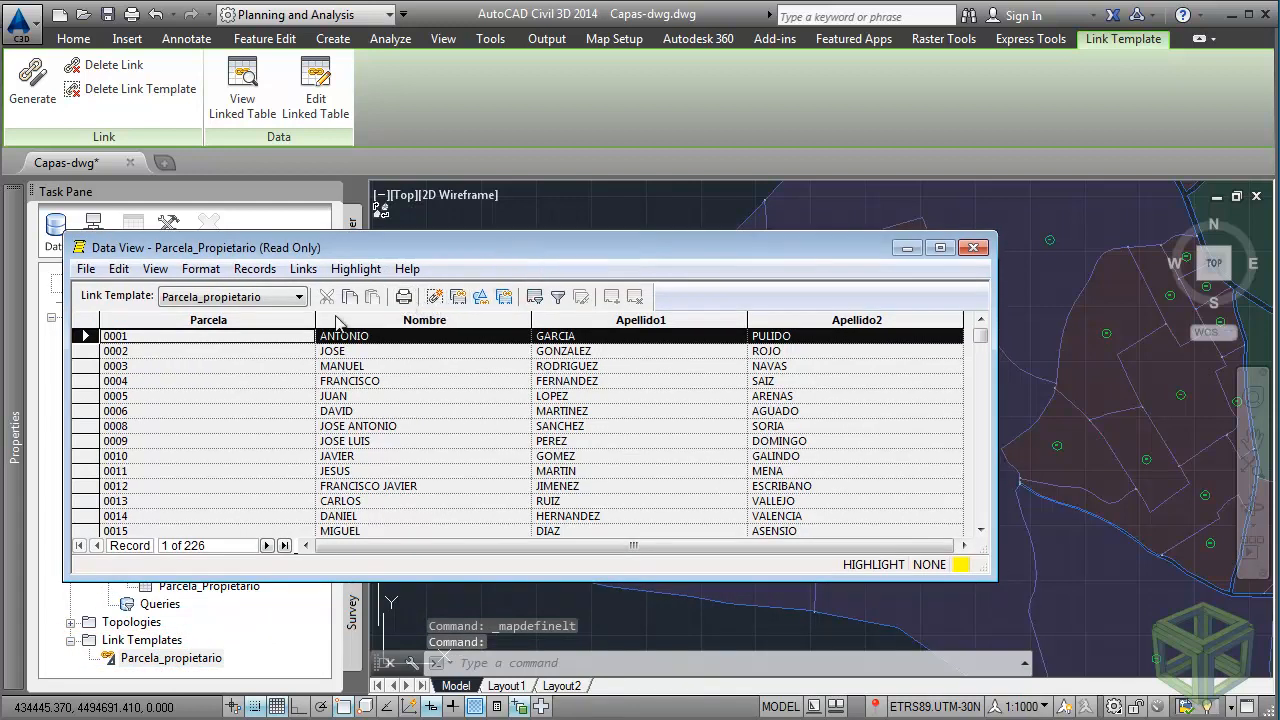
Link the record of parcel 0001 to the westernmost parcel polygon in the drawing.
{"action": "left_click", "coordinate": [88, 350]}
{"action": "left_click", "coordinate": [86, 336]}
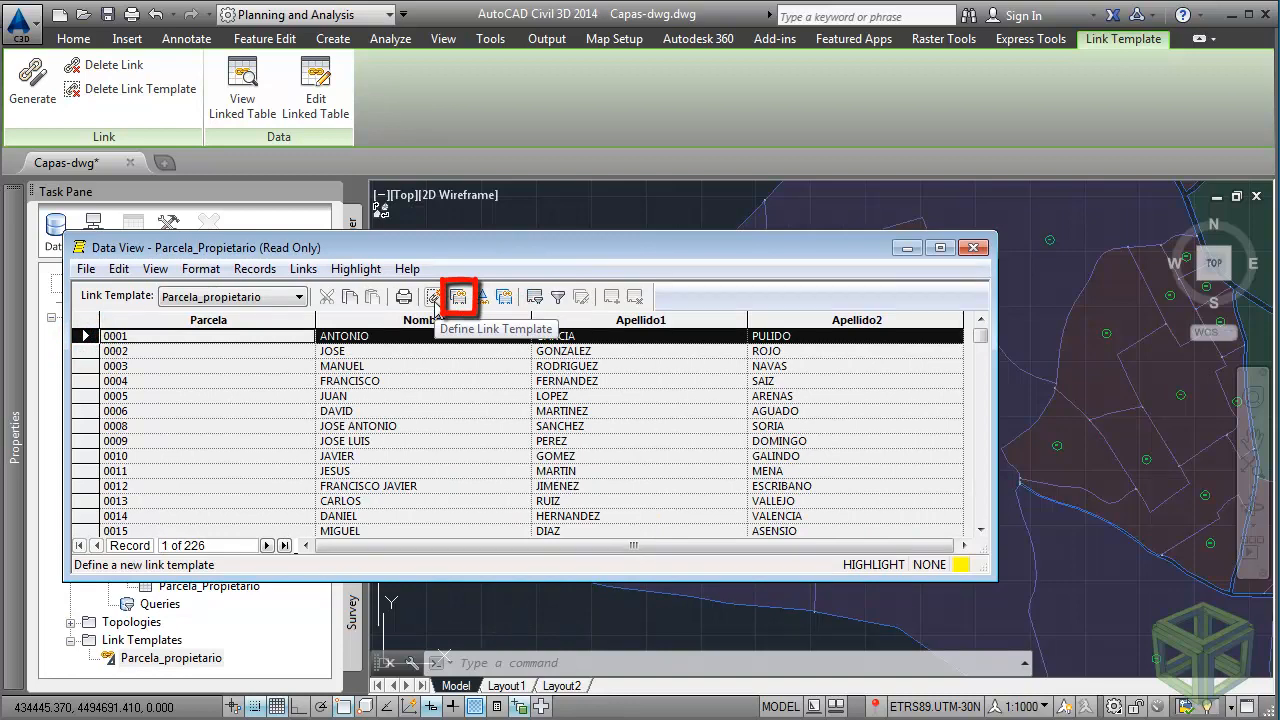
{"action": "left_click", "coordinate": [459, 297]}
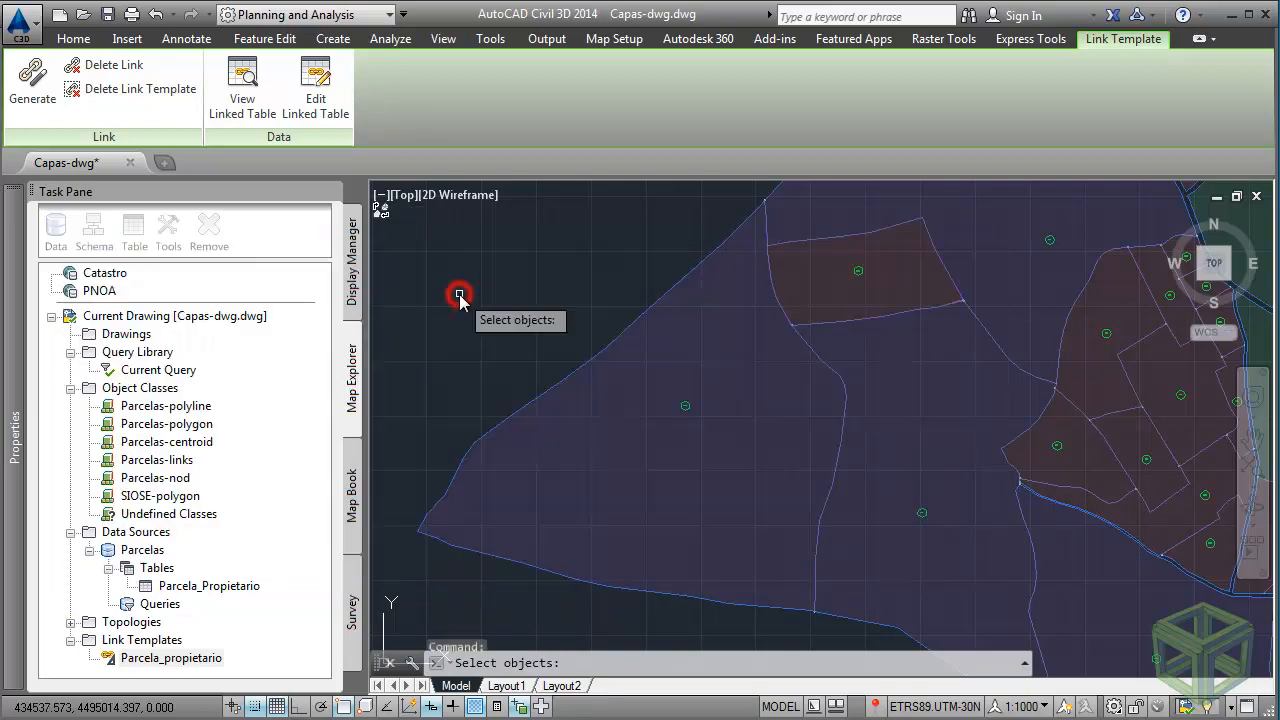
{"action": "left_click", "coordinate": [623, 418]}
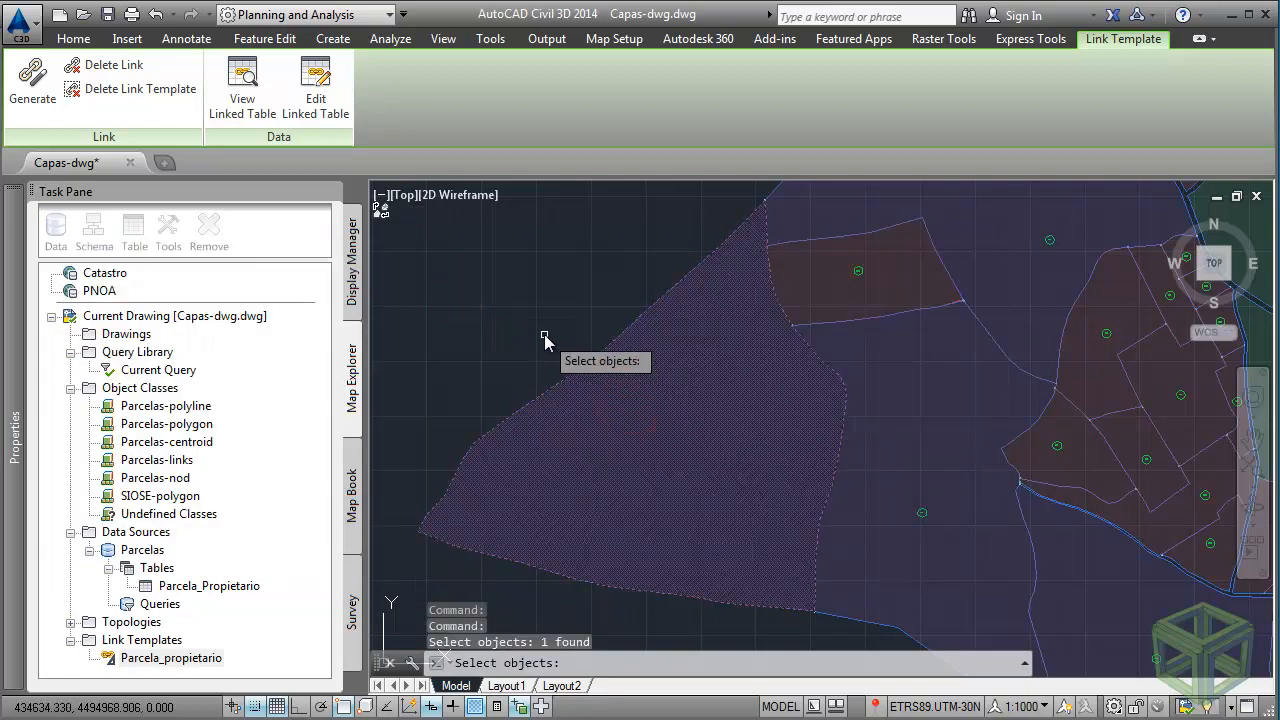
{"action": "key", "text": "Return"}
Link the record of parcel 0002 to the large parcel polygon immediately east of the westernmost one.
{"action": "left_click", "coordinate": [92, 350]}
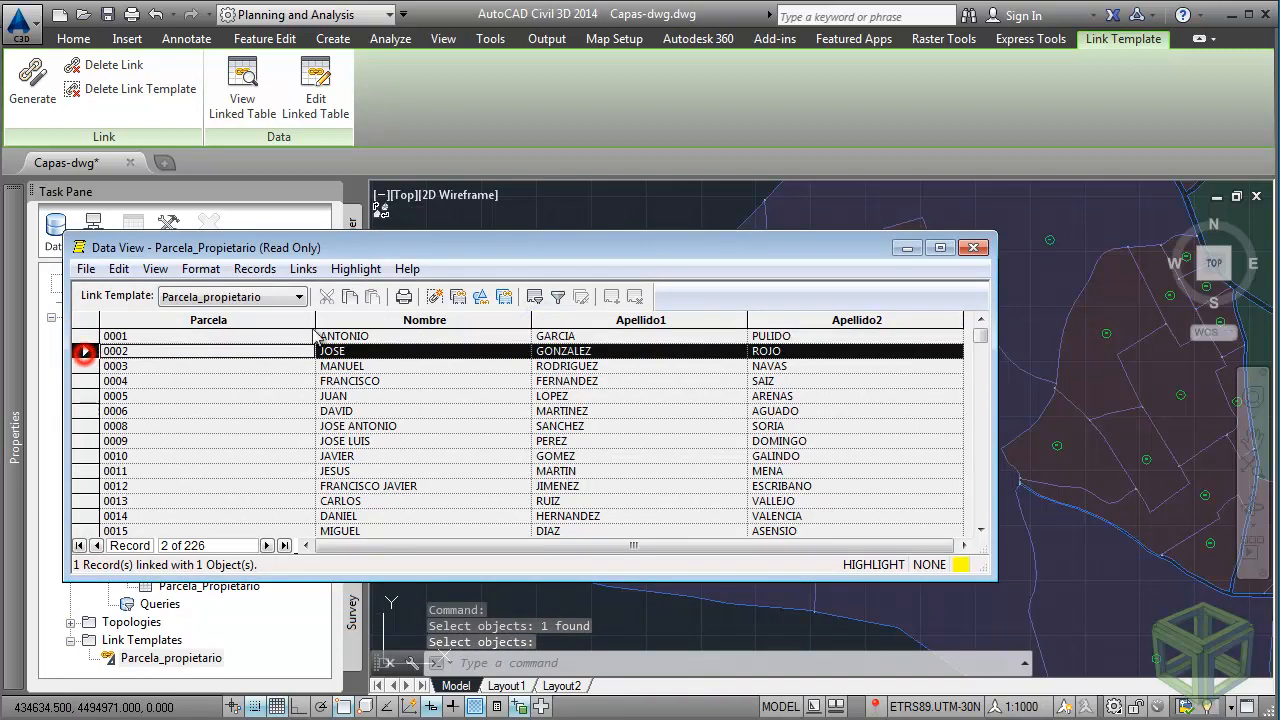
{"action": "left_click", "coordinate": [457, 297]}
{"action": "left_click", "coordinate": [858, 487]}
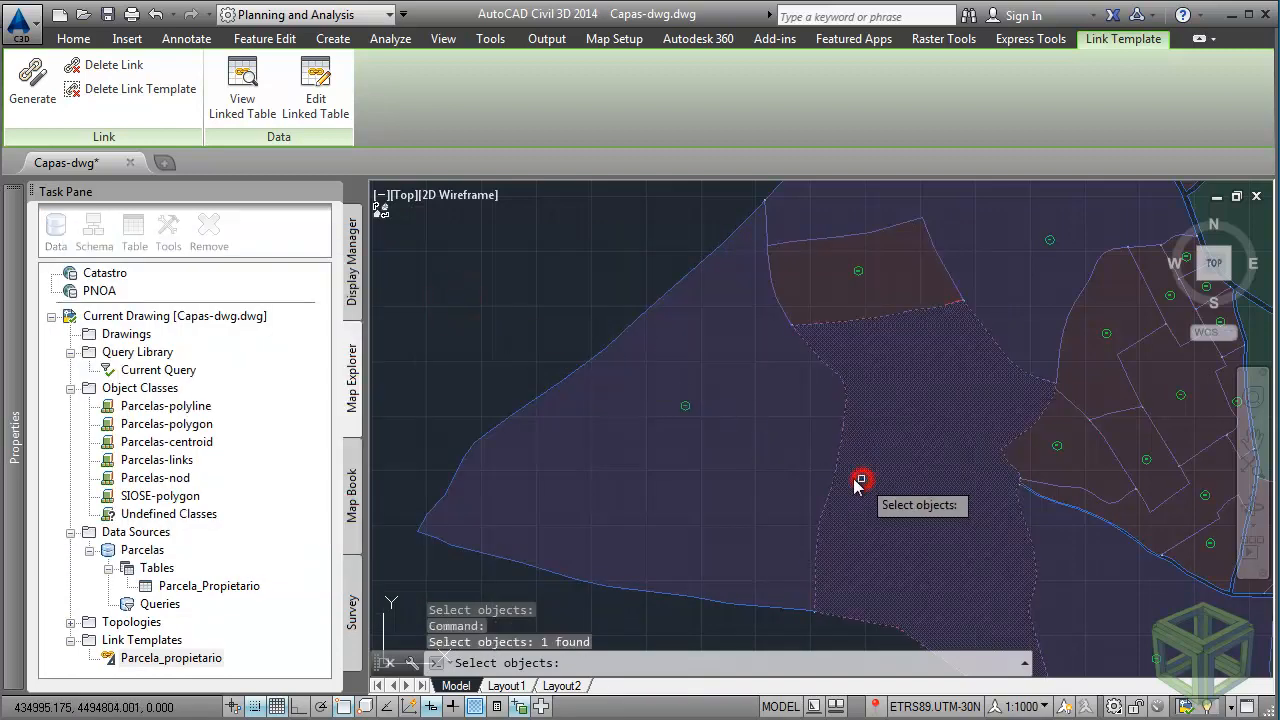
{"action": "key", "text": "Return"}
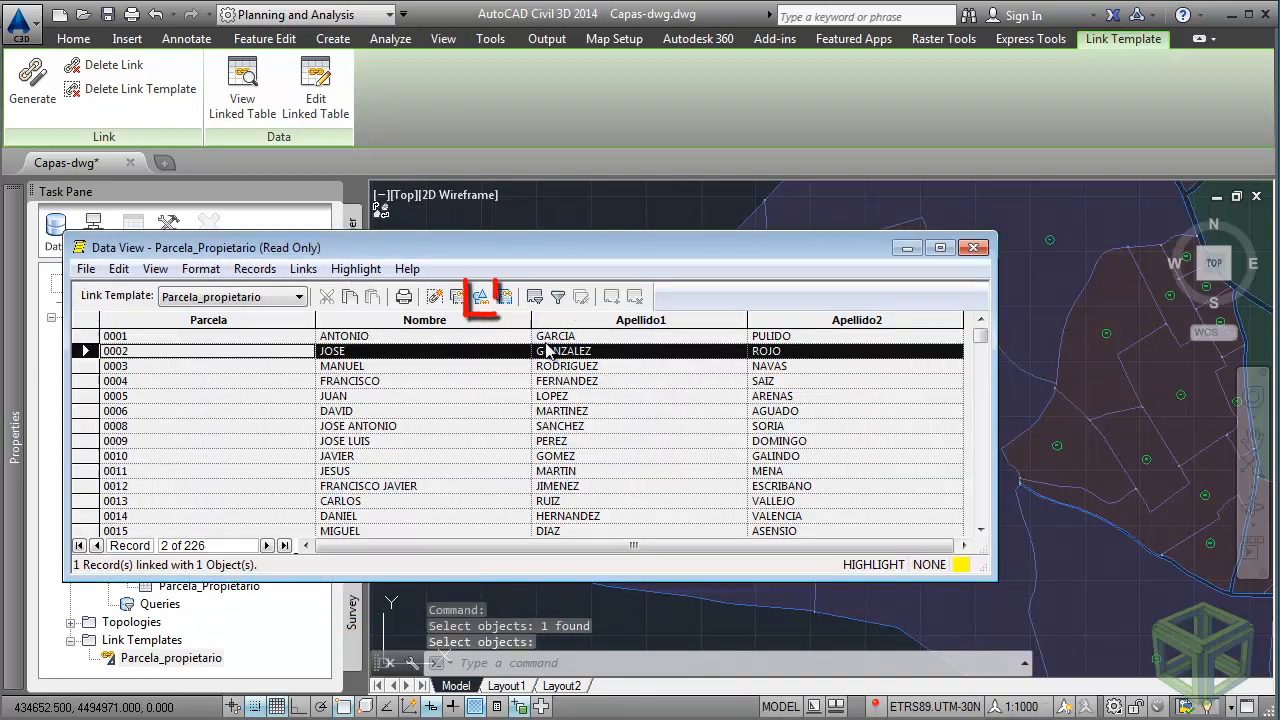
Locate in the drawing the object linked to the record of parcel 0001.
{"action": "left_click", "coordinate": [90, 336]}
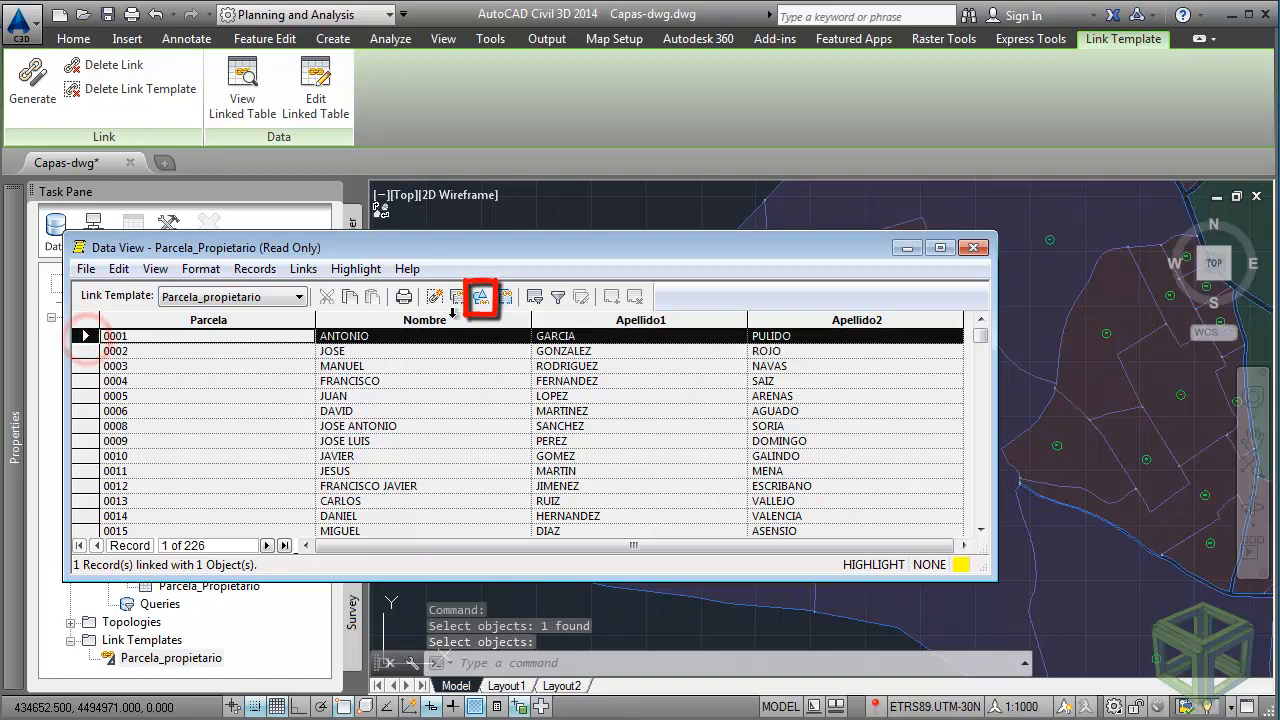
{"action": "left_click", "coordinate": [482, 298]}
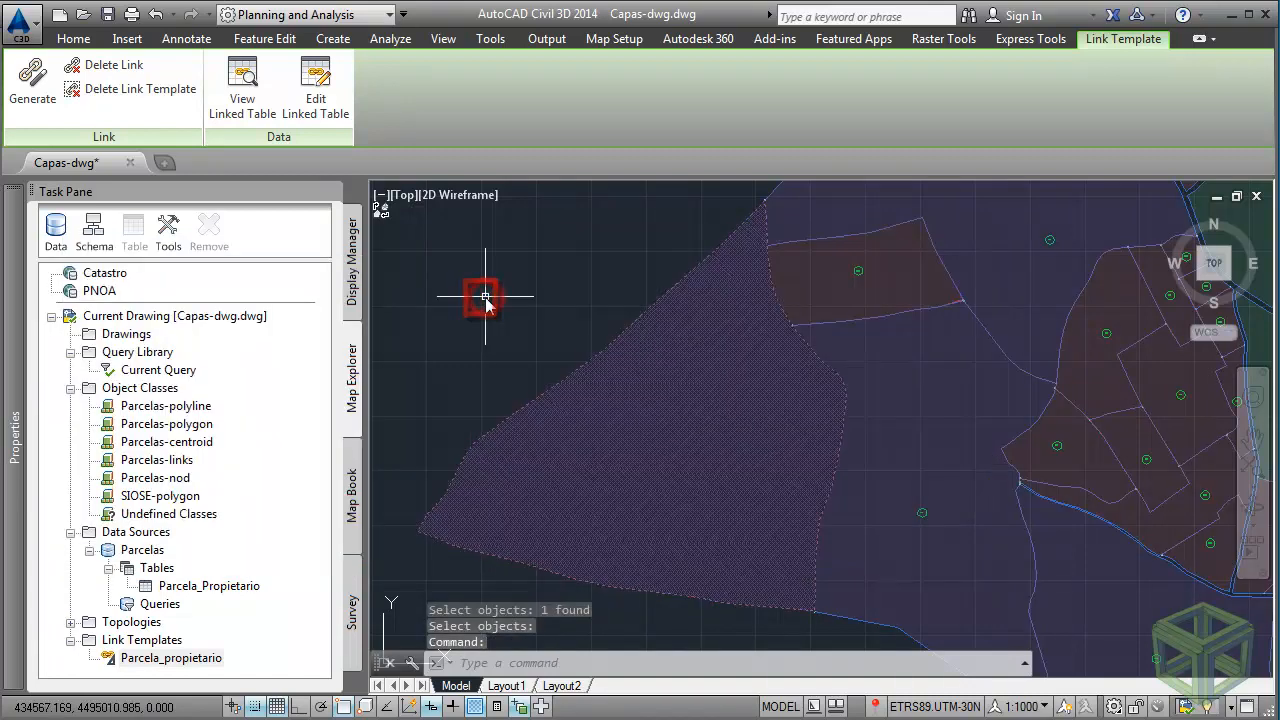
{"action": "right_click", "coordinate": [485, 298]}
{"action": "key", "text": "Escape"}
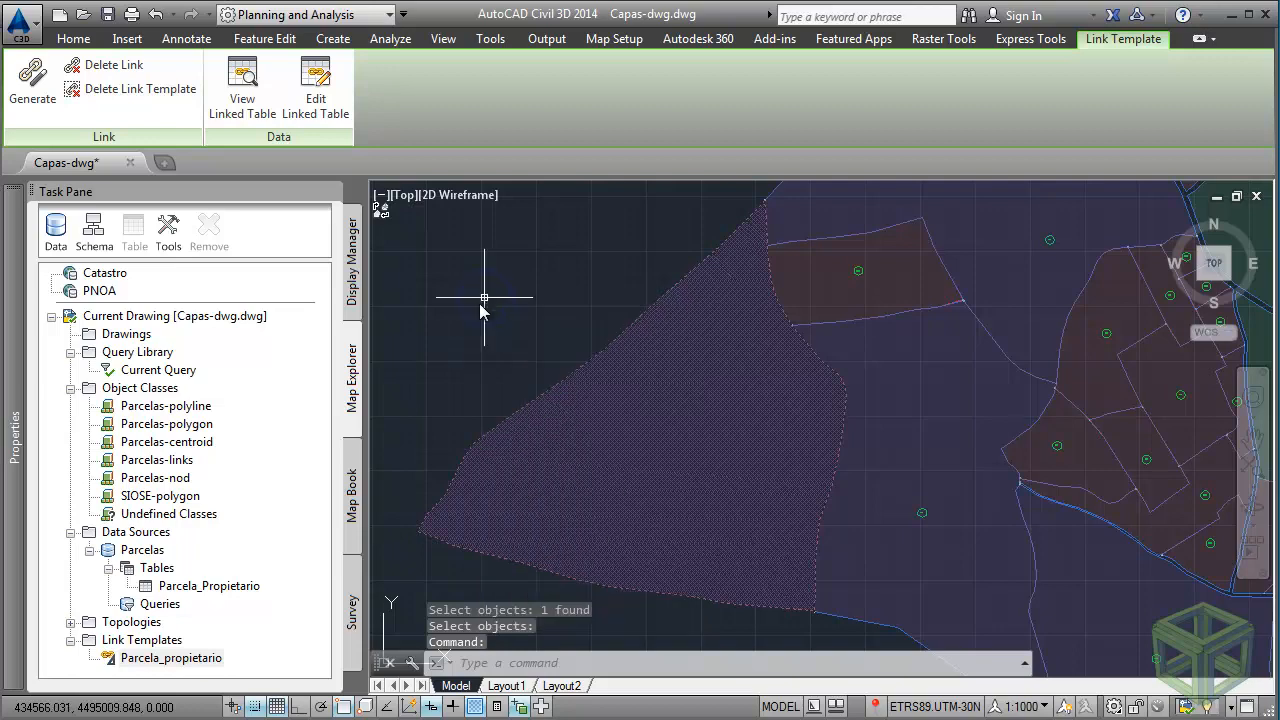
{"action": "key", "text": "Escape"}
Inspect the first name and surname fields linked through Parcela_propietario in the westernmost parcel polygon's properties.
{"action": "left_click", "coordinate": [589, 413]}
{"action": "mouse_move", "coordinate": [22, 478]}
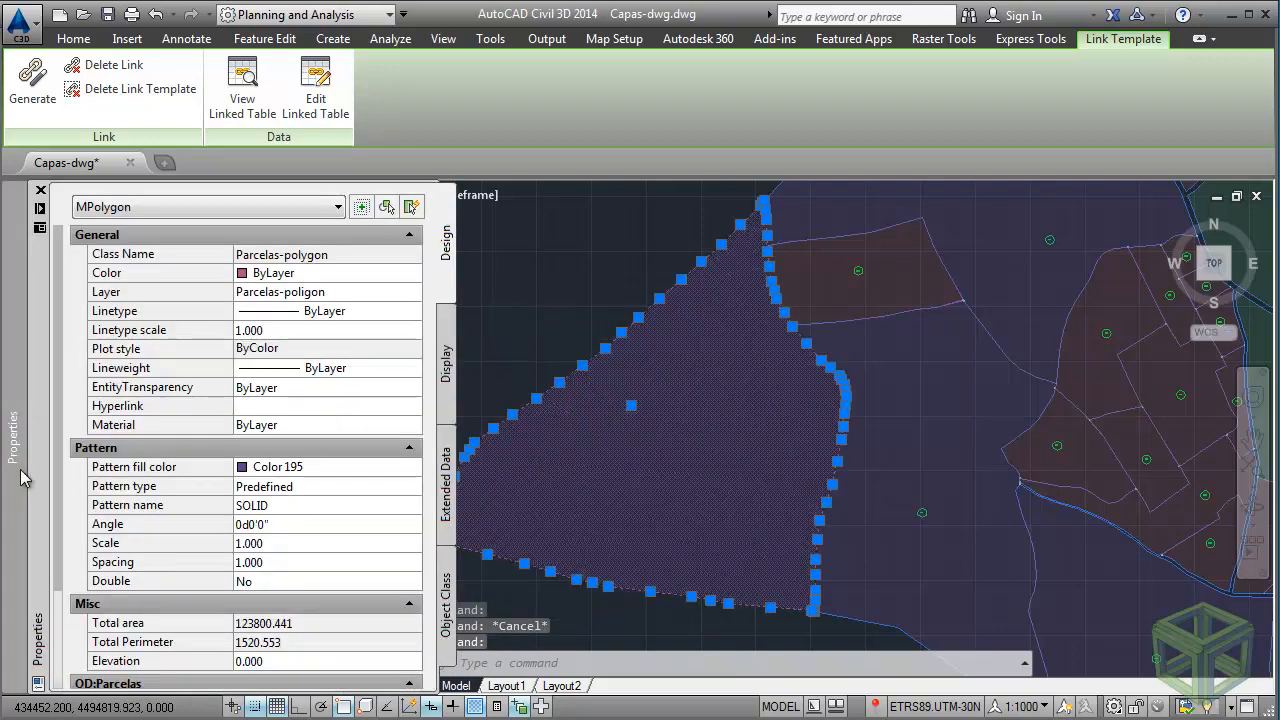
{"action": "scroll", "coordinate": [173, 601], "scroll_direction": "down", "scroll_amount": 3}
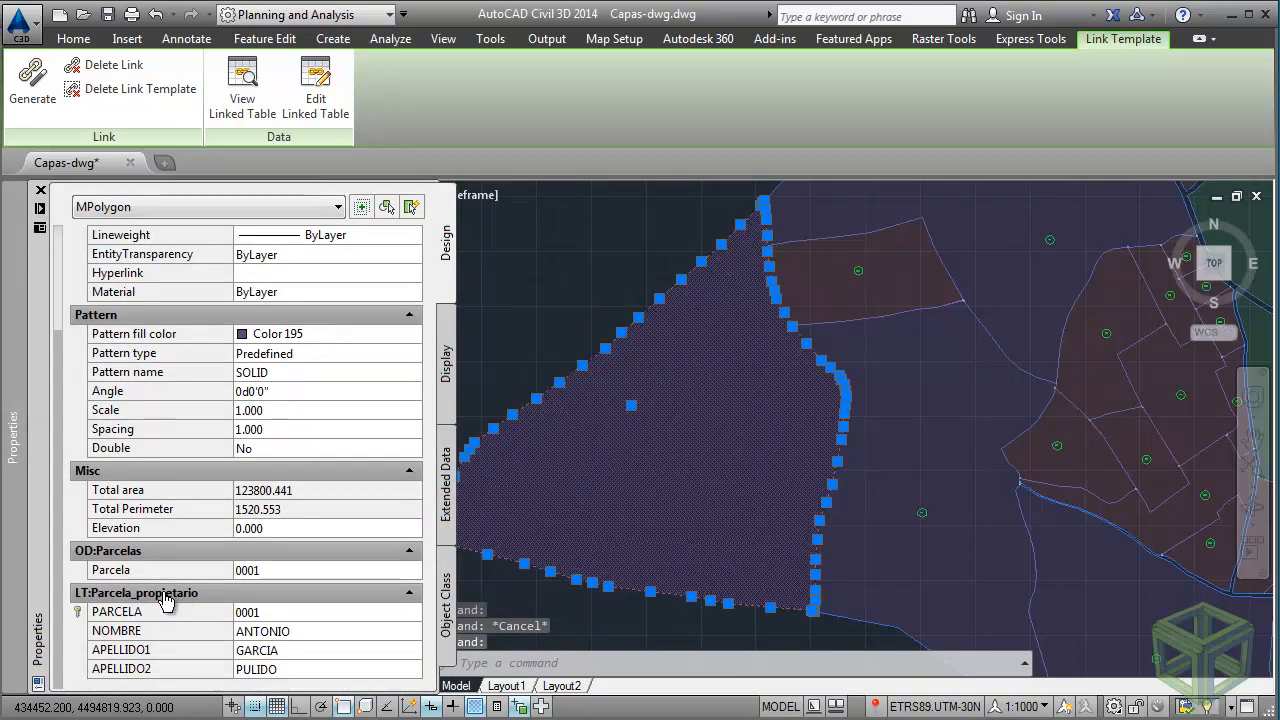
{"action": "left_click", "coordinate": [157, 630]}
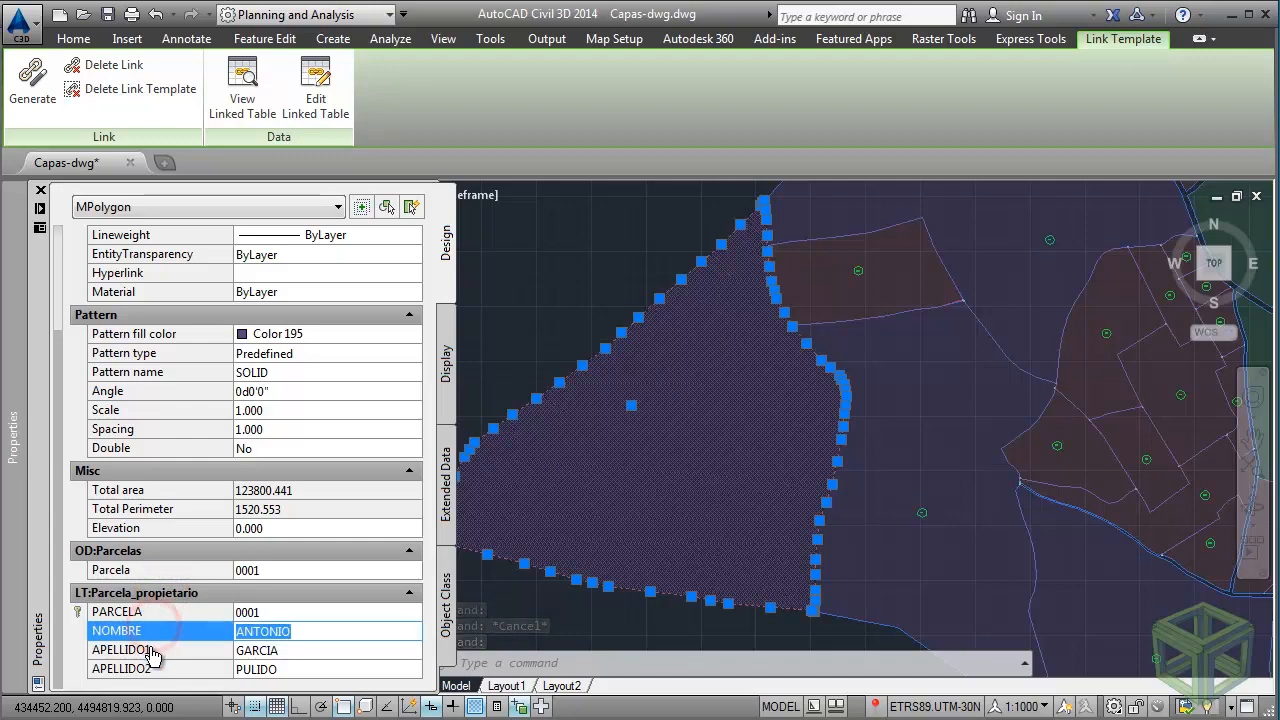
{"action": "left_click", "coordinate": [155, 649]}
{"action": "left_click", "coordinate": [153, 669]}
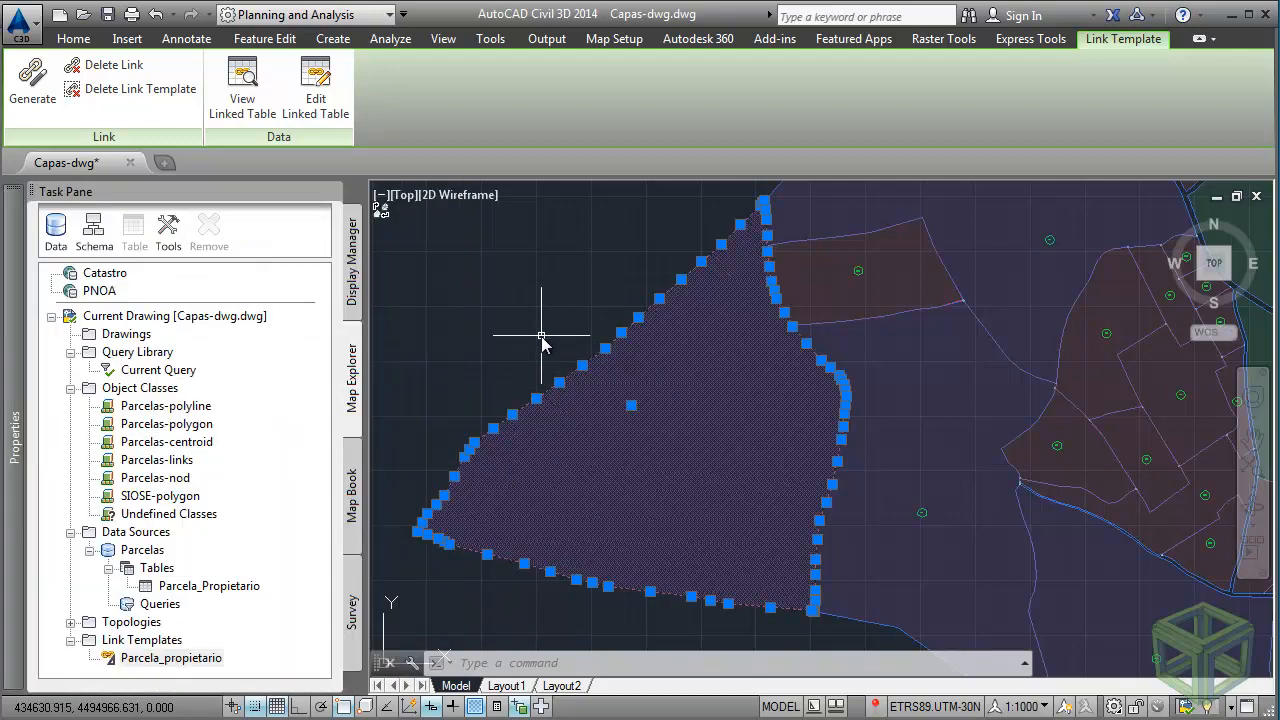
{"action": "key", "text": "Escape"}
Highlight the Parcela_propietario table record linked to the large parcel polygon east of the westernmost one, clear the highlight and close the table.
{"action": "double_click", "coordinate": [195, 657]}
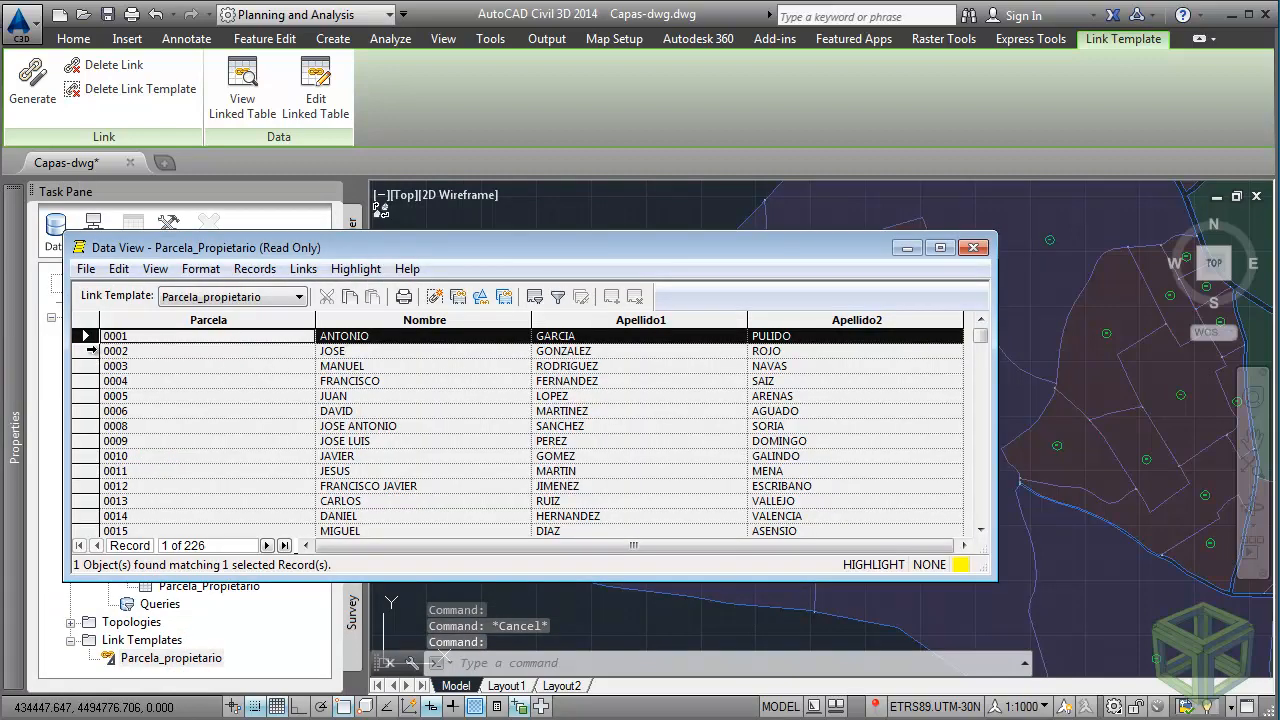
{"action": "left_click", "coordinate": [87, 351]}
{"action": "left_click", "coordinate": [87, 337]}
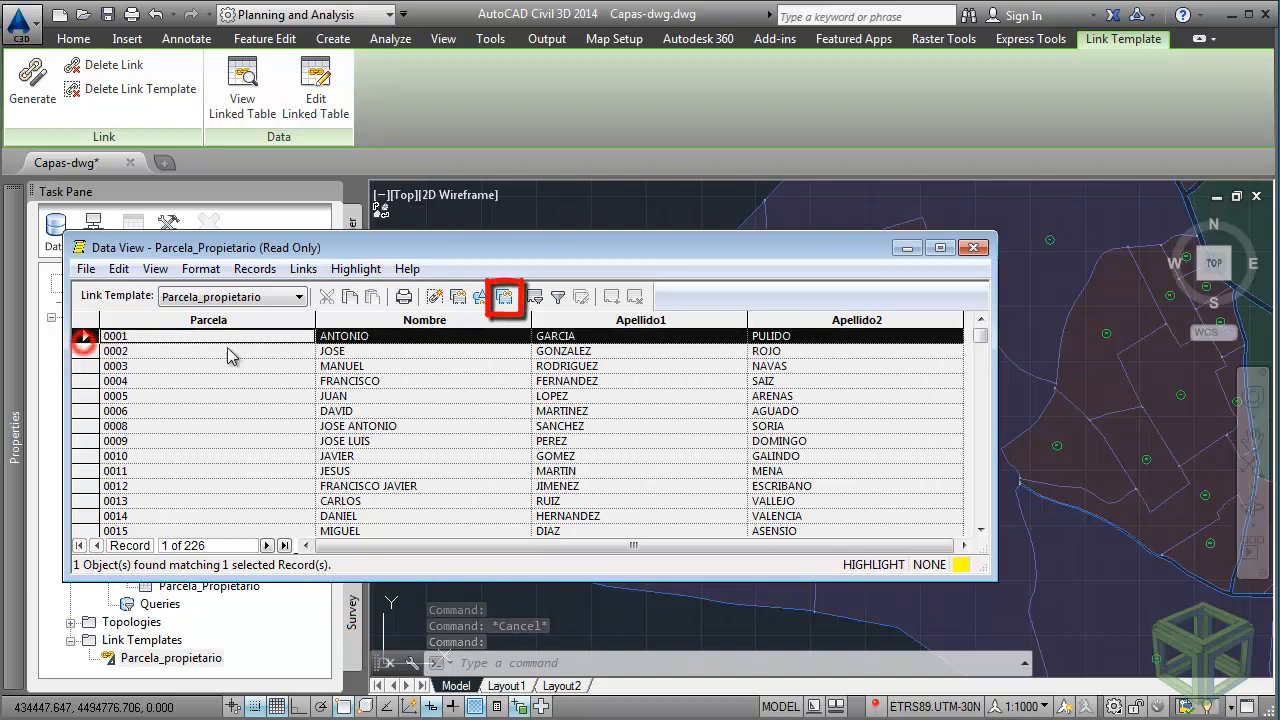
{"action": "left_click", "coordinate": [506, 298]}
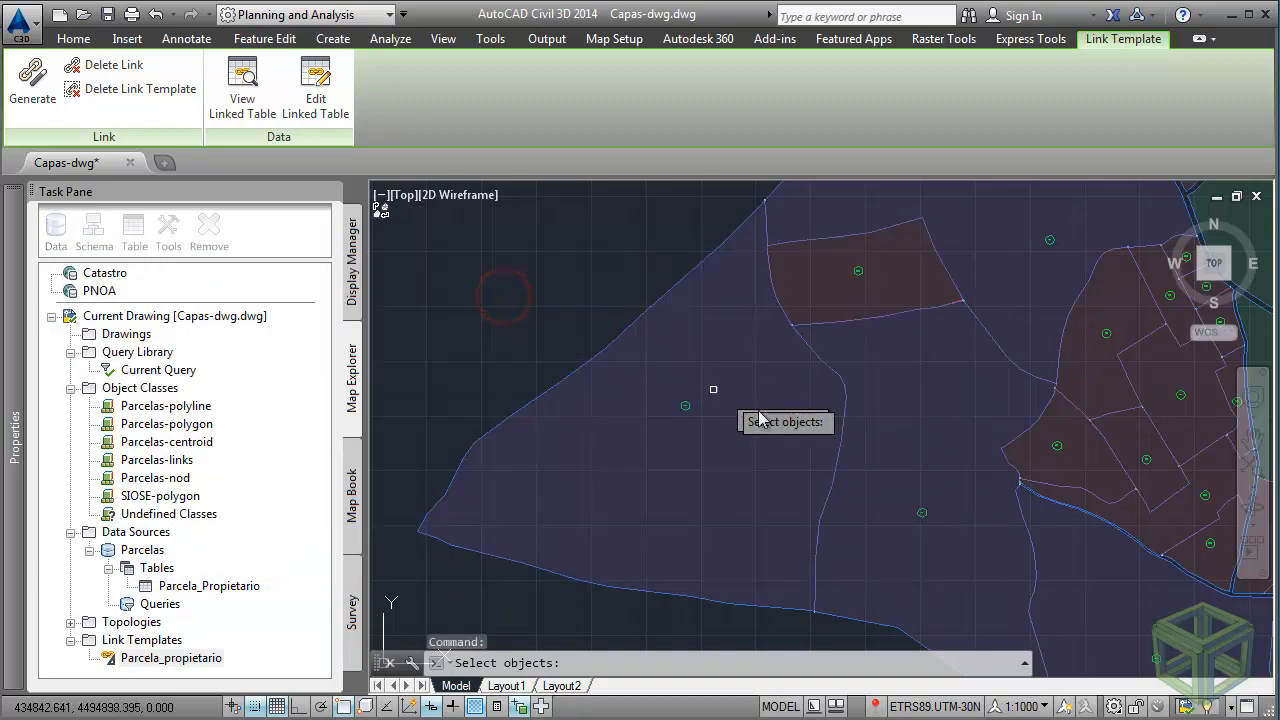
{"action": "left_click", "coordinate": [880, 463]}
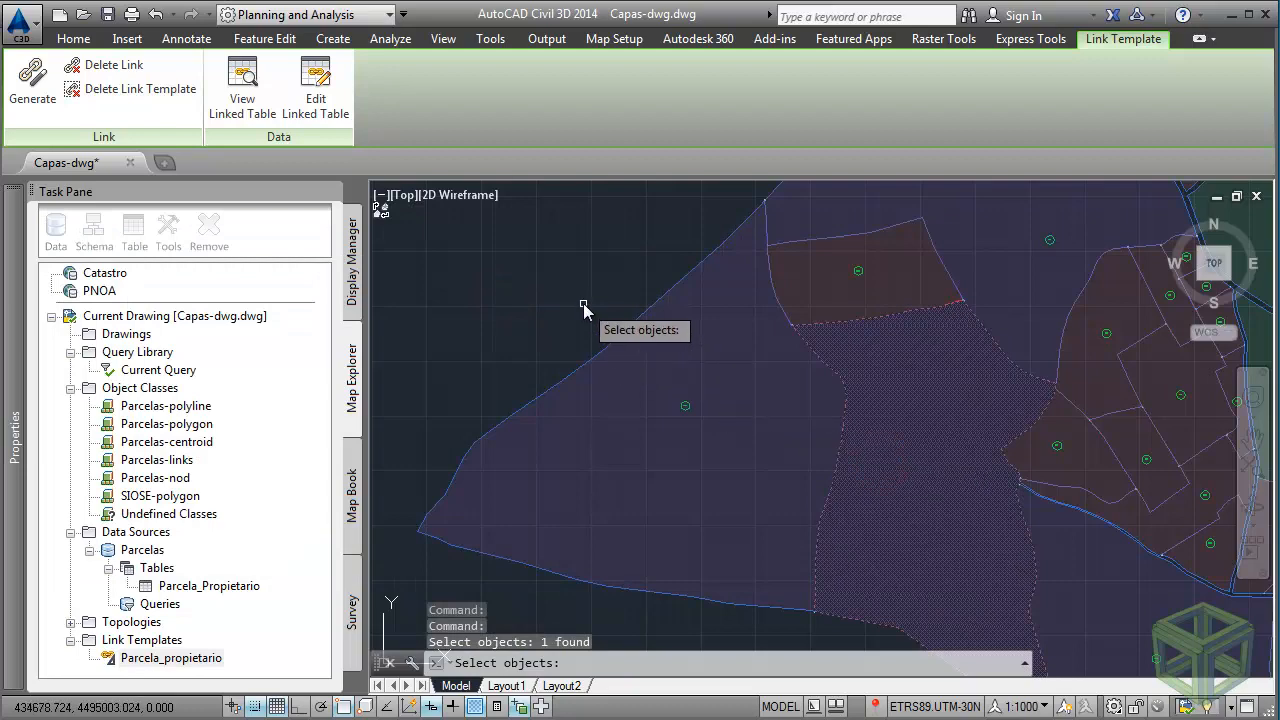
{"action": "key", "text": "Return"}
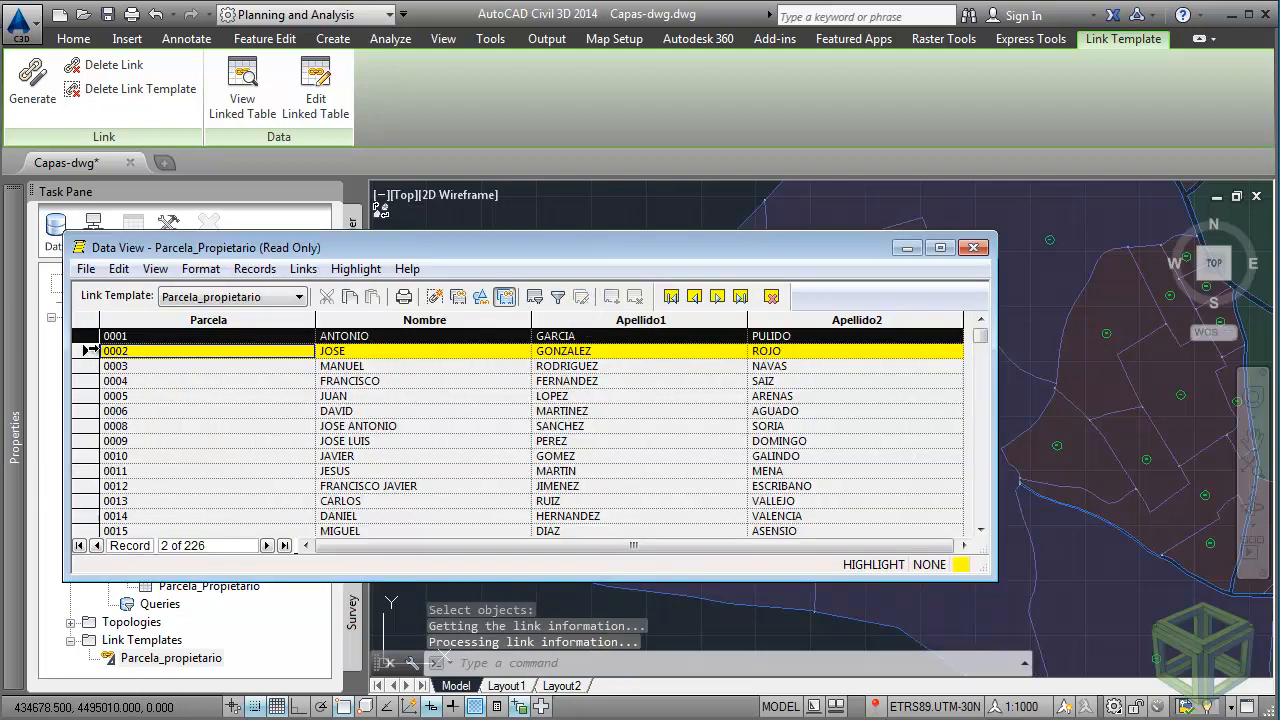
{"action": "left_click", "coordinate": [181, 352]}
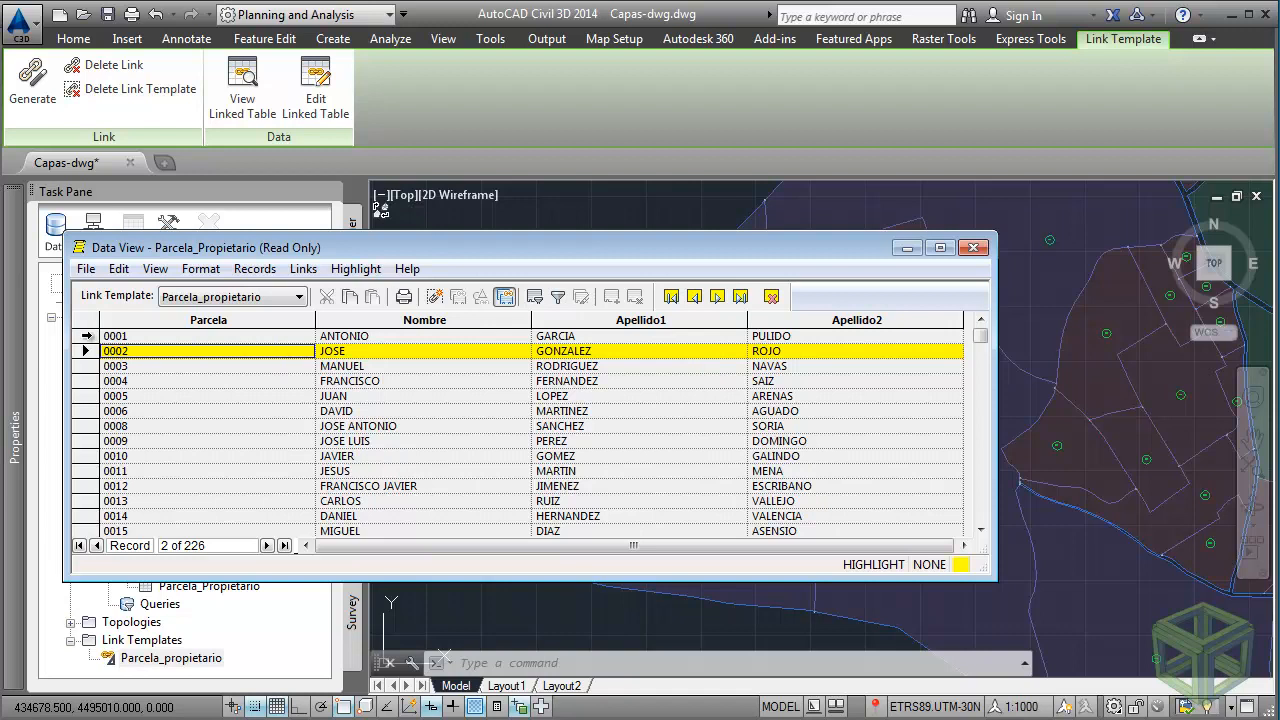
{"action": "left_click", "coordinate": [771, 297]}
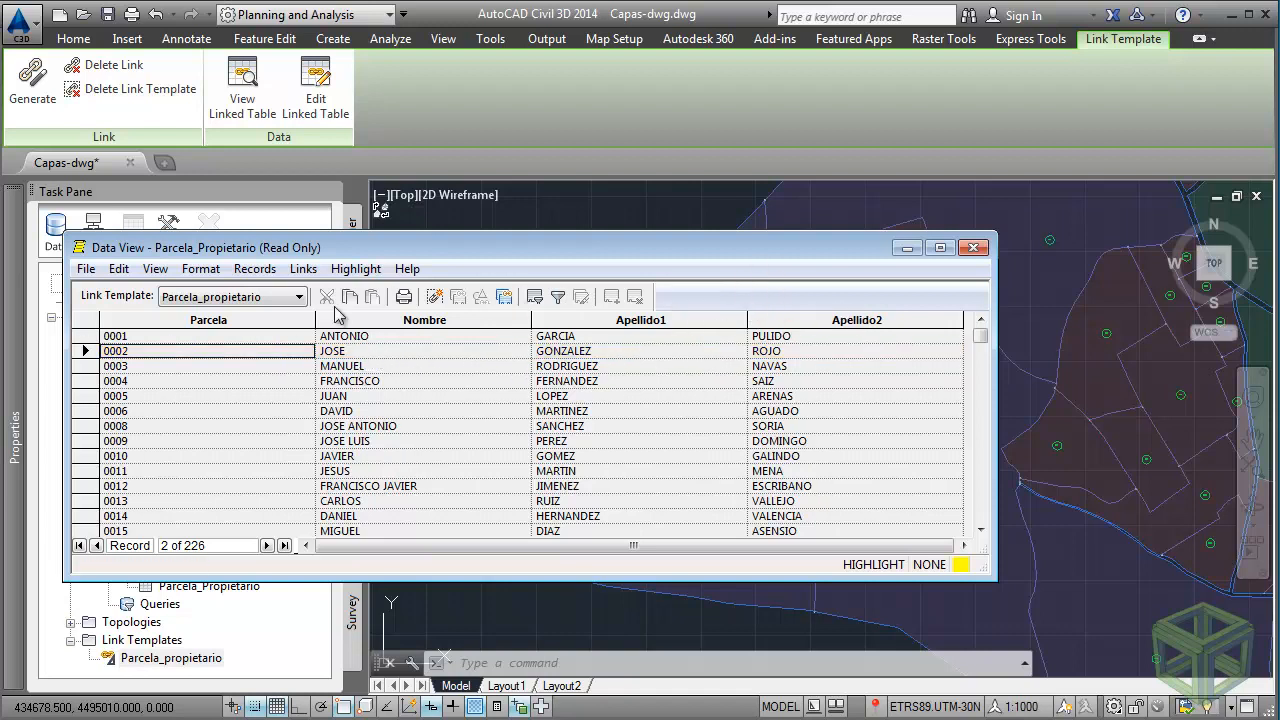
{"action": "left_click", "coordinate": [974, 248]}
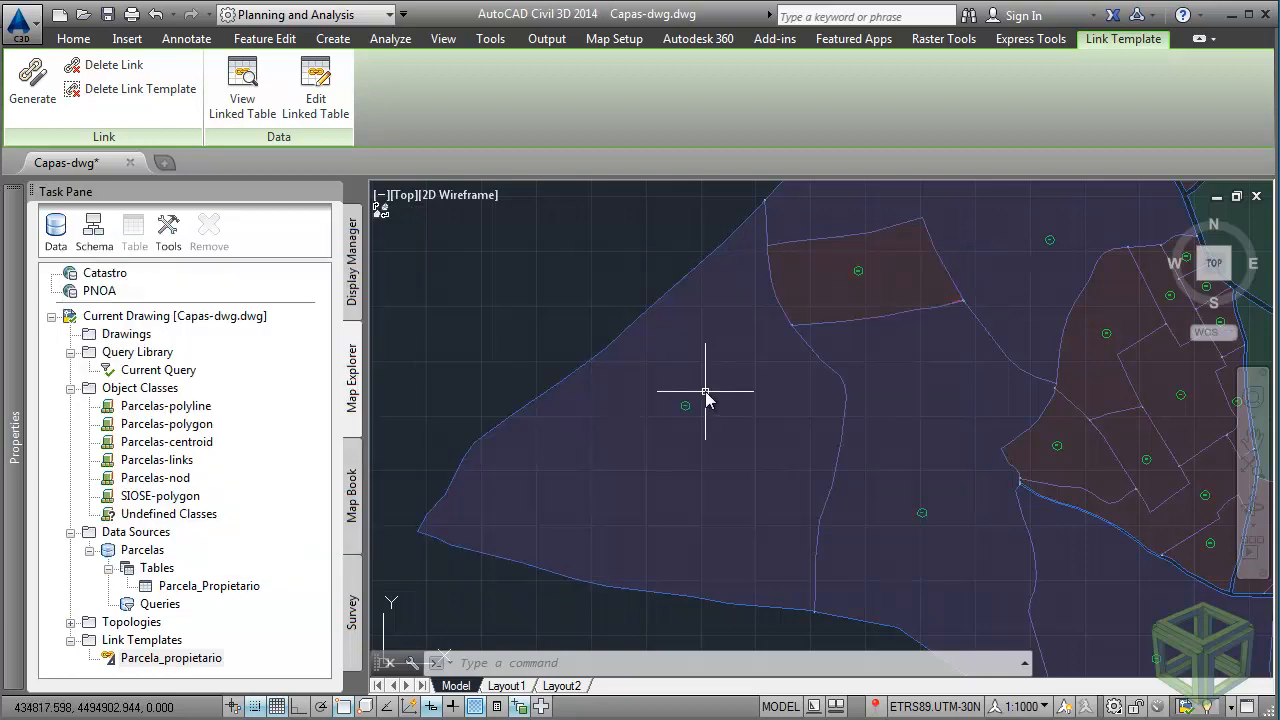
Delete the Parcela_propietario links from the westernmost parcel polygon and the large parcel polygon immediately east of it.
{"action": "middle_click_drag", "start_coordinate": [706, 394], "coordinate": [697, 370]}
{"action": "left_click", "coordinate": [205, 658]}
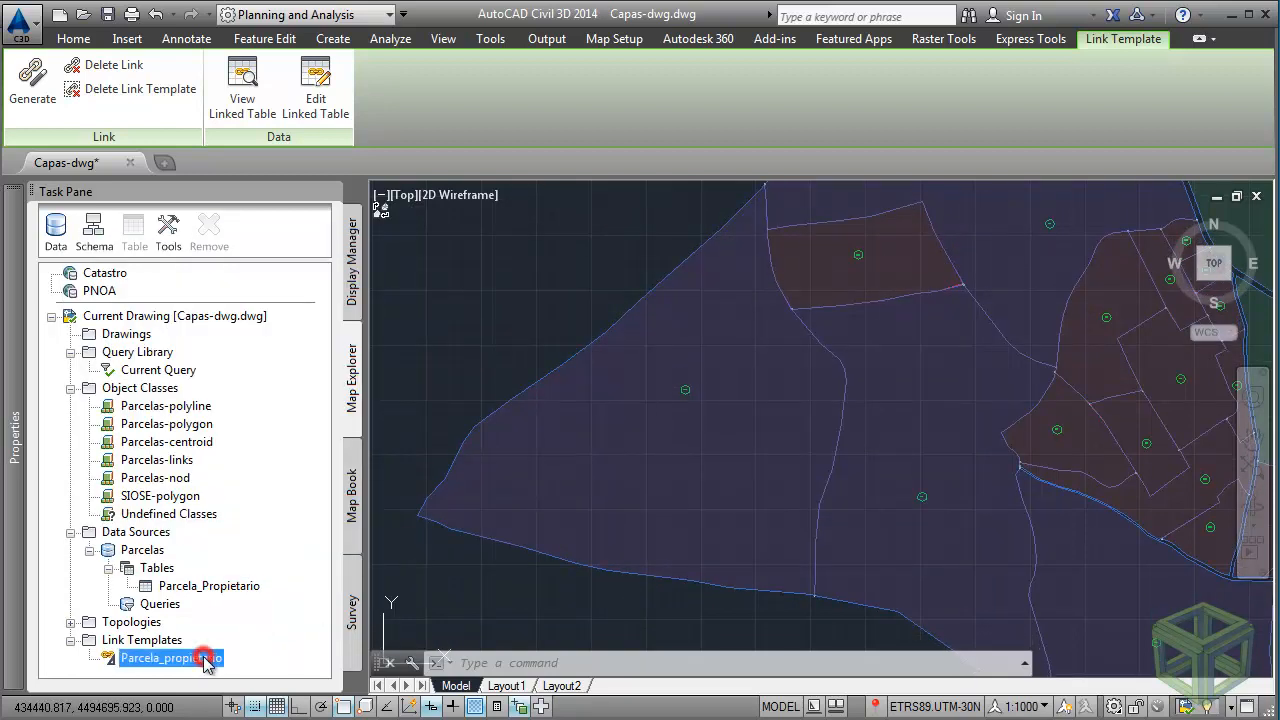
{"action": "left_click", "coordinate": [110, 64]}
{"action": "left_click", "coordinate": [589, 388]}
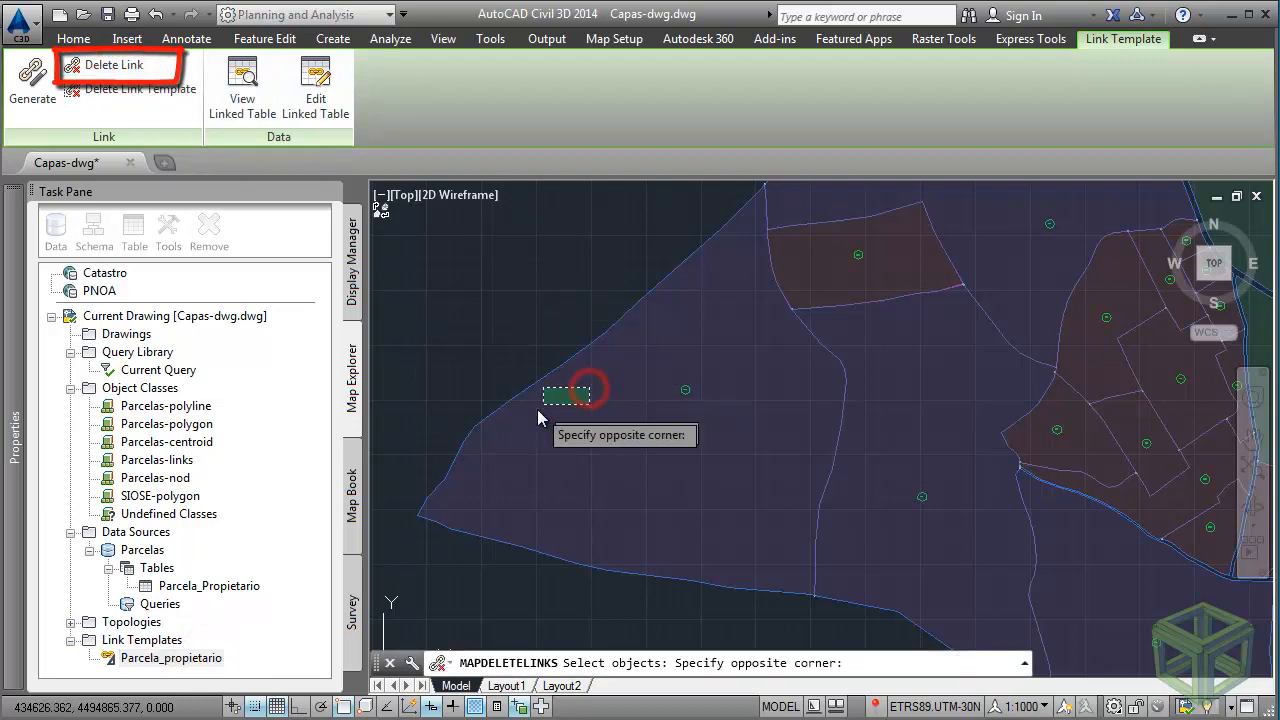
{"action": "left_click", "coordinate": [541, 413]}
{"action": "left_click", "coordinate": [890, 398]}
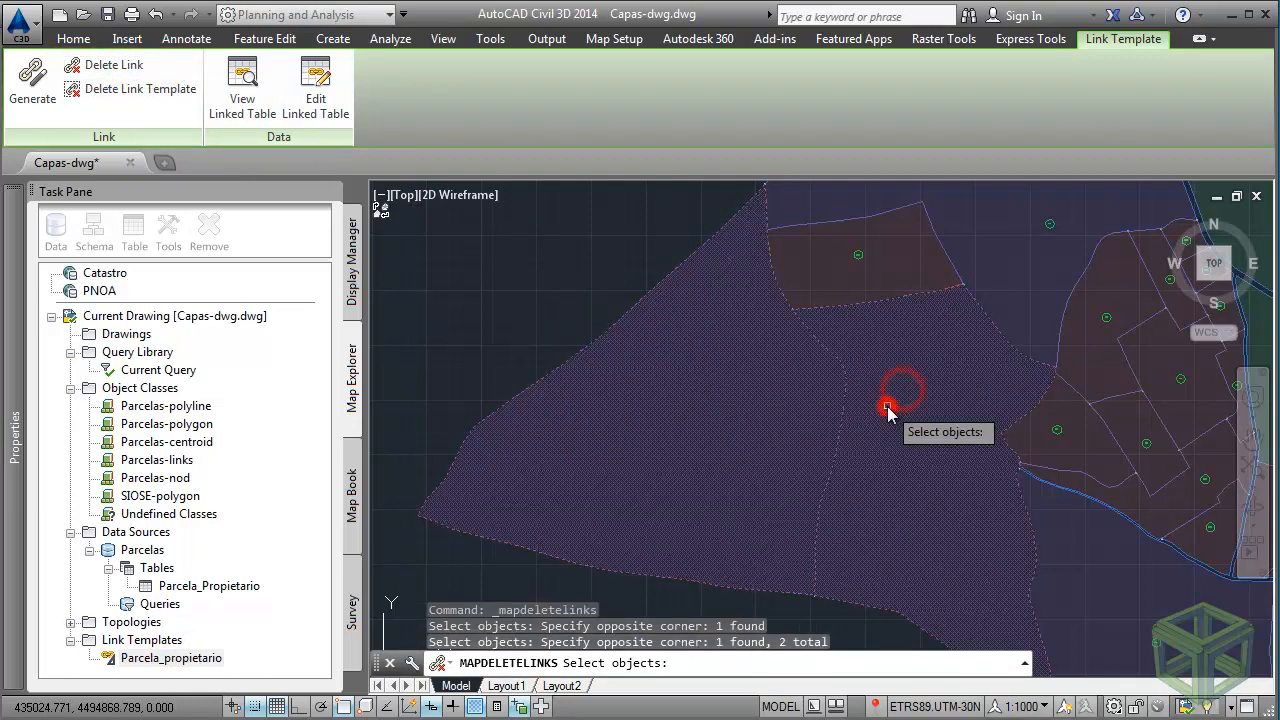
{"action": "right_click", "coordinate": [555, 300]}
{"action": "left_click", "coordinate": [558, 281]}
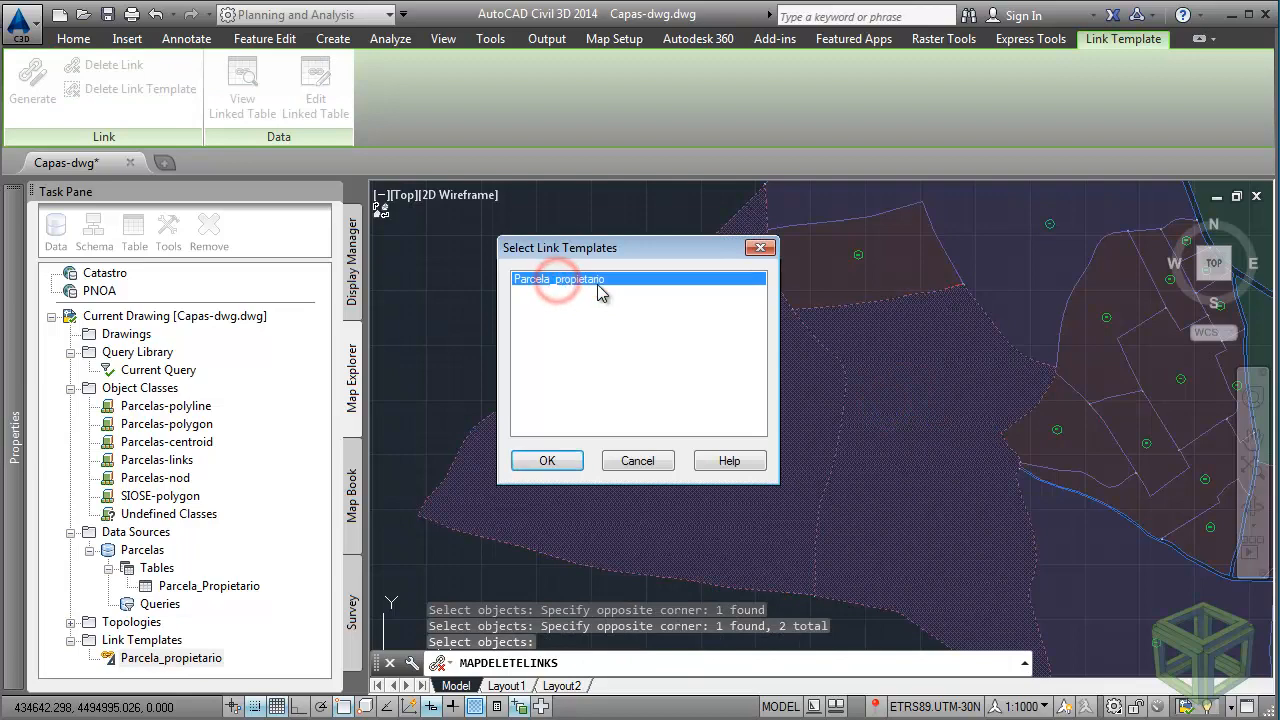
{"action": "left_click", "coordinate": [547, 461]}
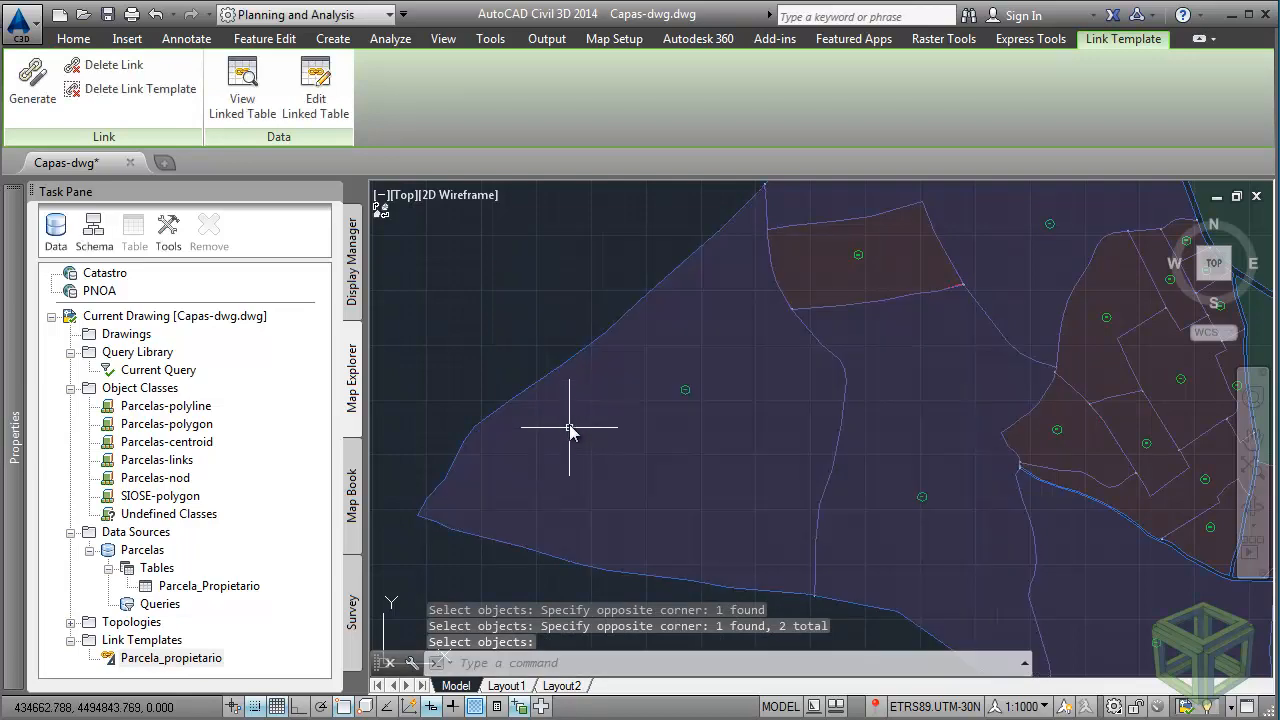
Check the westernmost parcel polygon's properties for any remaining linked owner data.
{"action": "left_click", "coordinate": [570, 430]}
{"action": "mouse_move", "coordinate": [14, 432]}
{"action": "scroll", "coordinate": [168, 596], "scroll_direction": "down", "scroll_amount": 2}
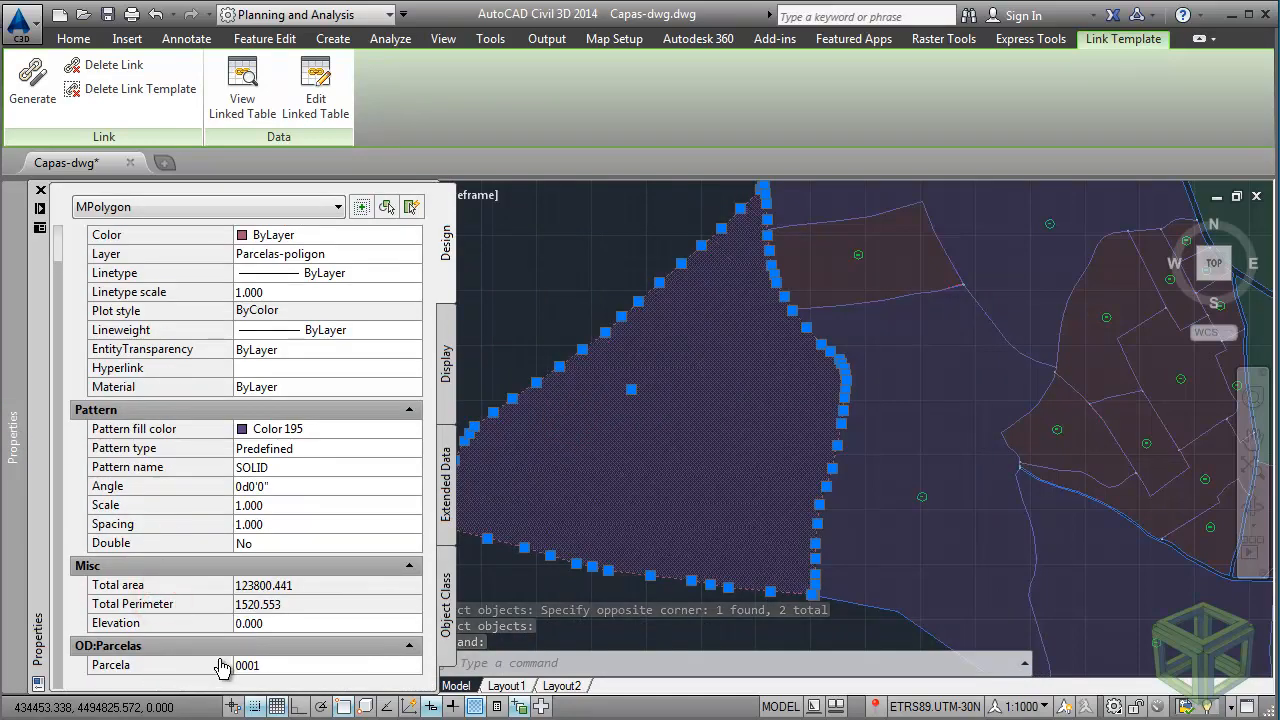
{"action": "left_click", "coordinate": [186, 666]}
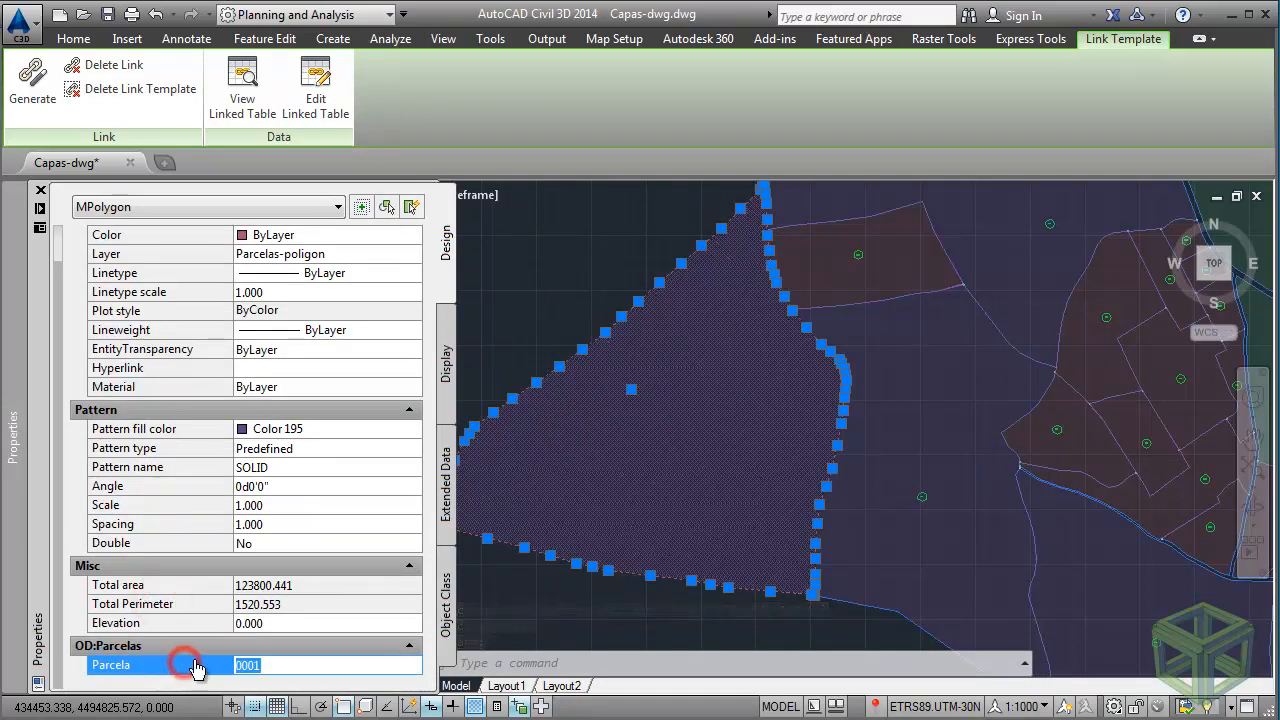
{"action": "scroll", "coordinate": [591, 271], "scroll_direction": "up", "scroll_amount": 3}
{"action": "key", "text": "Escape"}
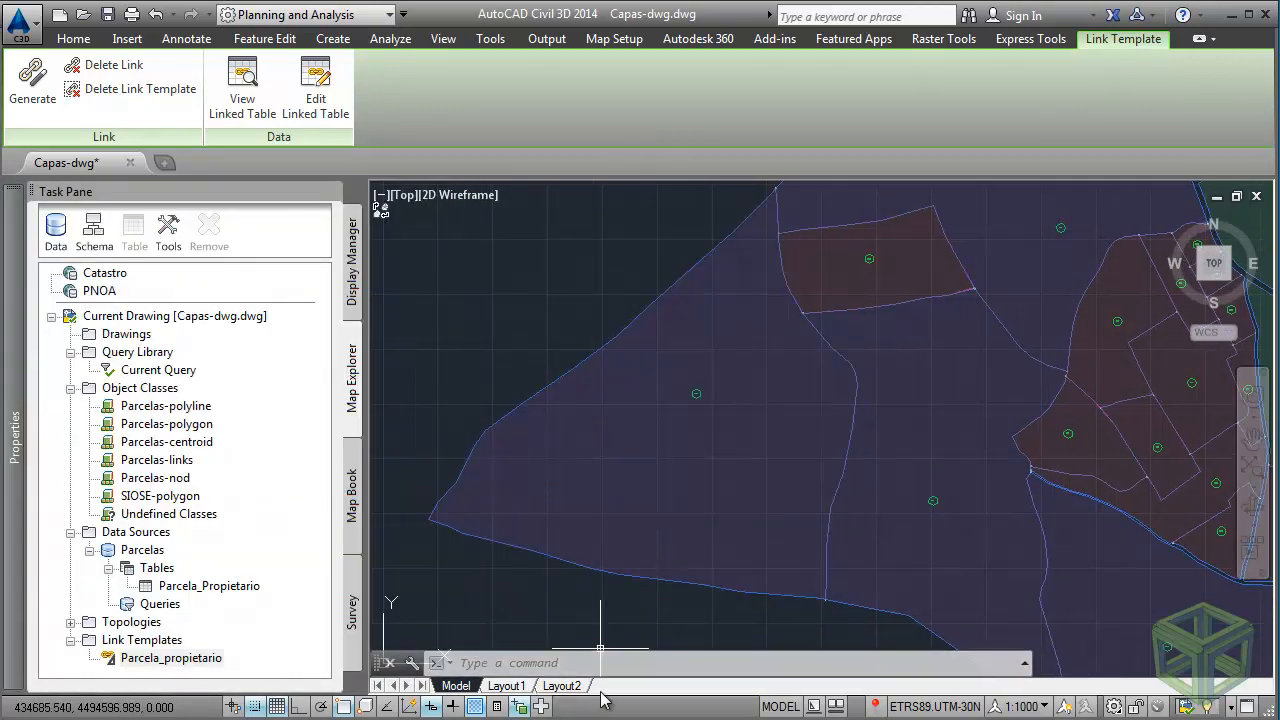
Start generating data links for the Parcela_propietario link template with the whole parcel map in view.
{"action": "left_click", "coordinate": [1251, 466]}
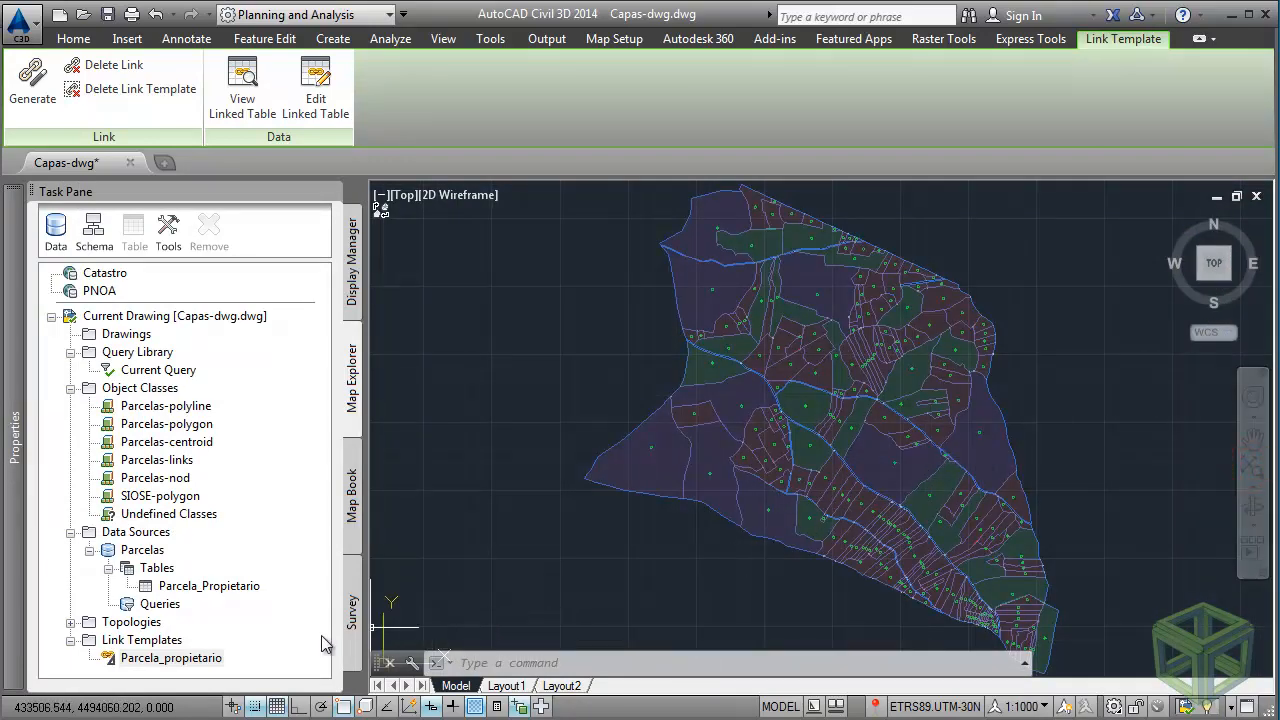
{"action": "left_click", "coordinate": [215, 667]}
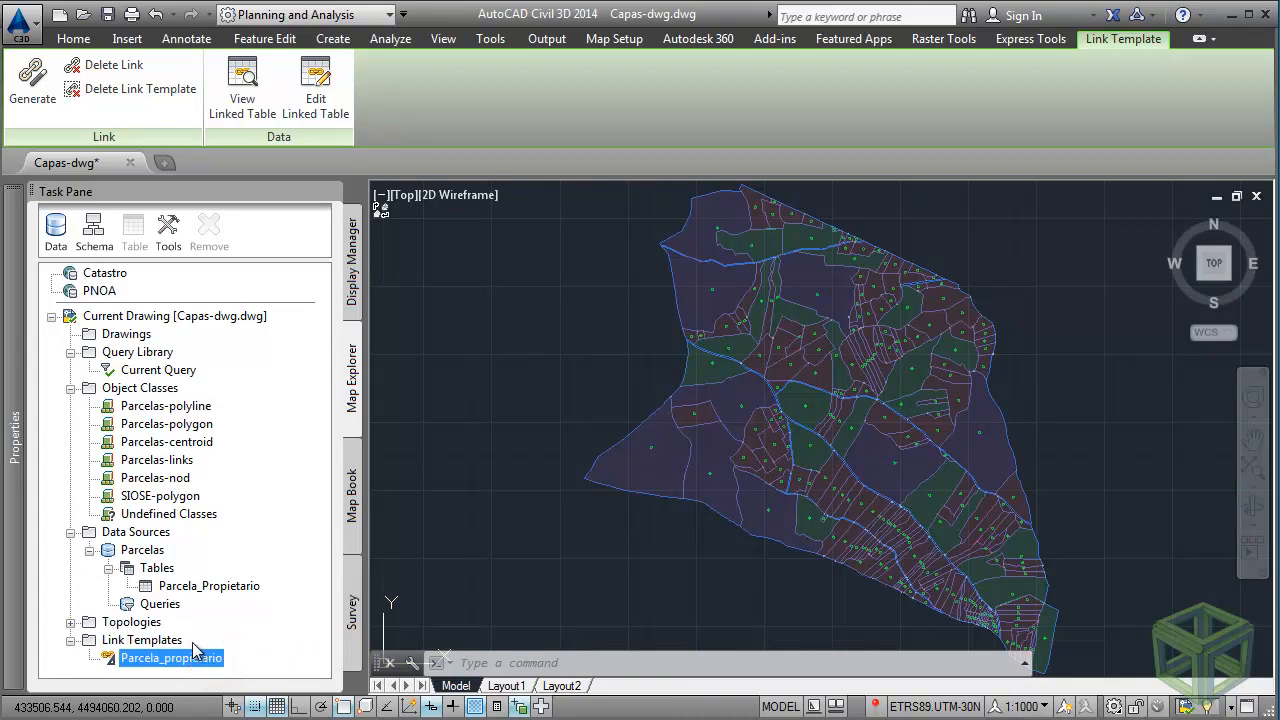
{"action": "middle_click_drag", "start_coordinate": [656, 448], "coordinate": [636, 430]}
{"action": "scroll", "coordinate": [632, 452], "scroll_direction": "up", "scroll_amount": 10}
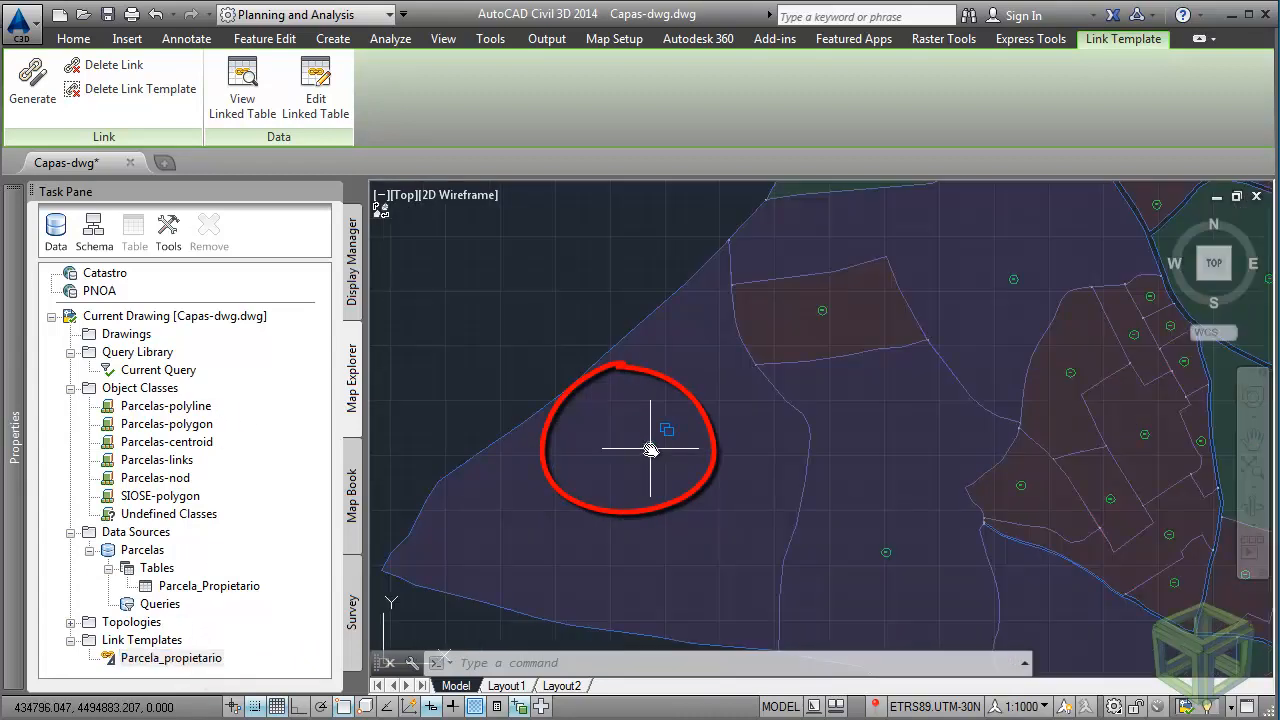
{"action": "scroll", "coordinate": [641, 445], "scroll_direction": "down", "scroll_amount": 8}
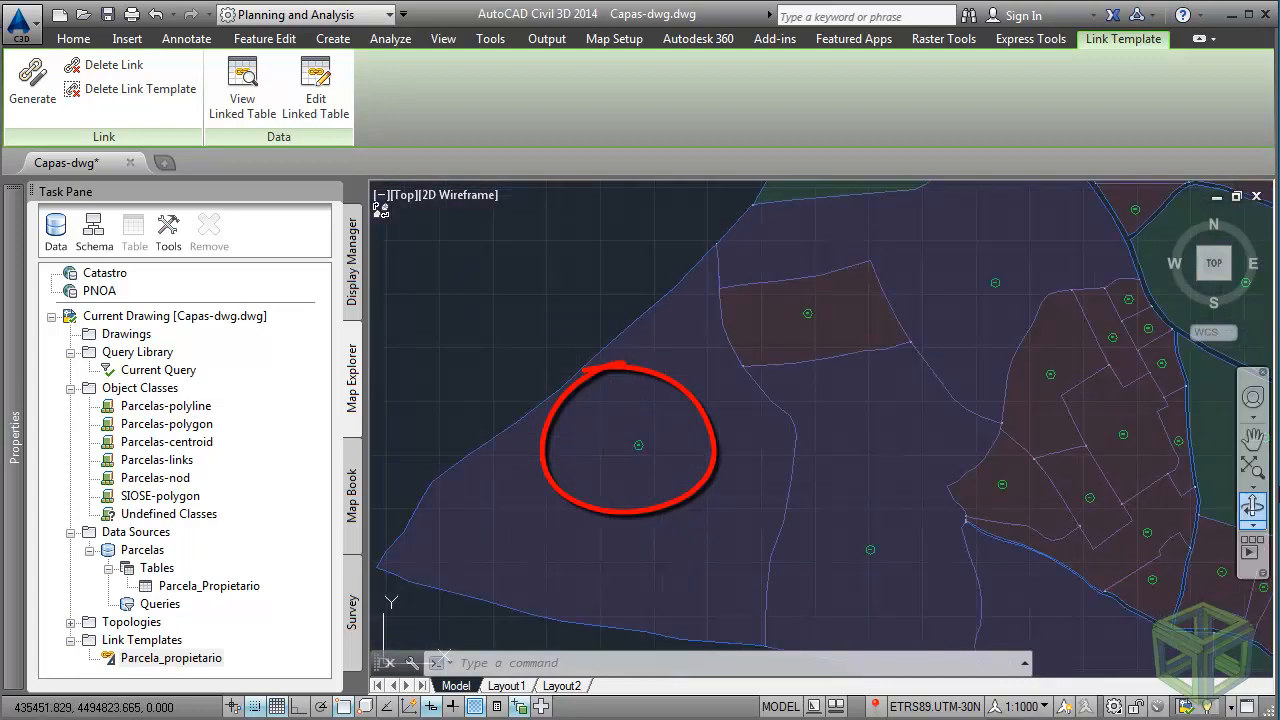
{"action": "left_click", "coordinate": [1253, 472]}
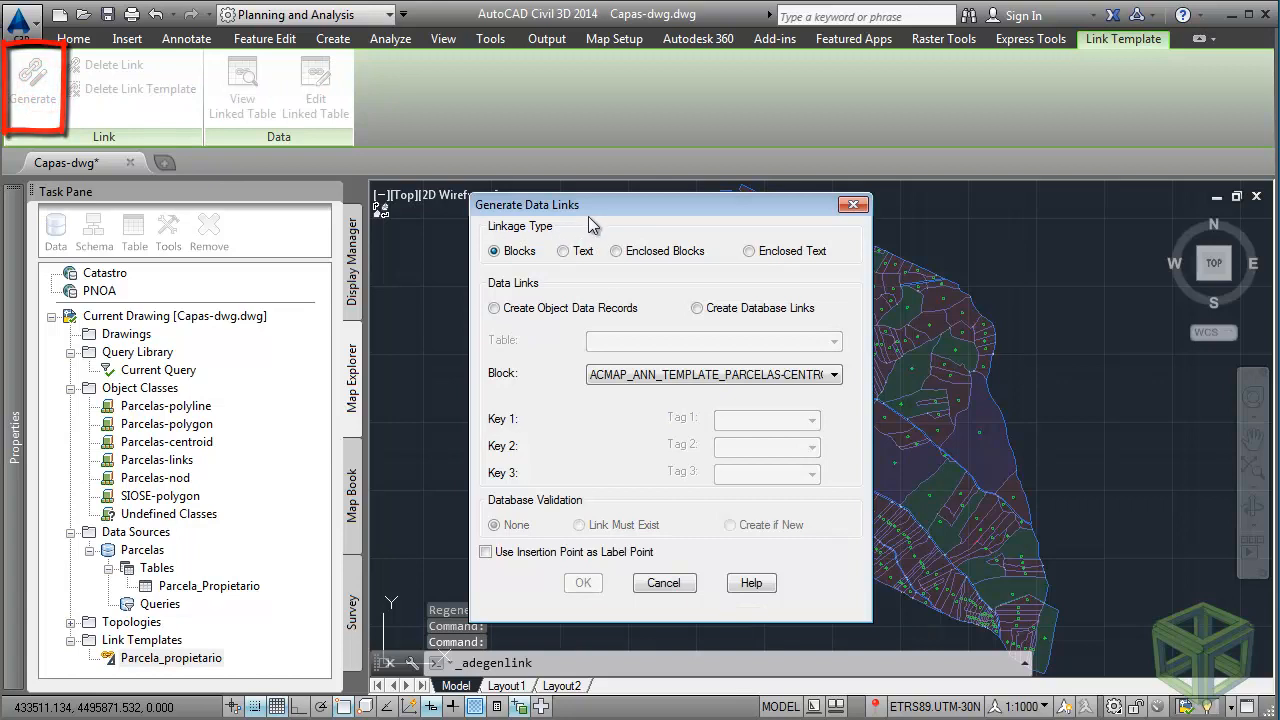
{"action": "left_click_drag", "start_coordinate": [588, 214], "coordinate": [454, 213]}
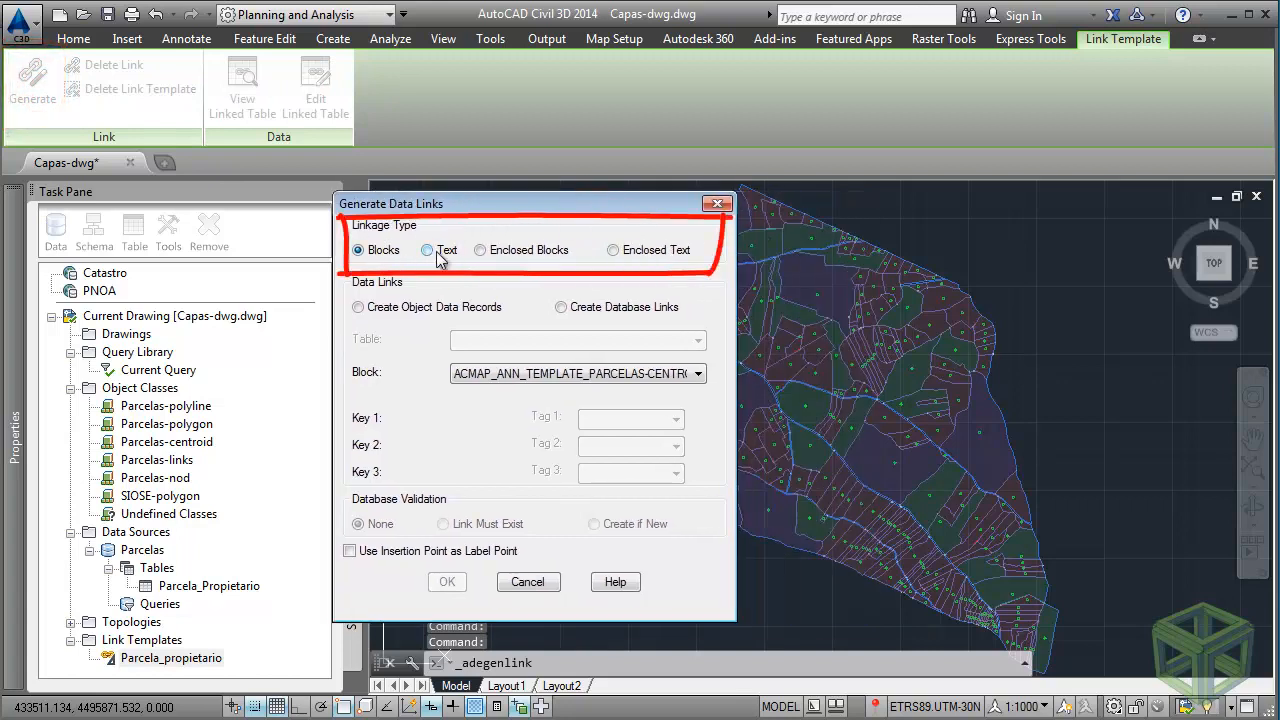
{"action": "left_click", "coordinate": [433, 250]}
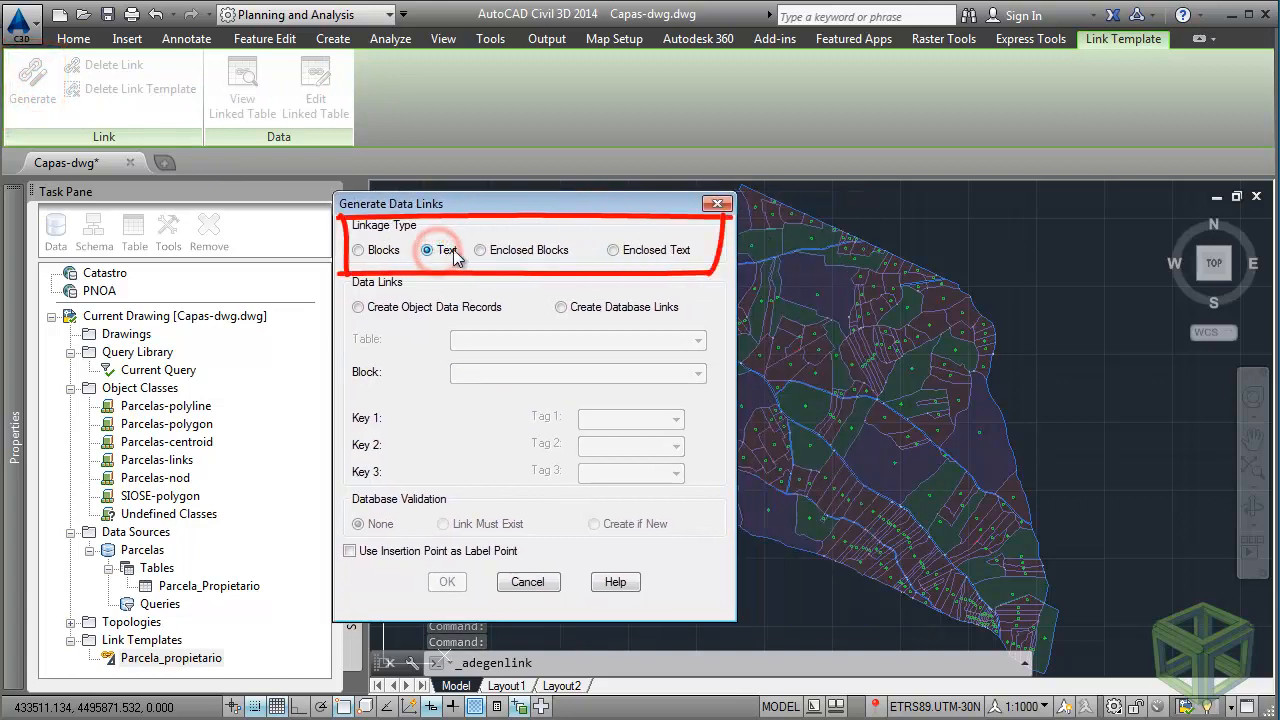
{"action": "left_click", "coordinate": [526, 250]}
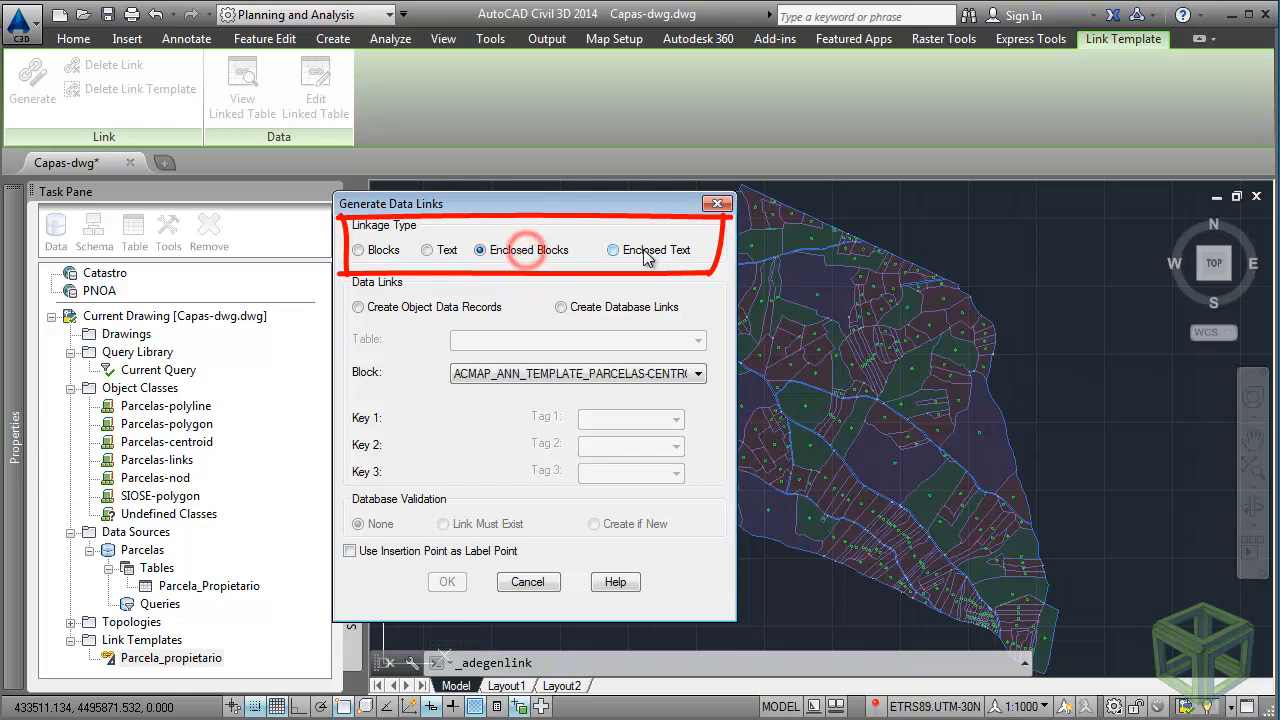
{"action": "left_click", "coordinate": [645, 253]}
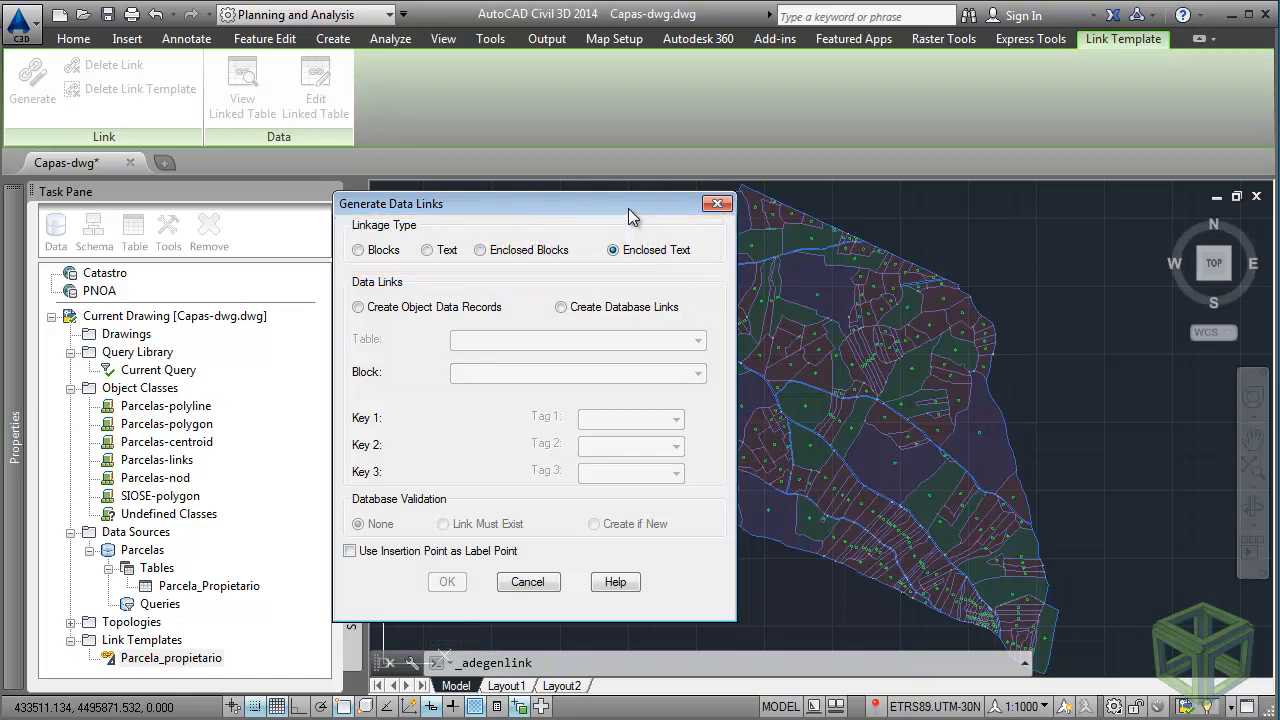
Set the link generation to Blocks with database links, using the Parcela_propietario template, the ACMAP_ANN_TEMPLATE_PARCELAS-CENTROID block and the Parcela tag as Key 1.
{"action": "left_click_drag", "start_coordinate": [626, 209], "coordinate": [439, 214]}
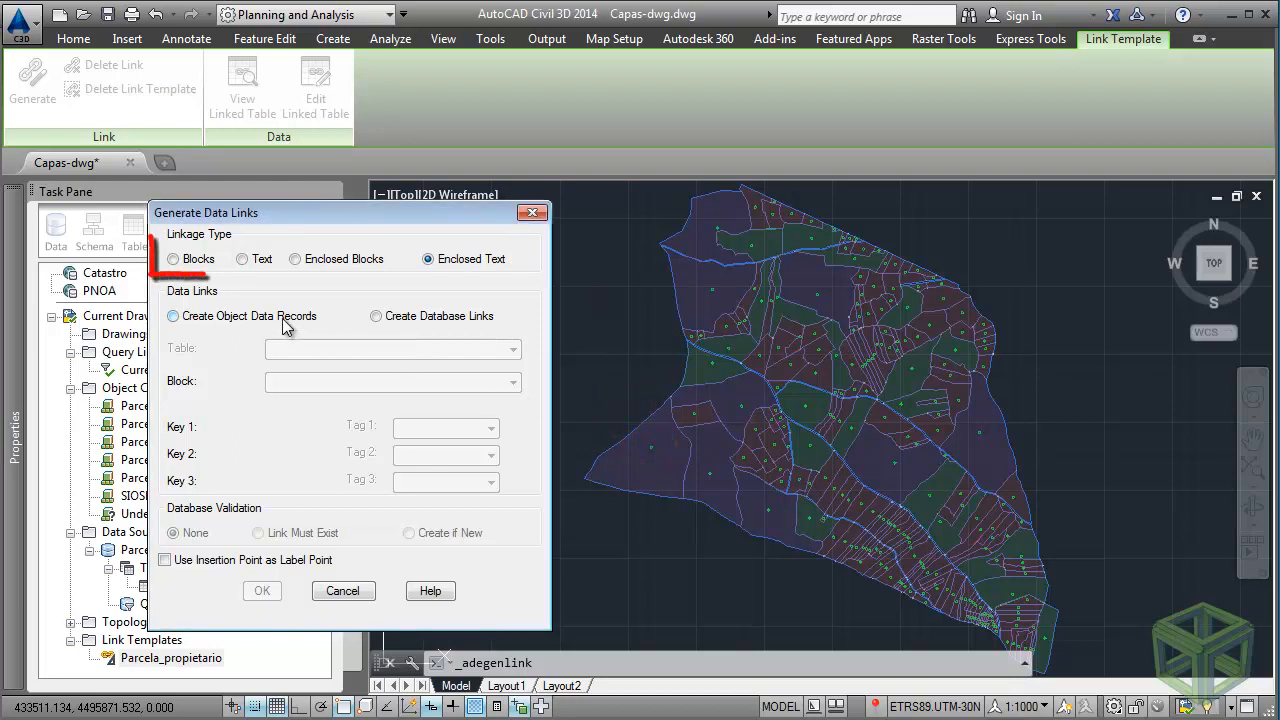
{"action": "left_click", "coordinate": [205, 260]}
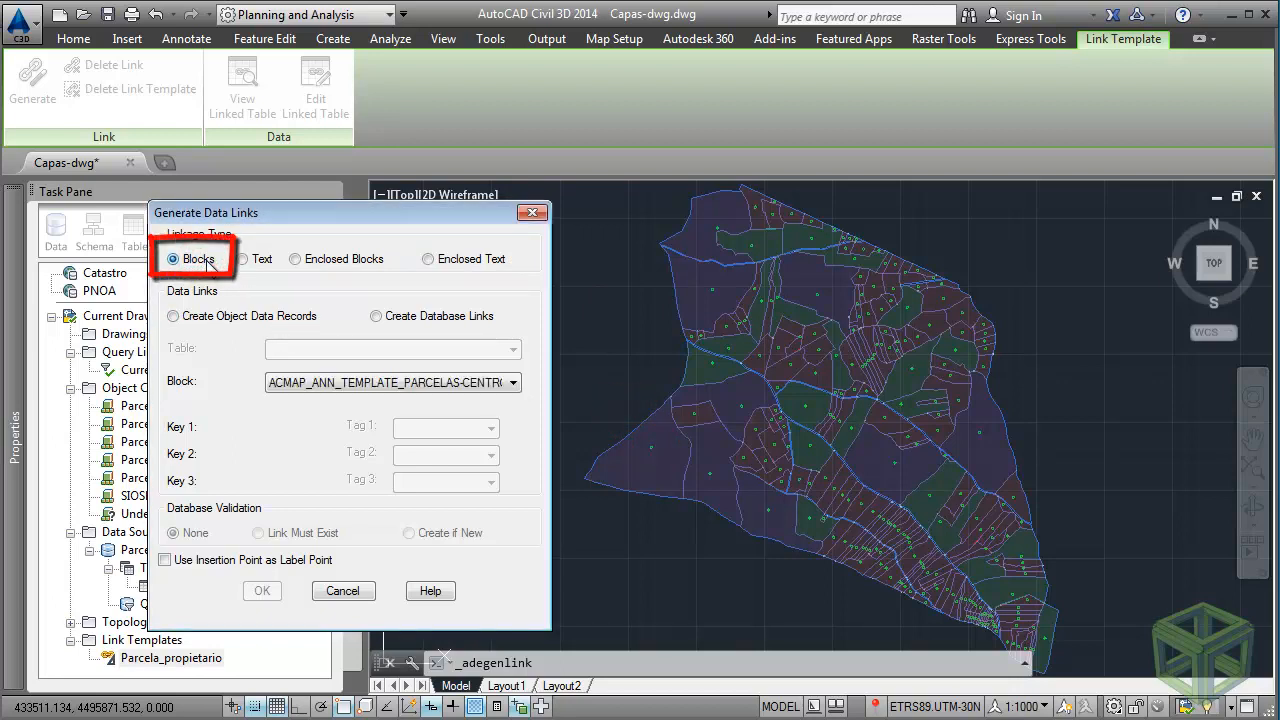
{"action": "left_click", "coordinate": [423, 316]}
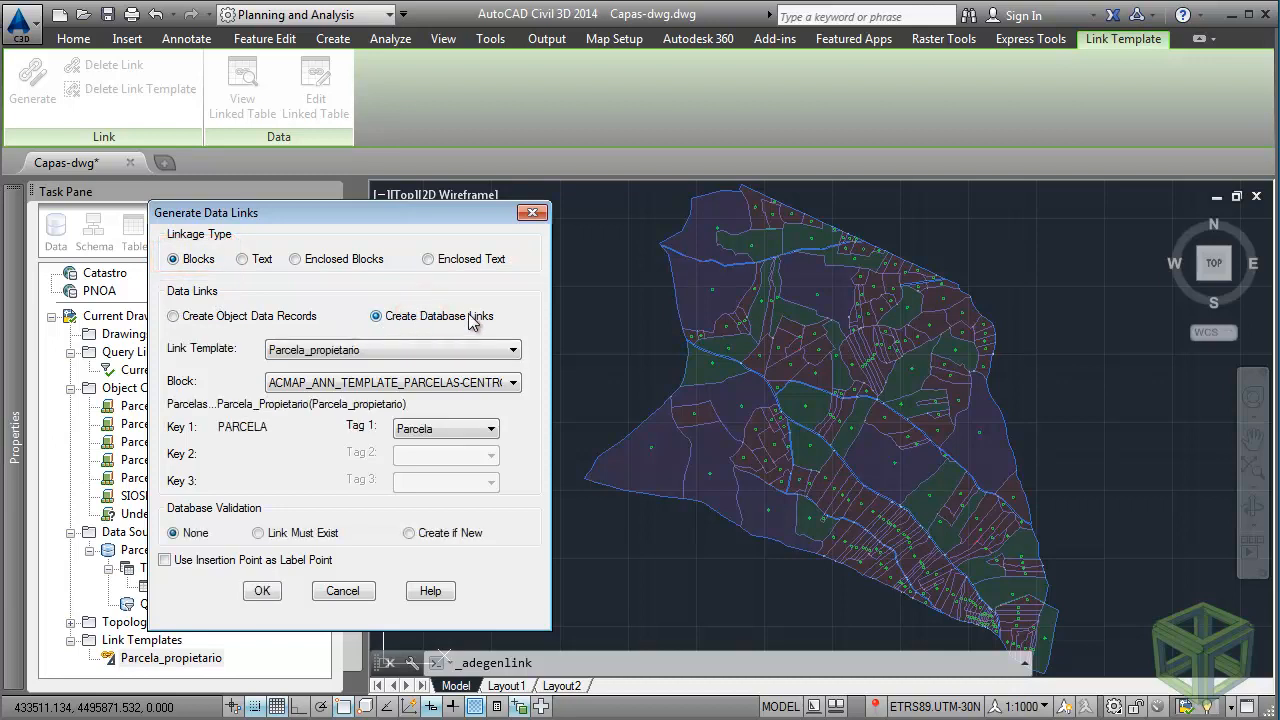
{"action": "left_click", "coordinate": [458, 346]}
{"action": "left_click", "coordinate": [458, 346]}
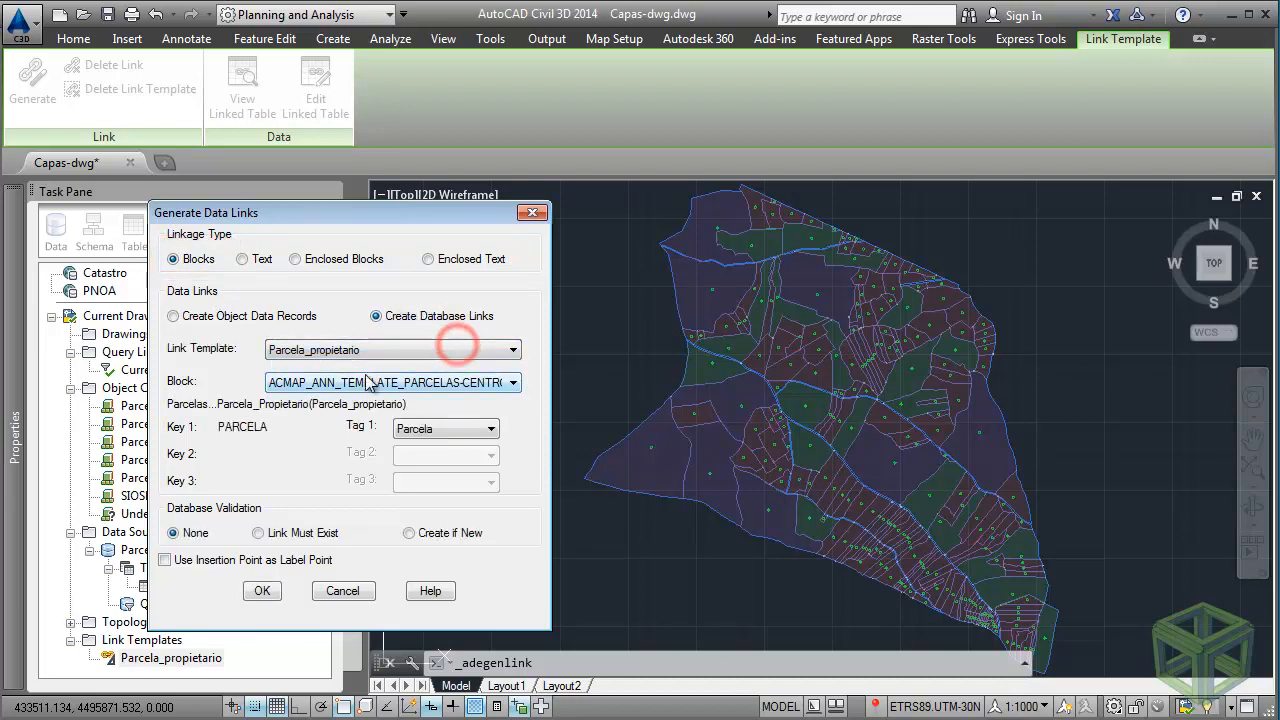
{"action": "left_click", "coordinate": [507, 386]}
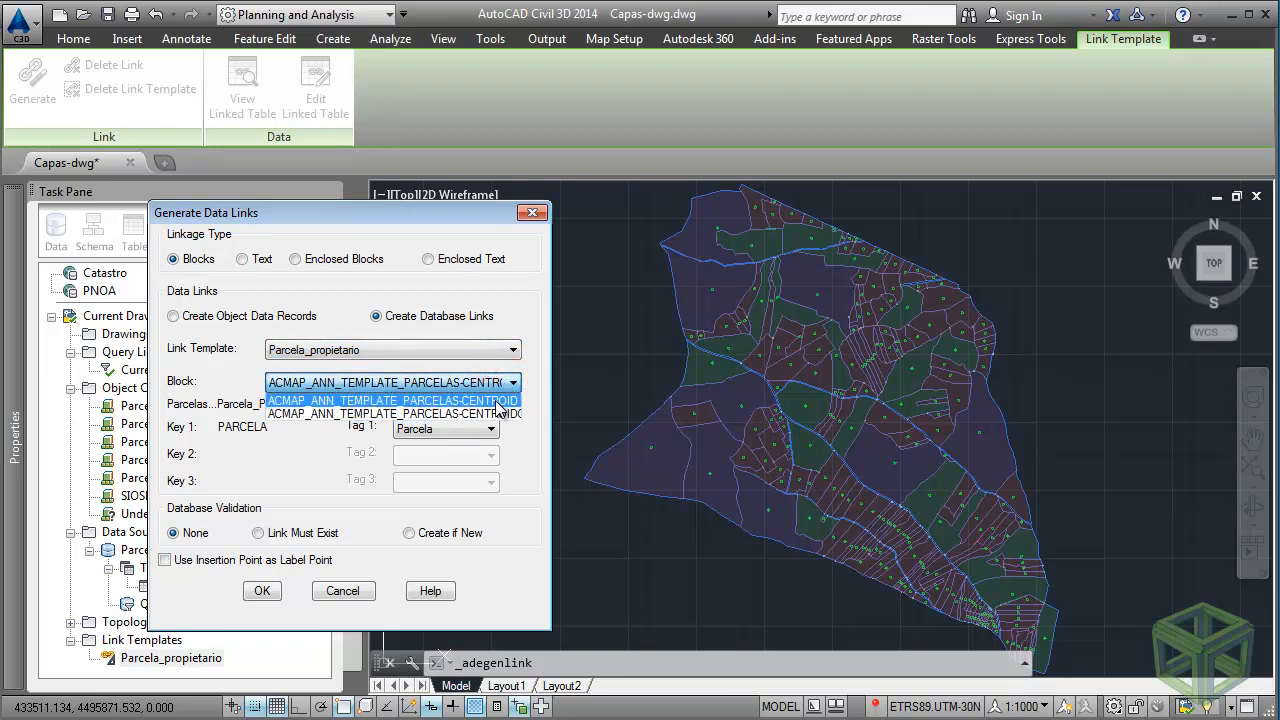
{"action": "left_click", "coordinate": [498, 401]}
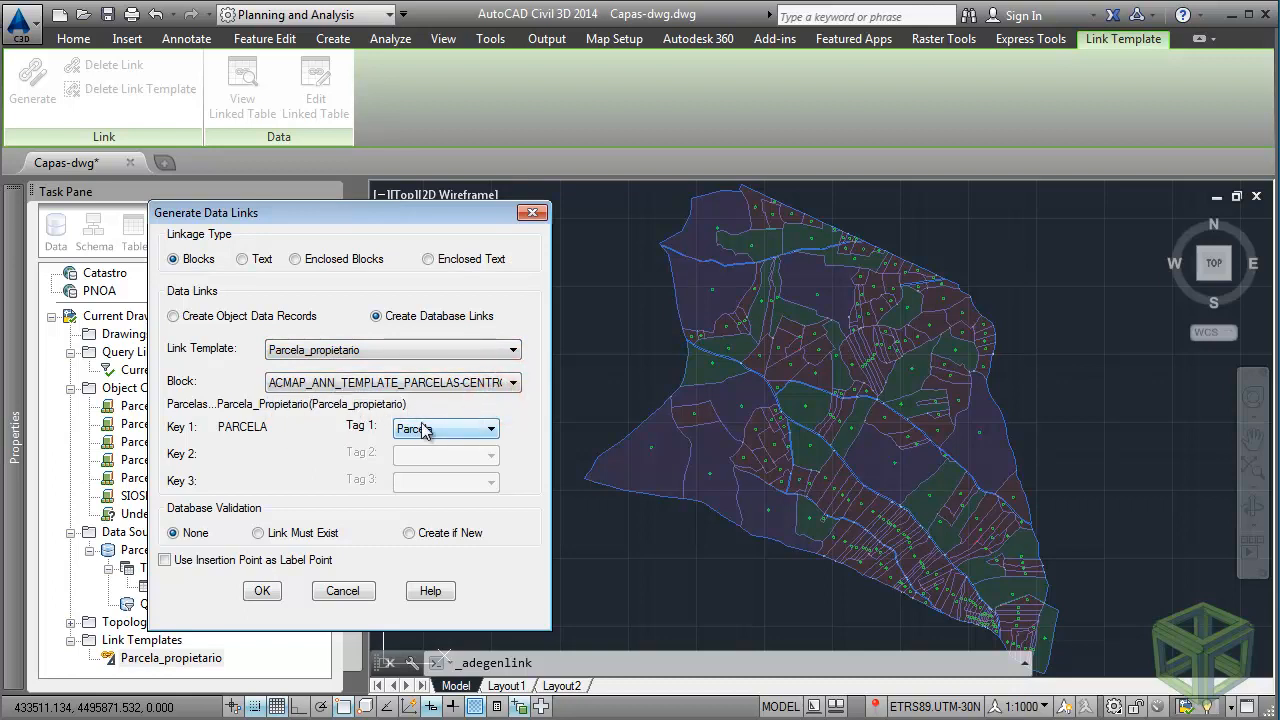
{"action": "left_click", "coordinate": [465, 430]}
{"action": "left_click", "coordinate": [465, 430]}
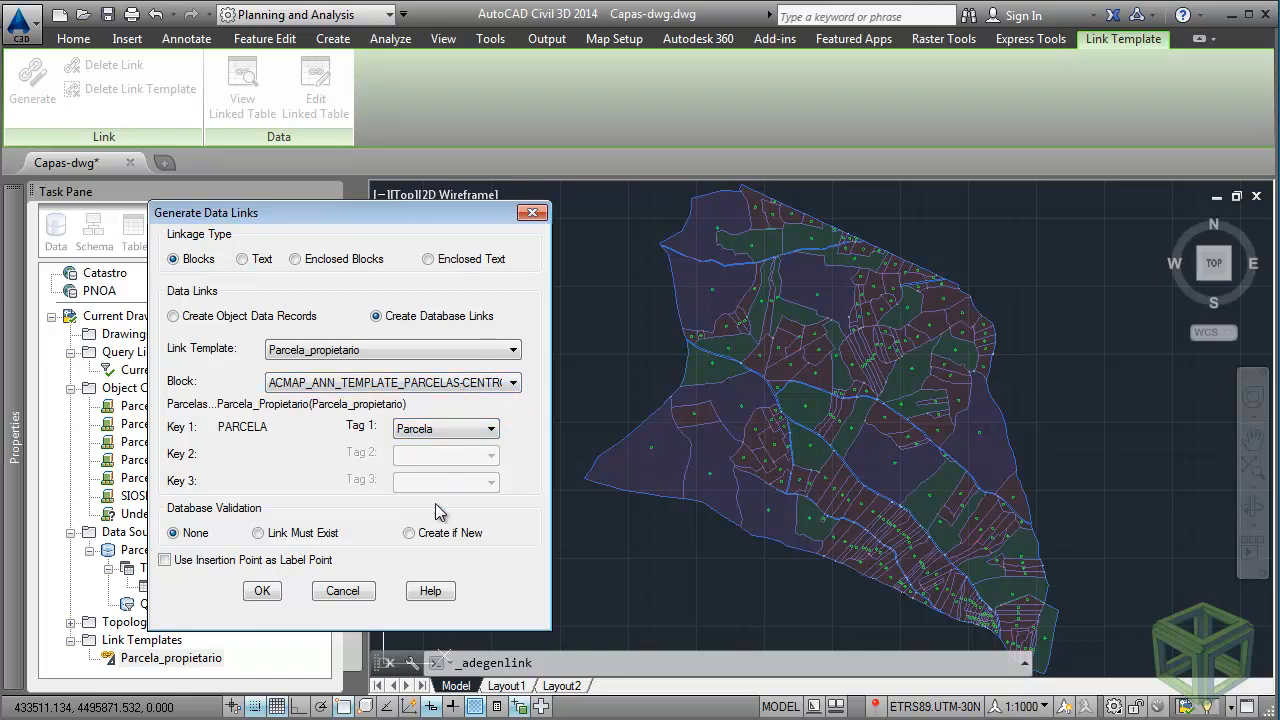
{"action": "left_click", "coordinate": [262, 591]}
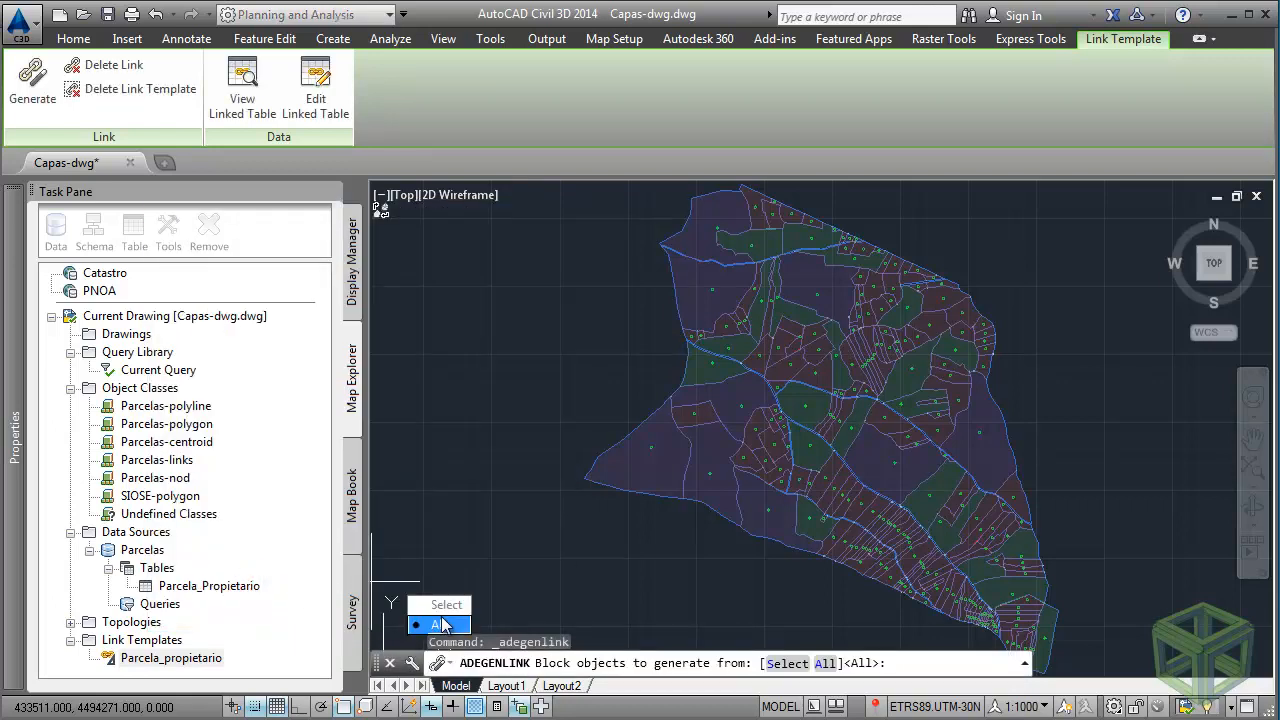
Choose to select the blocks individually and build a new object filter from the westernmost parcel's centroid block, replacing the existing criteria.
{"action": "left_click", "coordinate": [446, 604]}
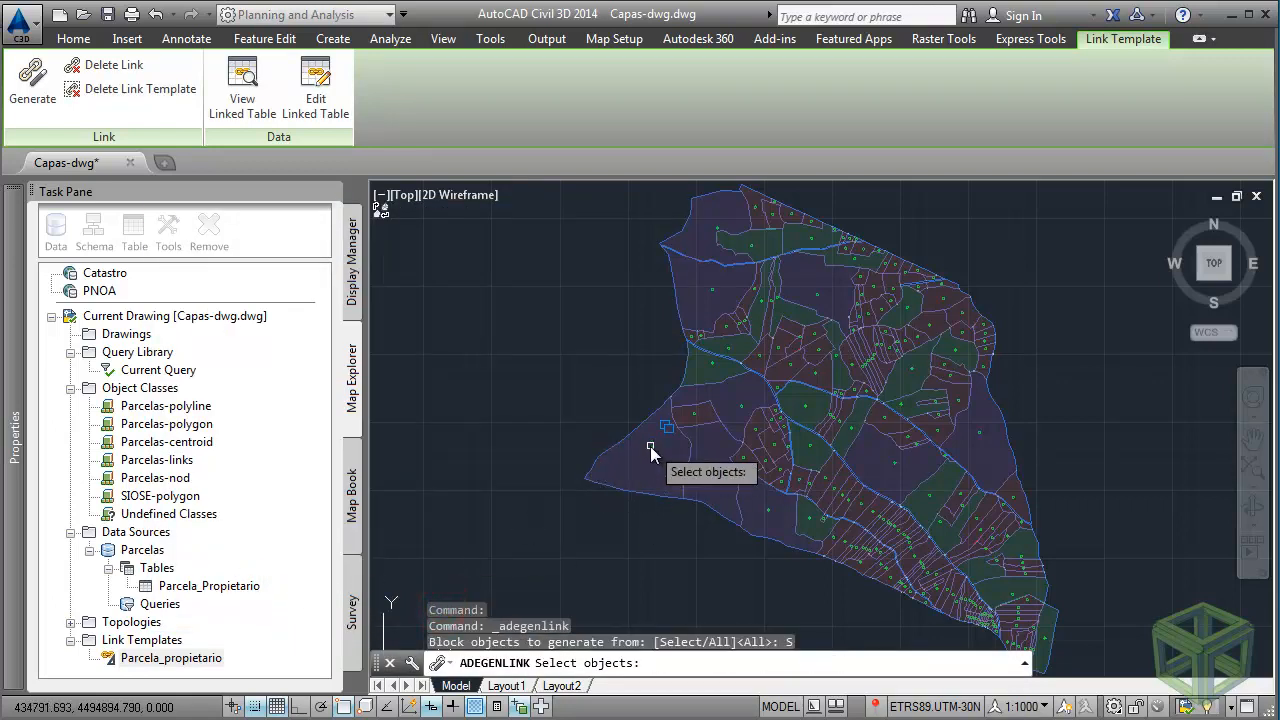
{"action": "type", "text": "'fi"}
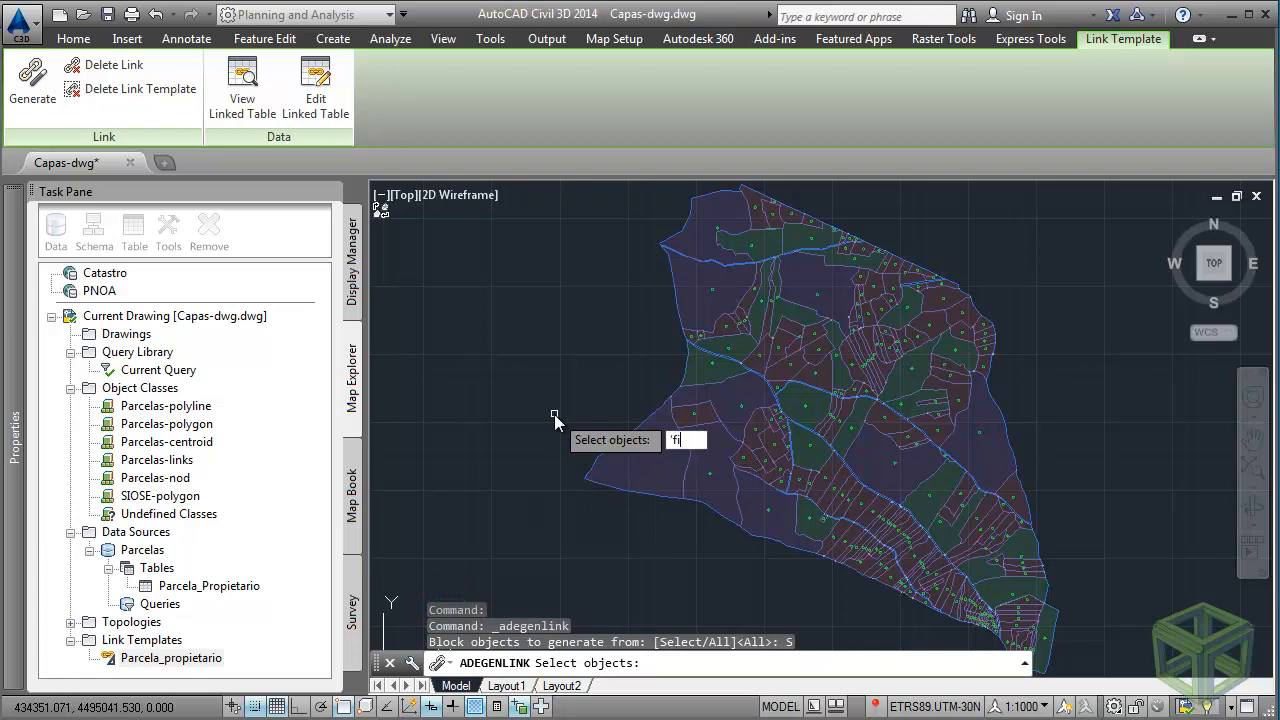
{"action": "key", "text": "Return"}
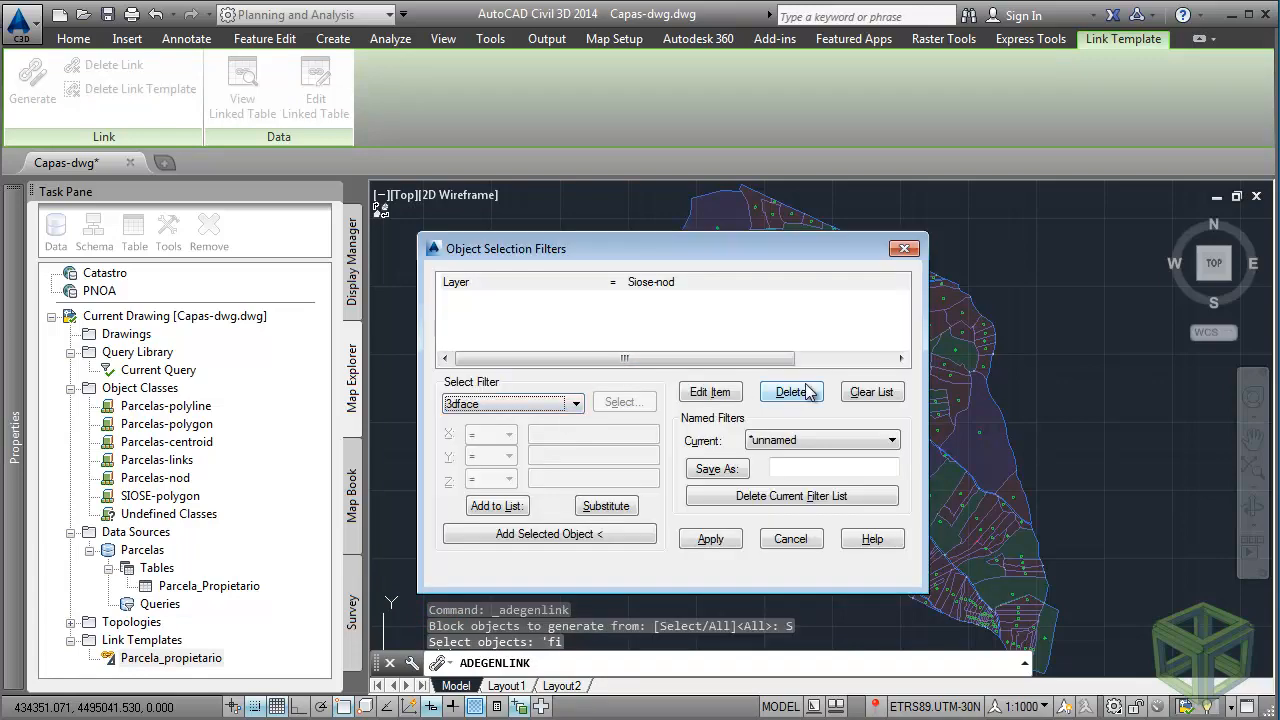
{"action": "left_click", "coordinate": [869, 392]}
{"action": "left_click", "coordinate": [560, 534]}
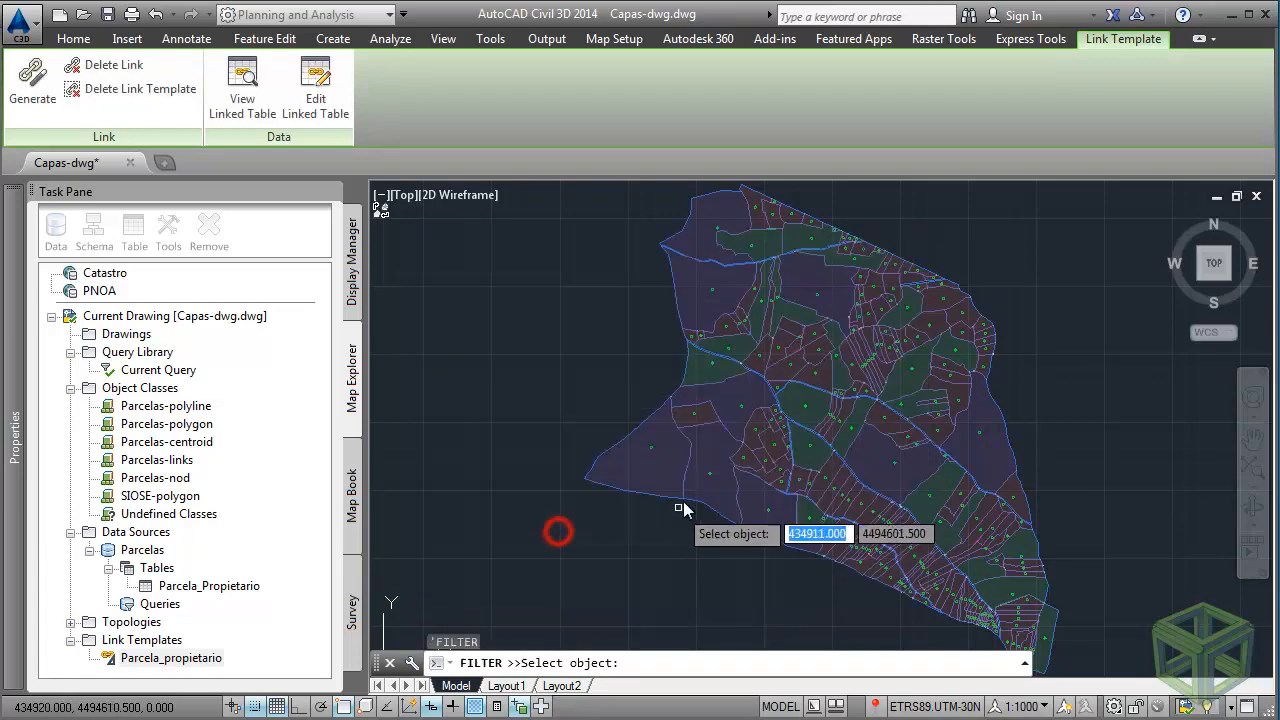
{"action": "left_click", "coordinate": [652, 449]}
{"action": "left_click", "coordinate": [719, 541]}
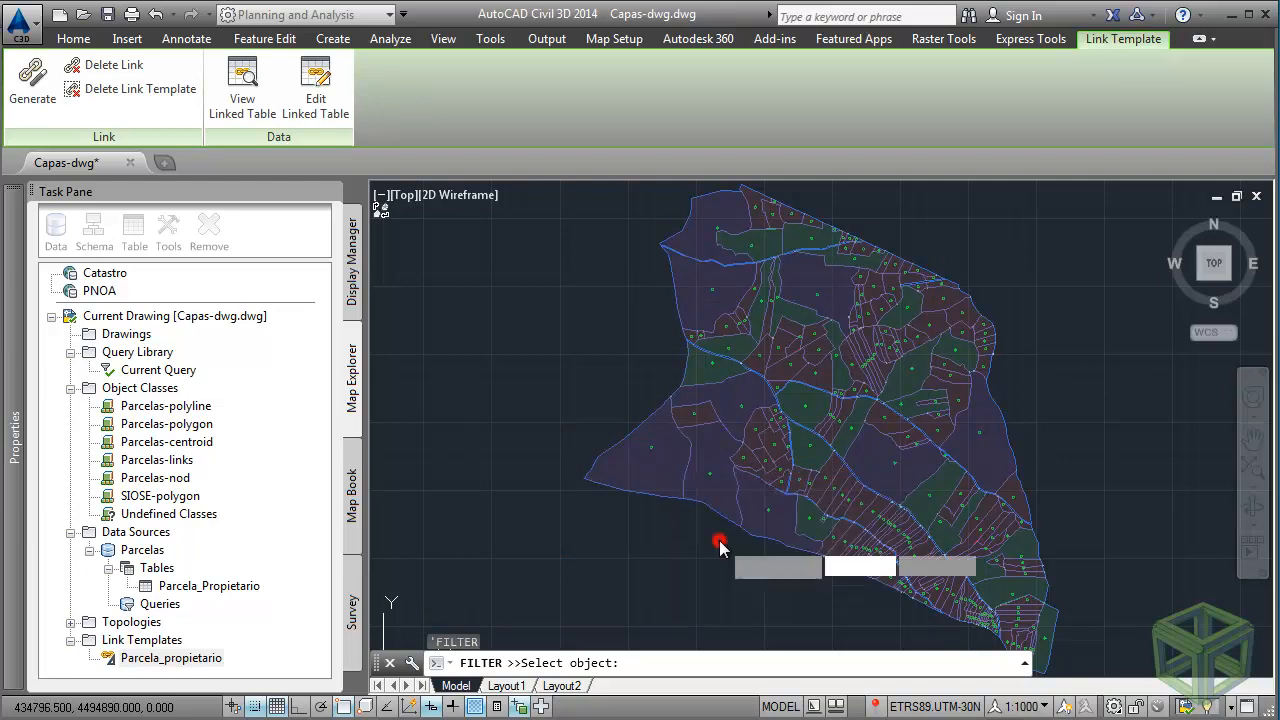
Reduce the filter to the Object = Block and Block Name = ACMAP_ANN_TEMPLATE_PARCELAS-CENTROID criteria.
{"action": "left_click", "coordinate": [680, 302]}
{"action": "left_click", "coordinate": [782, 391]}
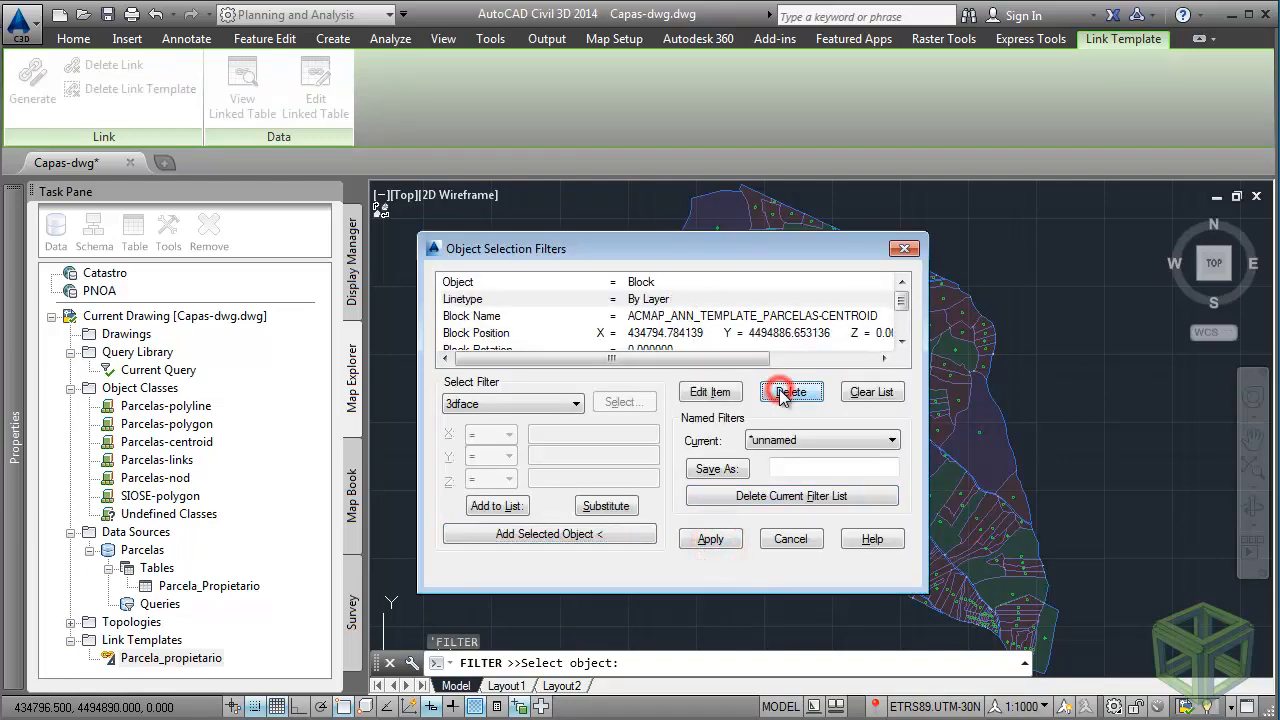
{"action": "left_click", "coordinate": [783, 391]}
{"action": "left_click", "coordinate": [684, 315]}
{"action": "left_click", "coordinate": [790, 391]}
{"action": "left_click", "coordinate": [790, 391]}
{"action": "left_click", "coordinate": [790, 391]}
{"action": "left_click", "coordinate": [790, 391]}
{"action": "left_click", "coordinate": [790, 391]}
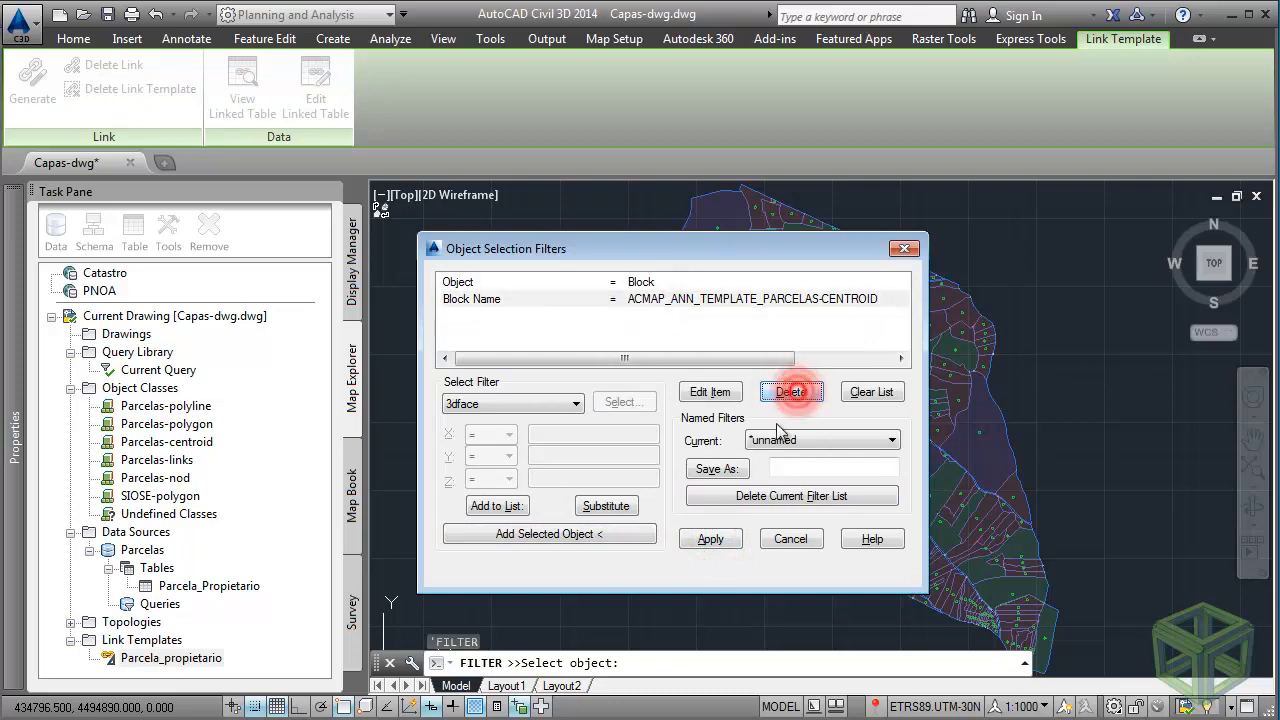
Apply the filter to all objects in the drawing and generate the database links on the matching centroid blocks.
{"action": "left_click", "coordinate": [715, 538]}
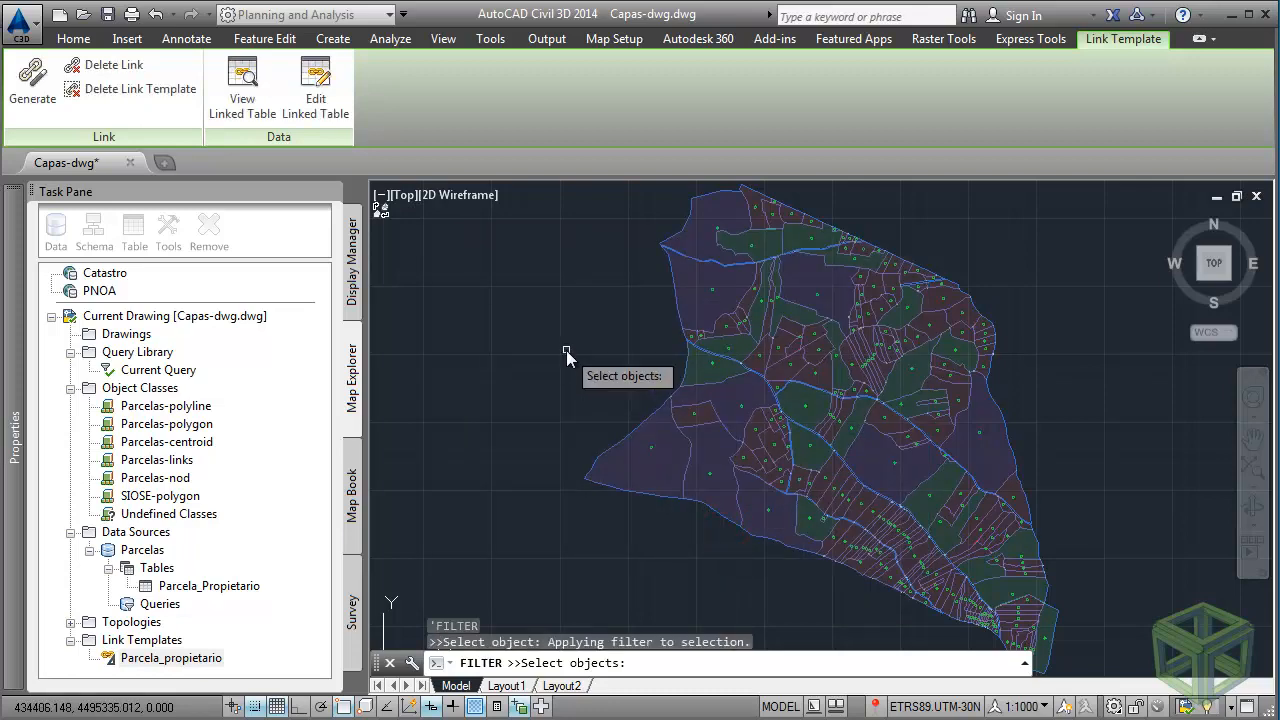
{"action": "type", "text": "all"}
{"action": "key", "text": "Return"}
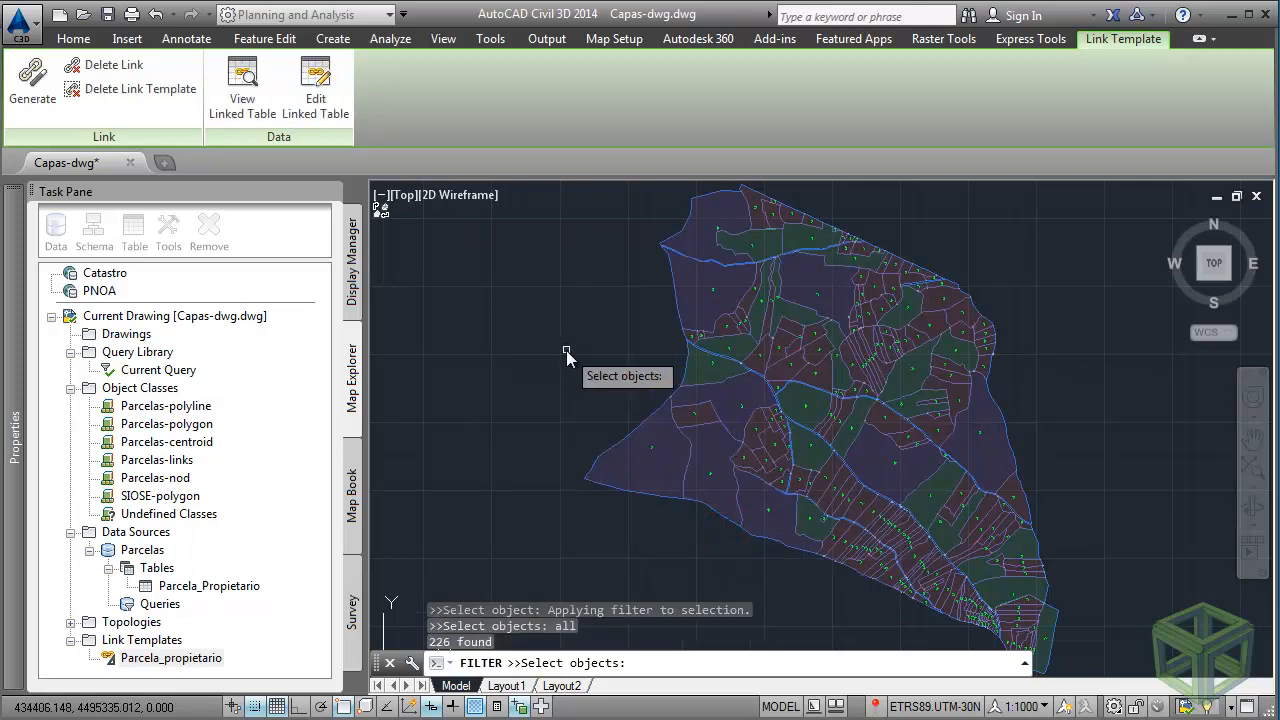
{"action": "key", "text": "Return"}
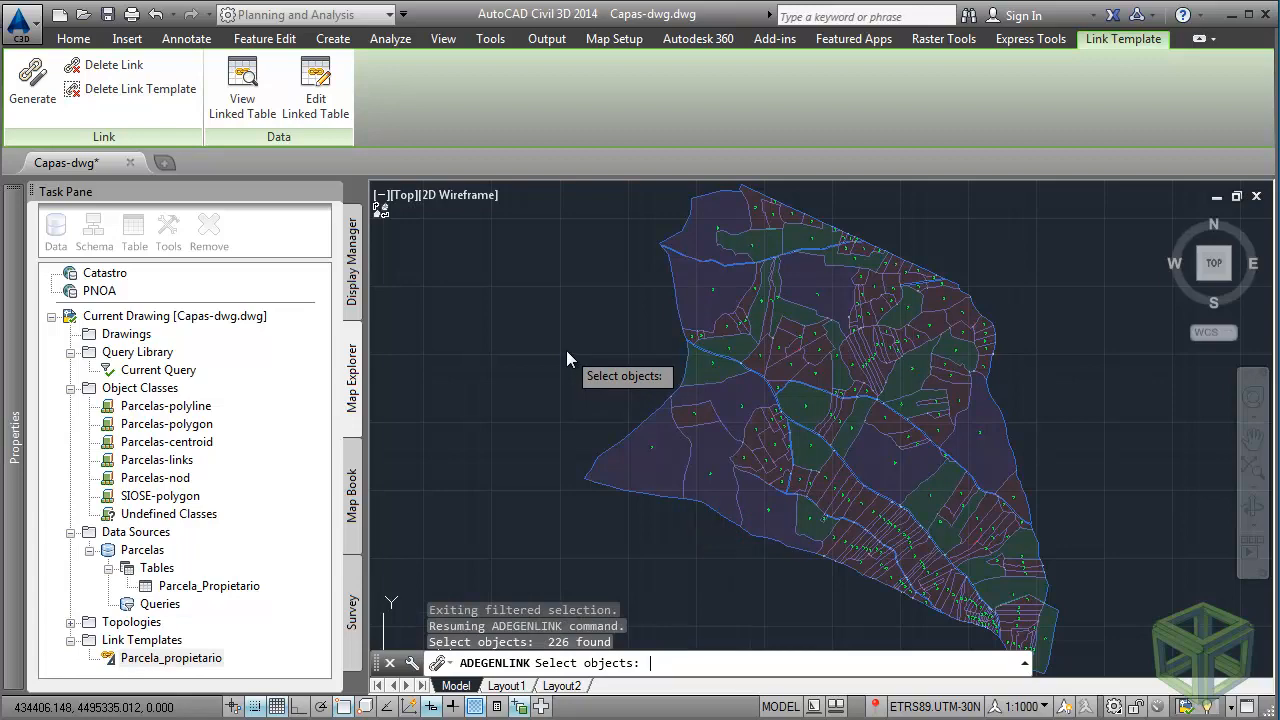
{"action": "key", "text": "Return"}
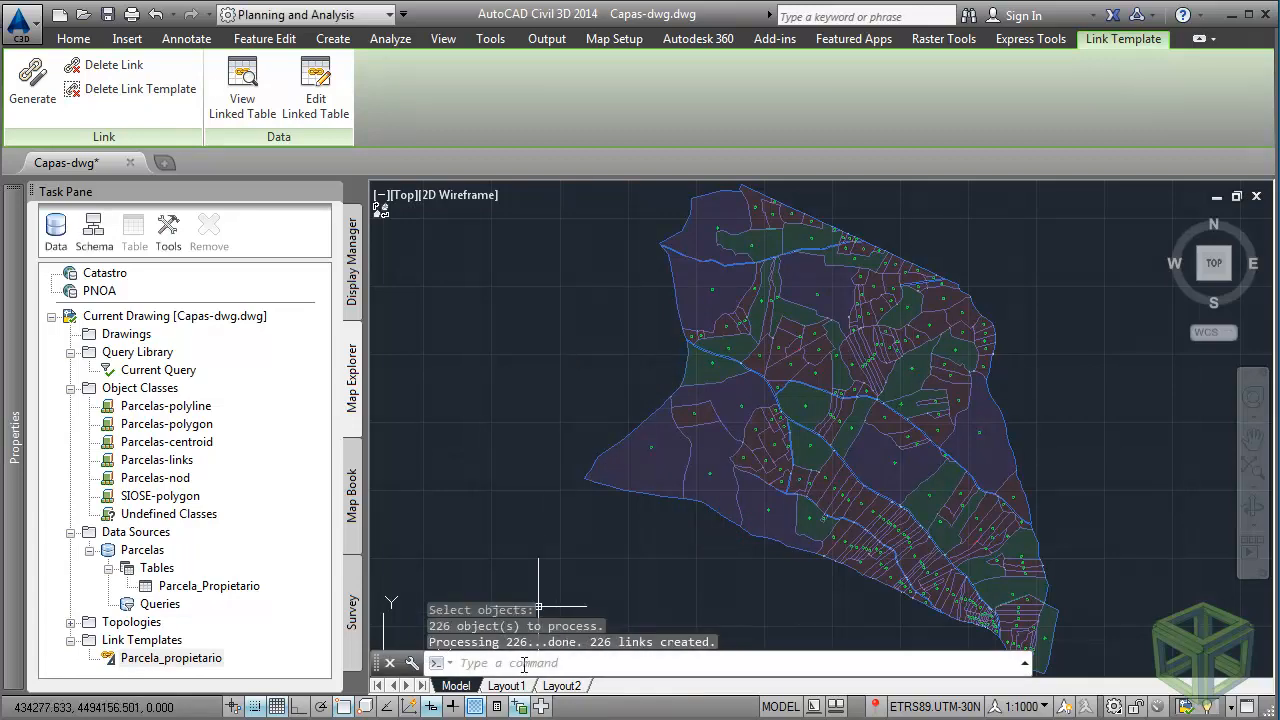
Check the linked Parcela_propietario owner data in the properties of the westernmost parcel's centroid block.
{"action": "scroll", "coordinate": [651, 450], "scroll_direction": "up", "scroll_amount": 6}
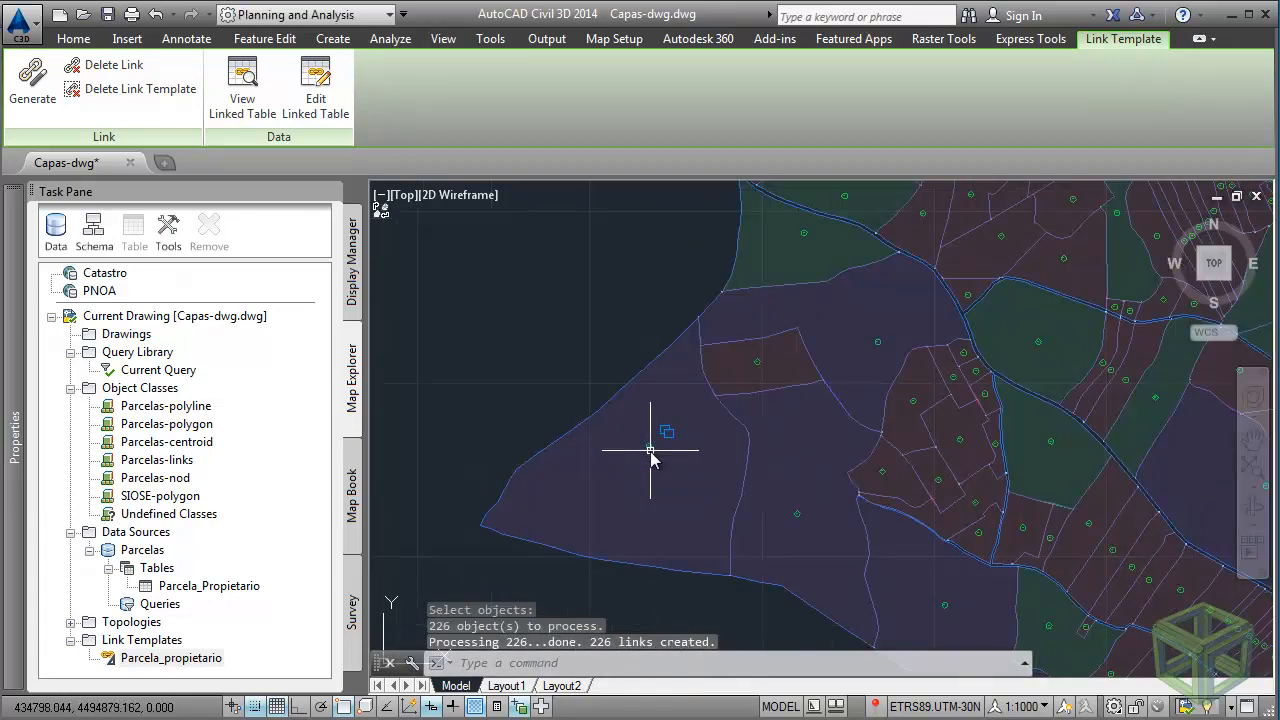
{"action": "left_click", "coordinate": [546, 280]}
{"action": "left_click", "coordinate": [685, 480]}
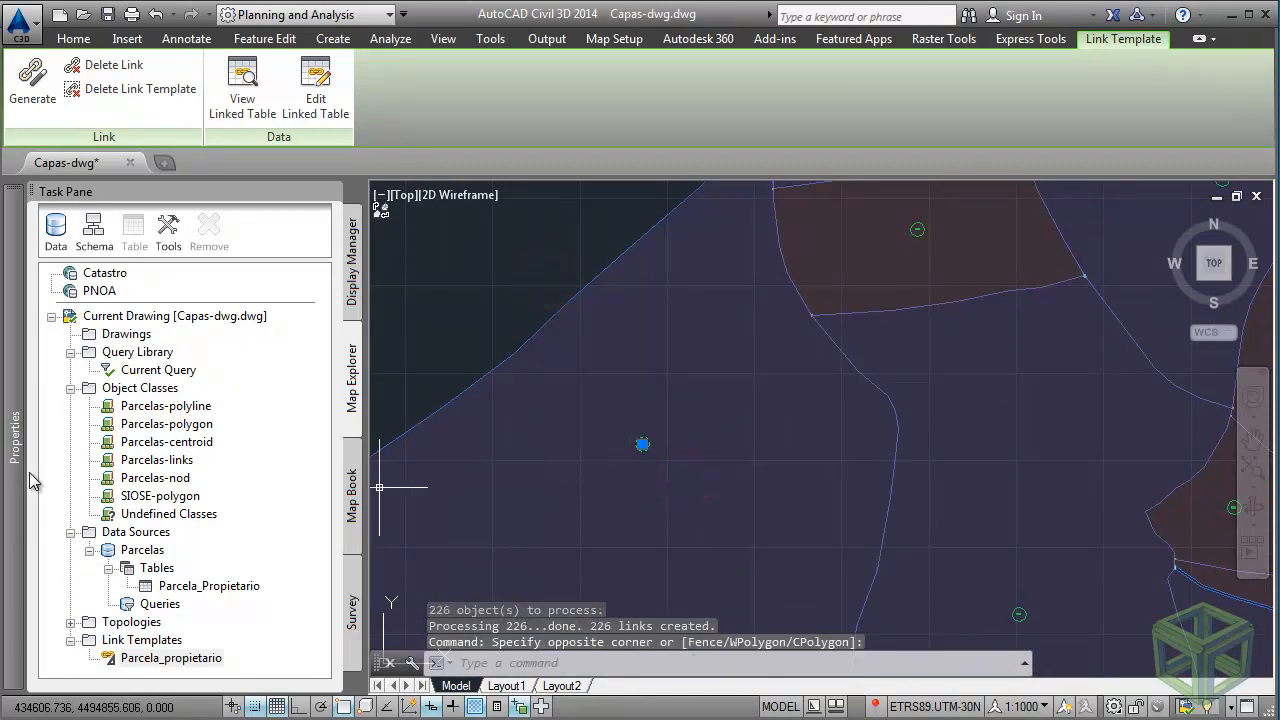
{"action": "mouse_move", "coordinate": [16, 470]}
{"action": "scroll", "coordinate": [228, 617], "scroll_direction": "down", "scroll_amount": 4}
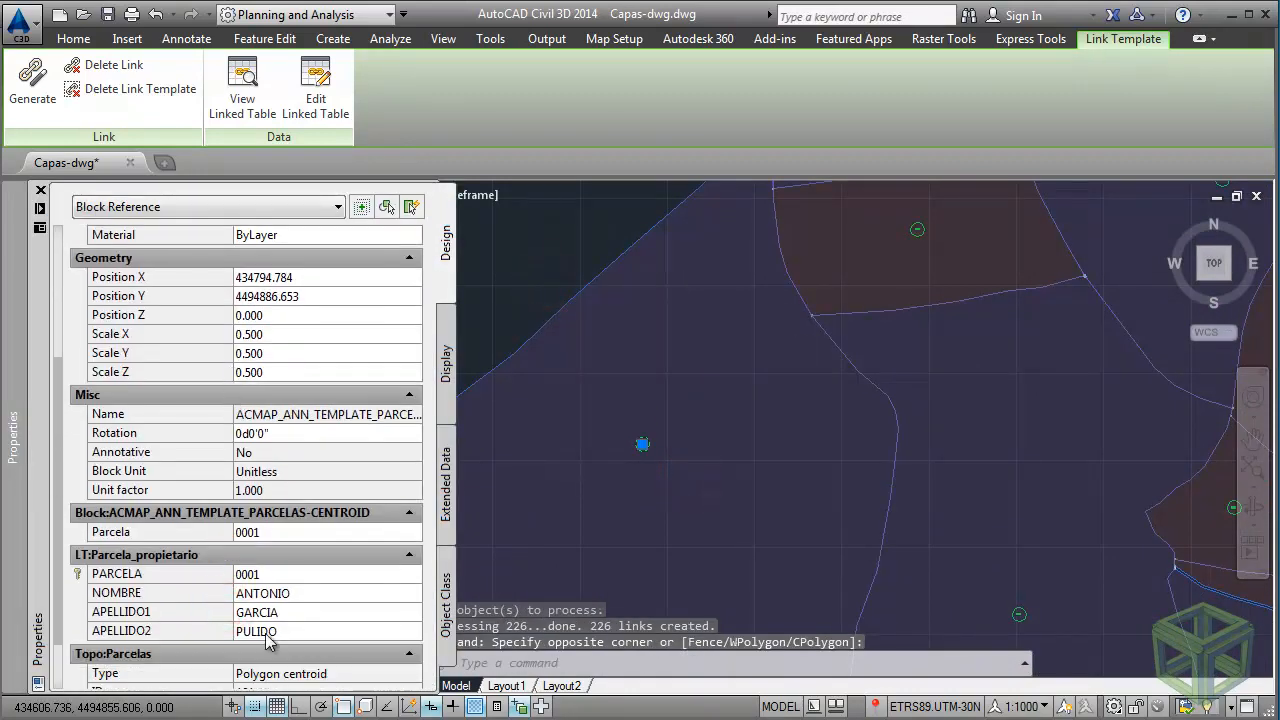
{"action": "scroll", "coordinate": [255, 655], "scroll_direction": "down", "scroll_amount": 2}
{"action": "key", "text": "Escape"}
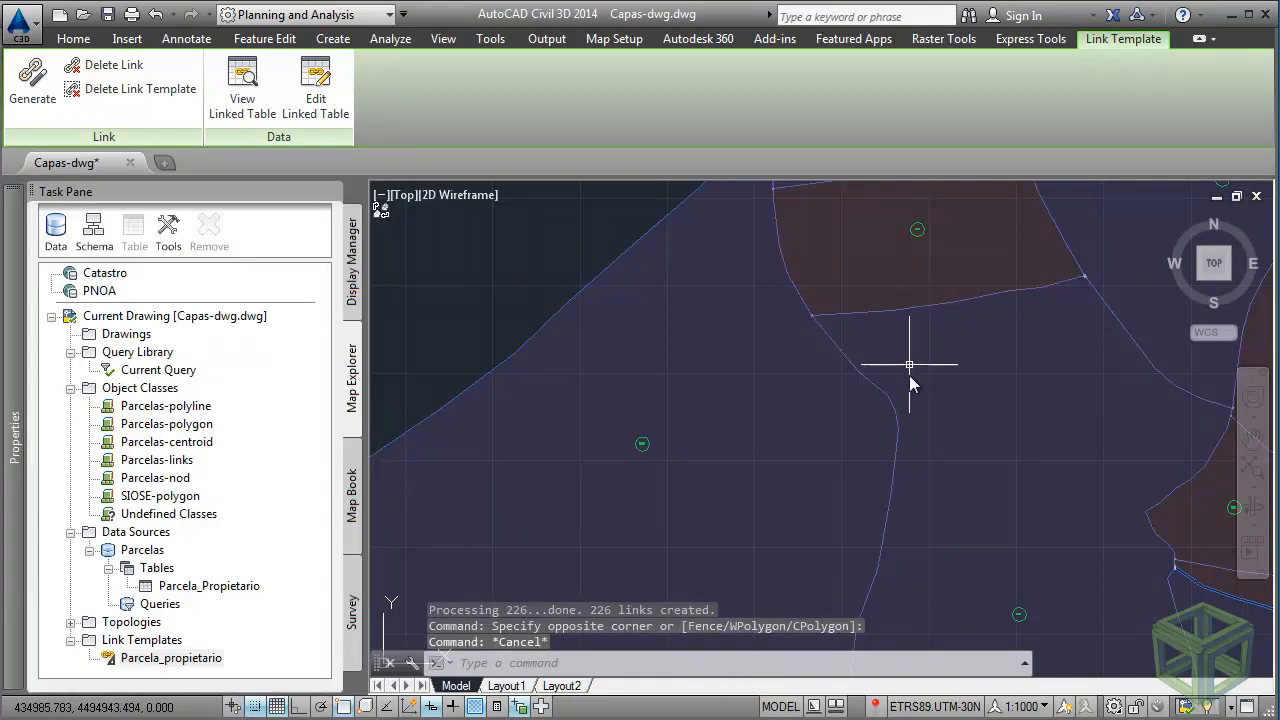
Check the linked owner data of the centroid block in the small reddish parcel northeast of the westernmost one.
{"action": "scroll", "coordinate": [860, 382], "scroll_direction": "down", "scroll_amount": 2}
{"action": "left_click", "coordinate": [694, 260]}
{"action": "key", "text": "Escape"}
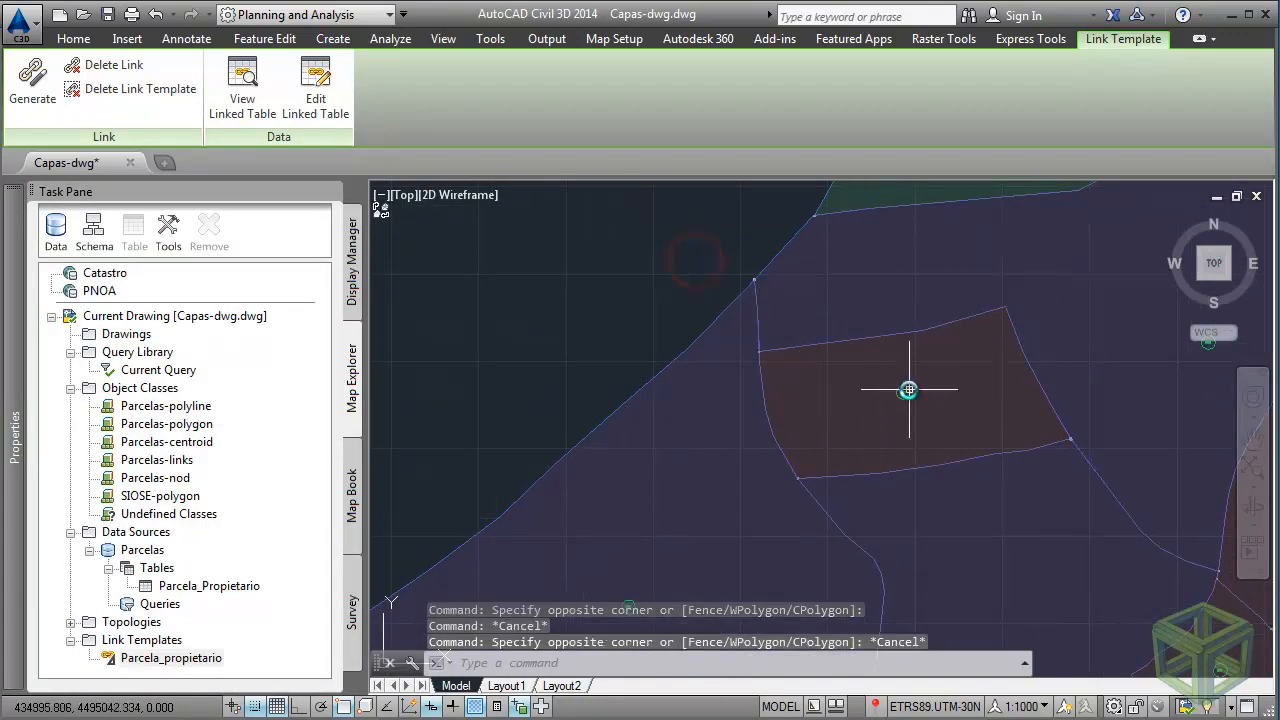
{"action": "left_click", "coordinate": [906, 390]}
{"action": "mouse_move", "coordinate": [4, 543]}
{"action": "left_click", "coordinate": [232, 597]}
{"action": "scroll", "coordinate": [256, 420], "scroll_direction": "down", "scroll_amount": 7}
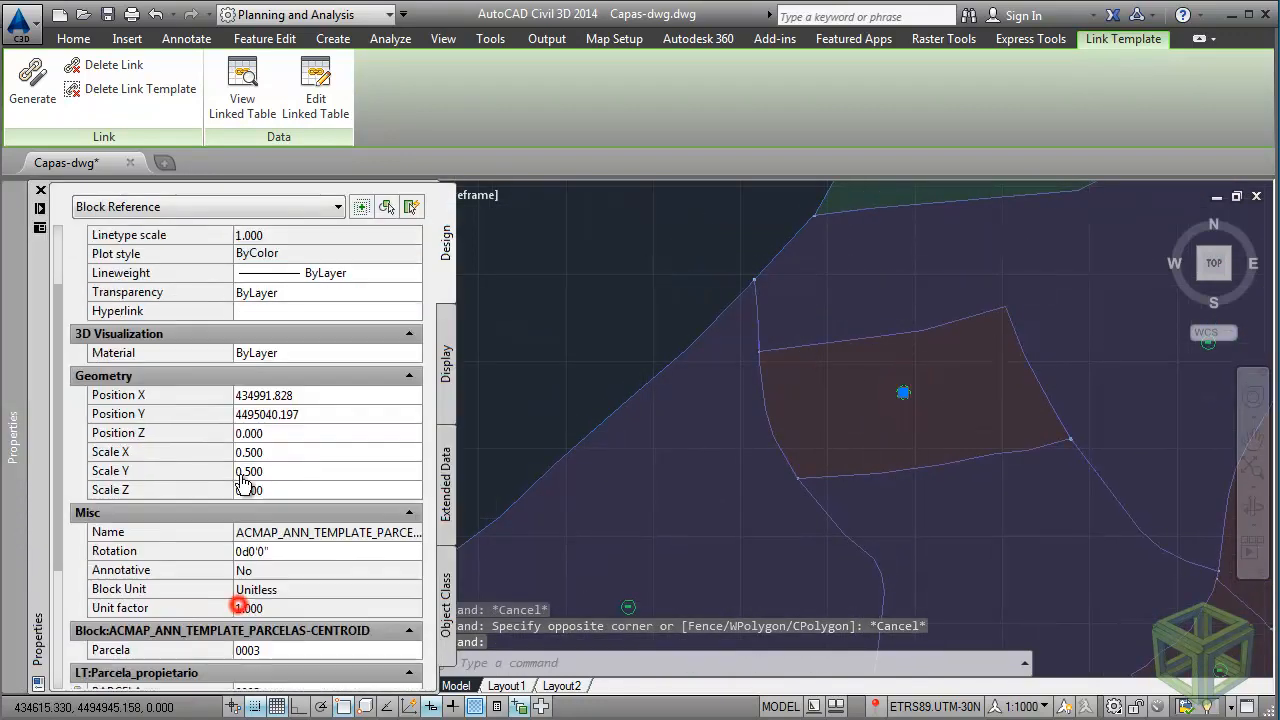
{"action": "left_click", "coordinate": [200, 513]}
{"action": "left_click", "coordinate": [200, 551]}
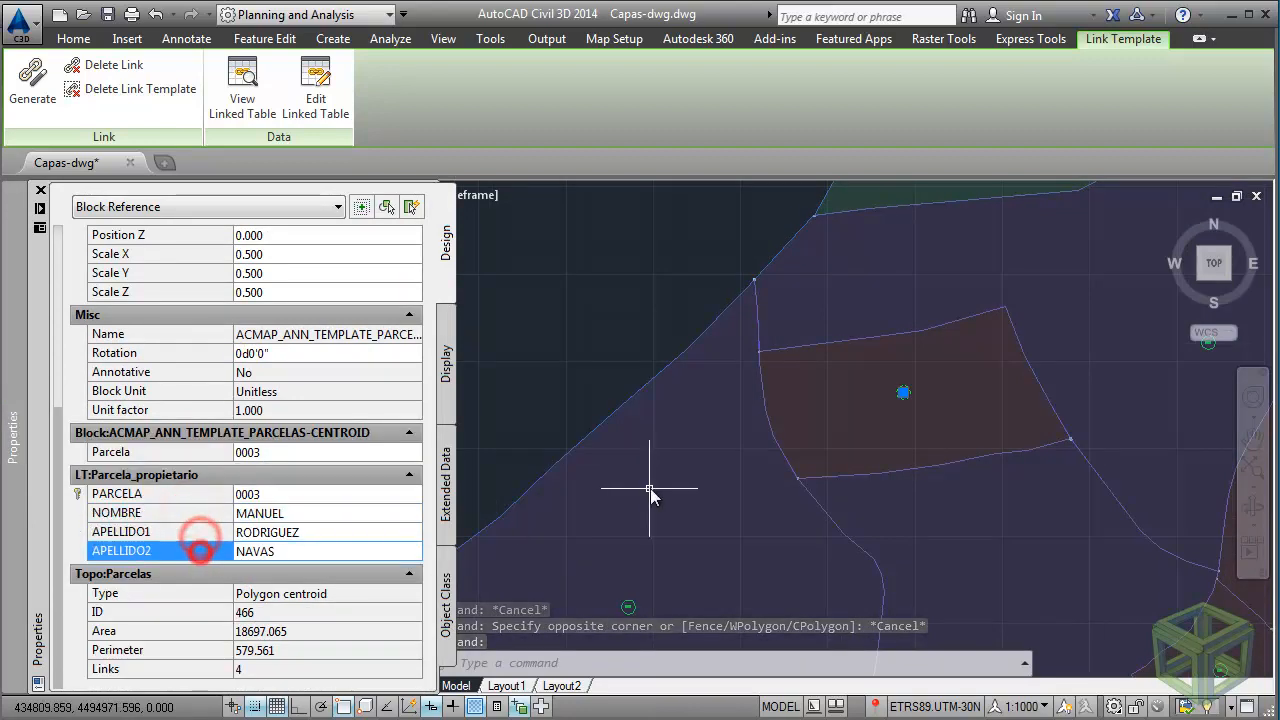
{"action": "key", "text": "Escape"}
Hide the Parcelas-topology display group and show only its Parcelas-centroid layer over the parcel polygons.
{"action": "scroll", "coordinate": [748, 450], "scroll_direction": "down", "scroll_amount": 4}
{"action": "scroll", "coordinate": [760, 458], "scroll_direction": "down", "scroll_amount": 5}
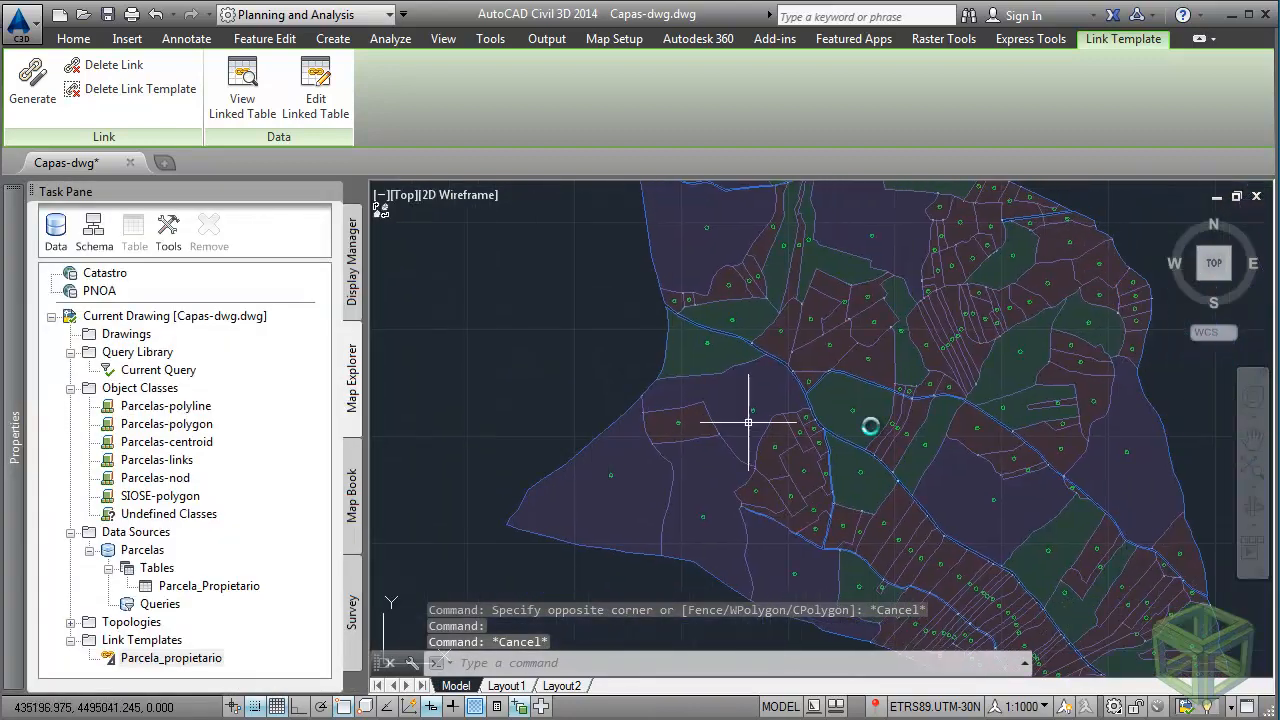
{"action": "left_click", "coordinate": [1250, 478]}
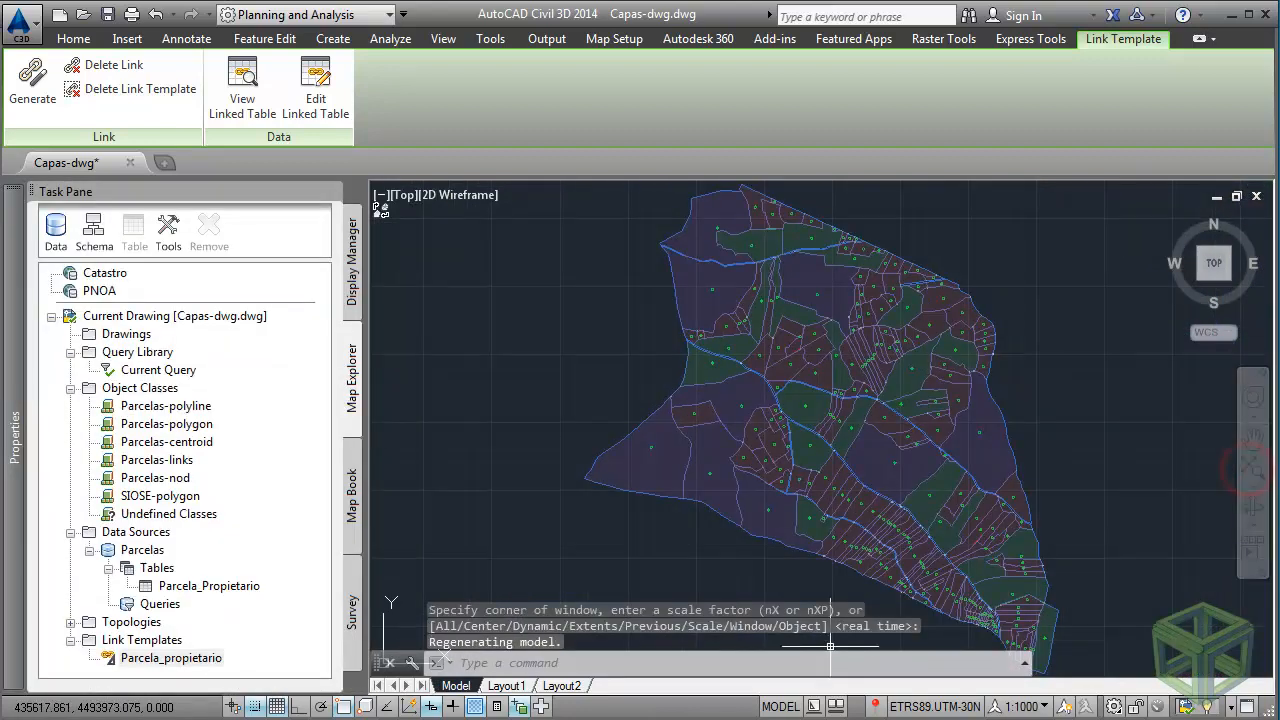
{"action": "left_click", "coordinate": [518, 589]}
{"action": "left_click", "coordinate": [510, 578]}
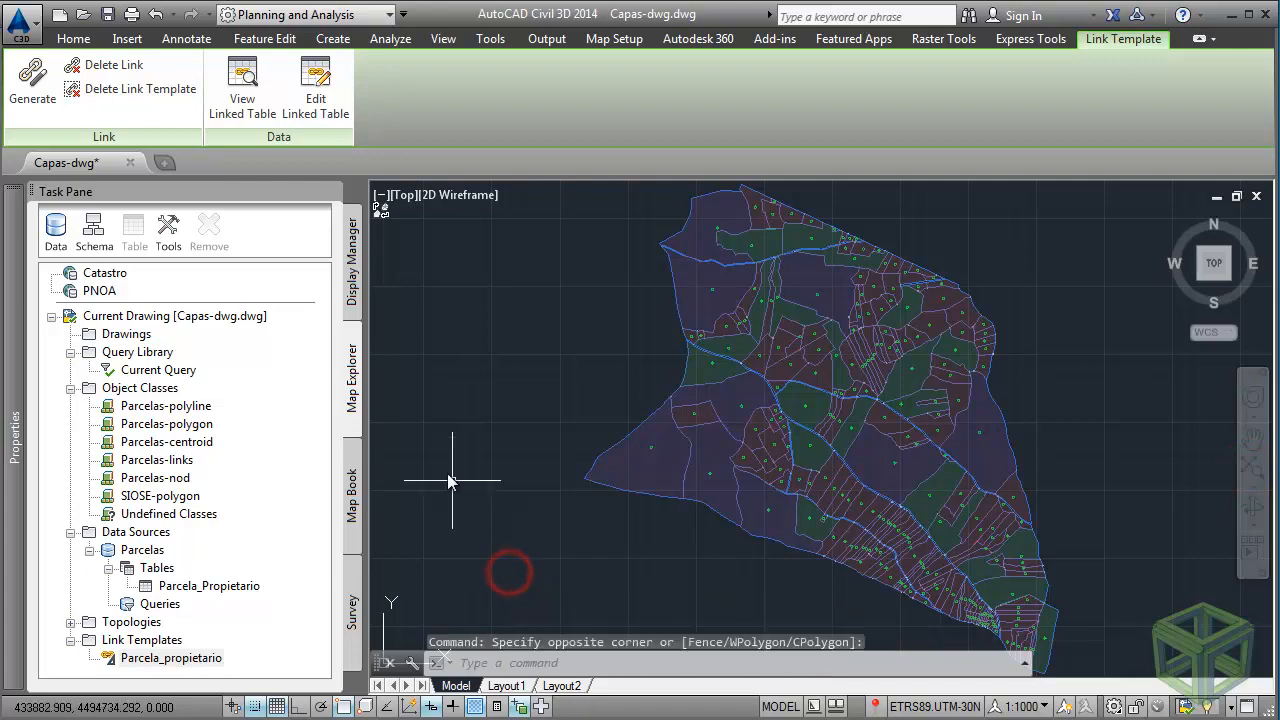
{"action": "left_click", "coordinate": [360, 295]}
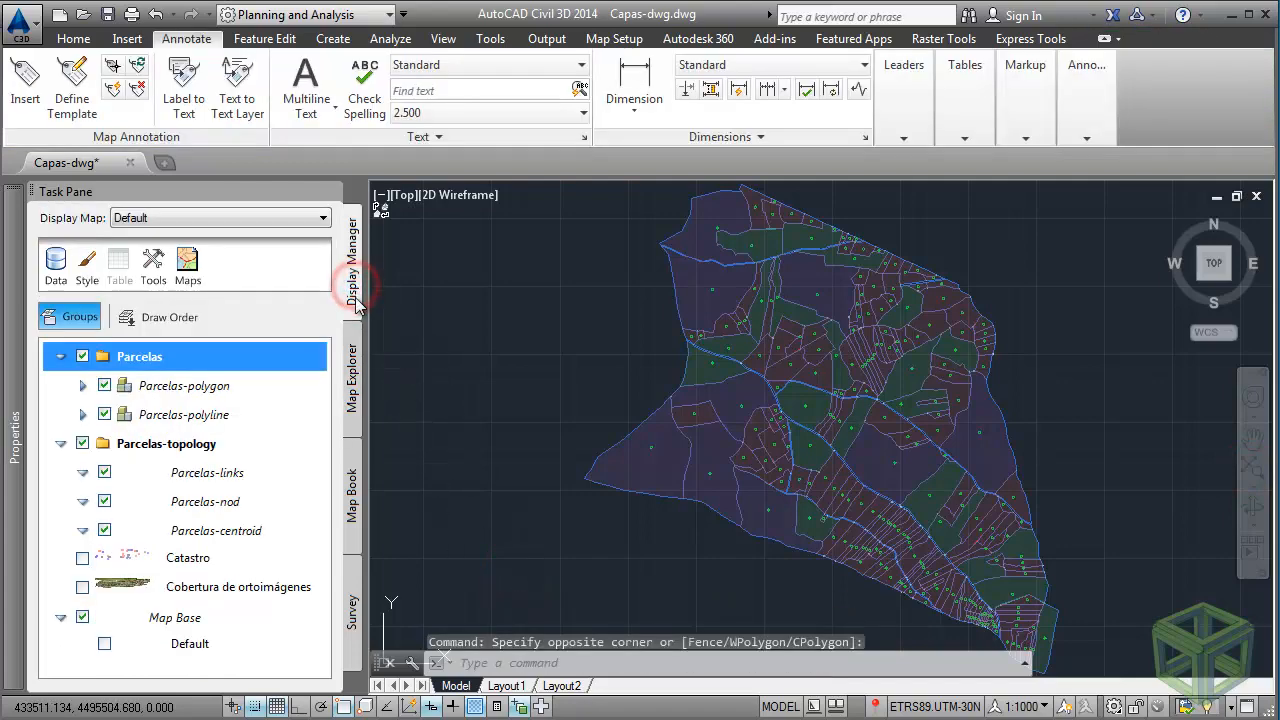
{"action": "left_click", "coordinate": [82, 443]}
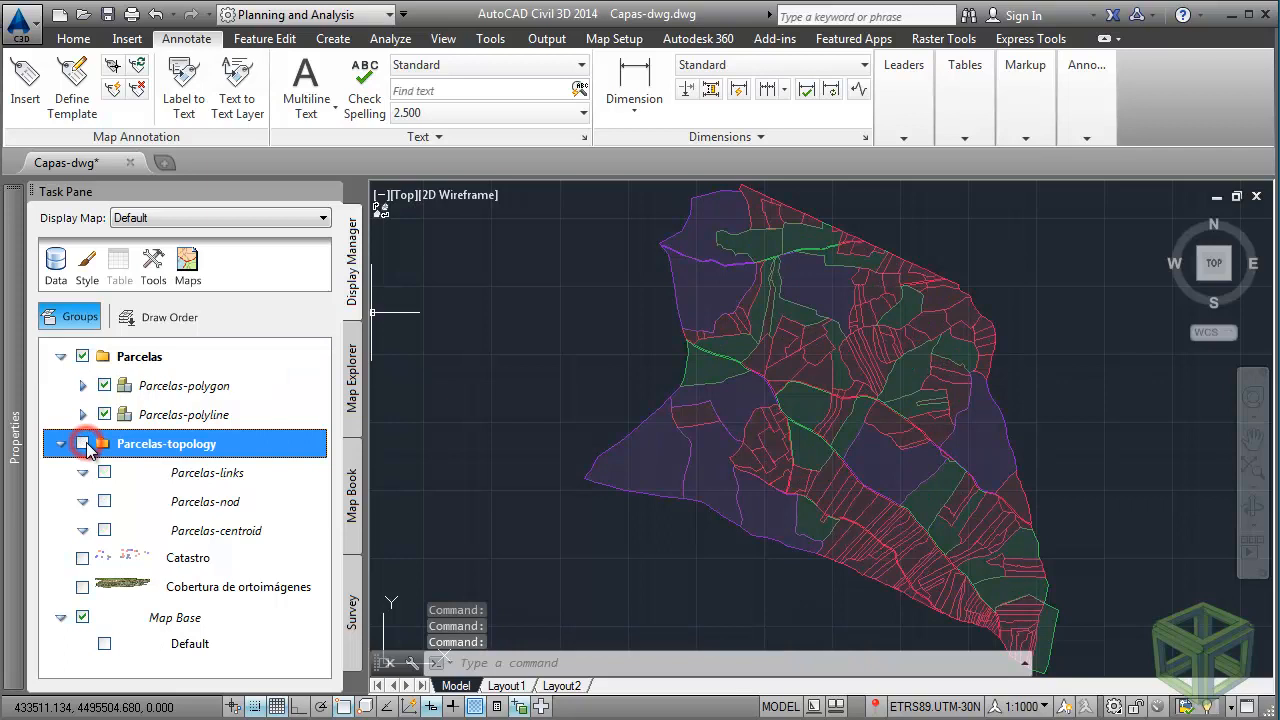
{"action": "left_click", "coordinate": [630, 434]}
{"action": "left_click", "coordinate": [705, 530]}
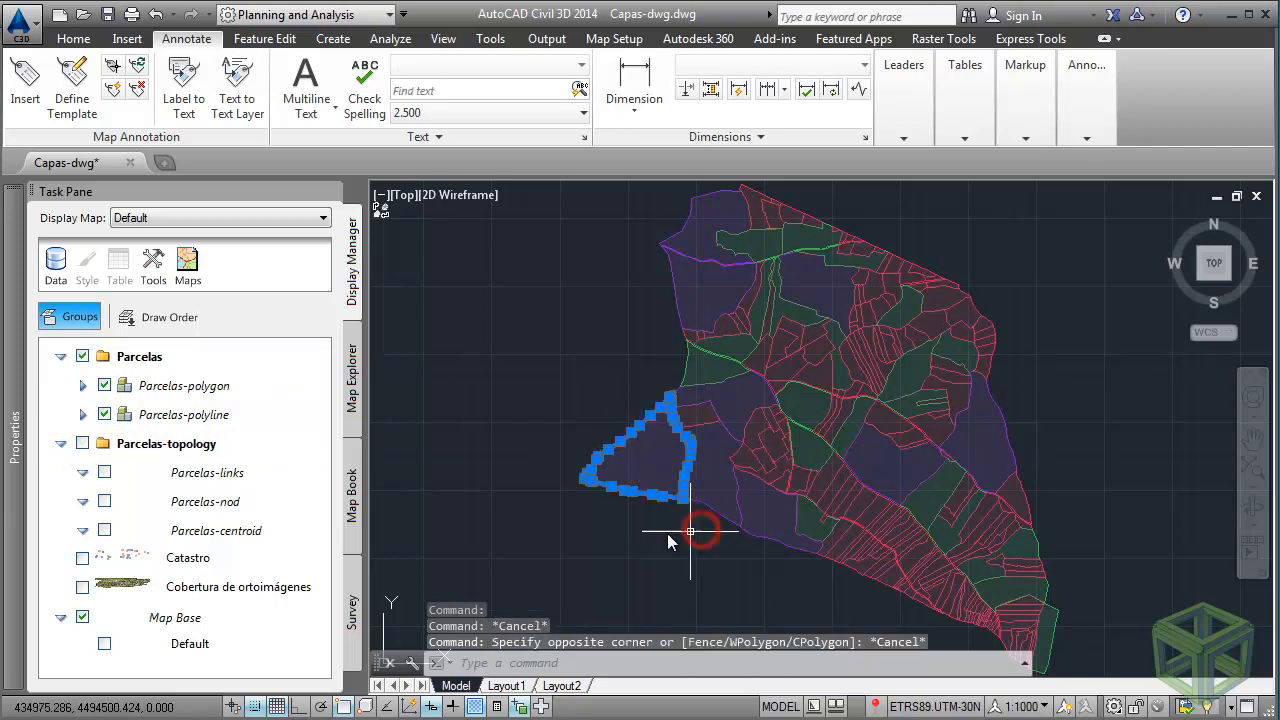
{"action": "key", "text": "Escape"}
{"action": "left_click", "coordinate": [104, 530]}
{"action": "left_click", "coordinate": [623, 401]}
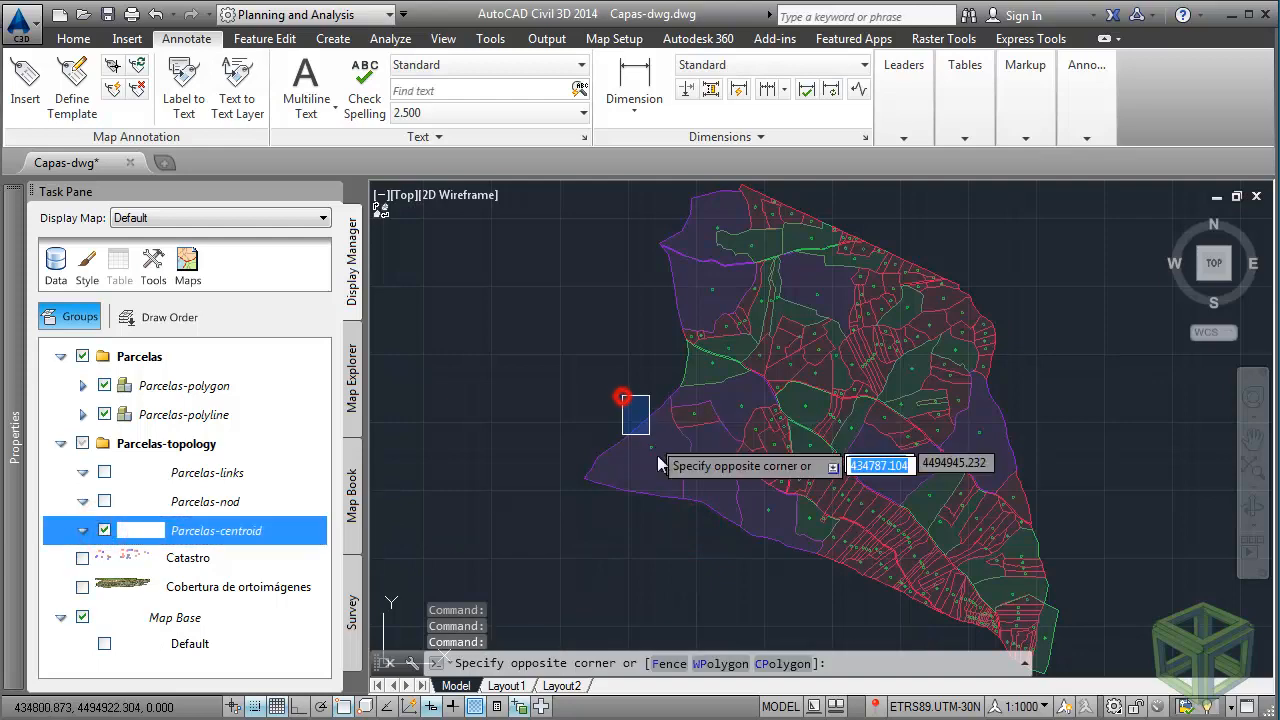
{"action": "left_click", "coordinate": [660, 459]}
{"action": "right_click", "coordinate": [591, 400]}
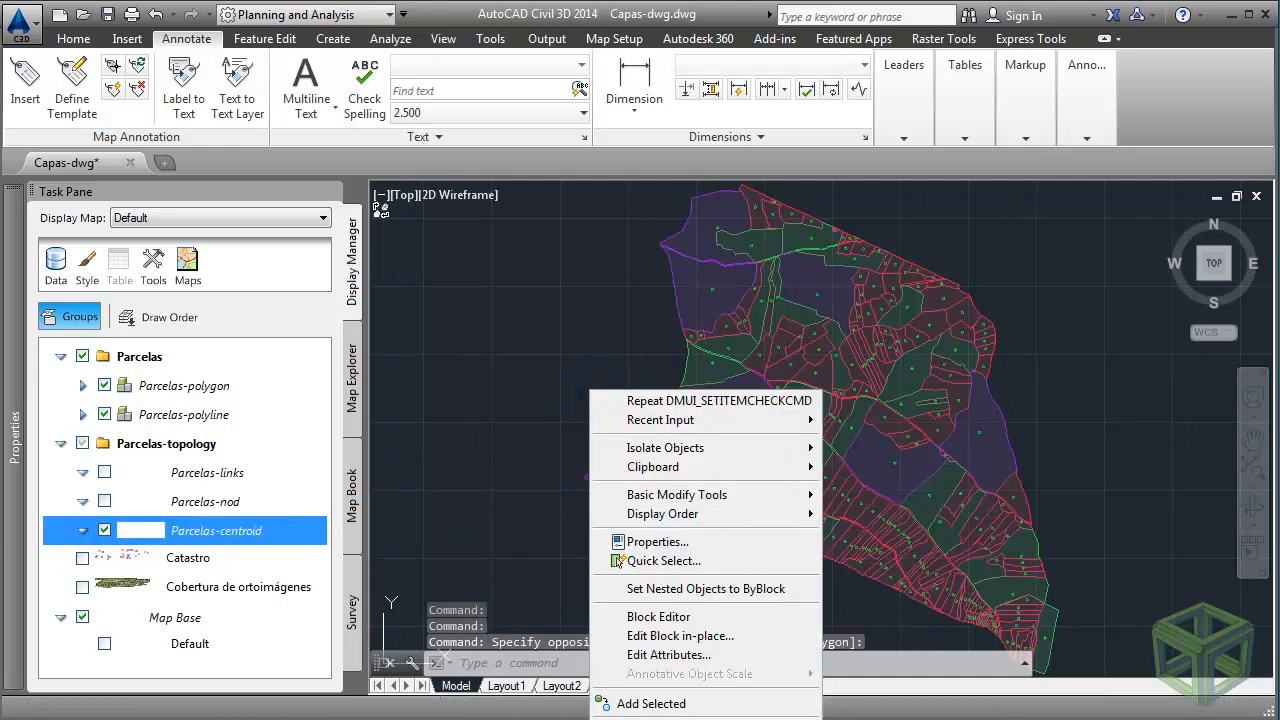
{"action": "left_click", "coordinate": [652, 719]}
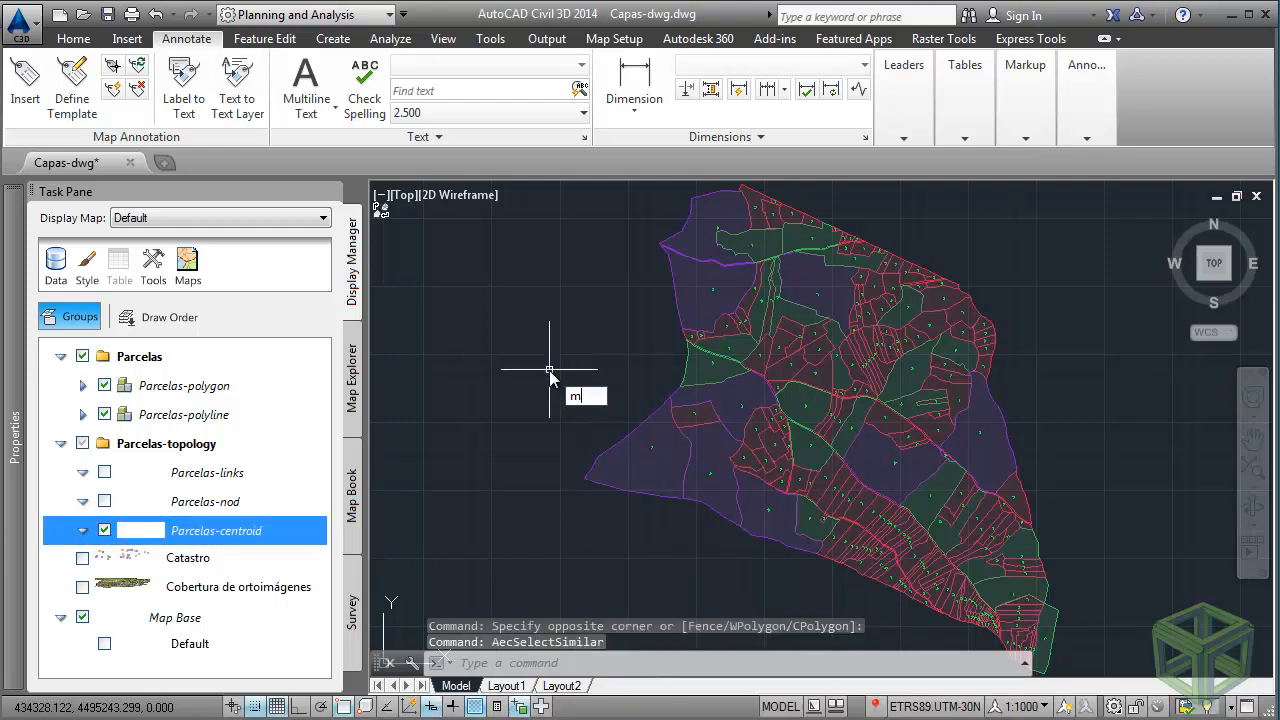
{"action": "key", "text": "Return"}
{"action": "key", "text": "Escape"}
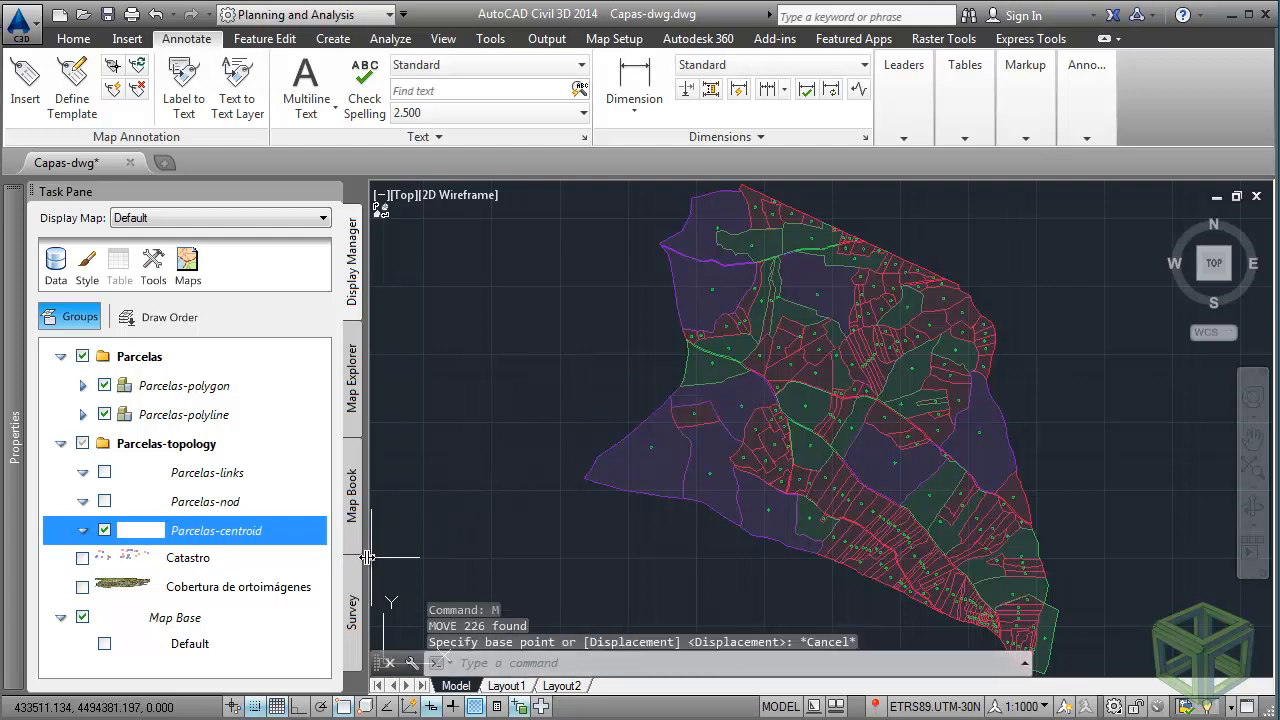
Start generating Parcela_propietario data links again, with Enclosed Blocks as the linkage type and creation of database links.
{"action": "left_click", "coordinate": [352, 393]}
{"action": "left_click", "coordinate": [200, 660]}
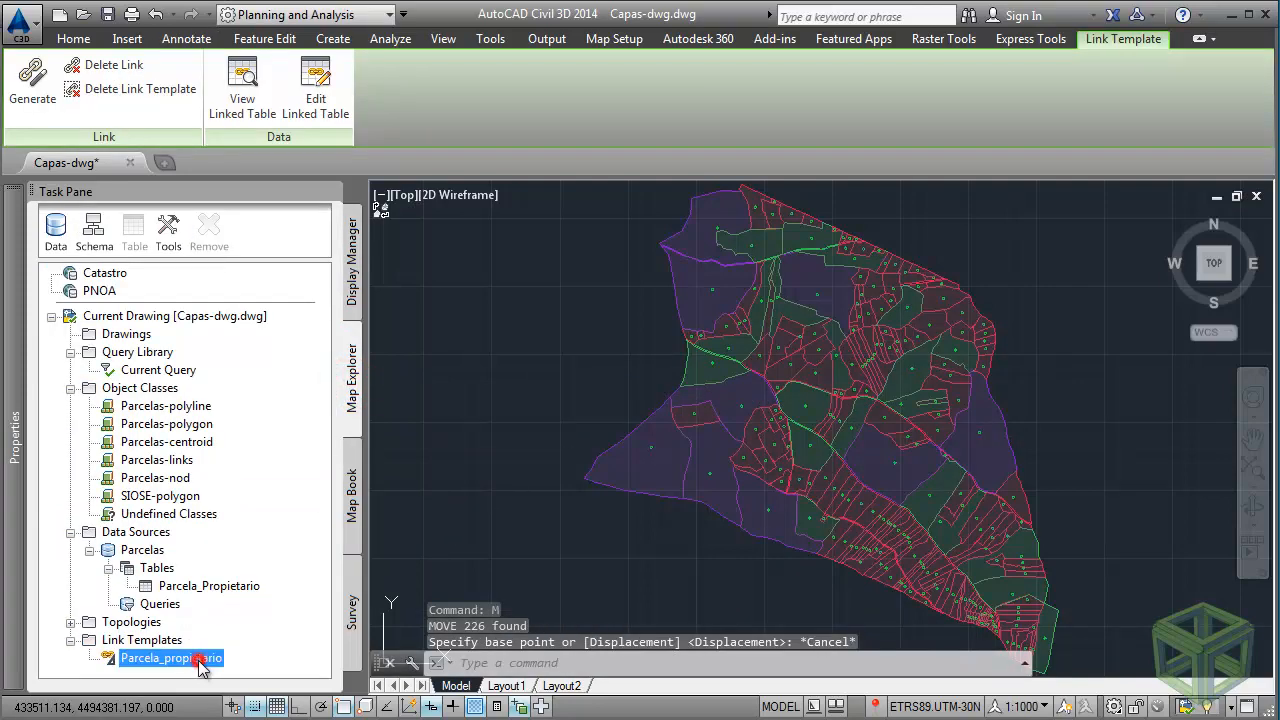
{"action": "left_click", "coordinate": [32, 80]}
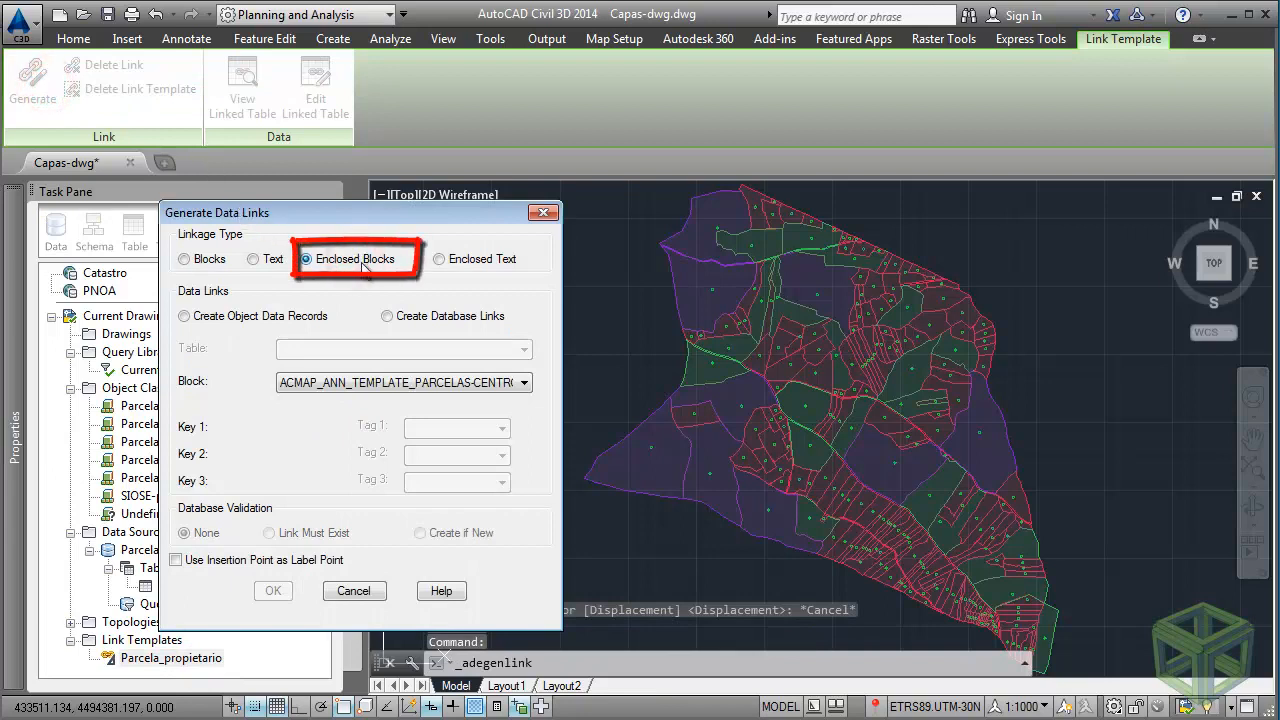
{"action": "left_click", "coordinate": [436, 318]}
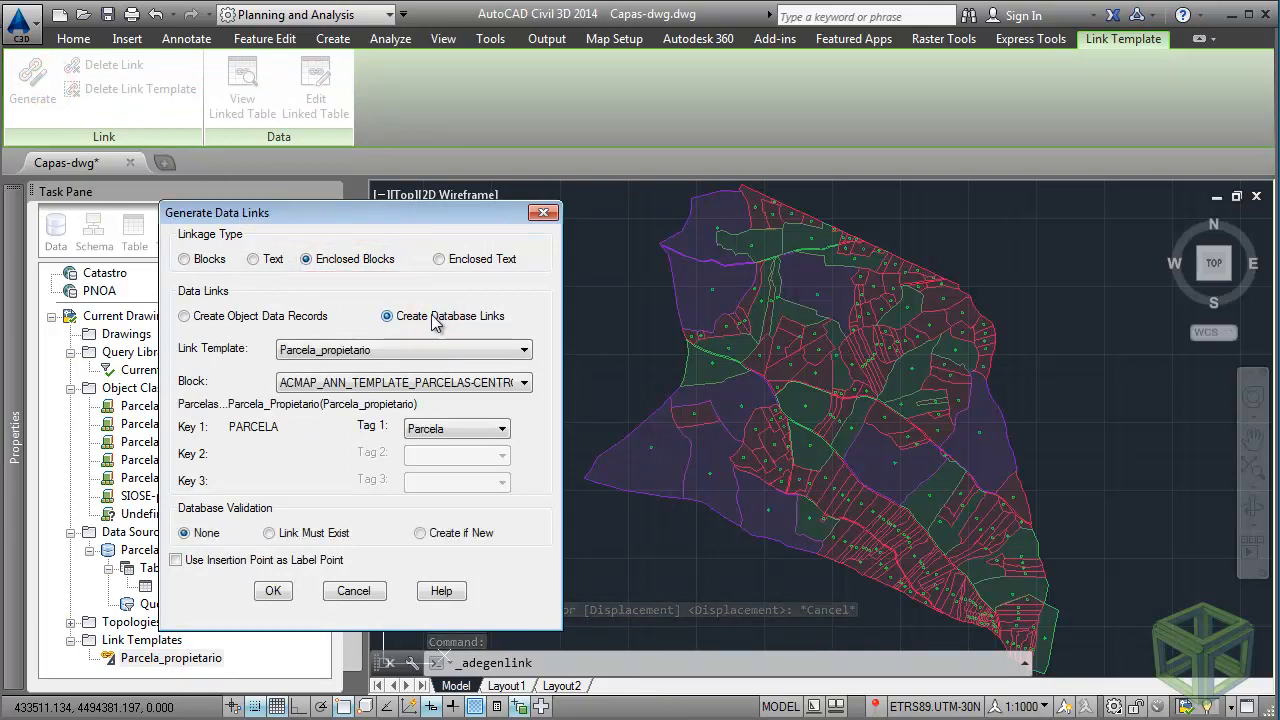
Configure the database links with the Parcela_propietario link template, the ACMAP_ANN_TEMPLATE_PARCELAS-CENTROID block and Parcela as Tag 1, and accept.
{"action": "left_click", "coordinate": [522, 350]}
{"action": "left_click", "coordinate": [522, 350]}
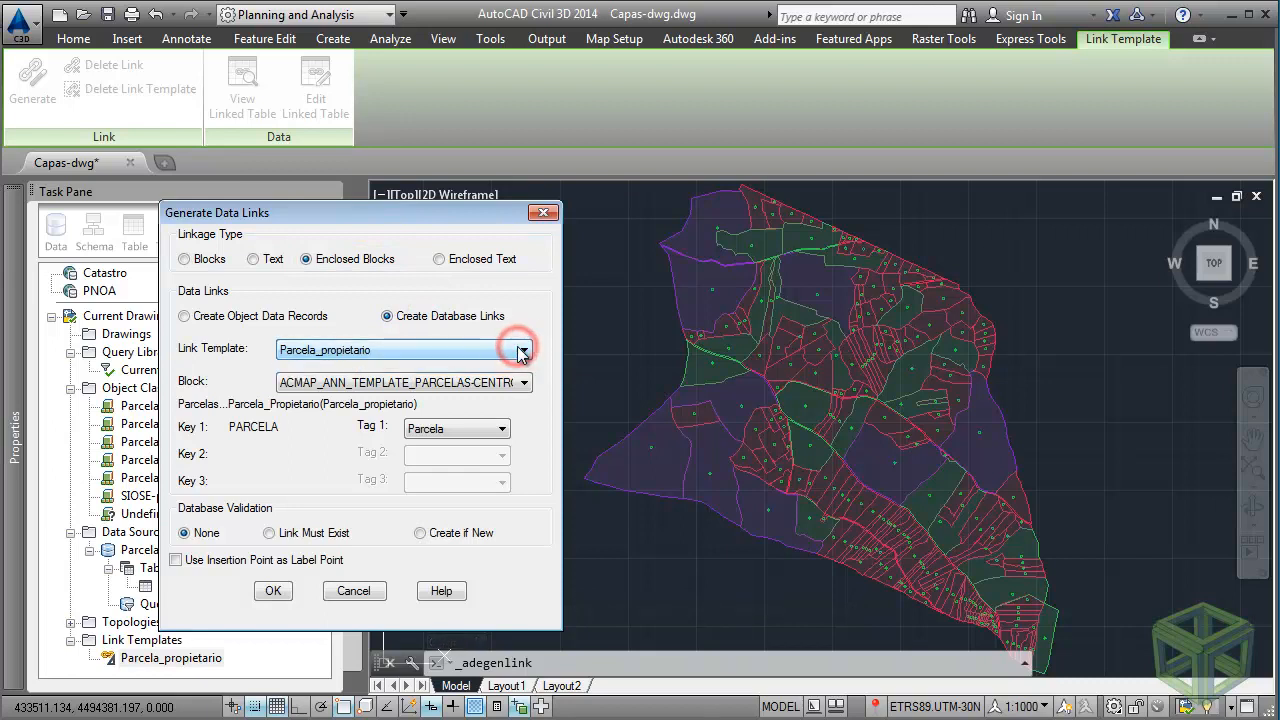
{"action": "left_click", "coordinate": [518, 382]}
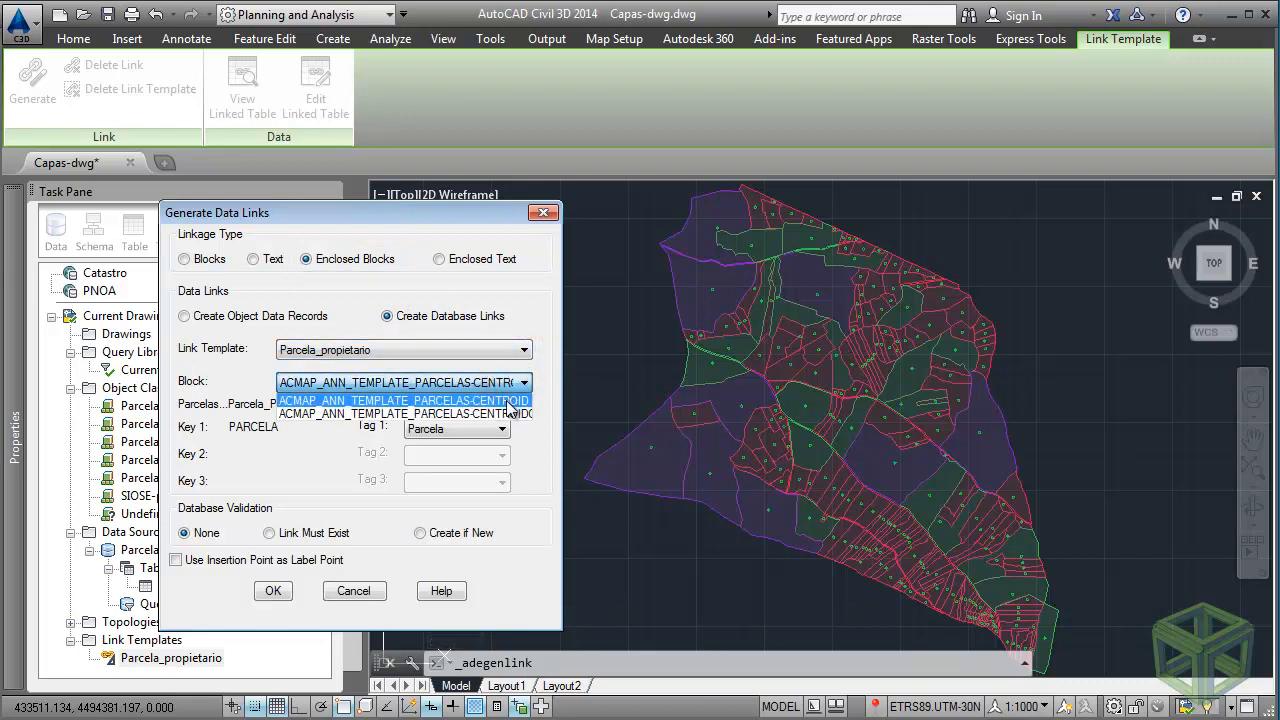
{"action": "left_click", "coordinate": [506, 401]}
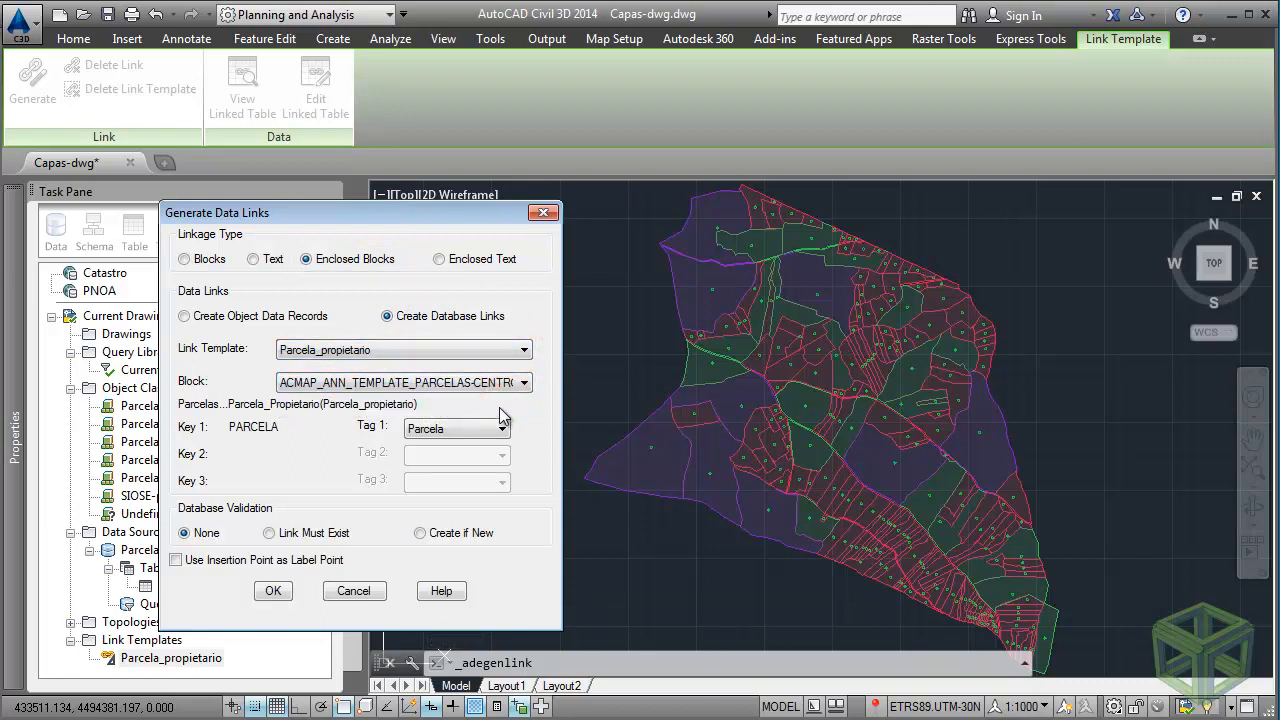
{"action": "left_click", "coordinate": [499, 430]}
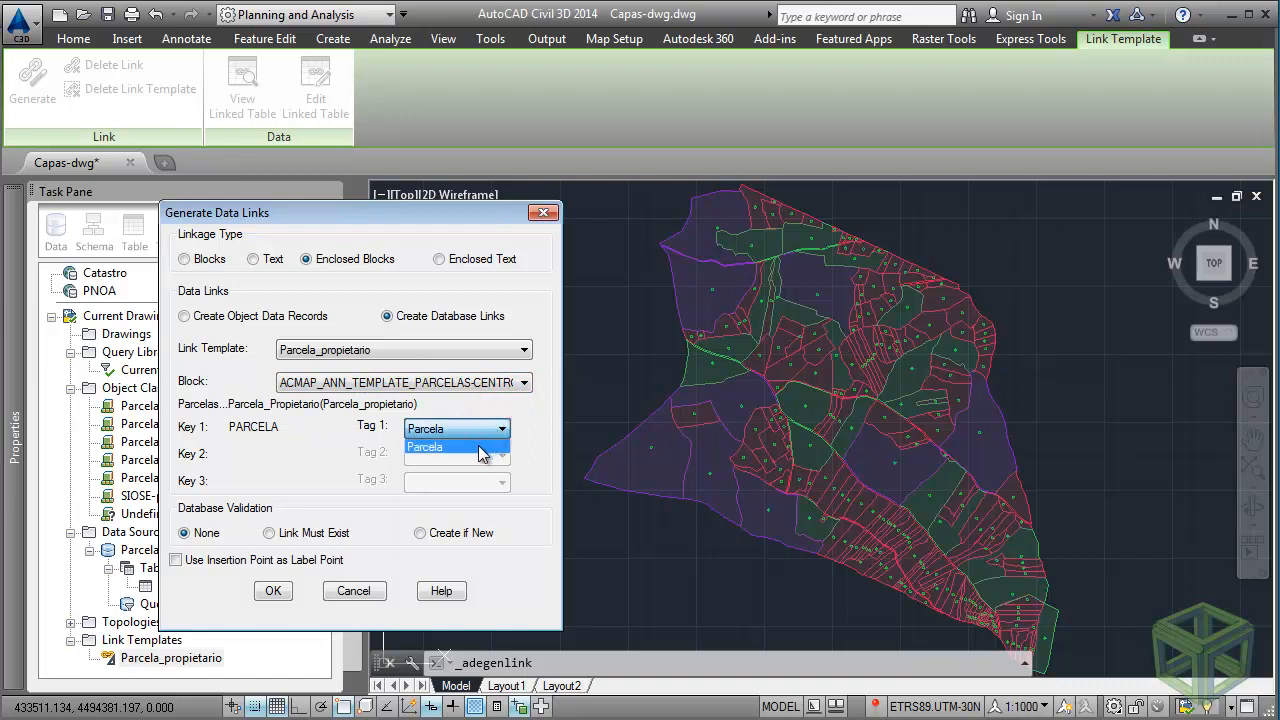
{"action": "left_click", "coordinate": [480, 450]}
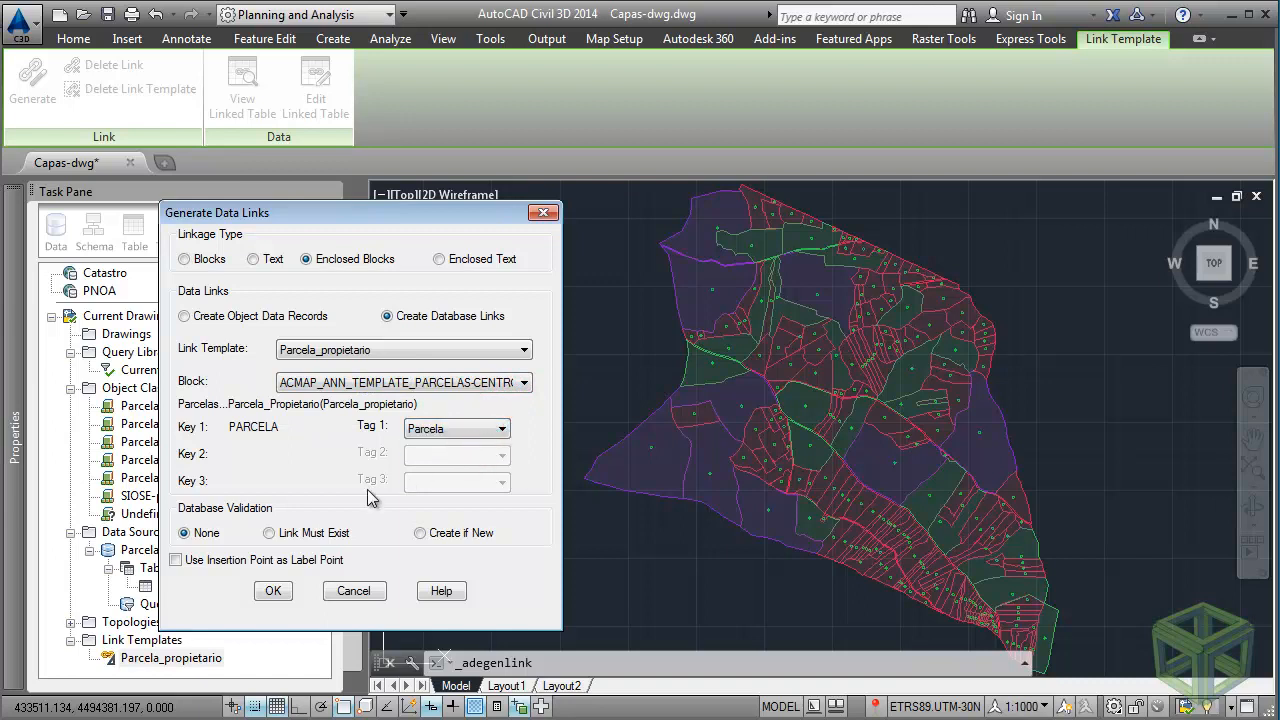
{"action": "left_click", "coordinate": [284, 593]}
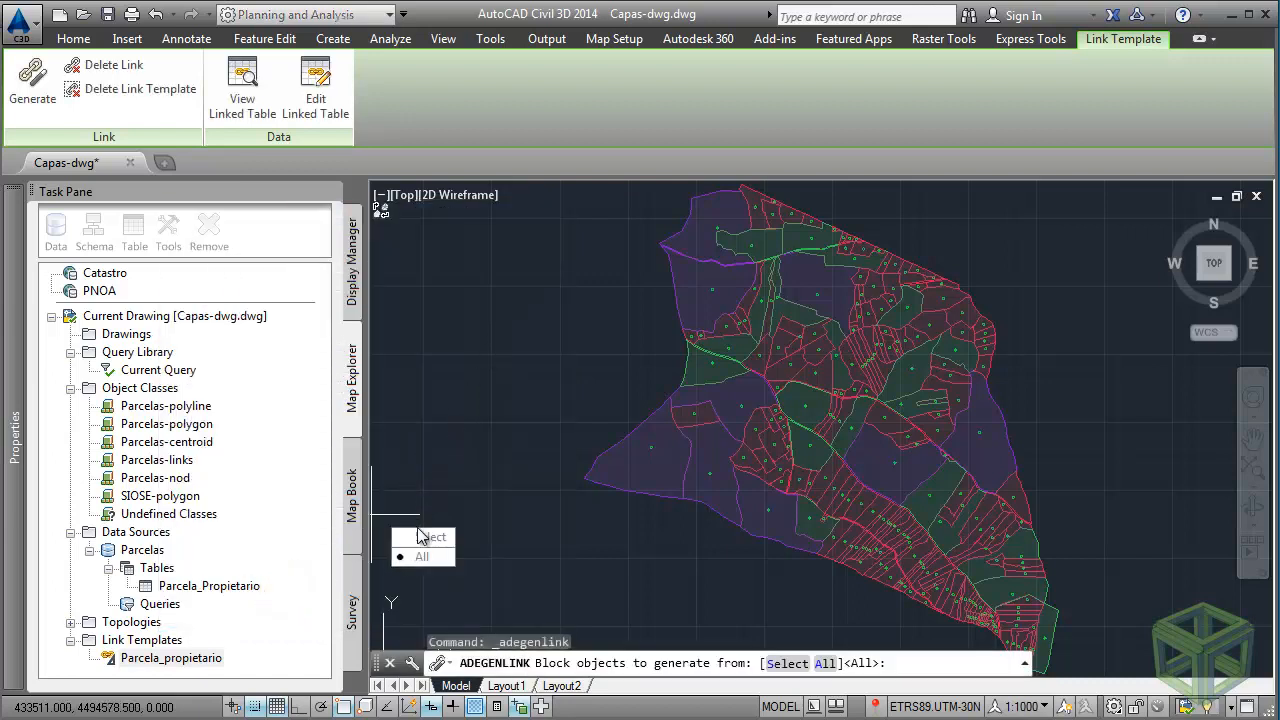
Generate the links from selected block objects, using the previous selection set.
{"action": "left_click", "coordinate": [431, 538]}
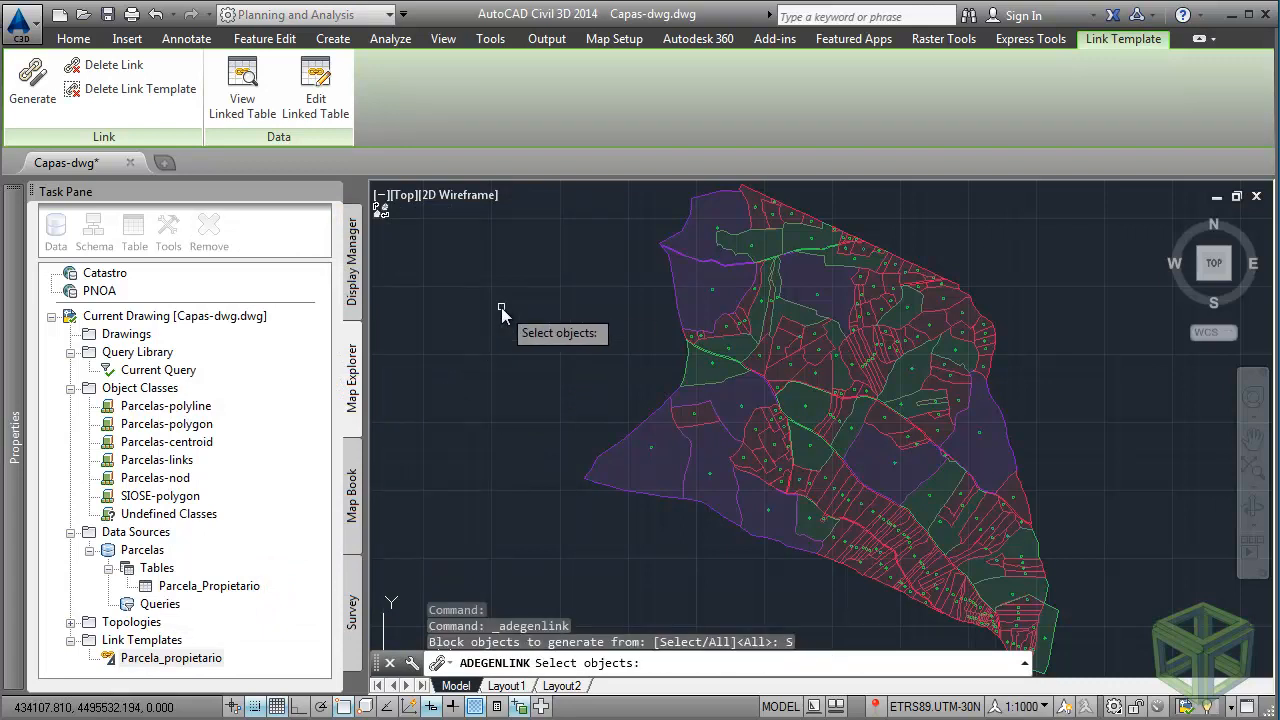
{"action": "type", "text": "p"}
{"action": "key", "text": "Return"}
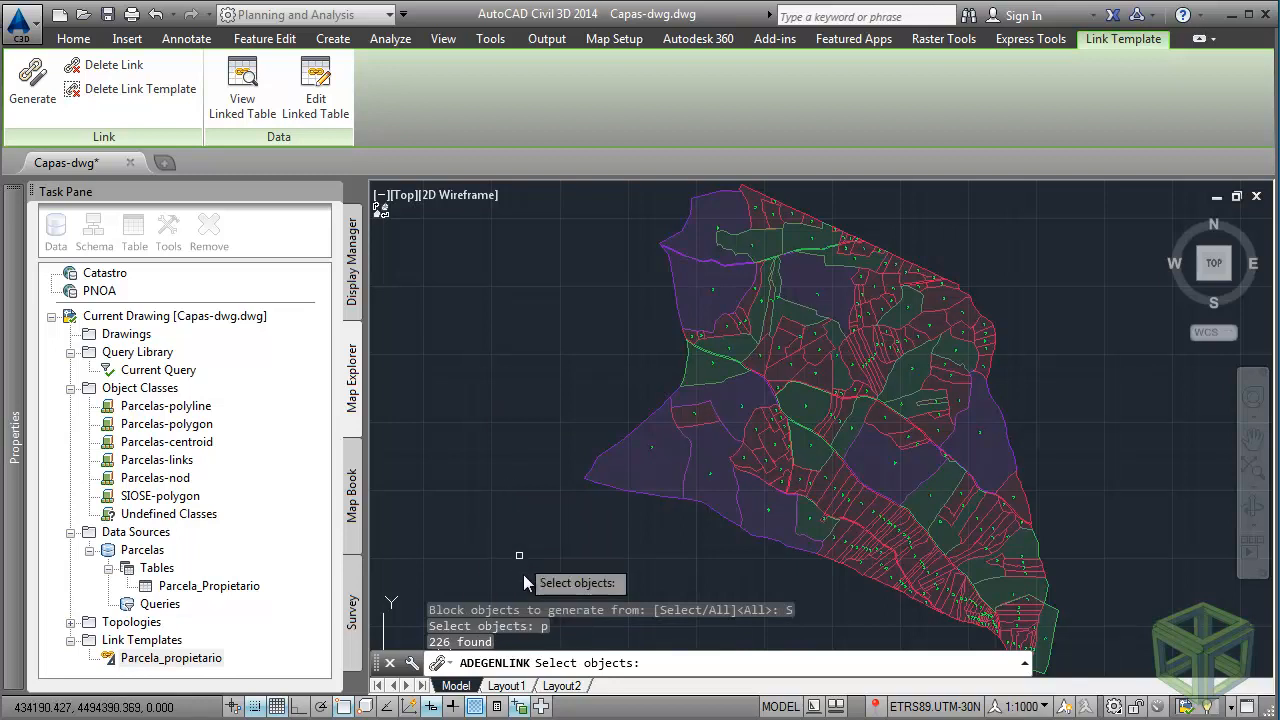
{"action": "key", "text": "Return"}
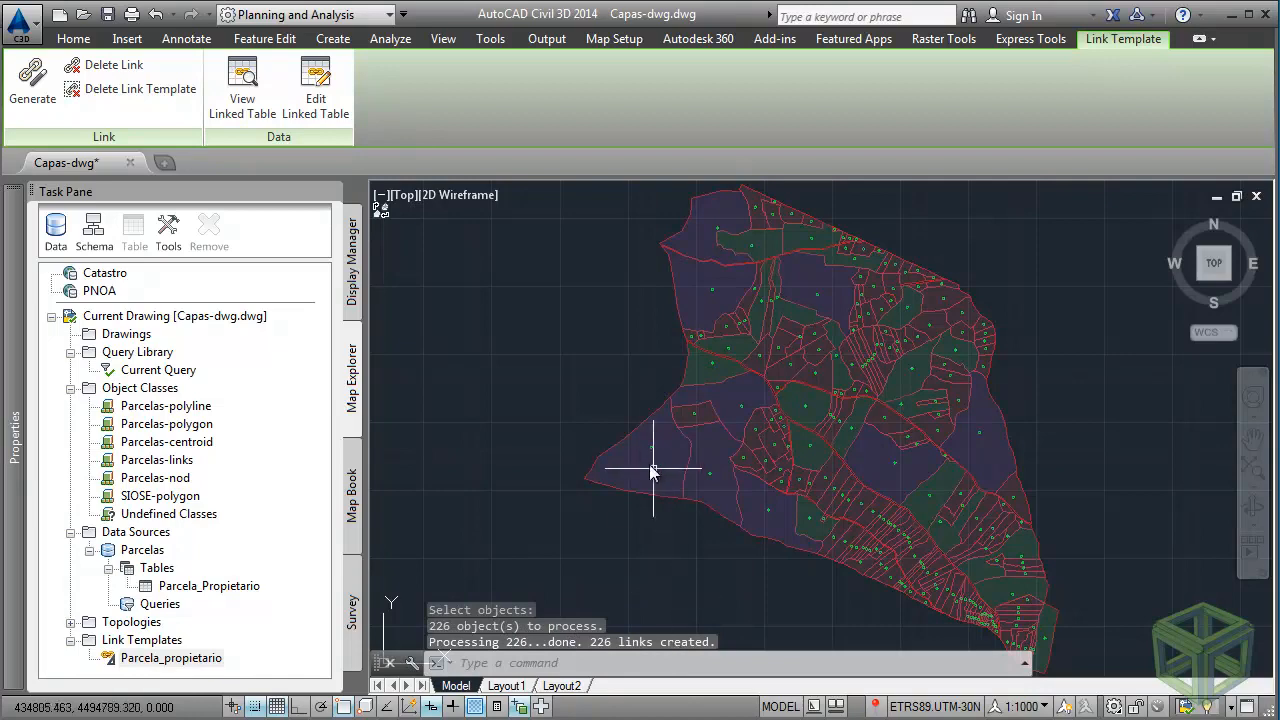
Inspect the linked owner fields NOMBRE, APELLIDO1 and APELLIDO2 of the westernmost parcel's polyline, and clear the selection.
{"action": "scroll", "coordinate": [628, 430], "scroll_direction": "up", "scroll_amount": 5}
{"action": "left_click", "coordinate": [632, 425]}
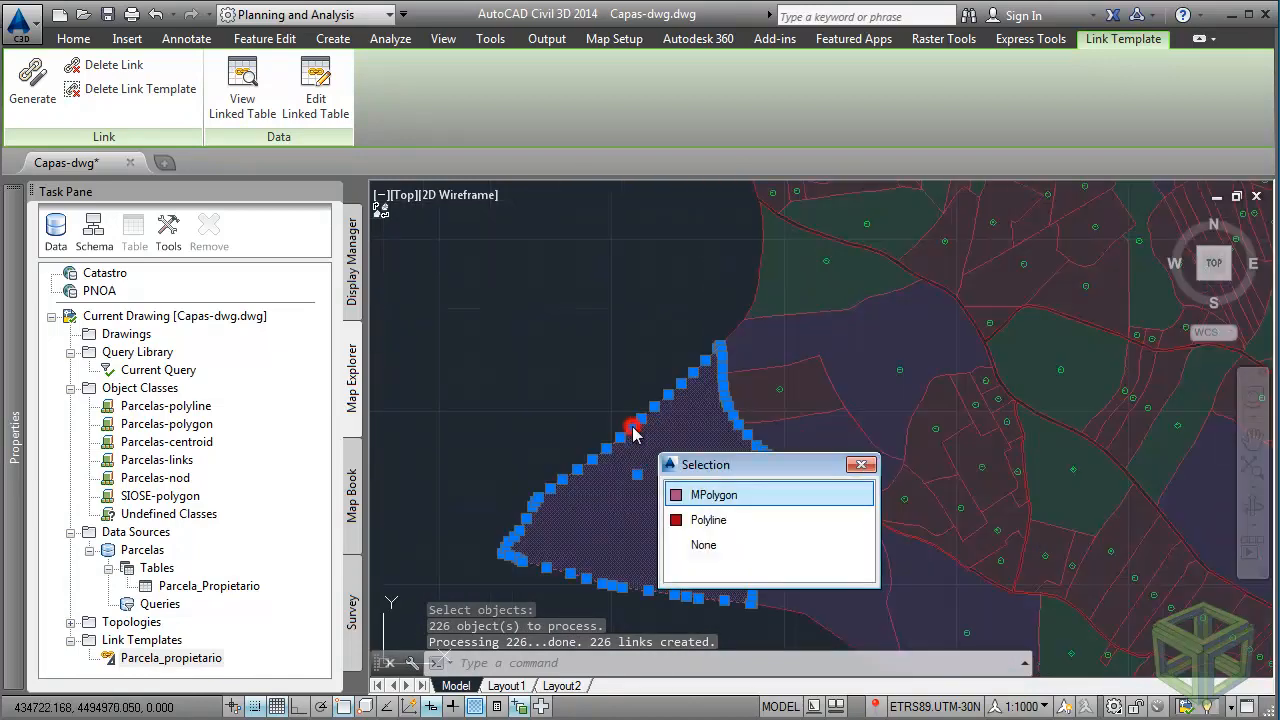
{"action": "left_click", "coordinate": [711, 519]}
{"action": "mouse_move", "coordinate": [18, 443]}
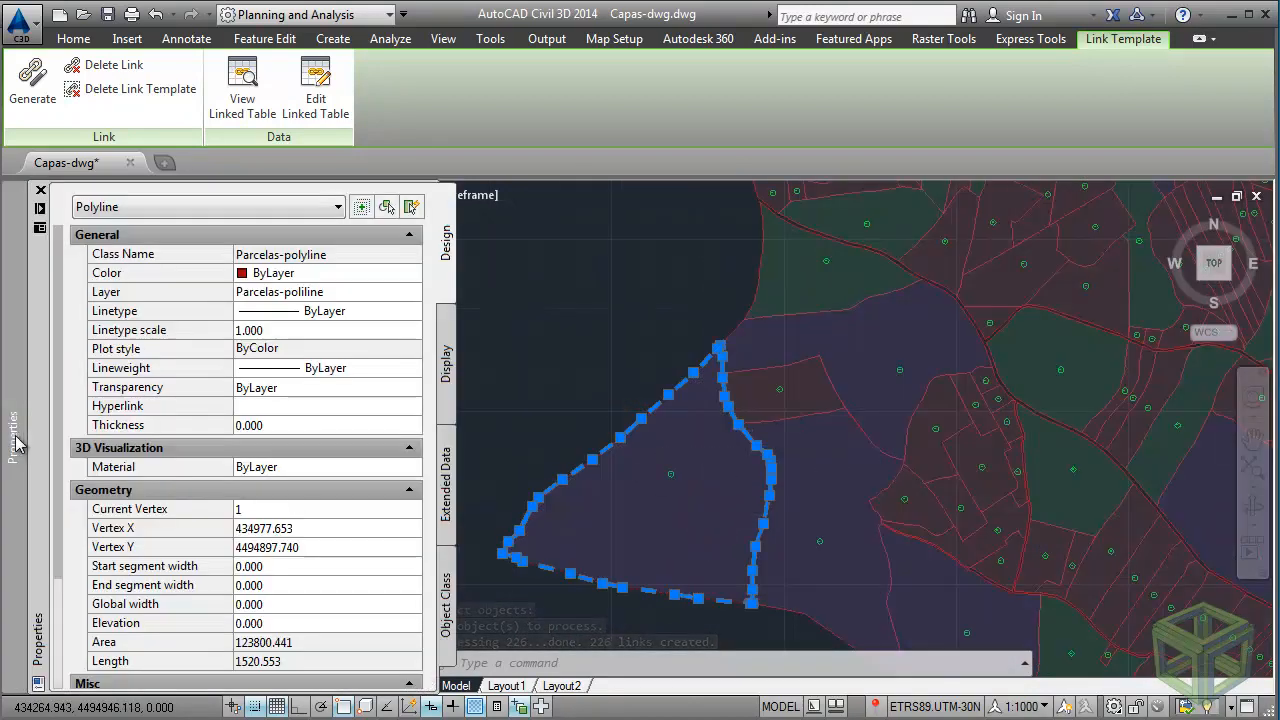
{"action": "scroll", "coordinate": [310, 500], "scroll_direction": "down", "scroll_amount": 3}
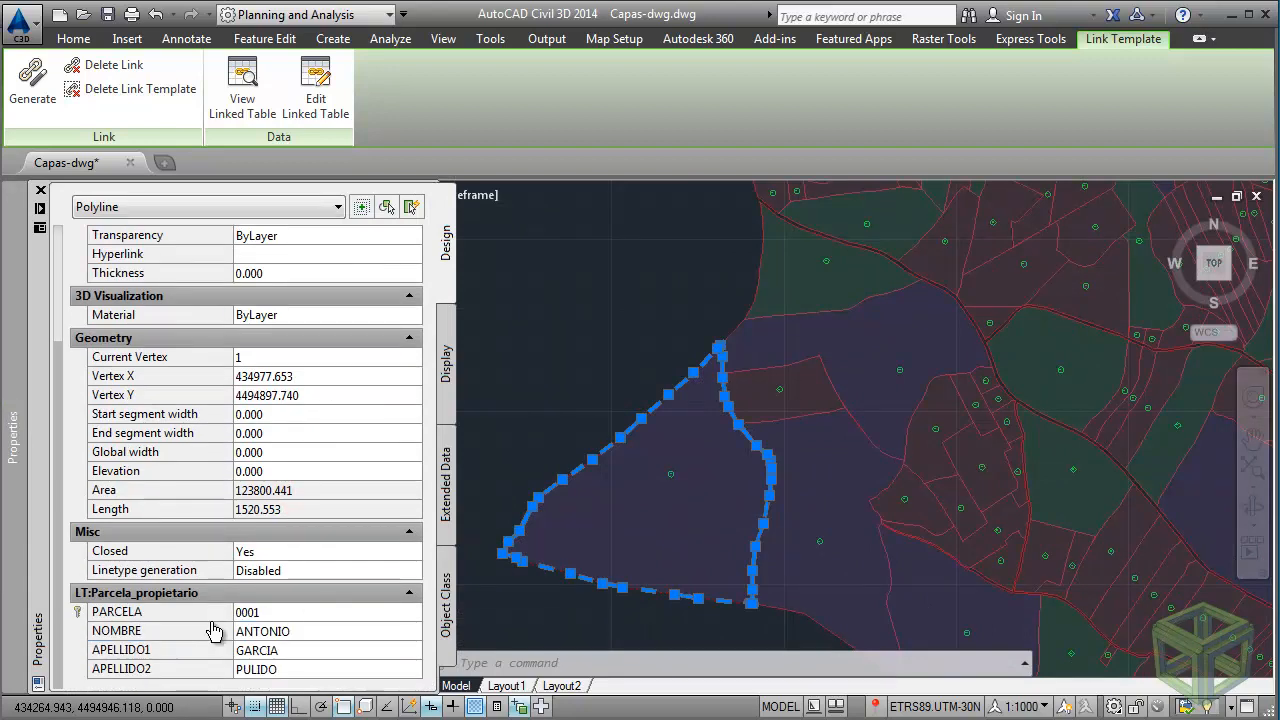
{"action": "left_click", "coordinate": [211, 627]}
{"action": "left_click", "coordinate": [209, 649]}
{"action": "left_click", "coordinate": [204, 665]}
{"action": "key", "text": "Escape"}
Check the linked owner fields of the irregular small parcel's polyline near the map's centre-west, and clear the selection.
{"action": "middle_click_drag", "start_coordinate": [825, 346], "coordinate": [771, 335]}
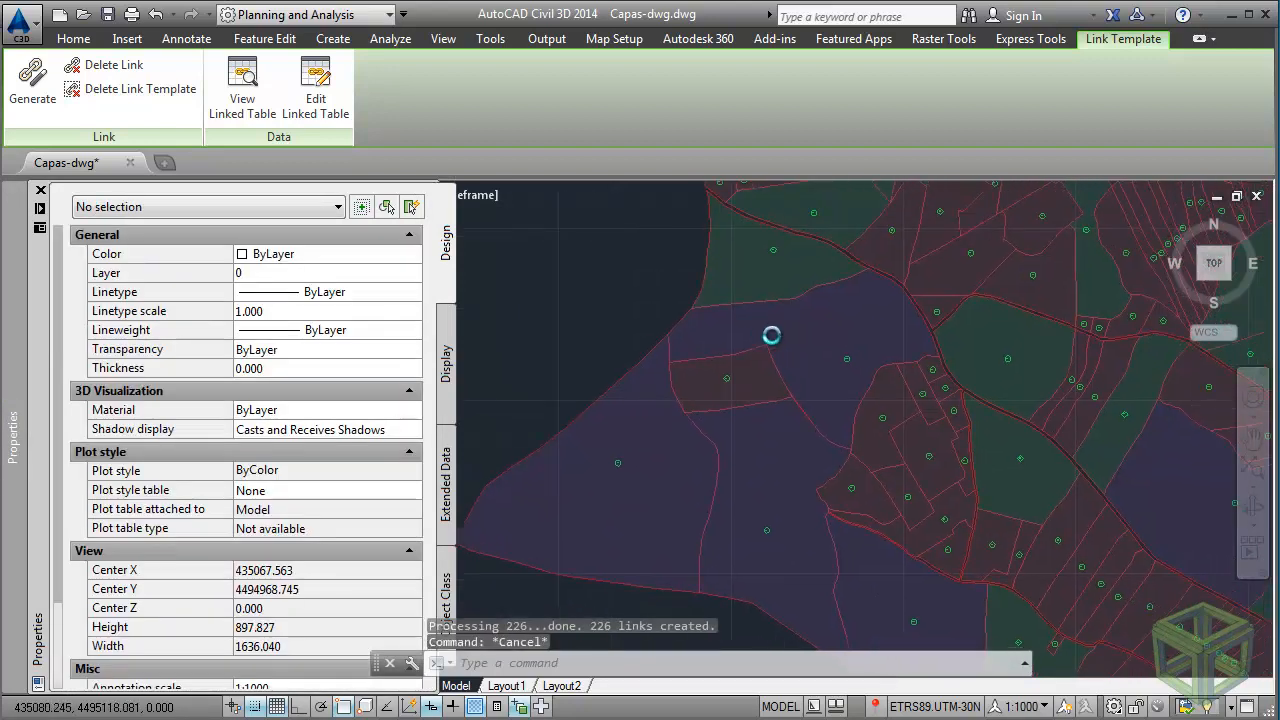
{"action": "left_click", "coordinate": [866, 386]}
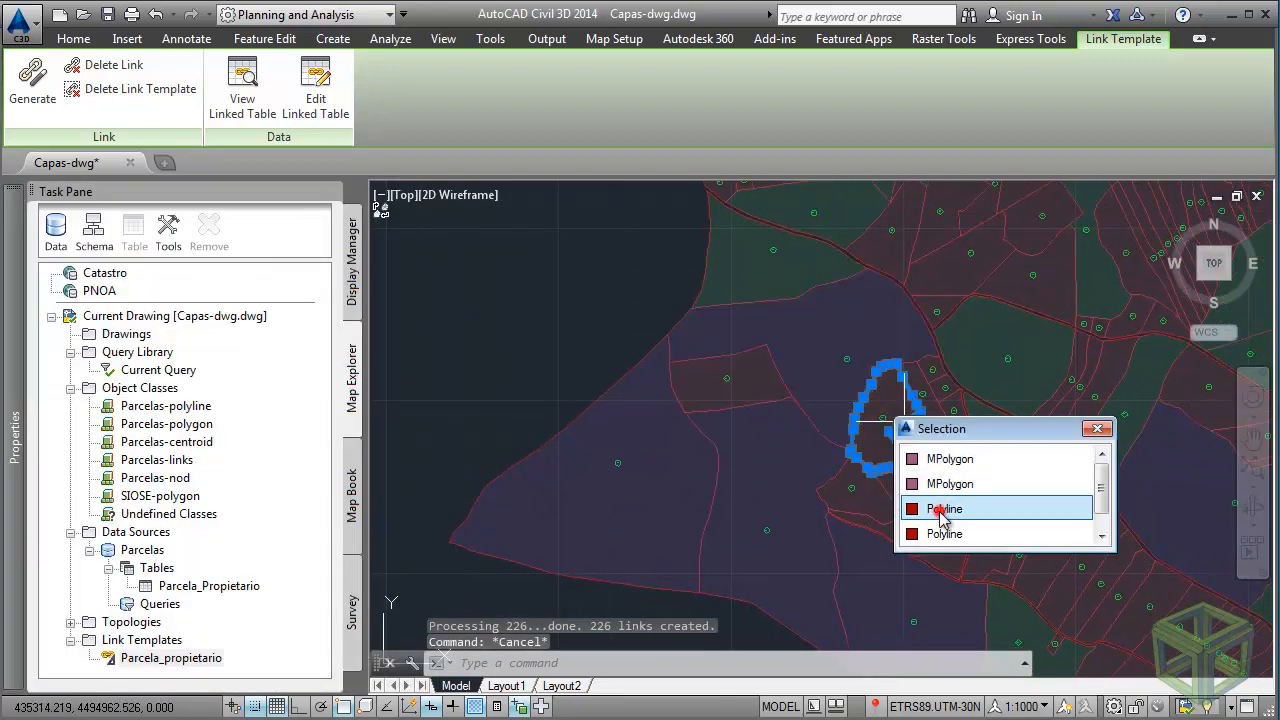
{"action": "left_click", "coordinate": [940, 510]}
{"action": "mouse_move", "coordinate": [20, 478]}
{"action": "scroll", "coordinate": [220, 500], "scroll_direction": "down", "scroll_amount": 3}
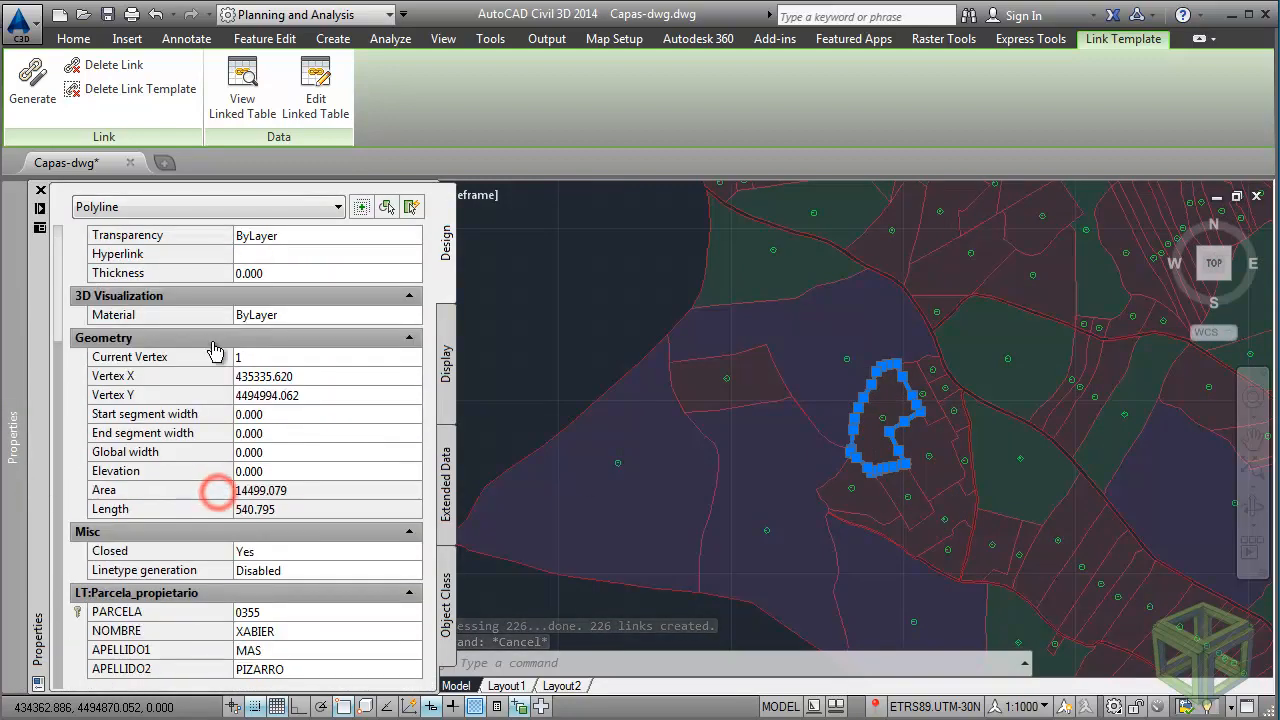
{"action": "left_click", "coordinate": [206, 631]}
{"action": "left_click", "coordinate": [200, 649]}
{"action": "left_click", "coordinate": [186, 668]}
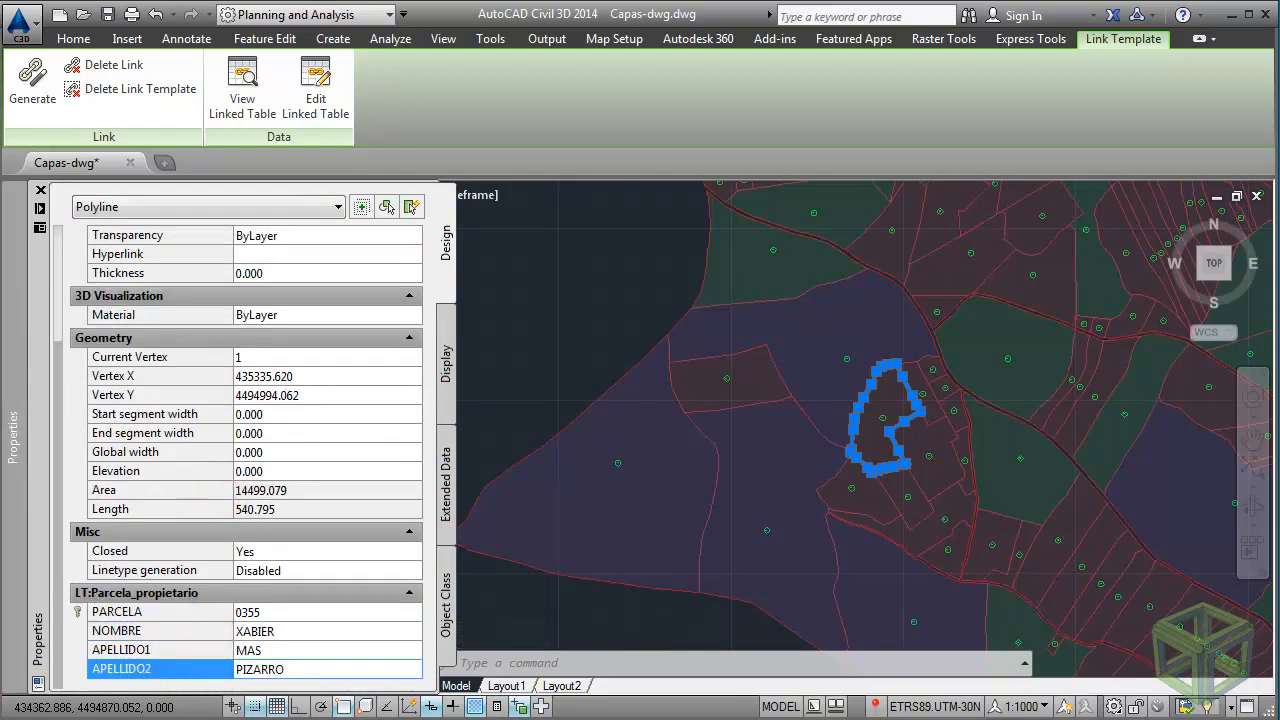
{"action": "key", "text": "Escape"}
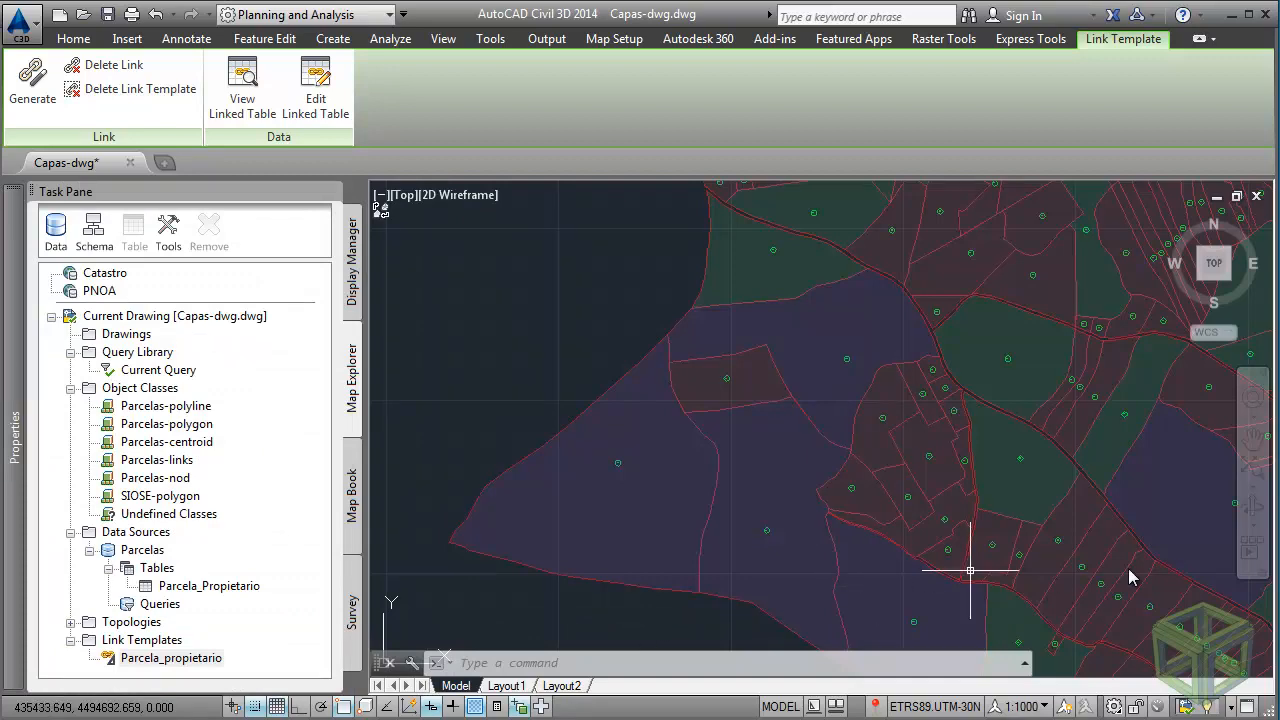
Show the whole drawing and review the commands offered for object classes, data sources and the link template.
{"action": "left_click", "coordinate": [1262, 472]}
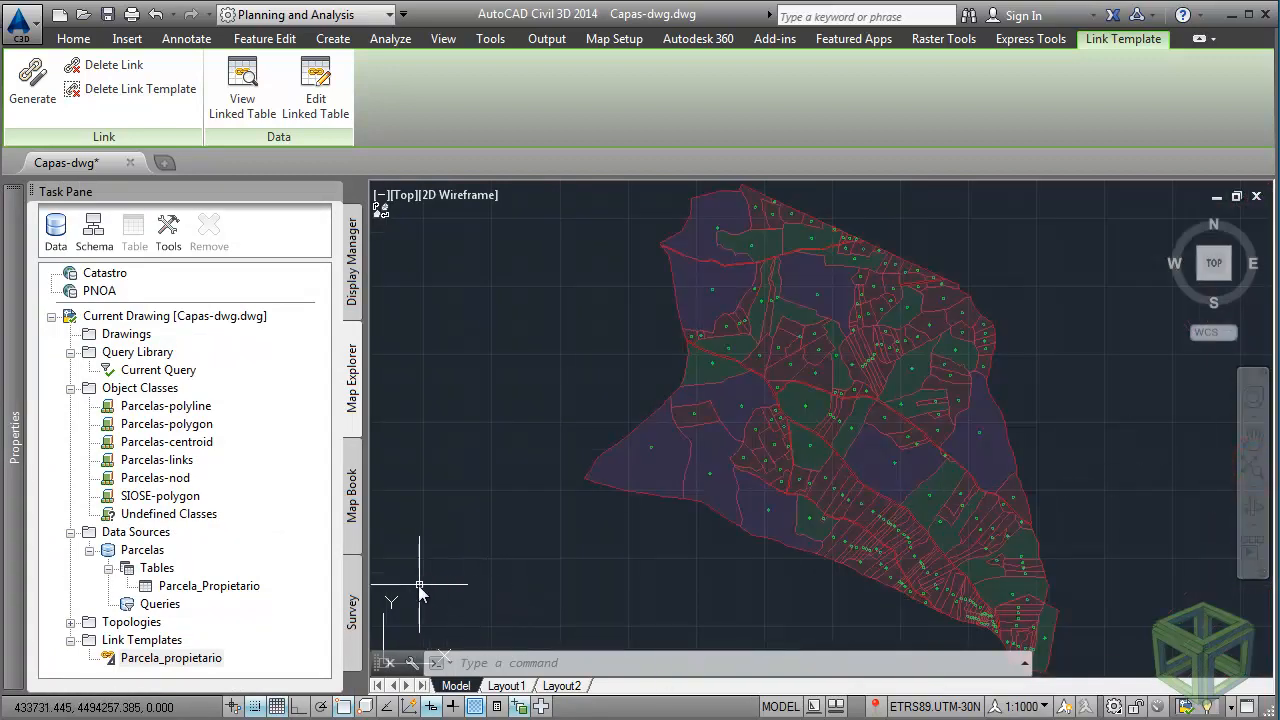
{"action": "left_click", "coordinate": [148, 388]}
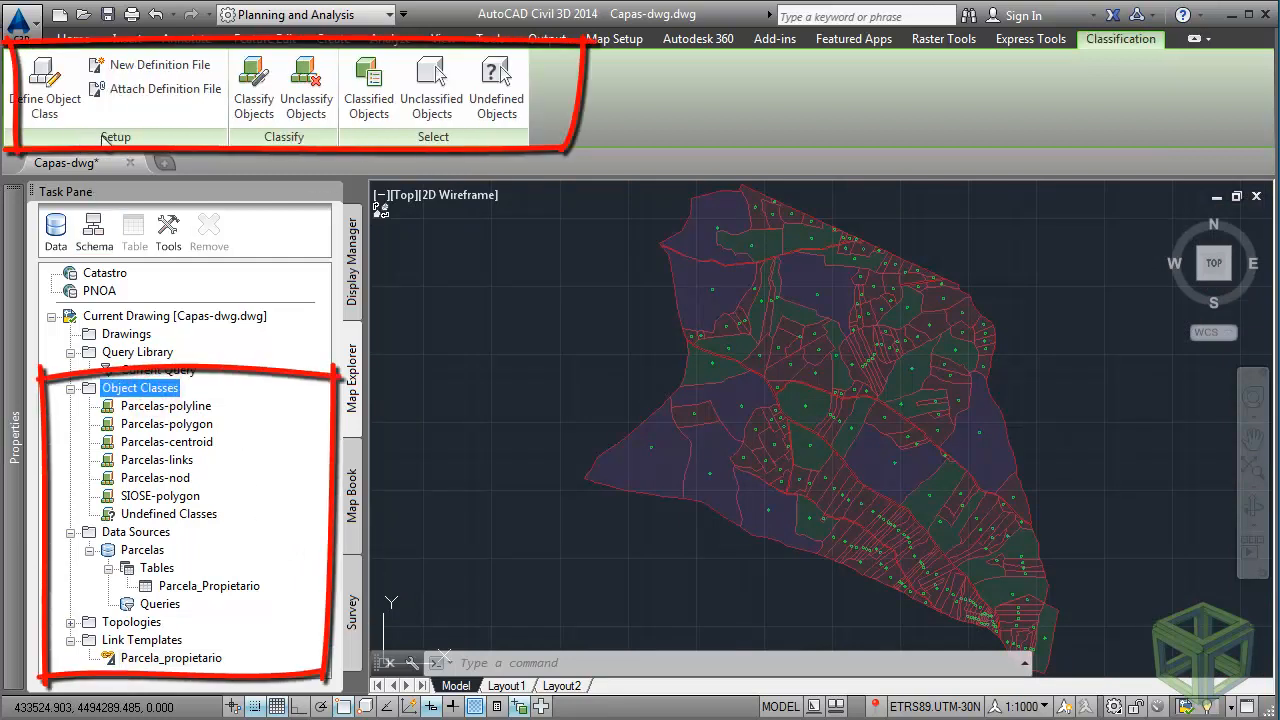
{"action": "left_click", "coordinate": [183, 408]}
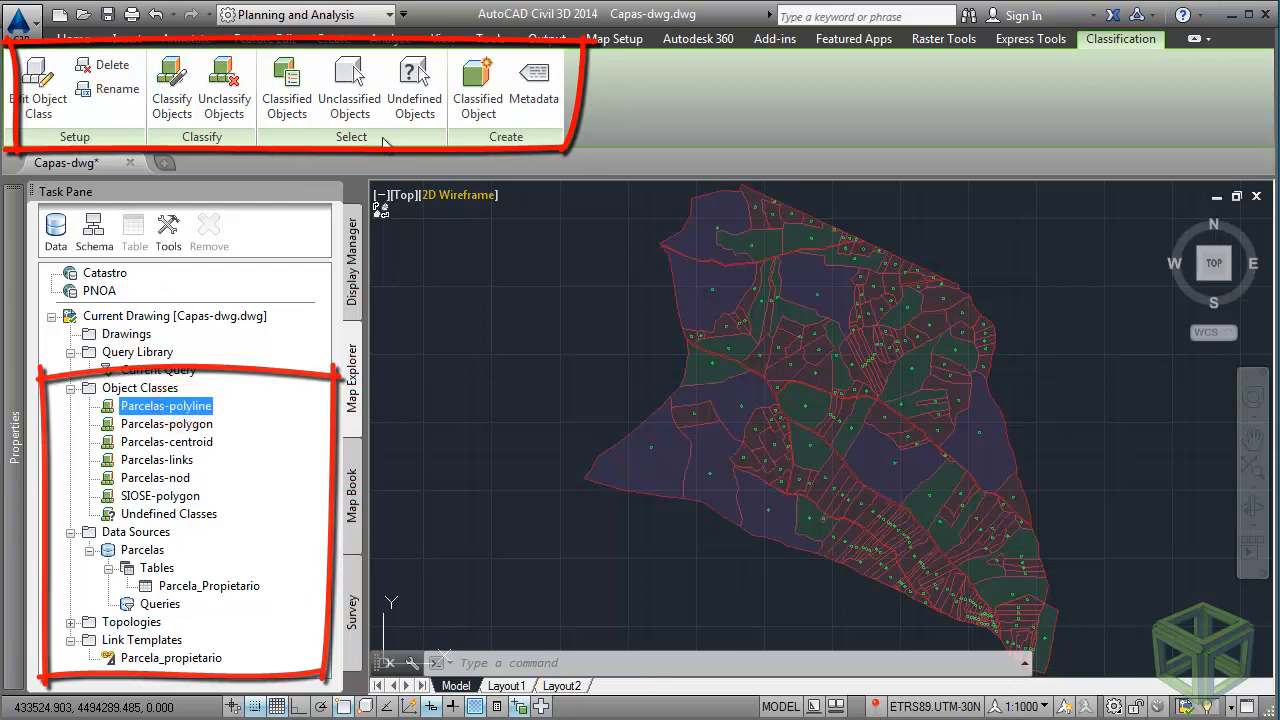
{"action": "left_click", "coordinate": [138, 535]}
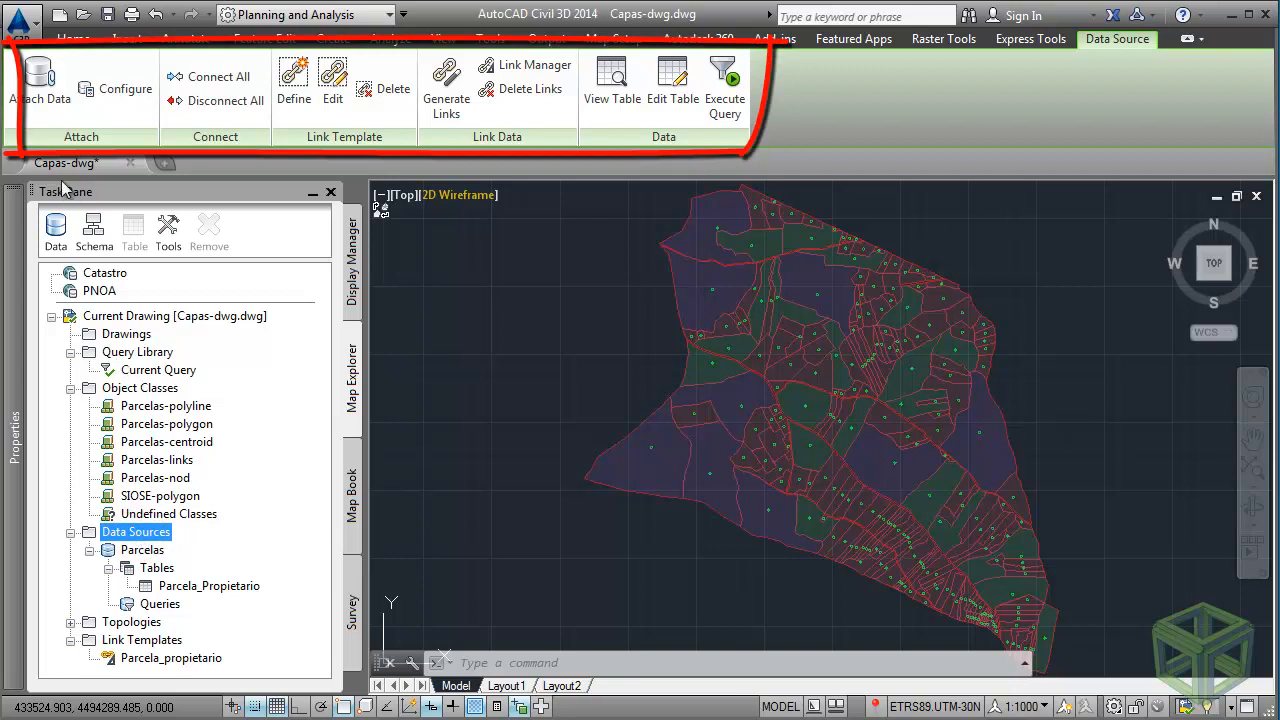
{"action": "left_click", "coordinate": [150, 553]}
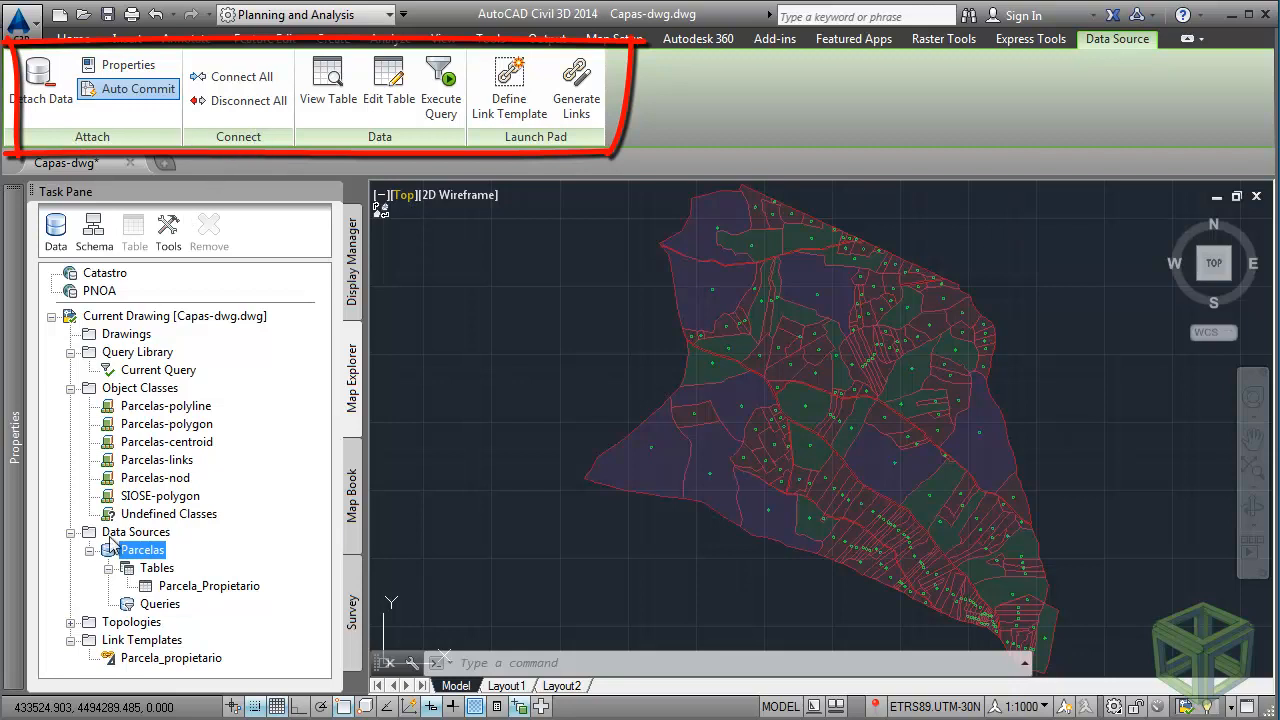
{"action": "left_click", "coordinate": [141, 660]}
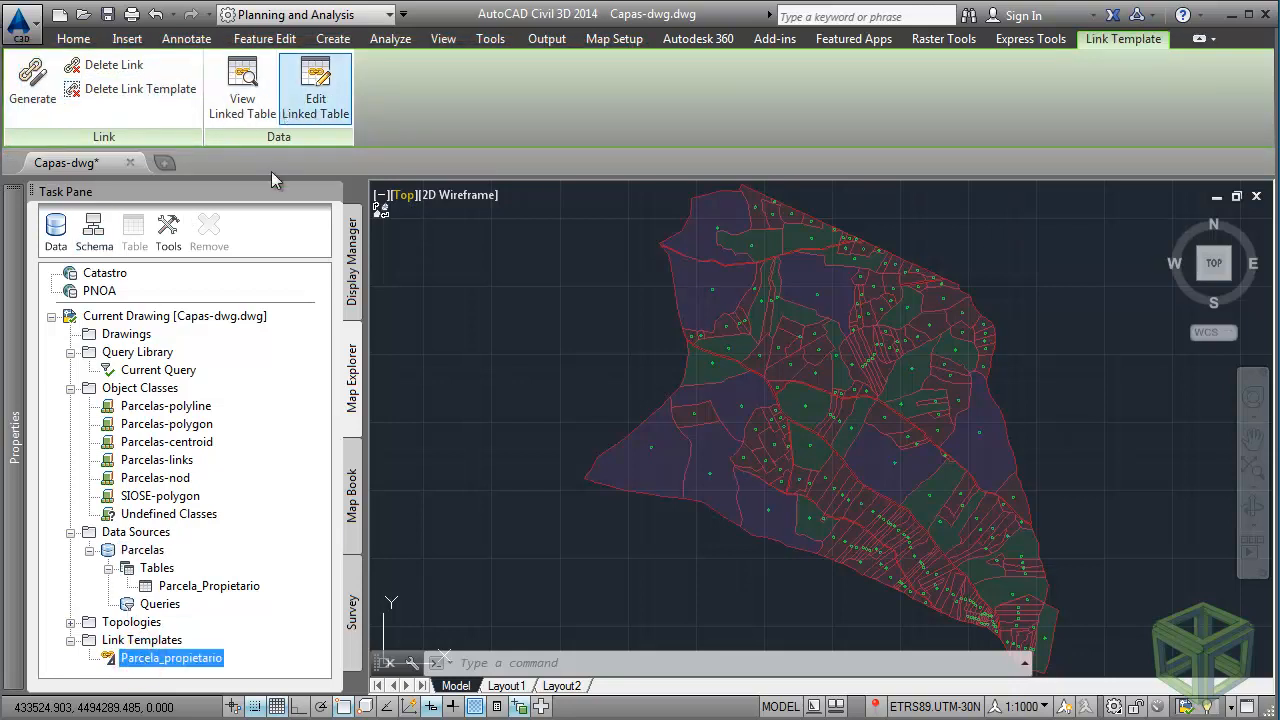
{"action": "left_click", "coordinate": [145, 388]}
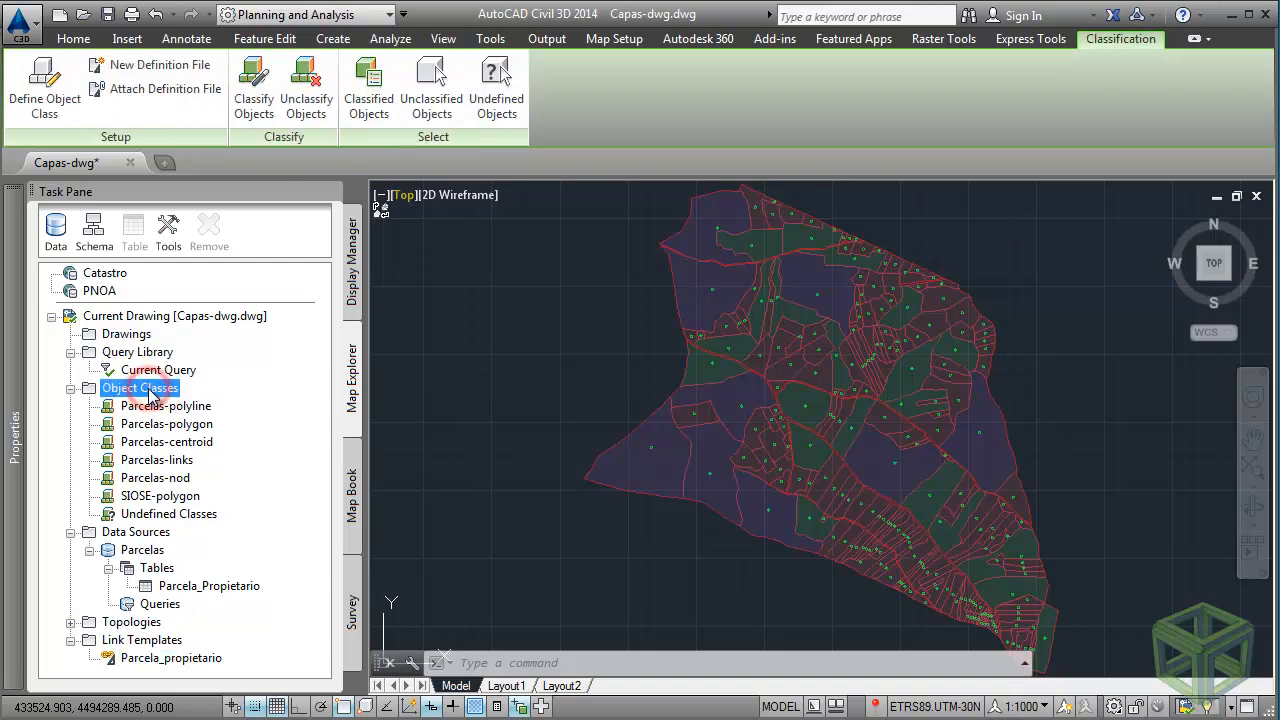
{"action": "left_click", "coordinate": [148, 551]}
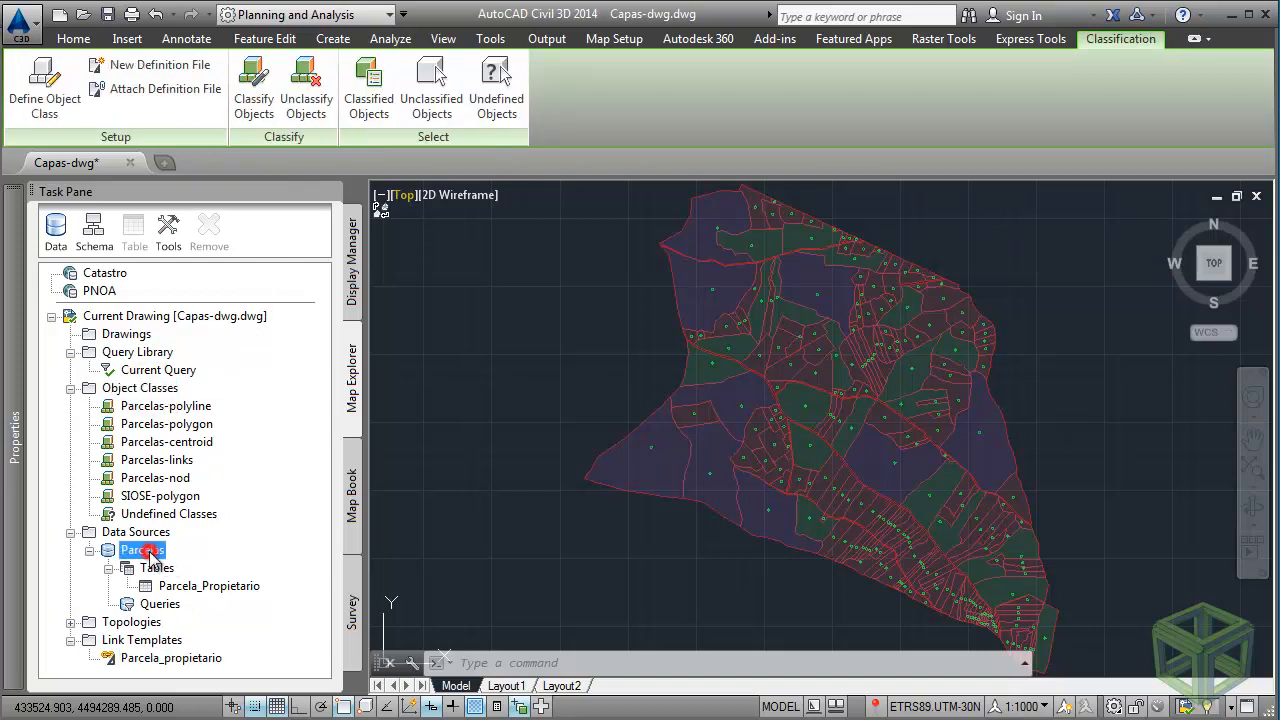
Select the westernmost parcel's centroid block and examine its class name and linked owner fields.
{"action": "left_click", "coordinate": [548, 617]}
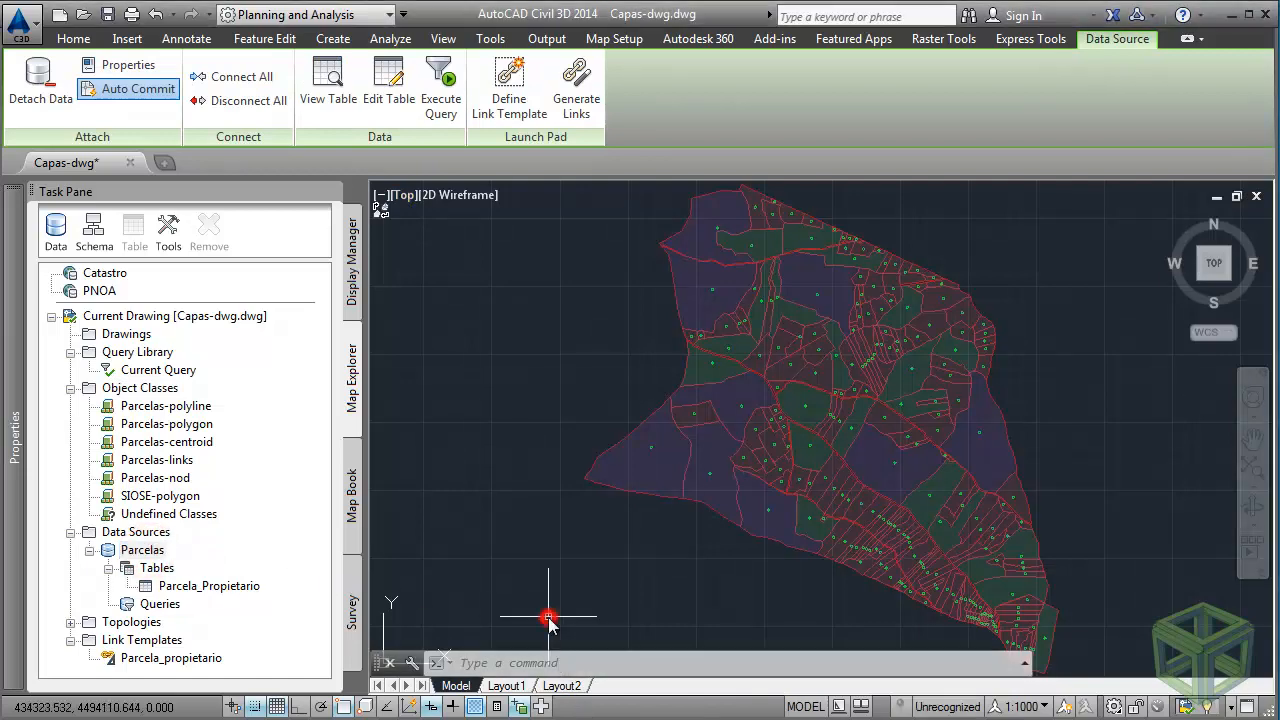
{"action": "left_click", "coordinate": [622, 425]}
{"action": "left_click", "coordinate": [658, 452]}
{"action": "mouse_move", "coordinate": [14, 440]}
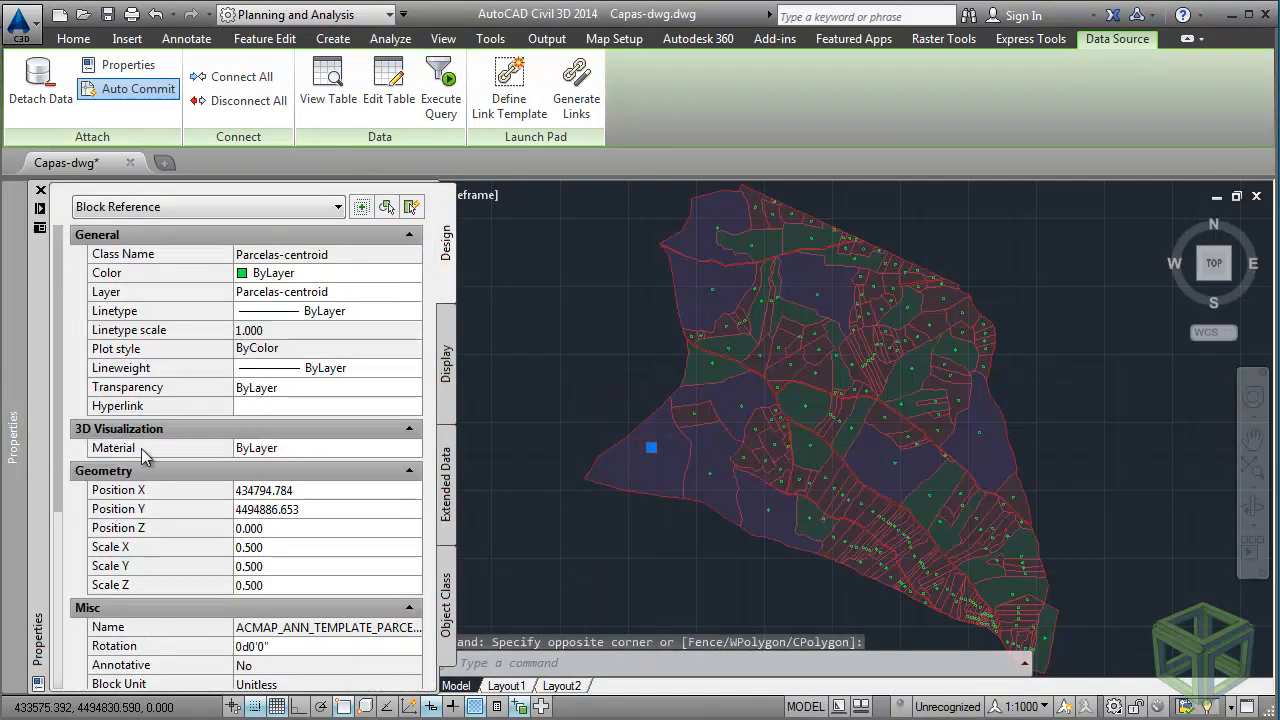
{"action": "left_click", "coordinate": [177, 254]}
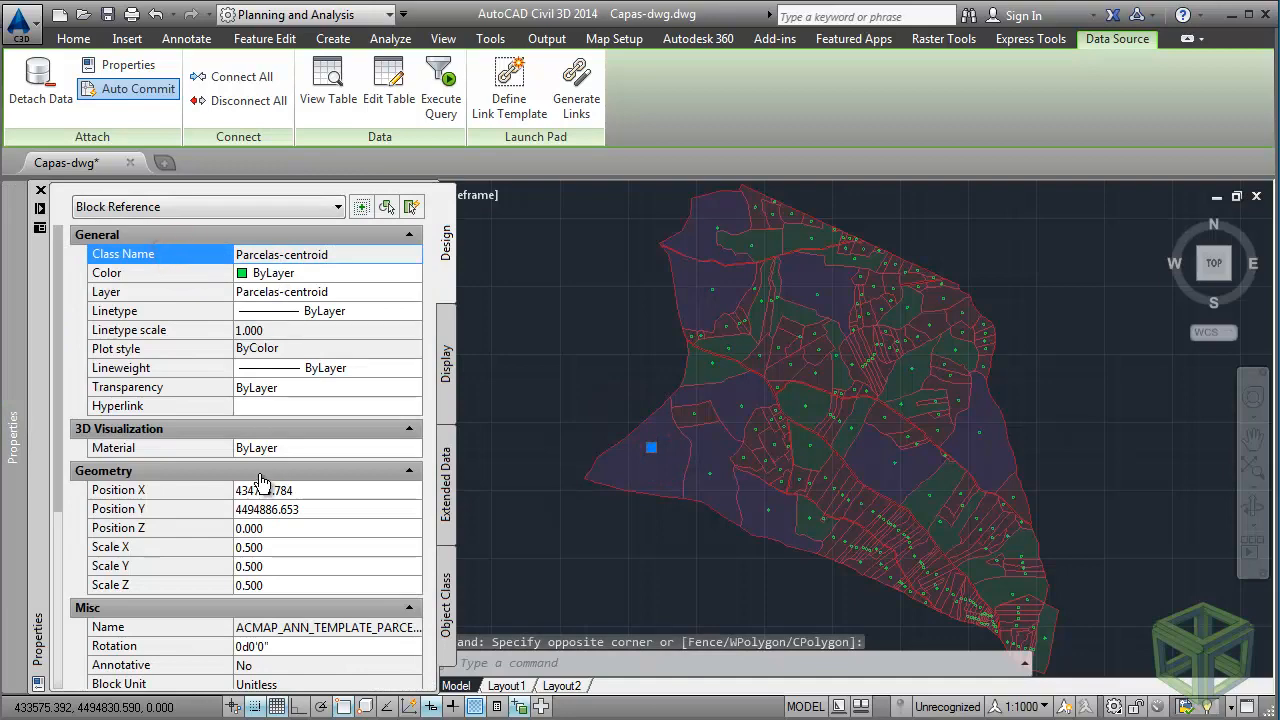
{"action": "scroll", "coordinate": [260, 482], "scroll_direction": "down", "scroll_amount": 5}
{"action": "left_click", "coordinate": [170, 512]}
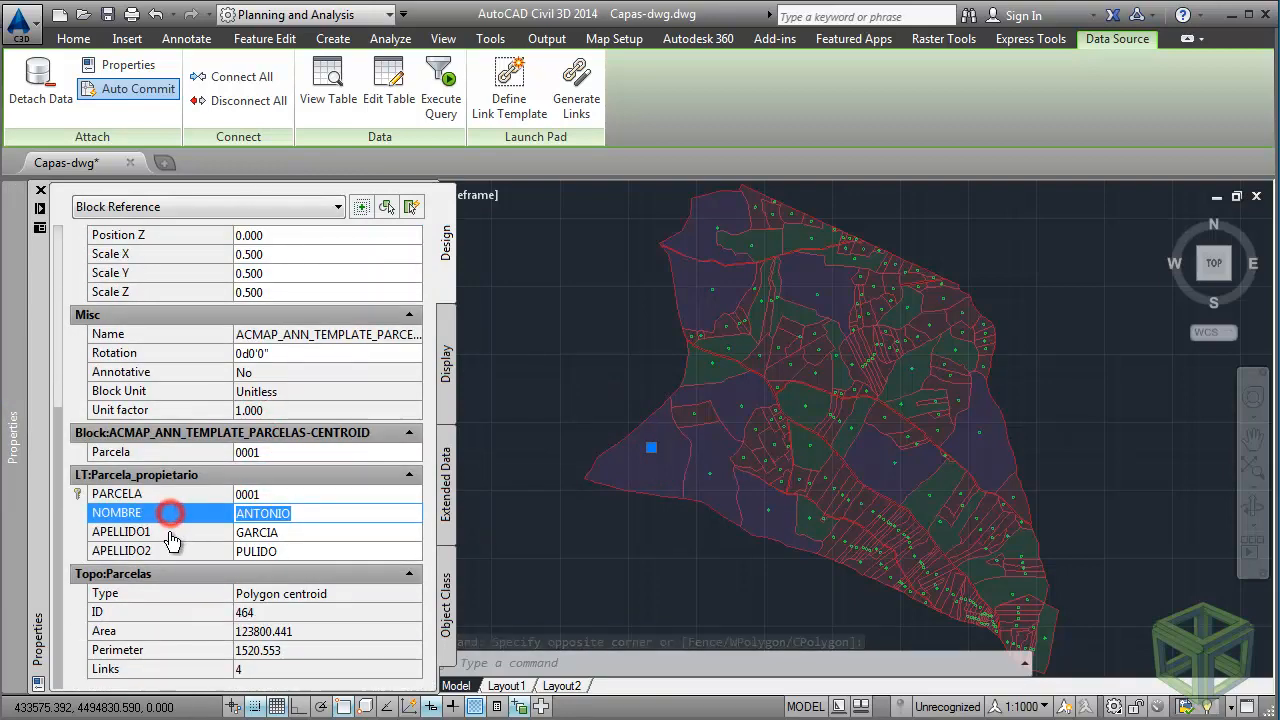
{"action": "left_click", "coordinate": [171, 532]}
{"action": "left_click", "coordinate": [171, 551]}
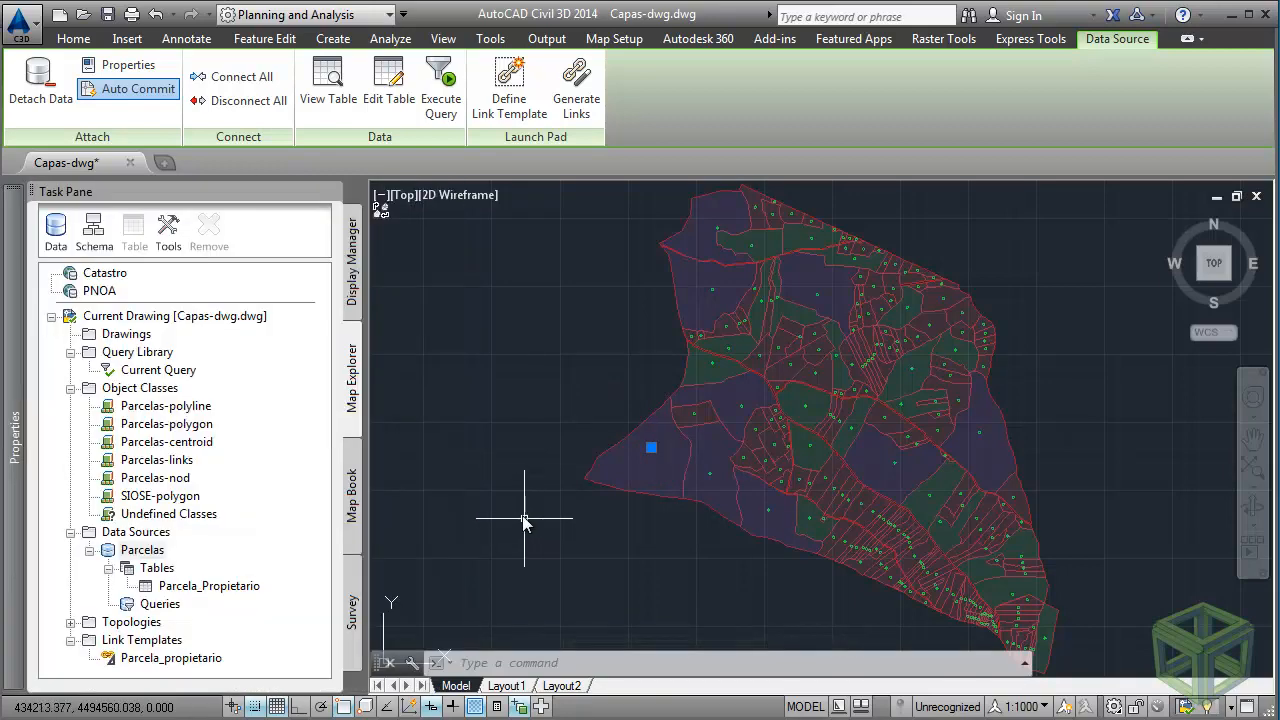
Edit the Parcelas-centroid object class to include the link template properties PARCELA, NOMBRE, APELLIDO1 and APELLIDO2.
{"action": "left_click", "coordinate": [184, 442]}
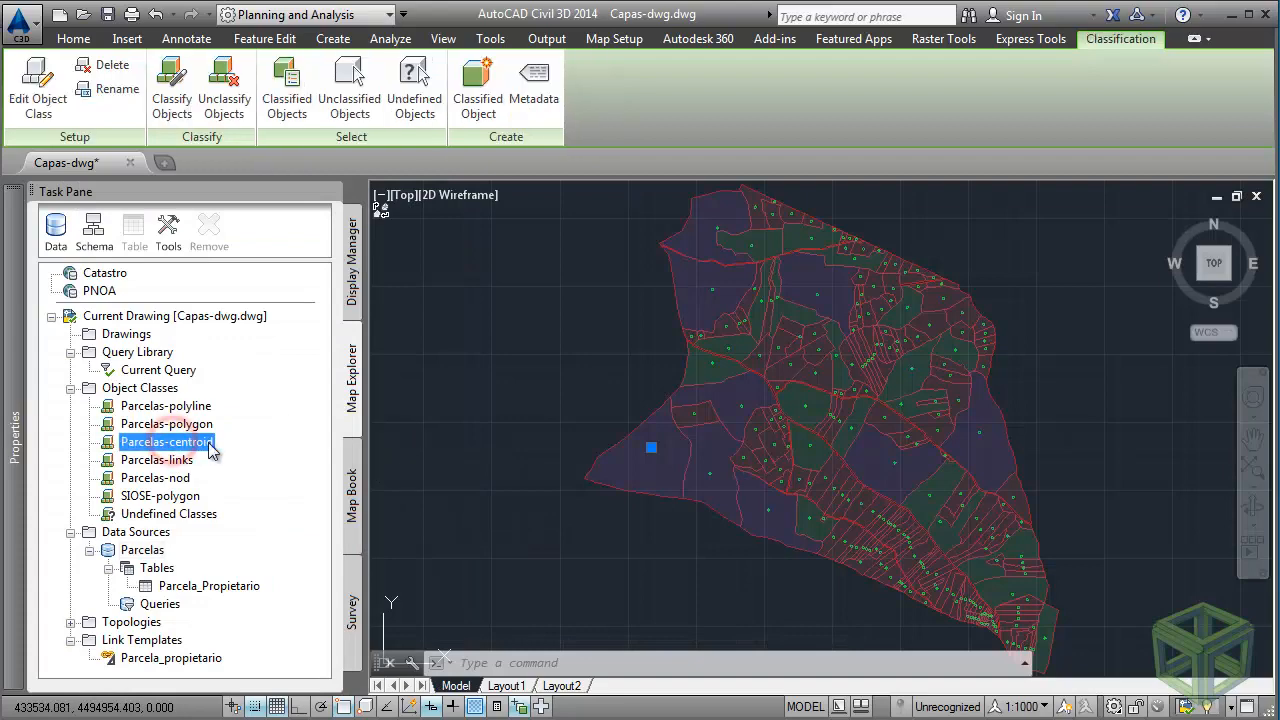
{"action": "right_click", "coordinate": [208, 450]}
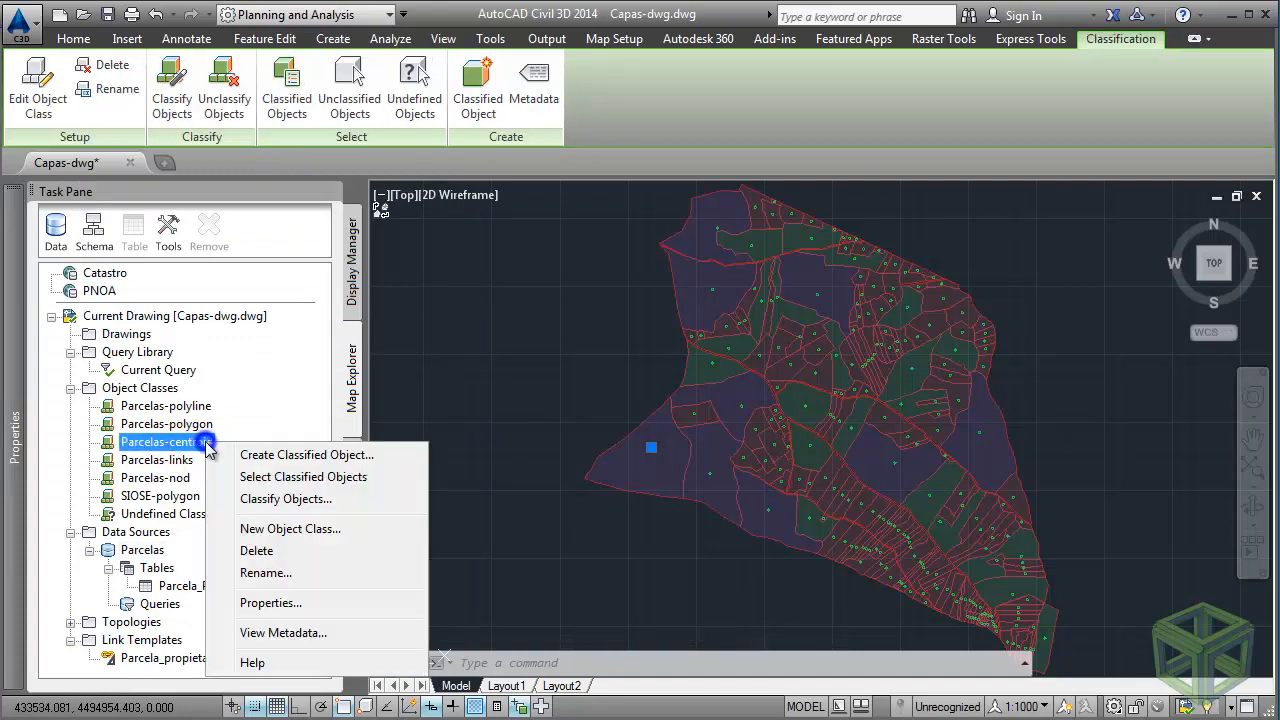
{"action": "left_click", "coordinate": [292, 600]}
{"action": "left_click_drag", "start_coordinate": [509, 410], "coordinate": [474, 505]}
{"action": "left_click", "coordinate": [369, 447]}
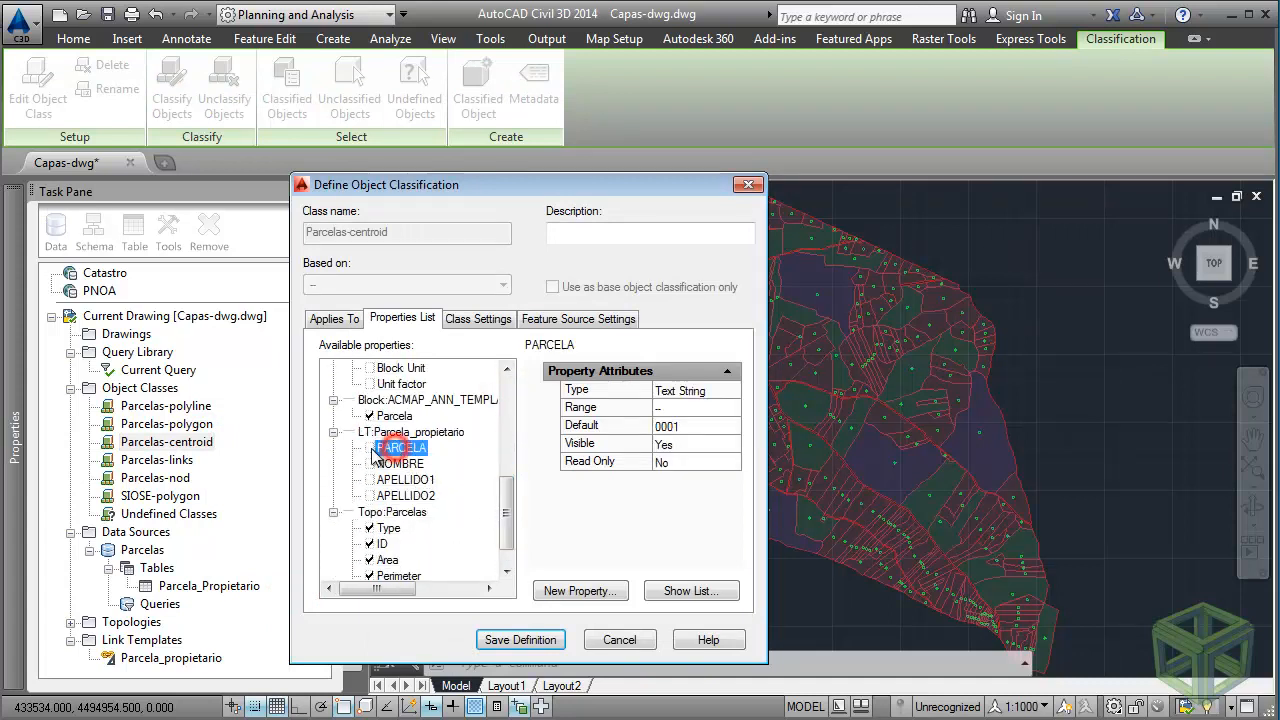
{"action": "left_click", "coordinate": [369, 463]}
{"action": "left_click", "coordinate": [369, 479]}
{"action": "left_click", "coordinate": [369, 495]}
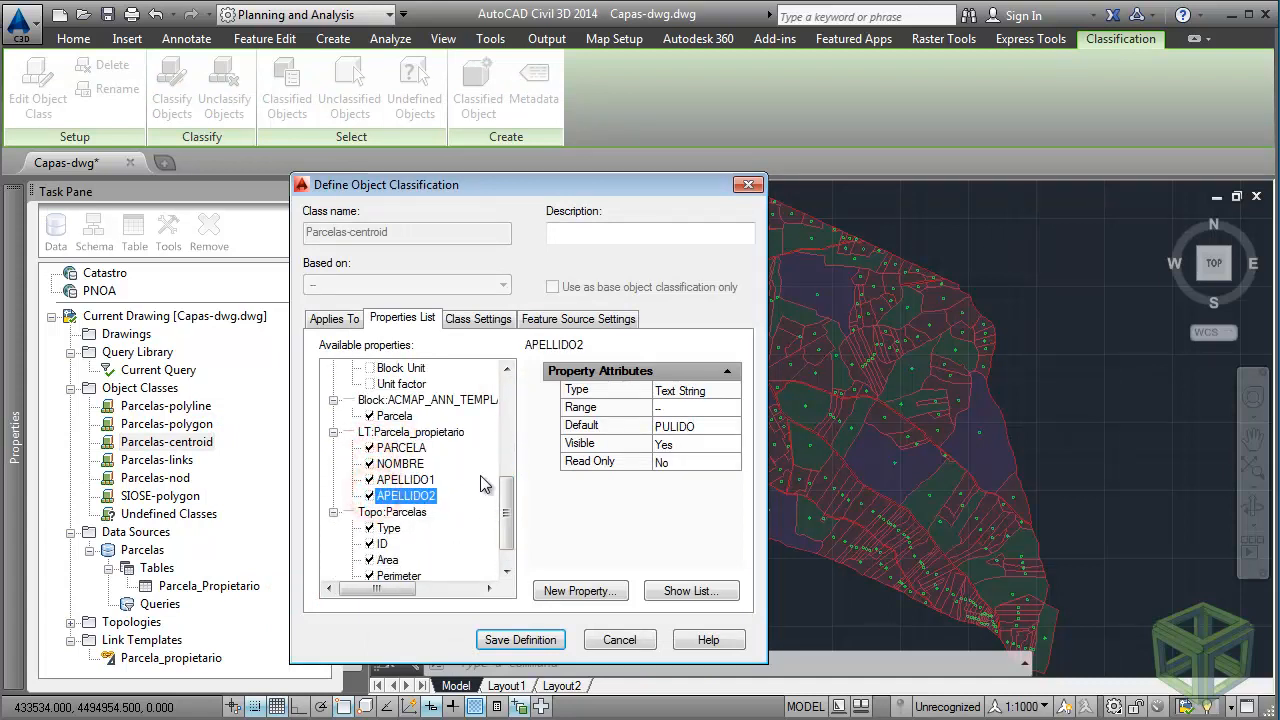
Clear the default values of APELLIDO2, APELLIDO1, NOMBRE and PARCELA in the Parcelas-centroid class and save its definition.
{"action": "left_click", "coordinate": [616, 426]}
{"action": "left_click", "coordinate": [414, 479]}
{"action": "left_click", "coordinate": [640, 426]}
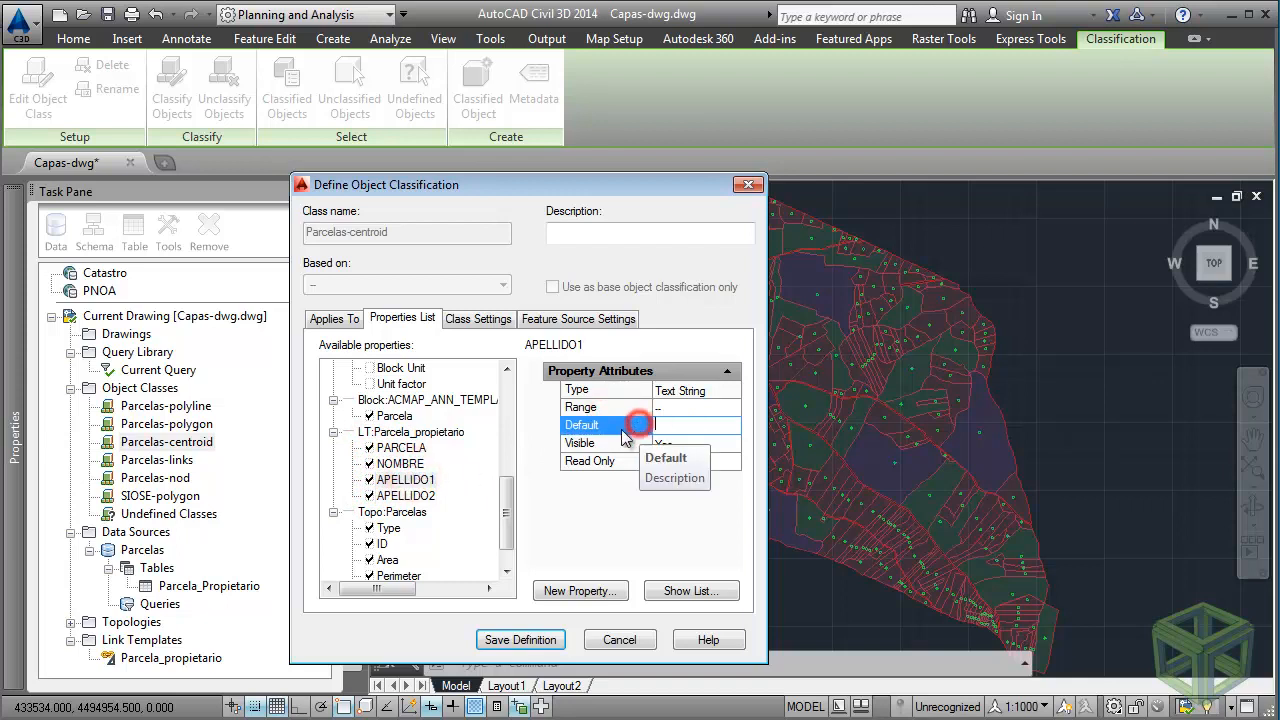
{"action": "left_click", "coordinate": [400, 463]}
{"action": "left_click", "coordinate": [618, 426]}
{"action": "left_click", "coordinate": [400, 447]}
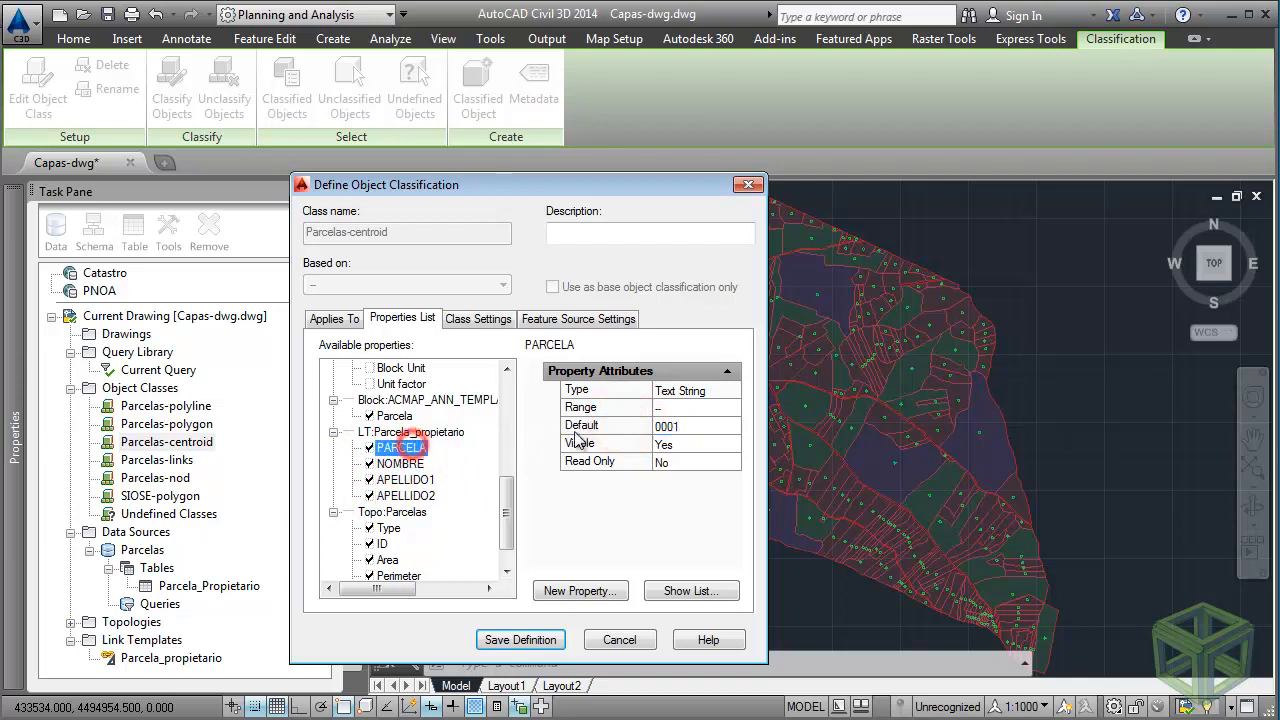
{"action": "left_click", "coordinate": [606, 426]}
{"action": "left_click", "coordinate": [540, 640]}
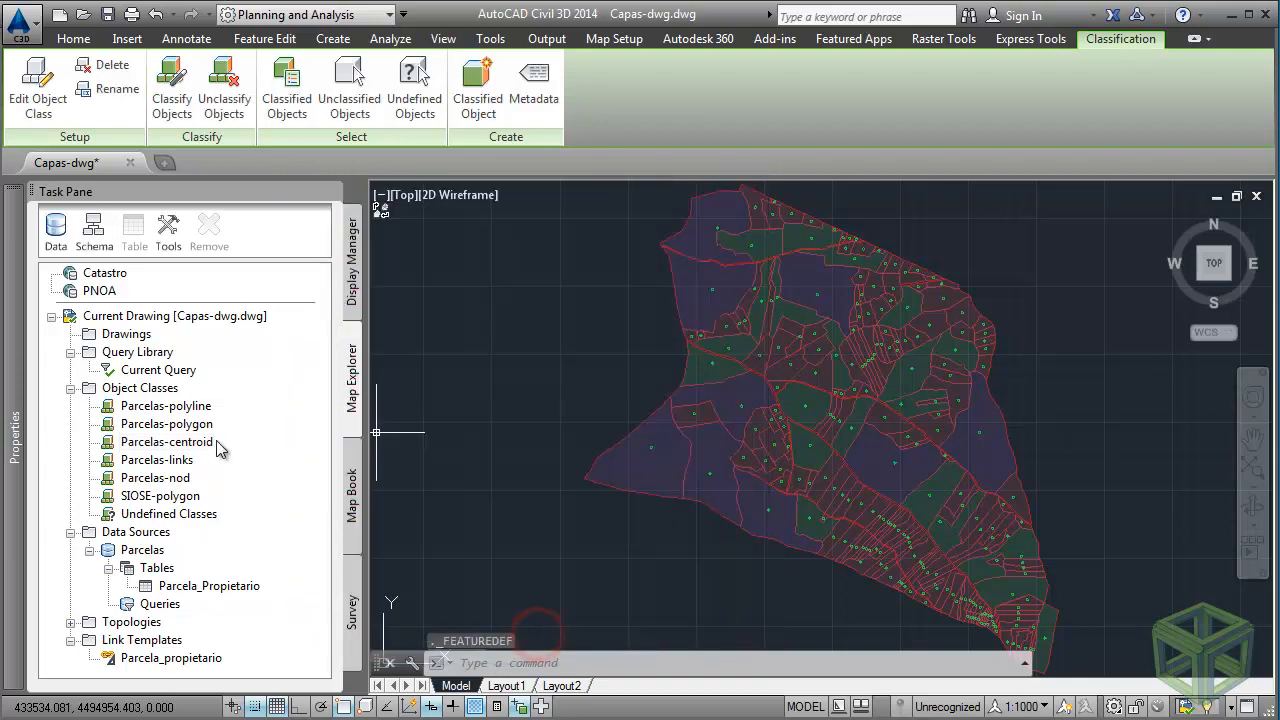
Edit the Parcelas-polyline object class to include the link template properties PARCELA, NOMBRE, APELLIDO1 and APELLIDO2.
{"action": "right_click", "coordinate": [205, 407]}
{"action": "left_click", "coordinate": [252, 566]}
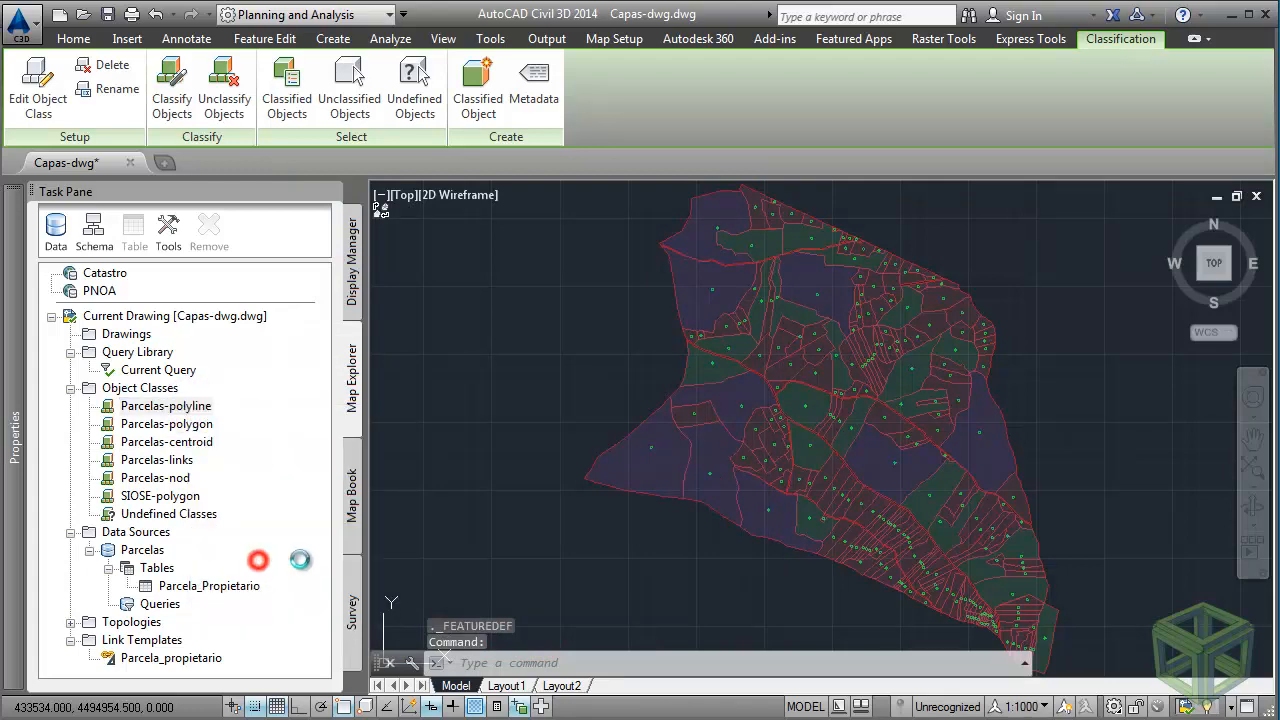
{"action": "left_click_drag", "start_coordinate": [509, 465], "coordinate": [505, 565]}
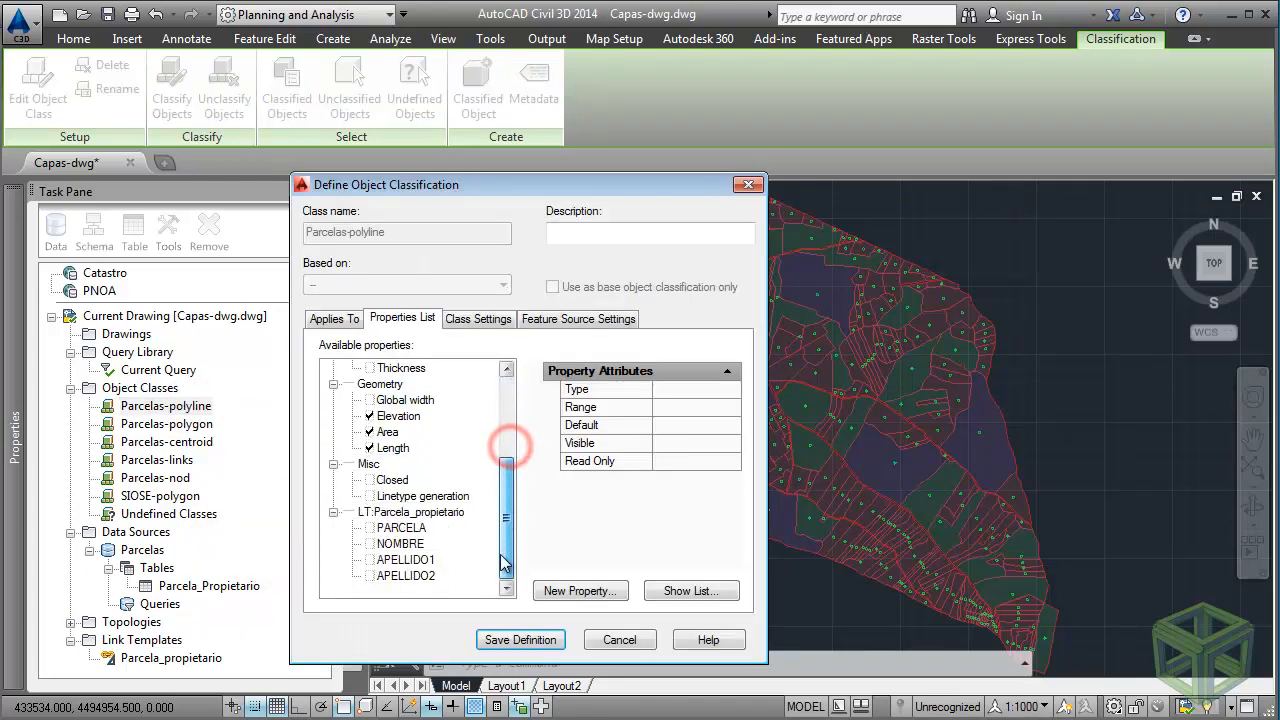
{"action": "left_click", "coordinate": [370, 527]}
{"action": "left_click", "coordinate": [370, 543]}
{"action": "left_click", "coordinate": [370, 559]}
{"action": "left_click", "coordinate": [370, 575]}
Clear the default values of PARCELA, NOMBRE, APELLIDO1 and APELLIDO2 in the Parcelas-polyline class and save its definition.
{"action": "left_click", "coordinate": [398, 527]}
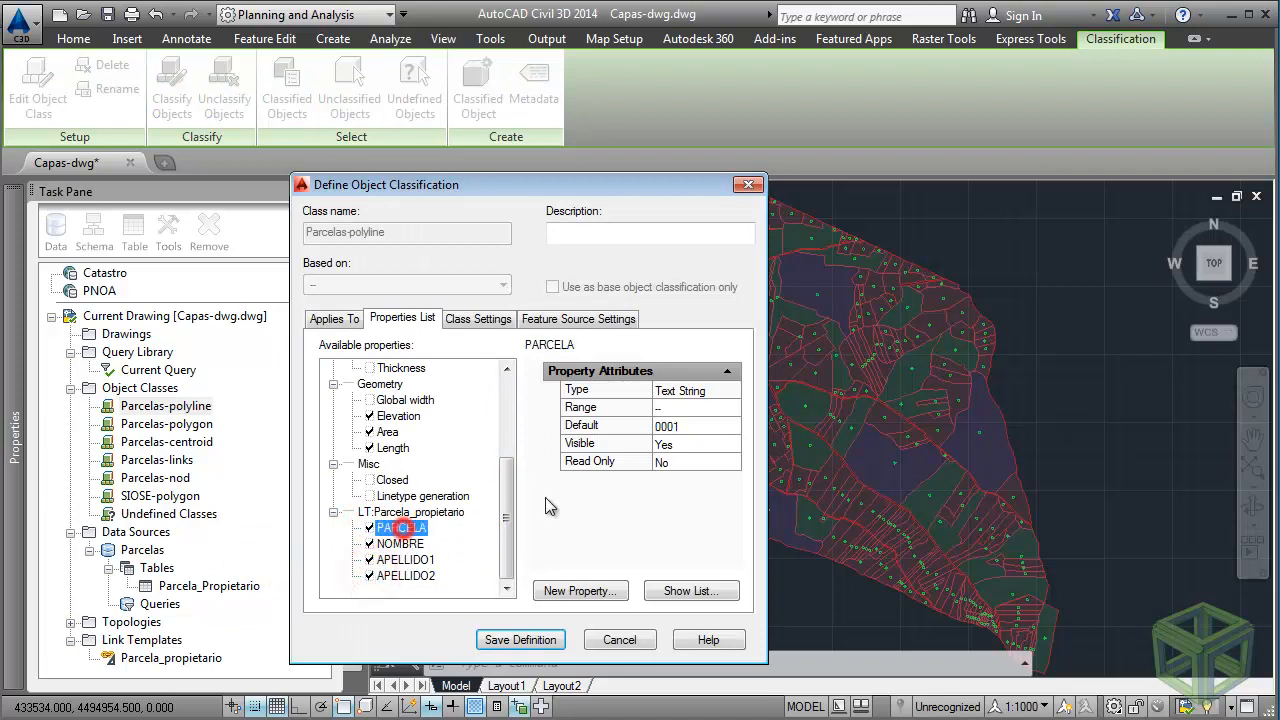
{"action": "left_click", "coordinate": [590, 425]}
{"action": "left_click", "coordinate": [405, 543]}
{"action": "left_click", "coordinate": [600, 425]}
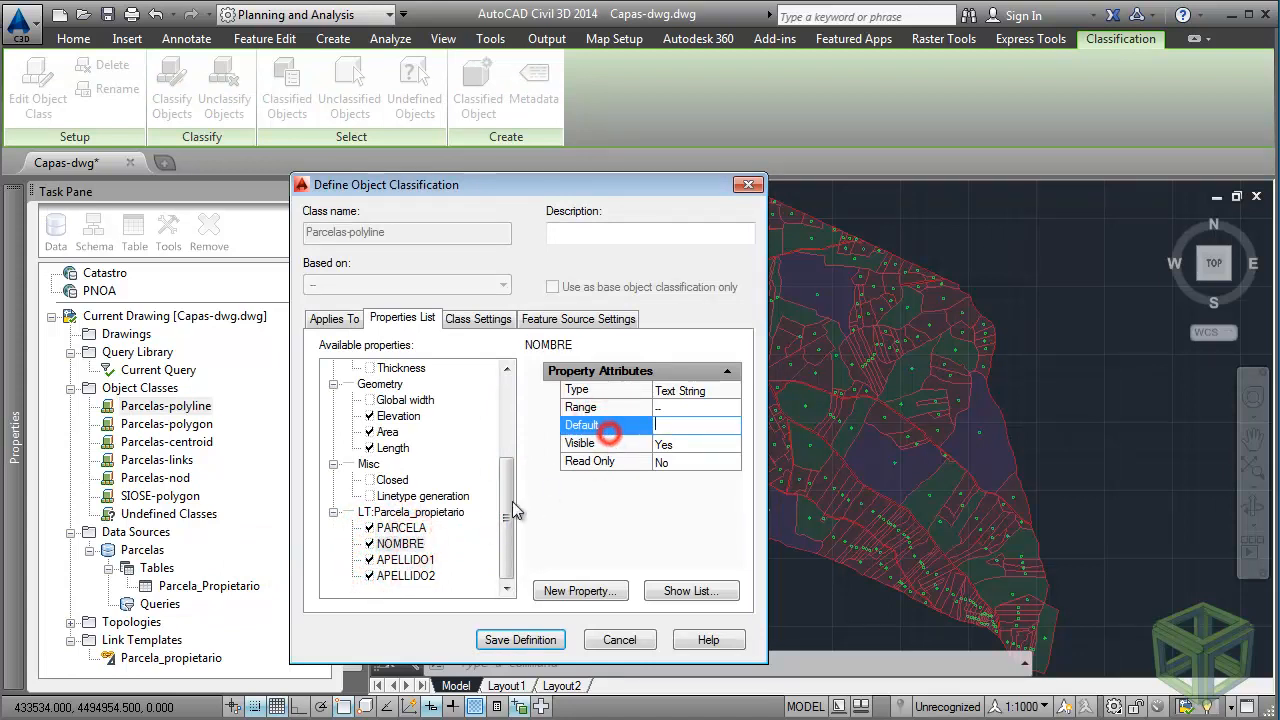
{"action": "left_click", "coordinate": [405, 559]}
{"action": "left_click", "coordinate": [618, 428]}
{"action": "key", "text": "Delete"}
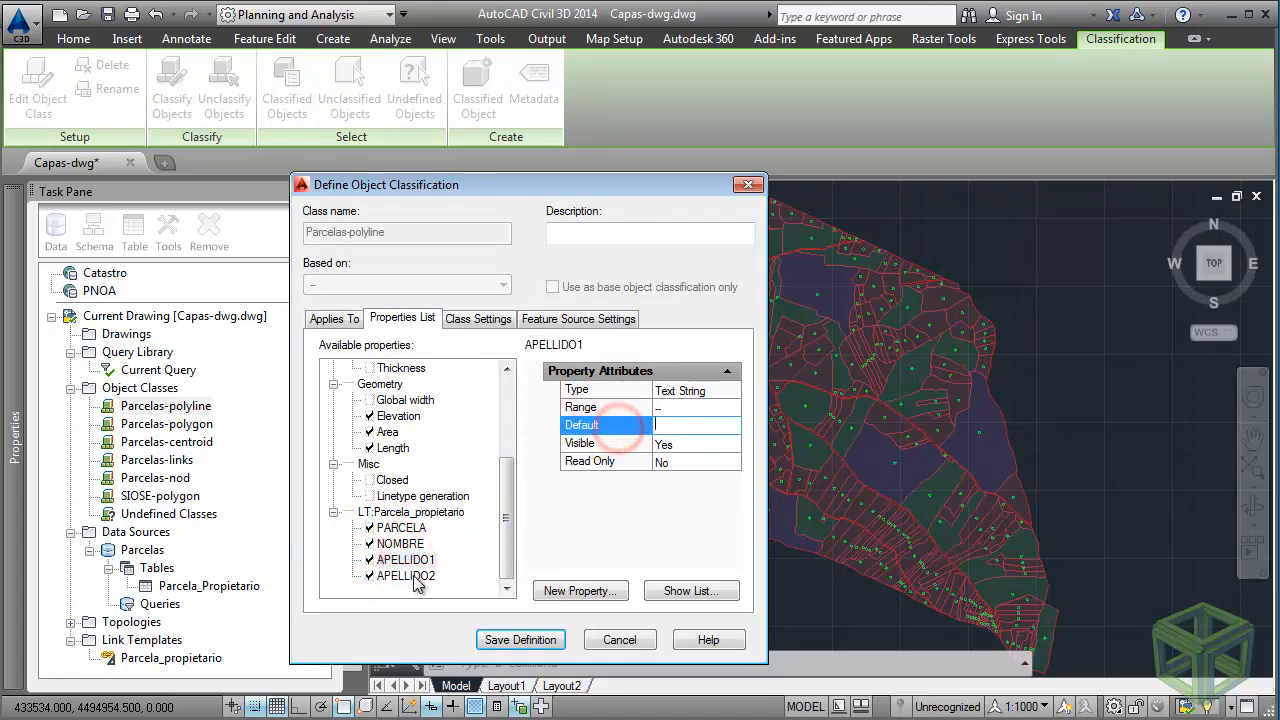
{"action": "left_click", "coordinate": [405, 575]}
{"action": "left_click", "coordinate": [600, 425]}
{"action": "key", "text": "Delete"}
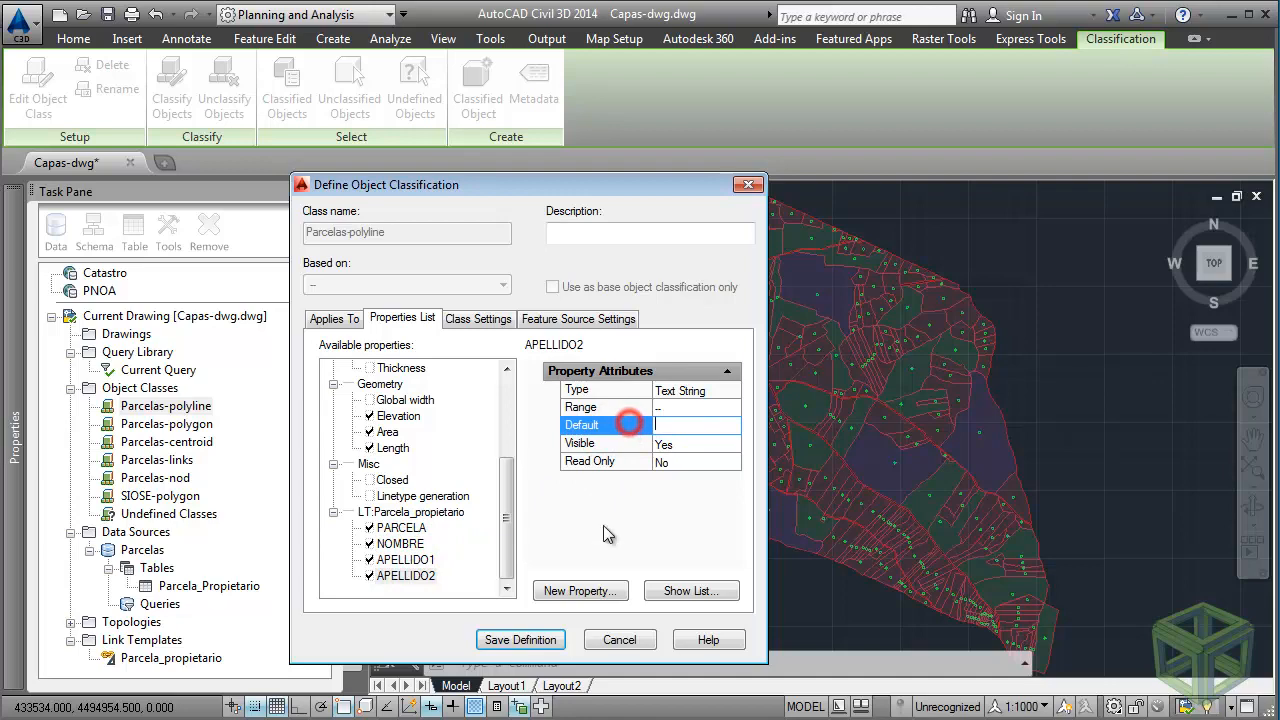
{"action": "left_click", "coordinate": [520, 640]}
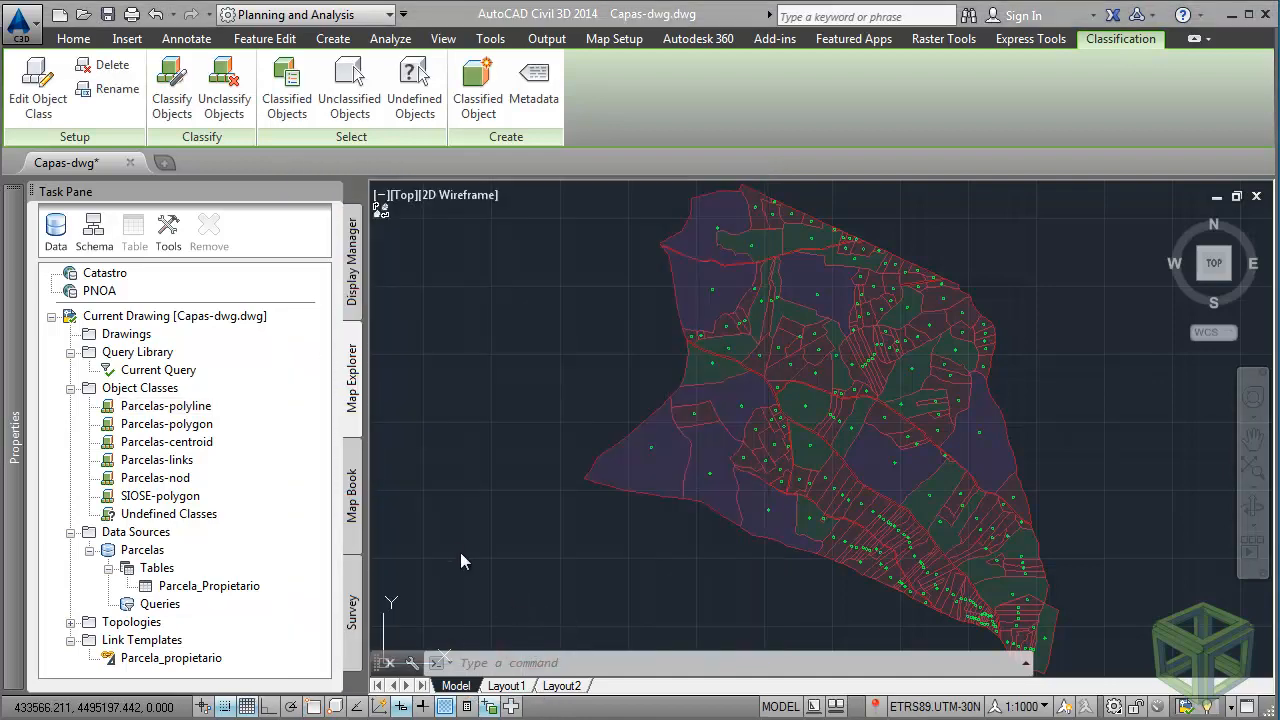
Create a classified Parcelas-polyline object as a closed four-sided polyline in the empty area west of the parcels.
{"action": "right_click", "coordinate": [195, 410]}
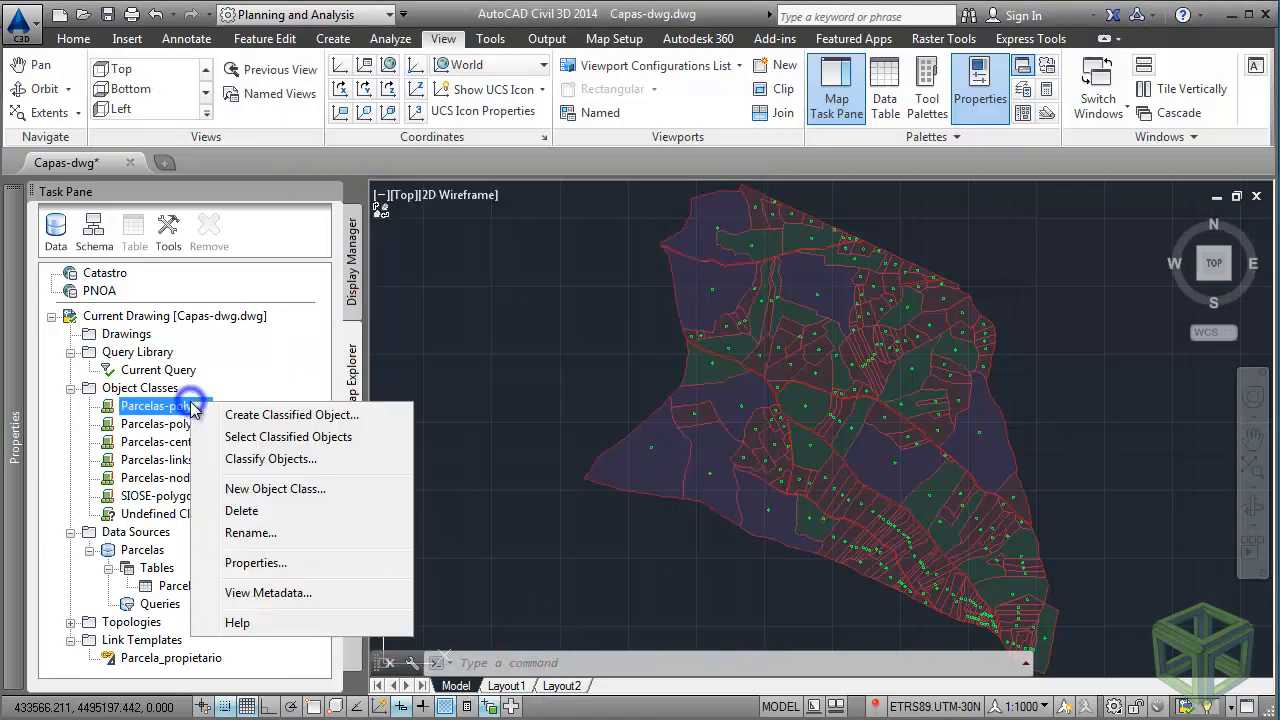
{"action": "left_click", "coordinate": [348, 418]}
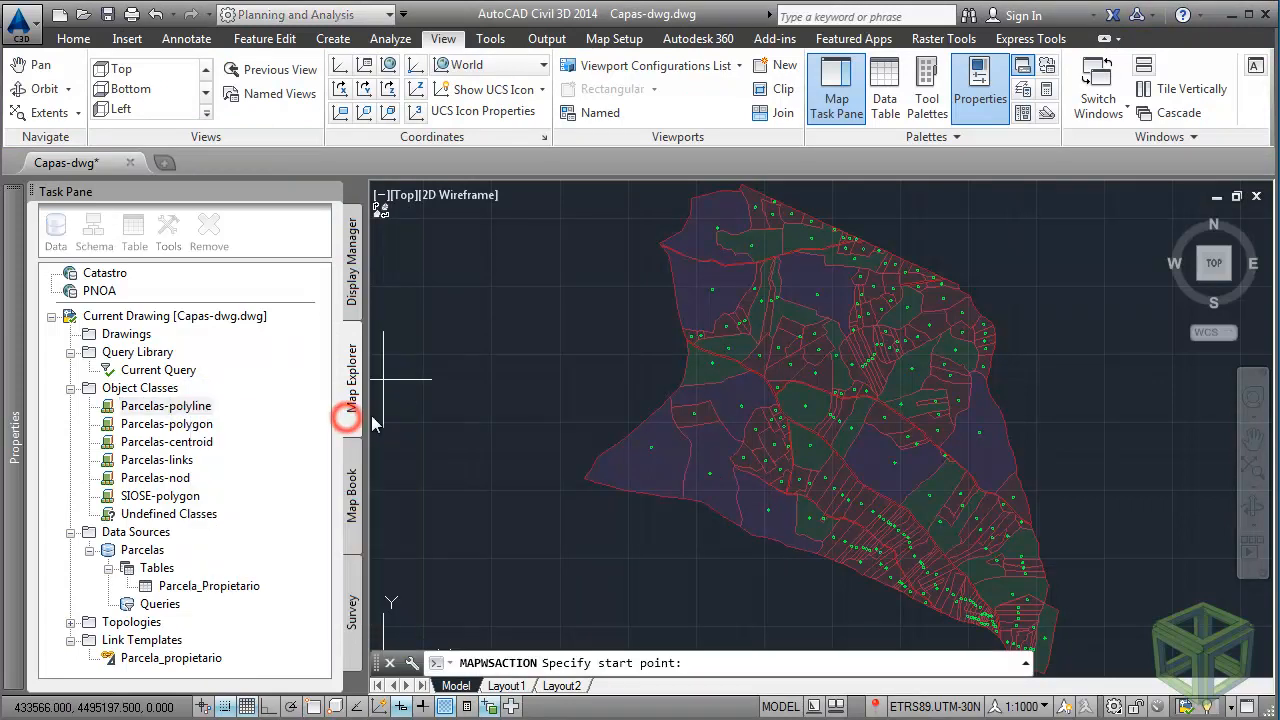
{"action": "left_click", "coordinate": [441, 377]}
{"action": "left_click", "coordinate": [435, 440]}
{"action": "left_click", "coordinate": [510, 442]}
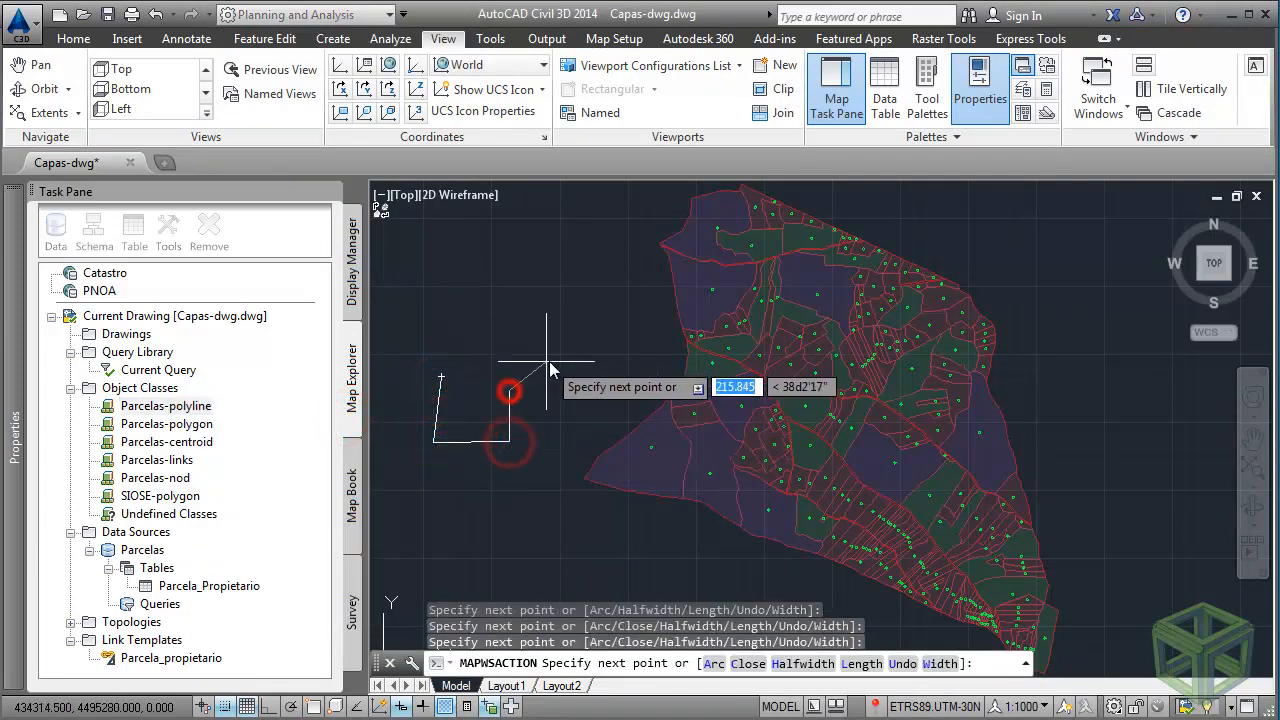
{"action": "left_click", "coordinate": [510, 390]}
{"action": "right_click", "coordinate": [551, 359]}
{"action": "mouse_move", "coordinate": [627, 420]}
{"action": "left_click", "coordinate": [600, 489]}
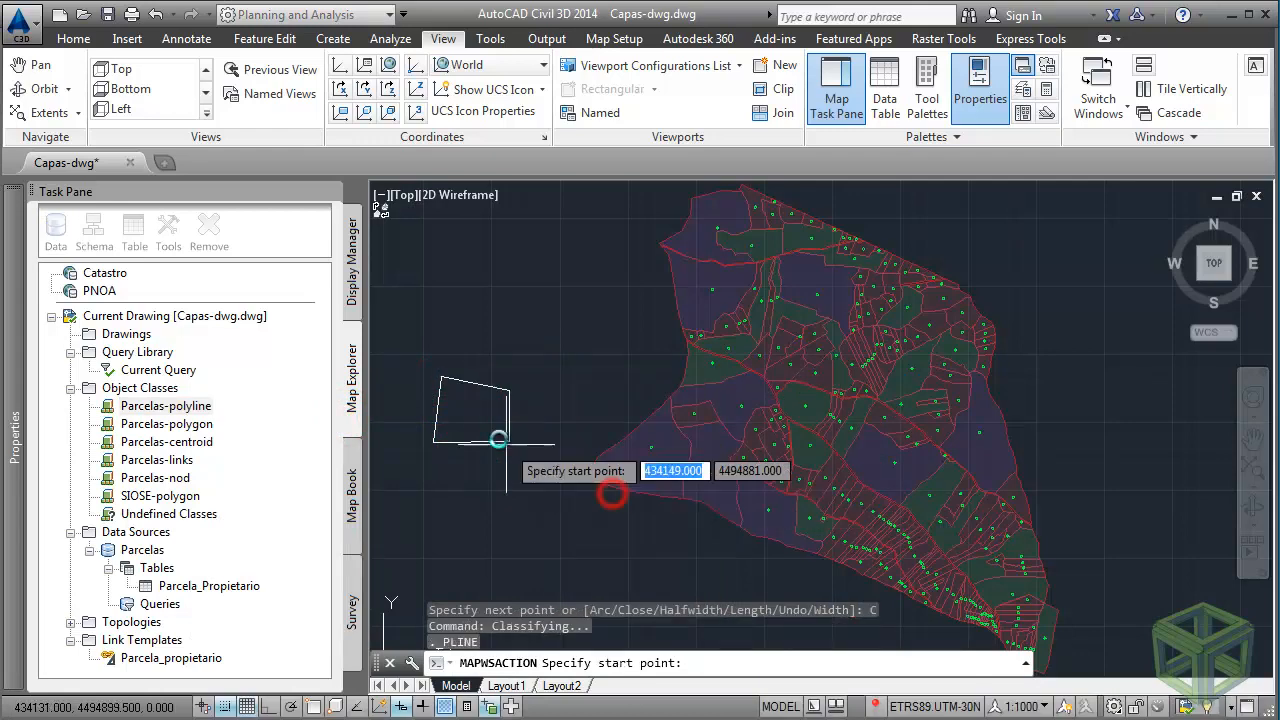
Select the new four-sided polyline and examine its linked owner fields under LT:Parcela_propietario.
{"action": "left_click", "coordinate": [492, 437]}
{"action": "left_click", "coordinate": [488, 438]}
{"action": "left_click", "coordinate": [479, 457]}
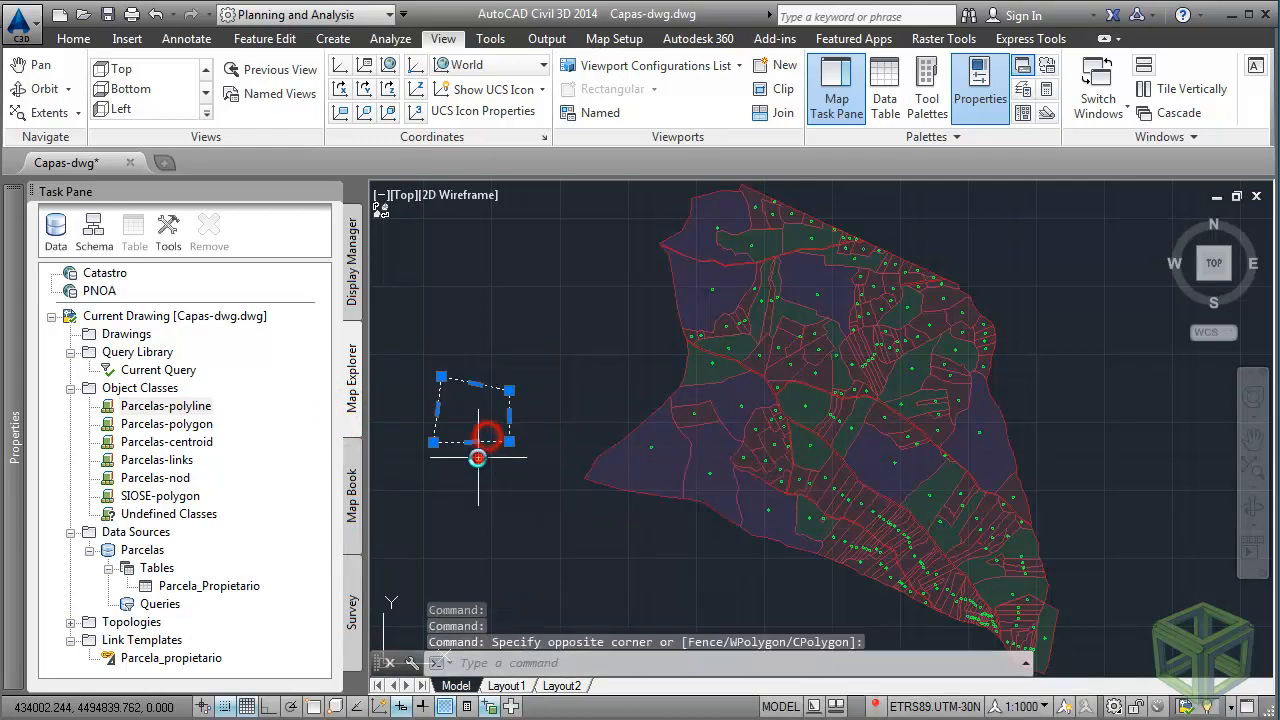
{"action": "mouse_move", "coordinate": [18, 438]}
{"action": "scroll", "coordinate": [181, 470], "scroll_direction": "down", "scroll_amount": 3}
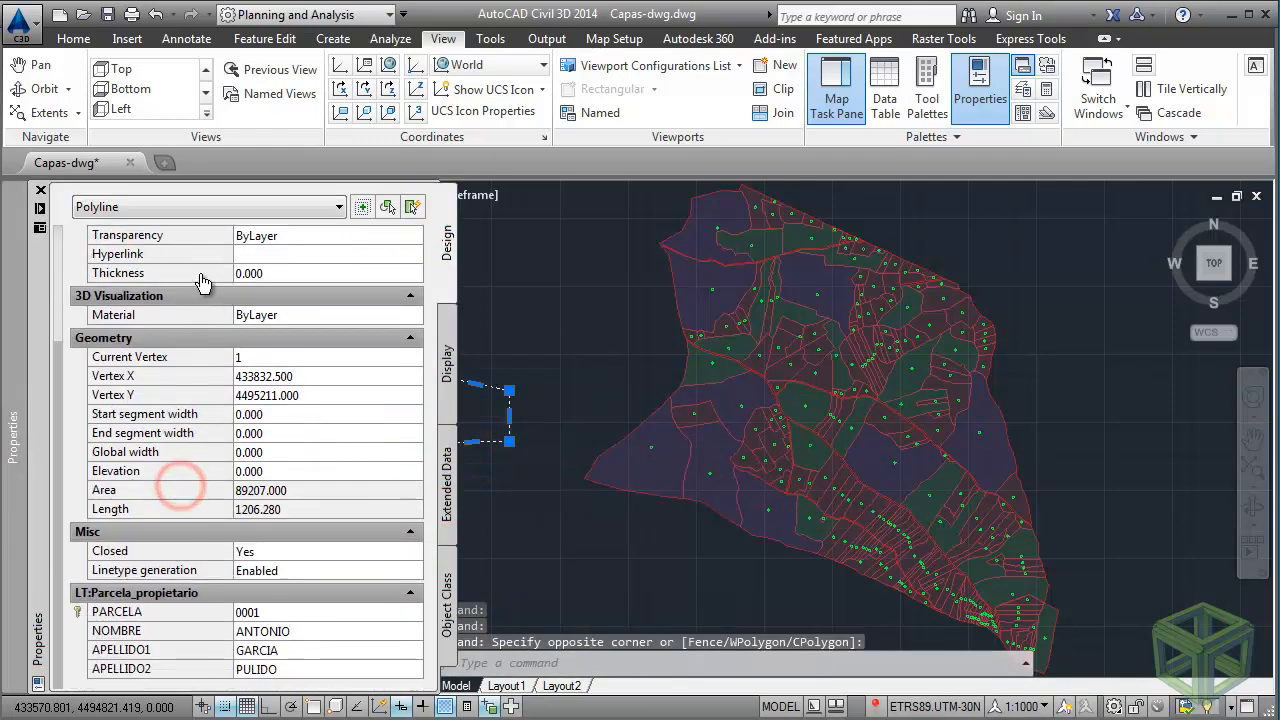
{"action": "left_click", "coordinate": [191, 650]}
{"action": "left_click", "coordinate": [188, 668]}
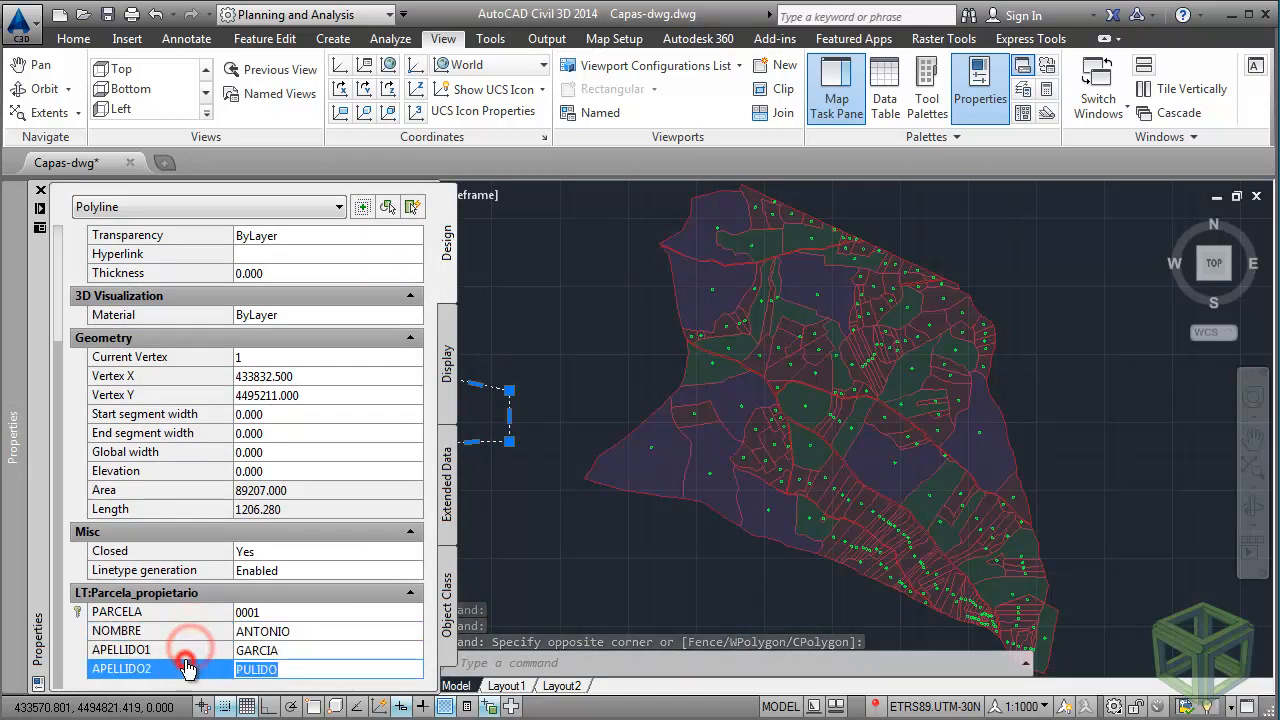
Change the new polyline's PARCELA key field to 0002, to 0065 and back to 0001 to load each linked owner record.
{"action": "left_click", "coordinate": [188, 612]}
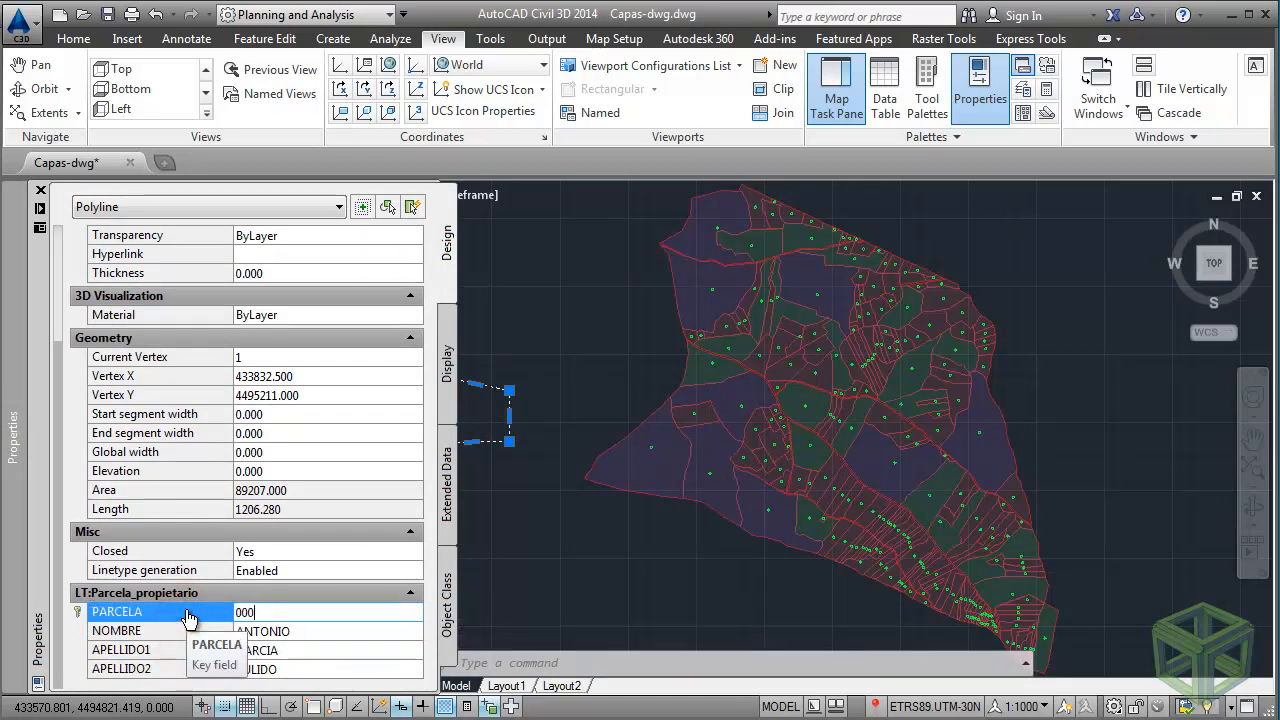
{"action": "left_click", "coordinate": [184, 631]}
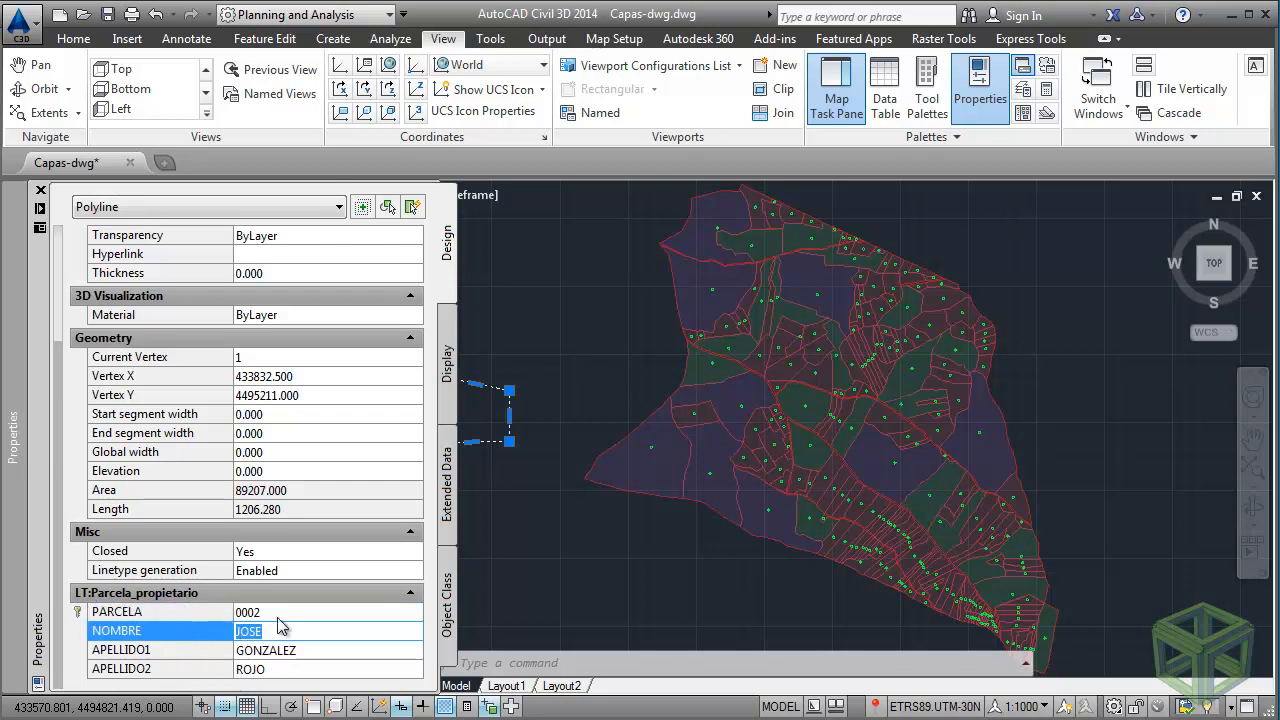
{"action": "left_click", "coordinate": [318, 611]}
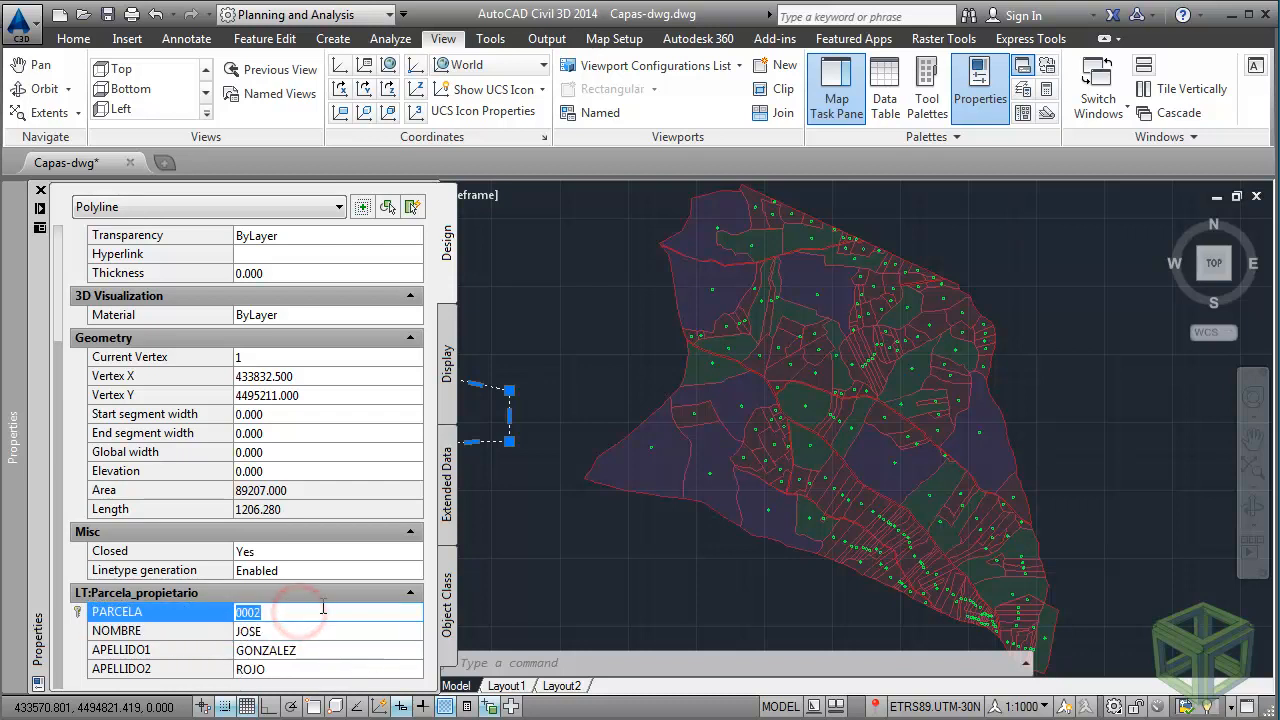
{"action": "key", "text": "Tab"}
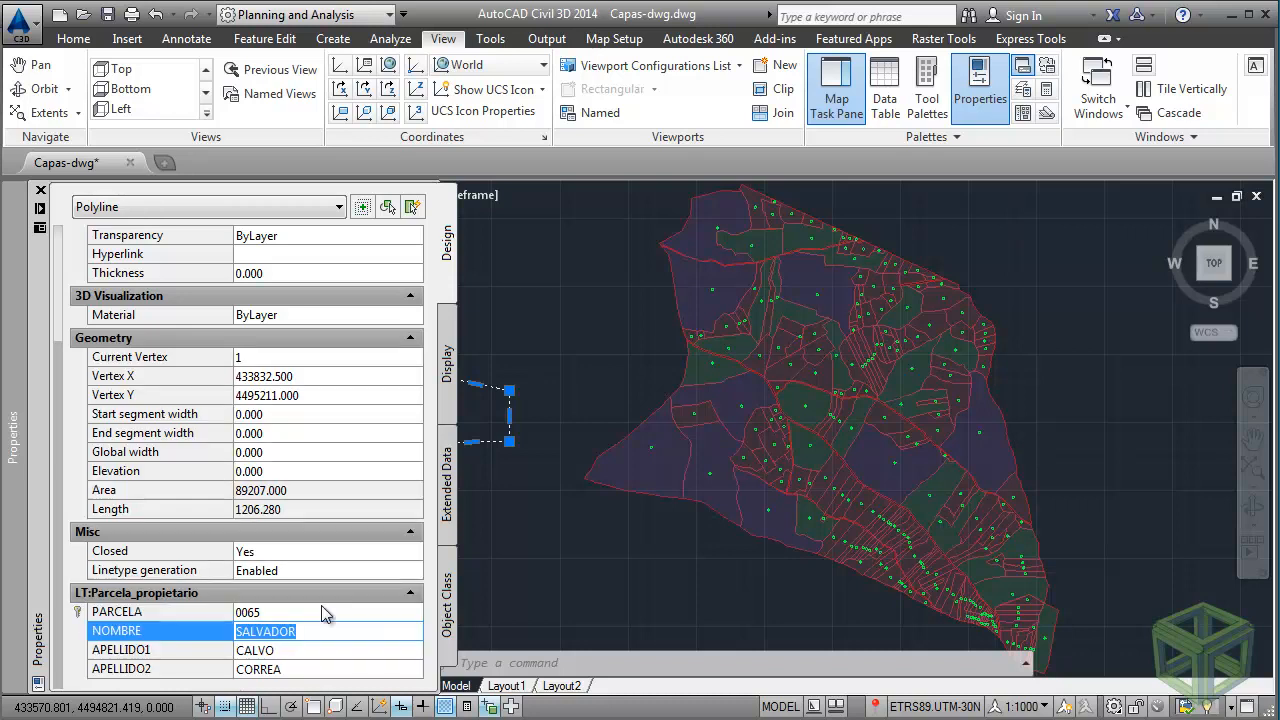
{"action": "left_click", "coordinate": [203, 612]}
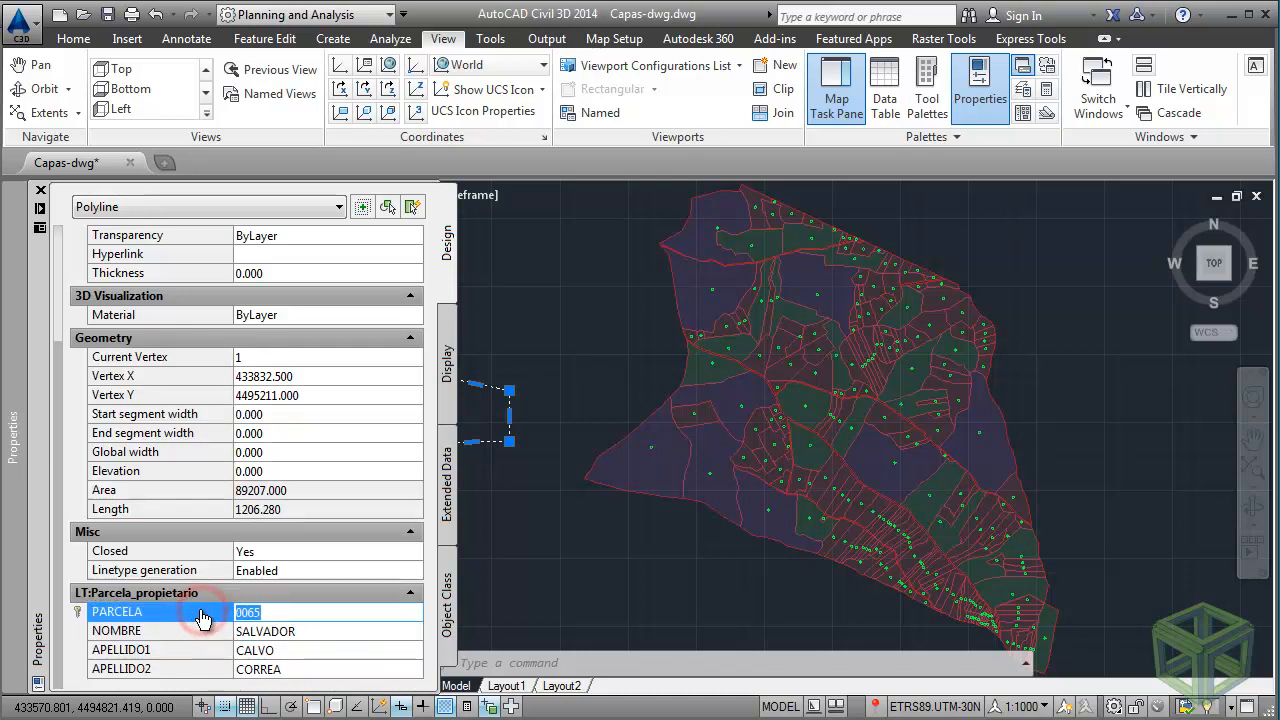
{"action": "type", "text": "001"}
{"action": "key", "text": "Tab"}
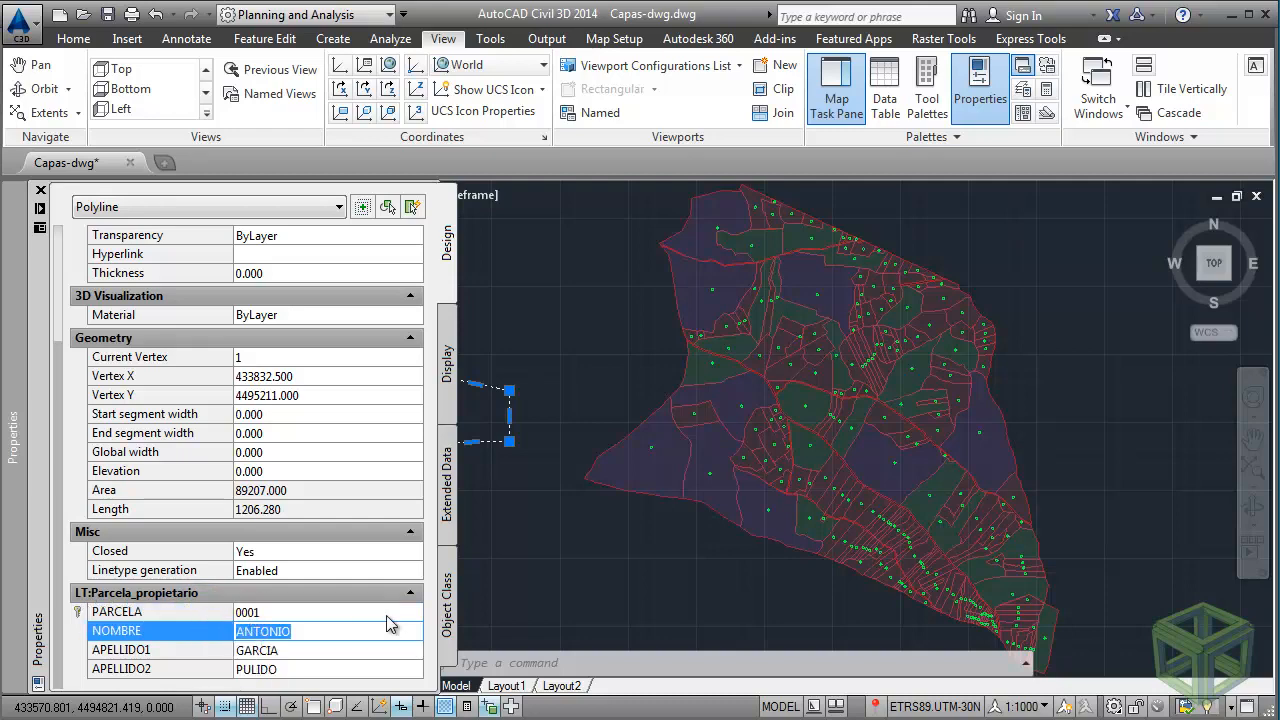
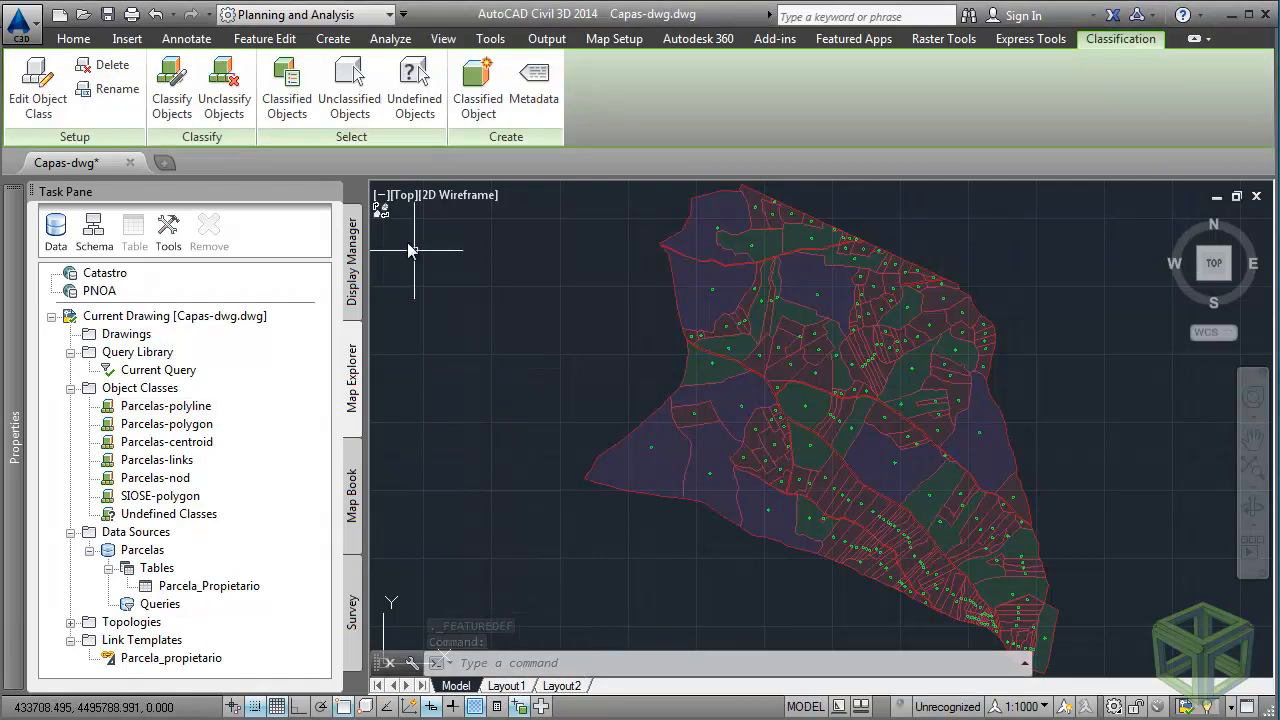
Copy the PARCELAS-CENTROID annotation template under the name PARCELAS-CENTROID-PROPIETARIO.
{"action": "left_click", "coordinate": [187, 39]}
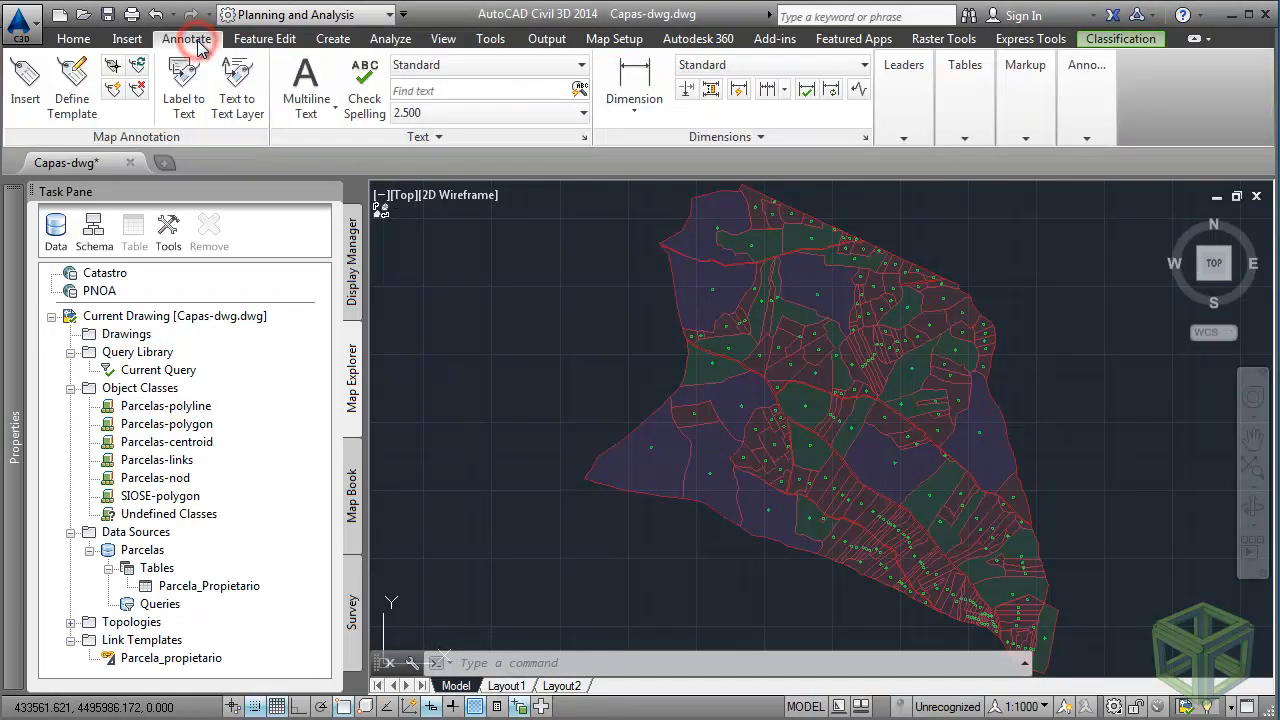
{"action": "left_click", "coordinate": [74, 88]}
{"action": "left_click_drag", "start_coordinate": [491, 132], "coordinate": [501, 184]}
{"action": "left_click", "coordinate": [520, 250]}
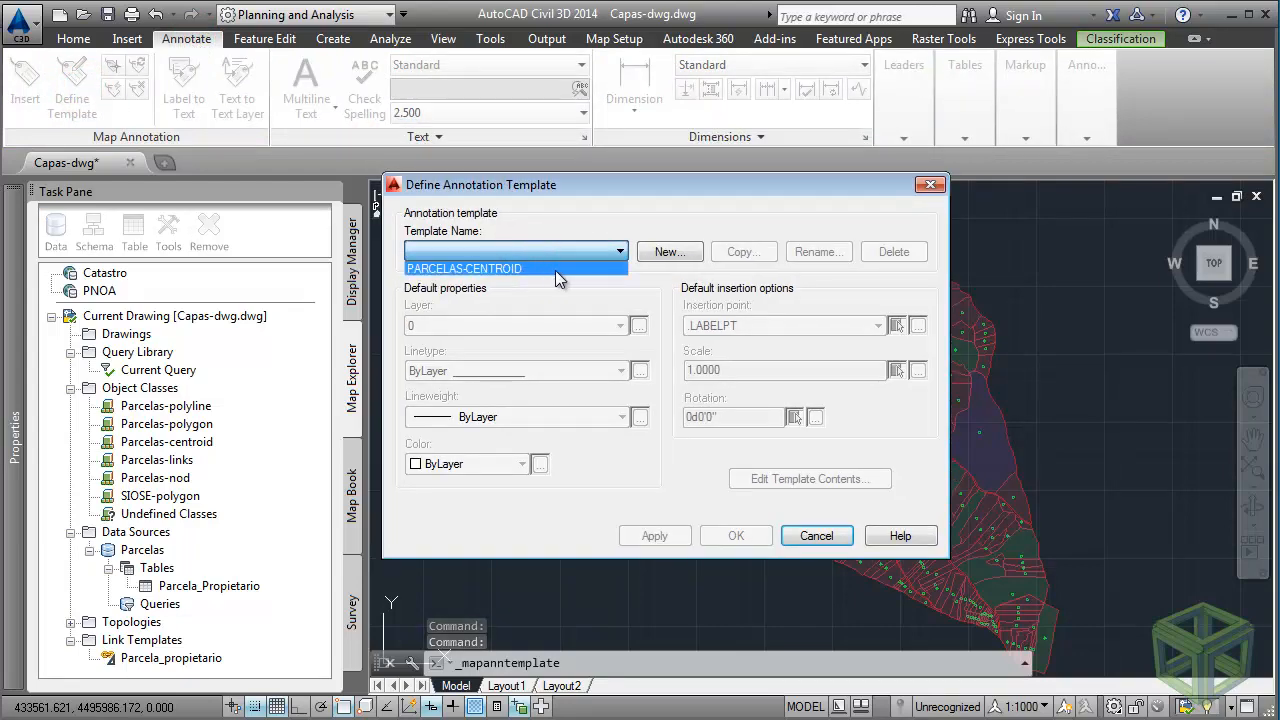
{"action": "left_click", "coordinate": [560, 270]}
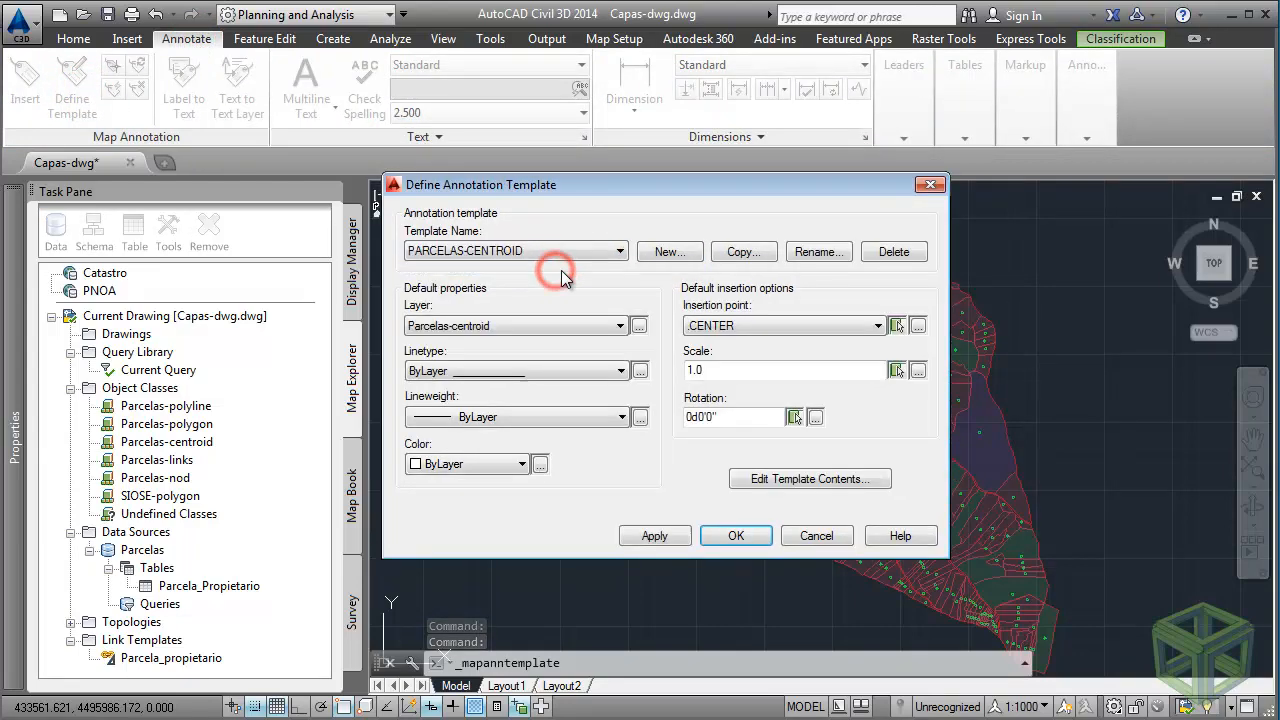
{"action": "left_click", "coordinate": [742, 252]}
{"action": "left_click_drag", "start_coordinate": [551, 179], "coordinate": [592, 164]}
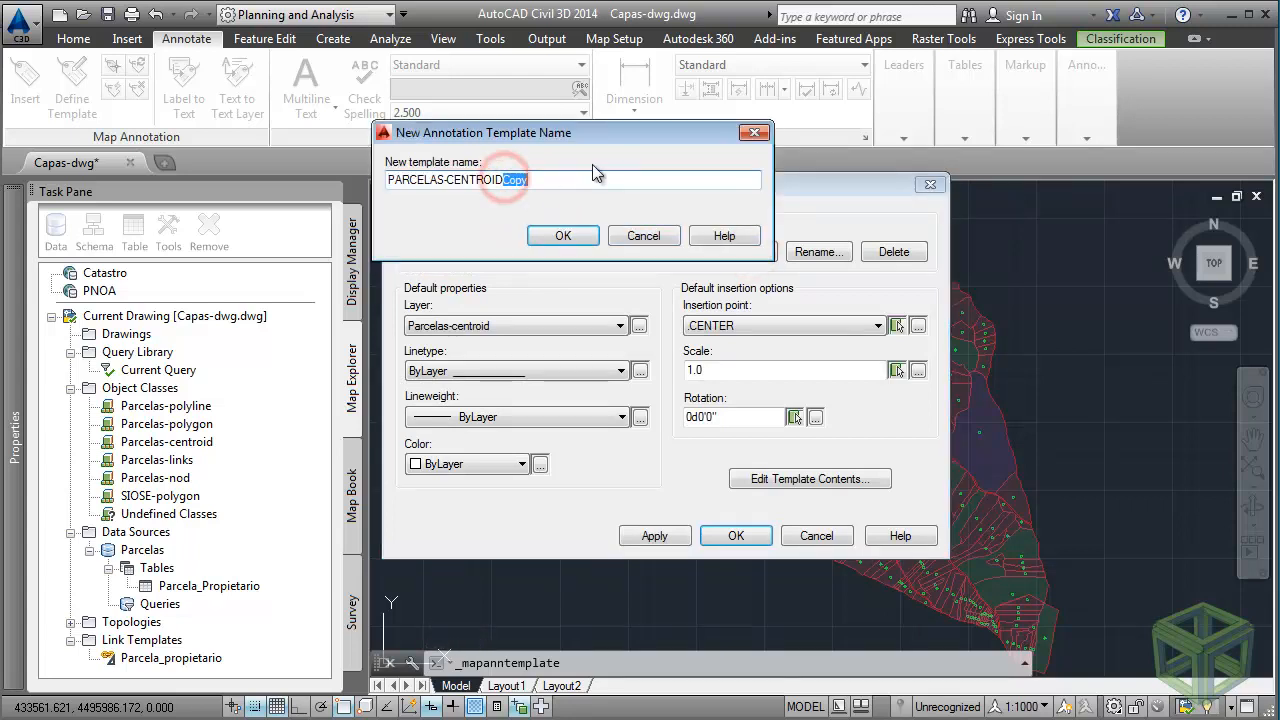
{"action": "type", "text": "-"}
{"action": "type", "text": "PR"}
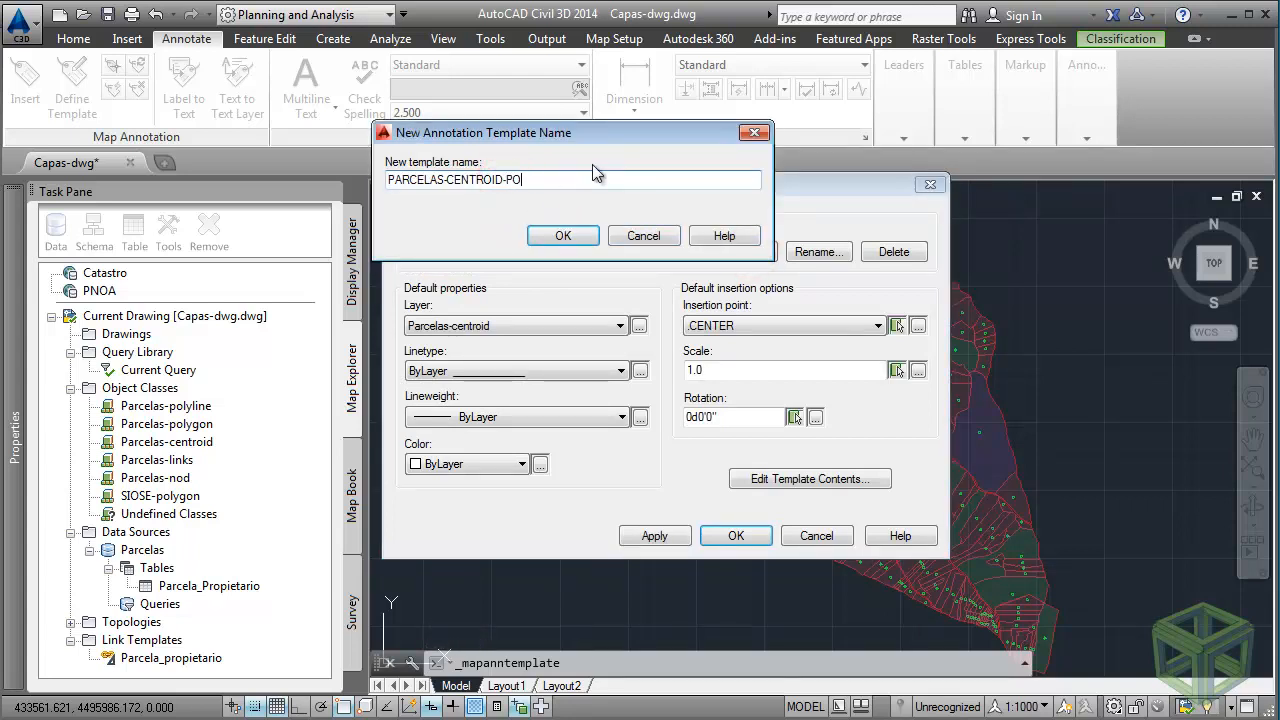
{"action": "key", "text": "BackSpace"}
{"action": "type", "text": "ROPIETARIO"}
{"action": "left_click", "coordinate": [563, 235]}
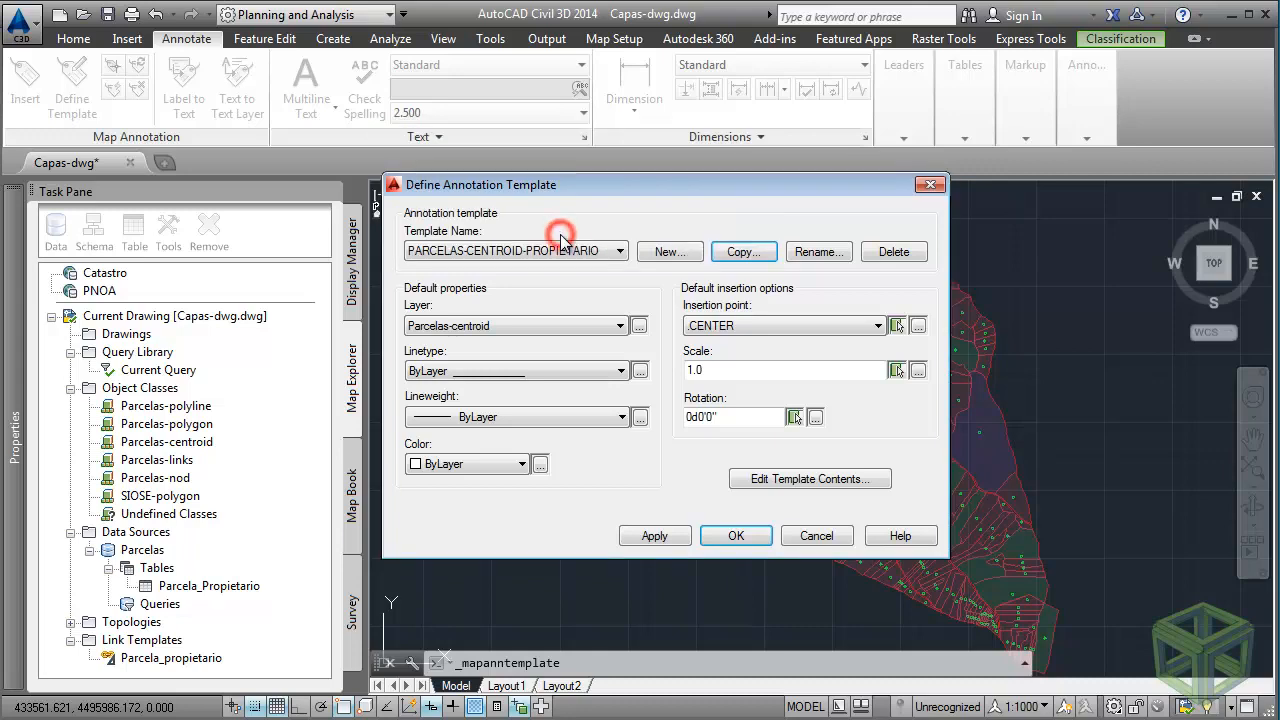
Open the PARCELAS-CENTROID-PROPIETARIO template contents and copy the Parcela text 5 units above and 5 units below the original.
{"action": "left_click", "coordinate": [849, 479]}
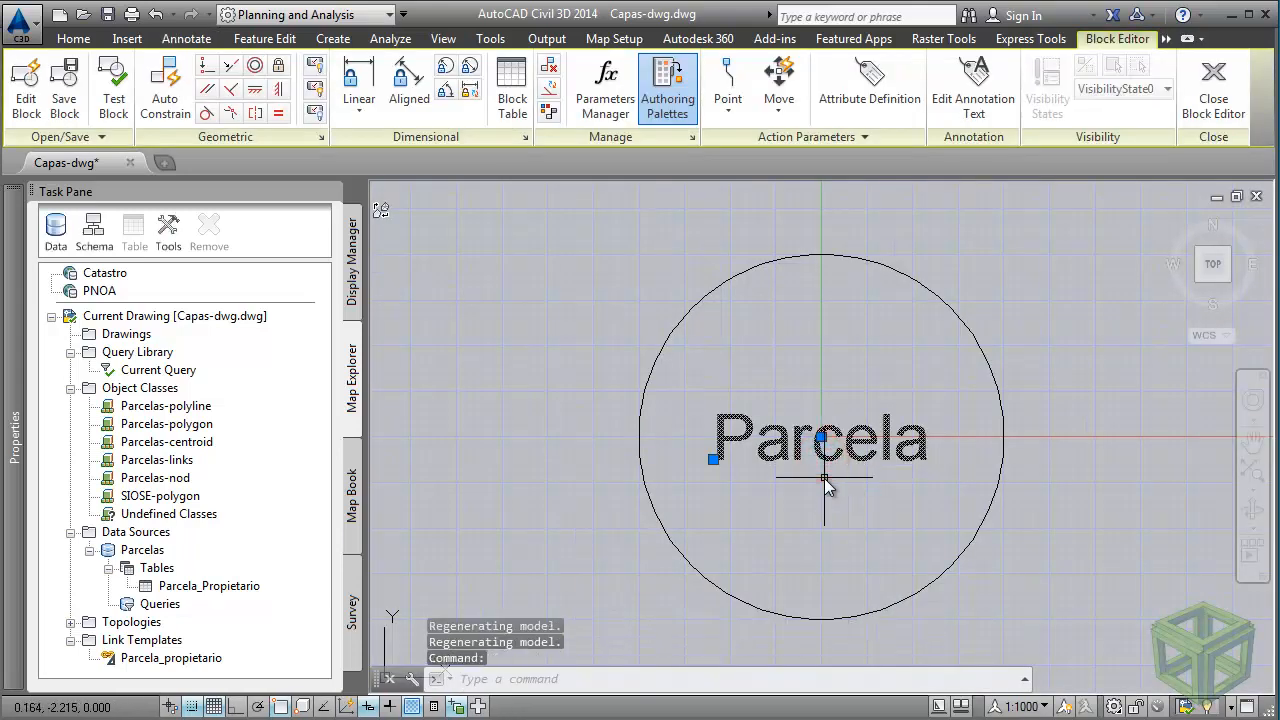
{"action": "type", "text": "cp"}
{"action": "key", "text": "Return"}
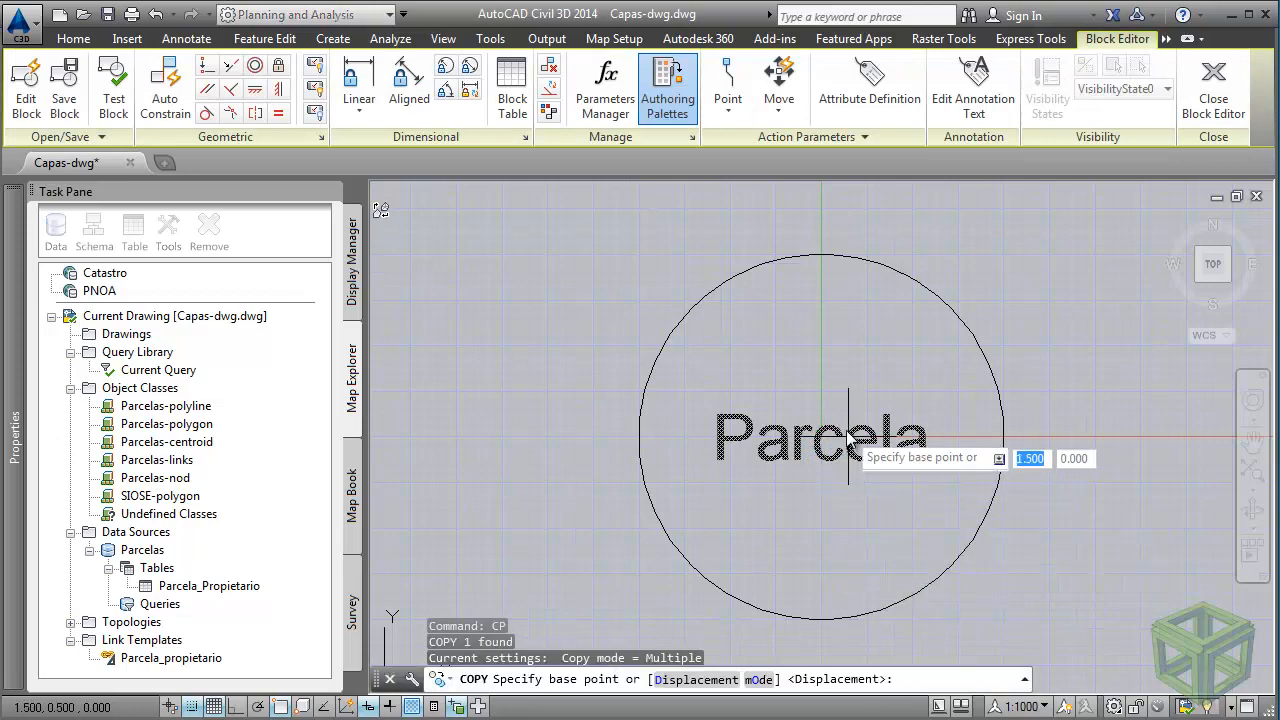
{"action": "left_click", "coordinate": [873, 395]}
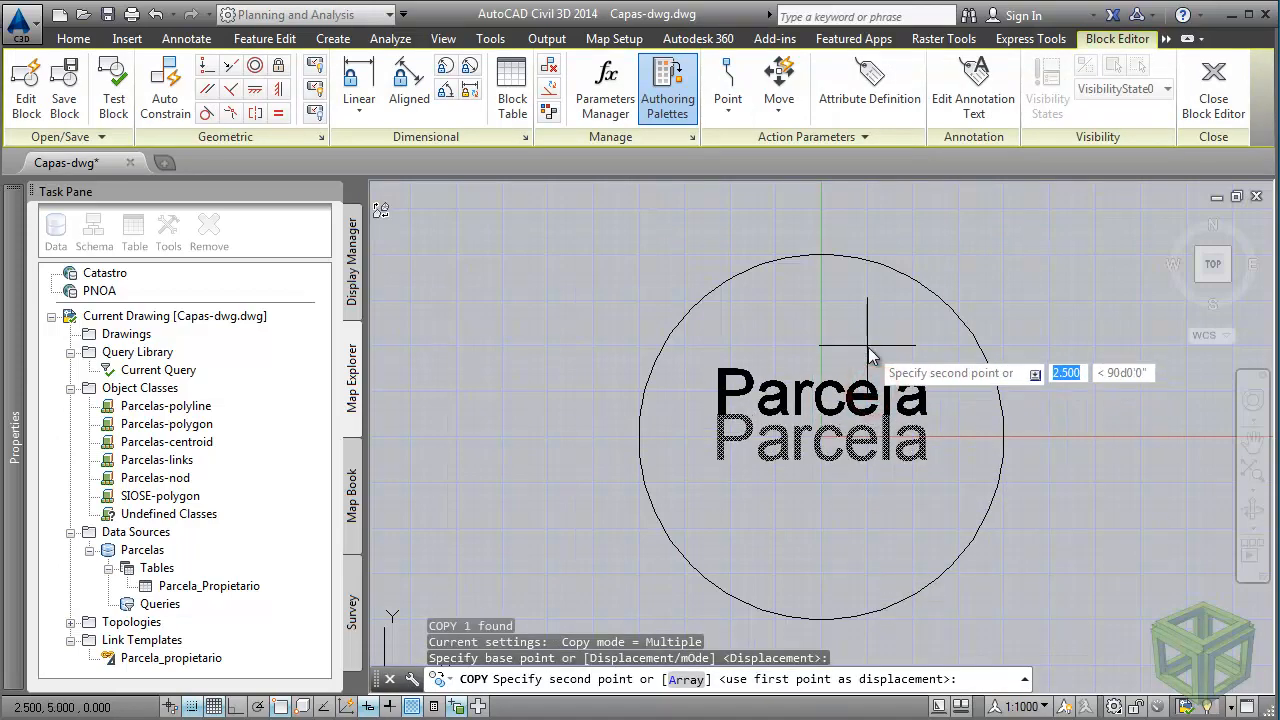
{"action": "left_click", "coordinate": [866, 299]}
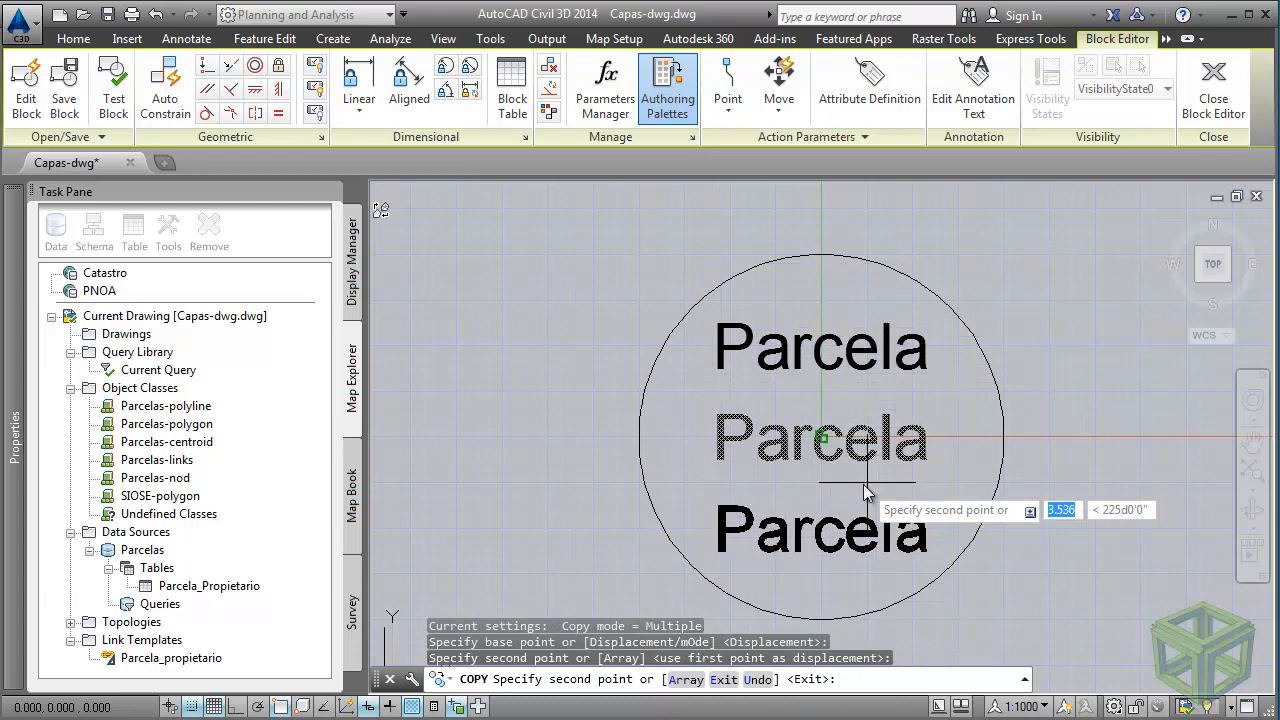
{"action": "key", "text": "F3"}
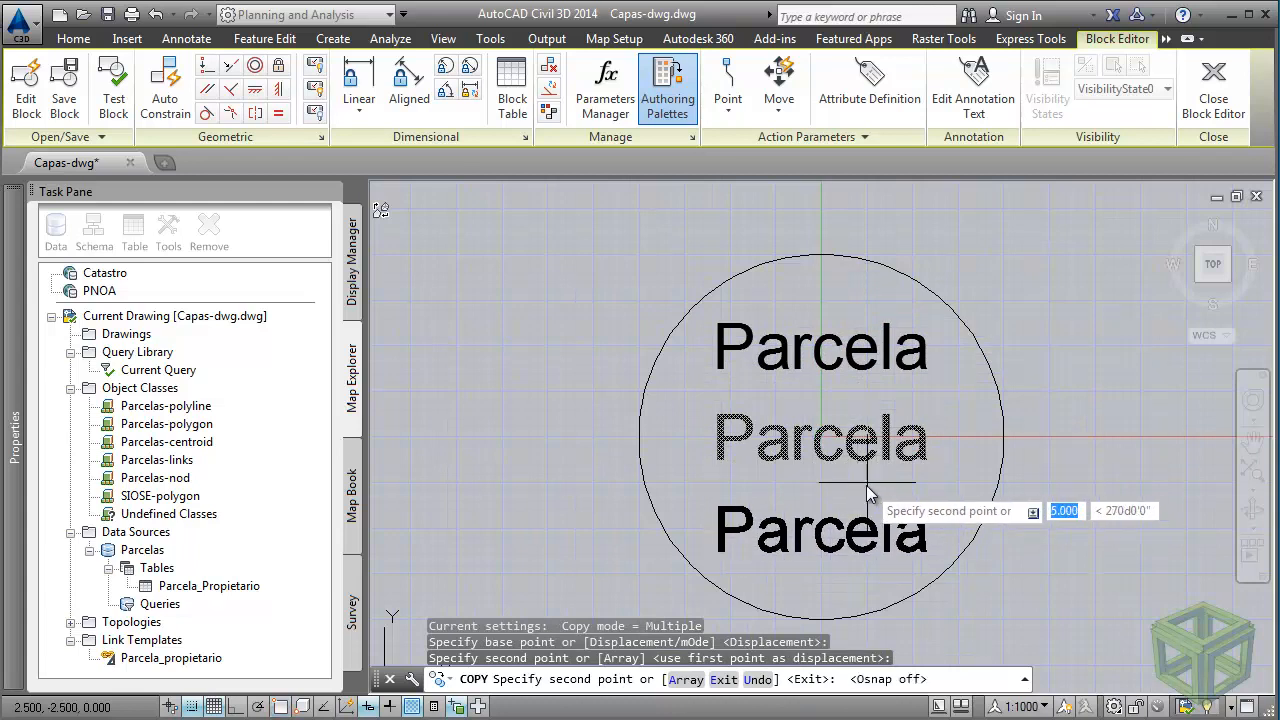
{"action": "left_click", "coordinate": [868, 488]}
{"action": "key", "text": "Escape"}
Set the upper text's tag to NOMBRE and its value to the NOMBRE field of Parcelas-centroid's LT:Parcela_propietario, keeping its position.
{"action": "left_click", "coordinate": [829, 360]}
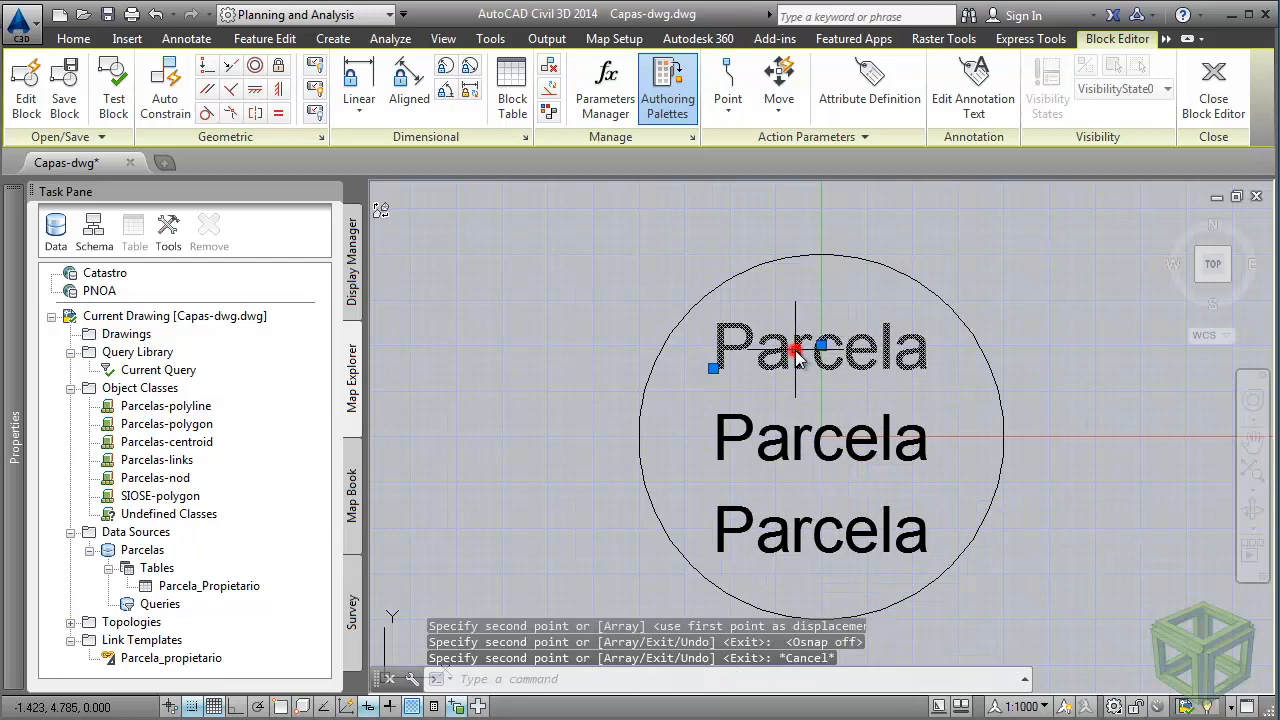
{"action": "left_click", "coordinate": [973, 105]}
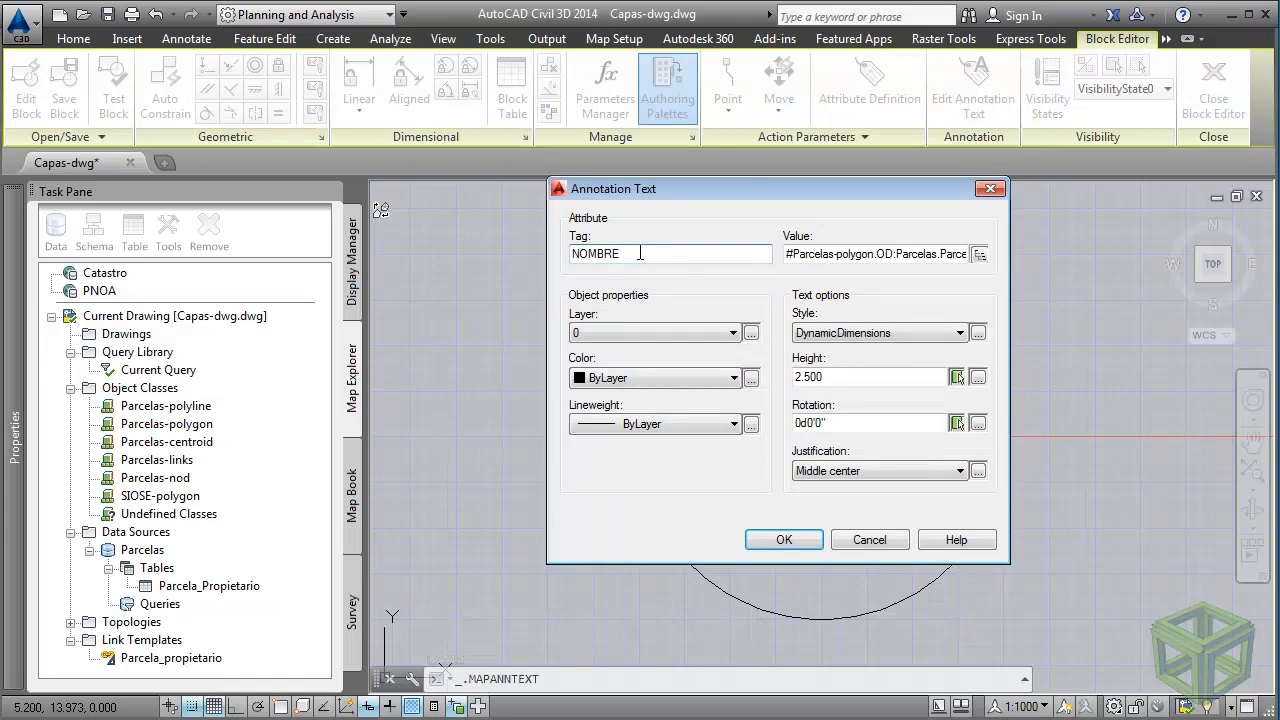
{"action": "double_click", "coordinate": [640, 253]}
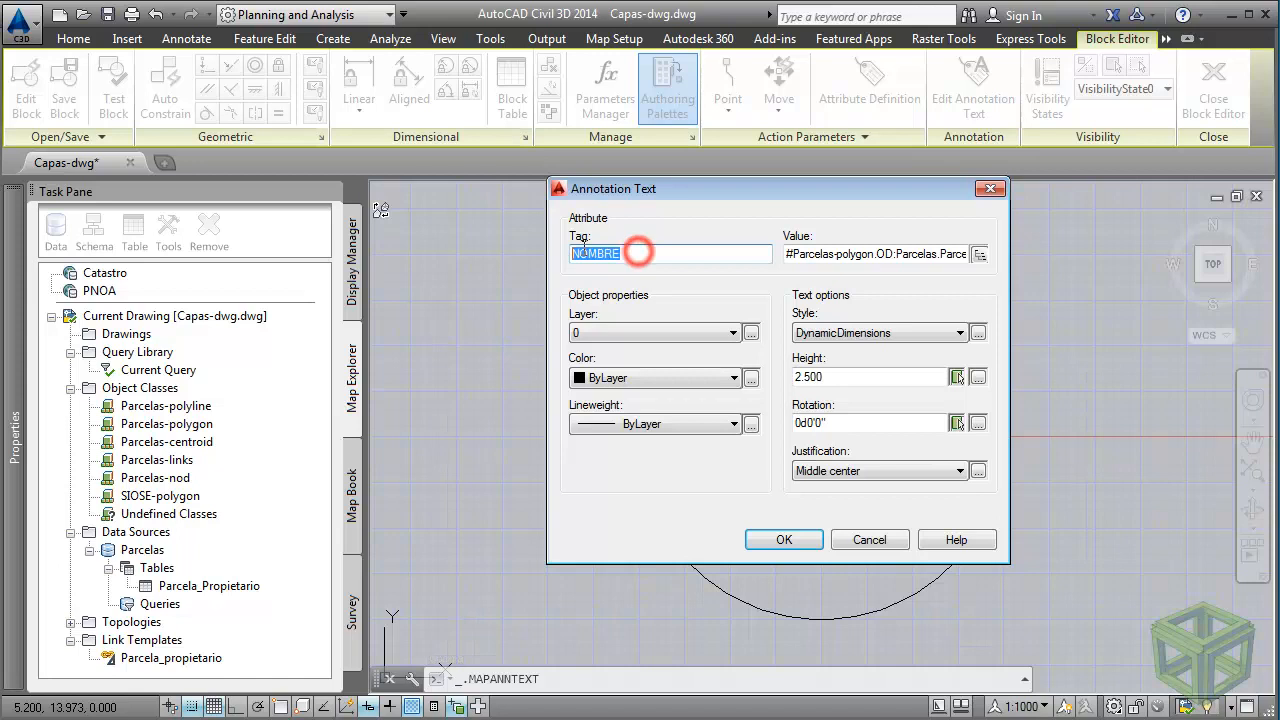
{"action": "left_click", "coordinate": [826, 253]}
{"action": "left_click", "coordinate": [980, 255]}
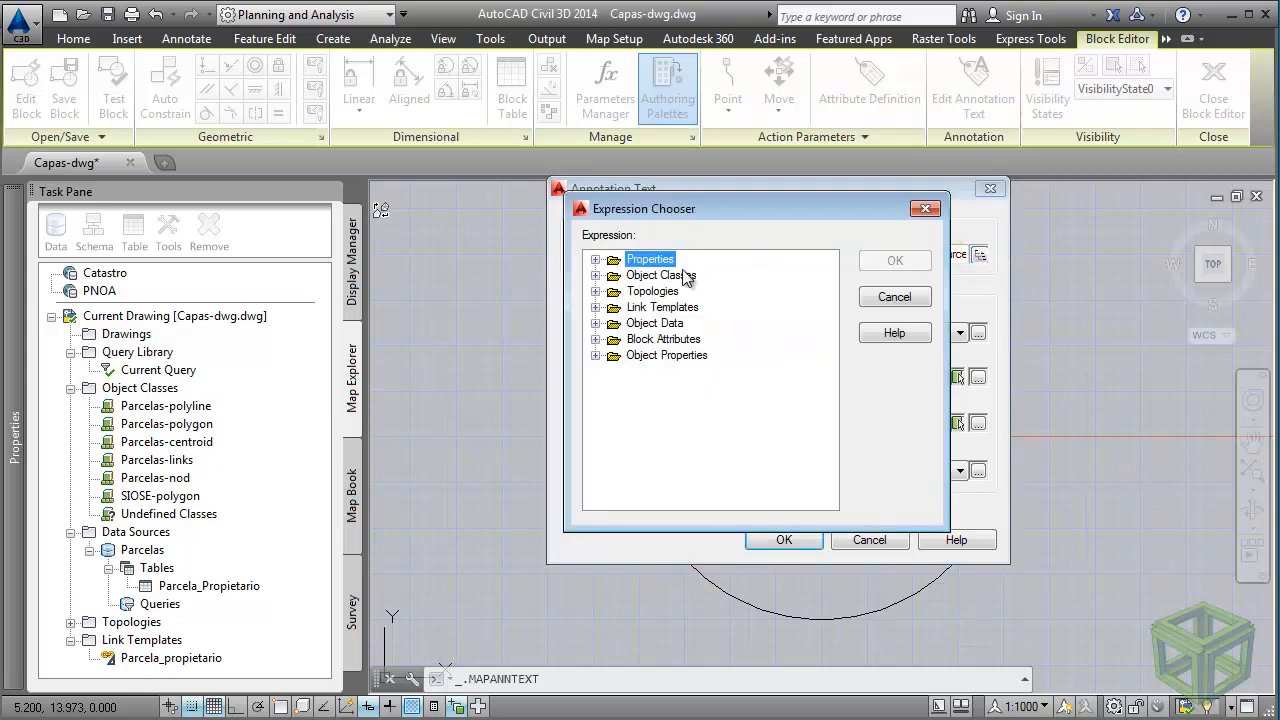
{"action": "left_click", "coordinate": [686, 279]}
{"action": "left_click", "coordinate": [596, 275]}
{"action": "double_click", "coordinate": [680, 290]}
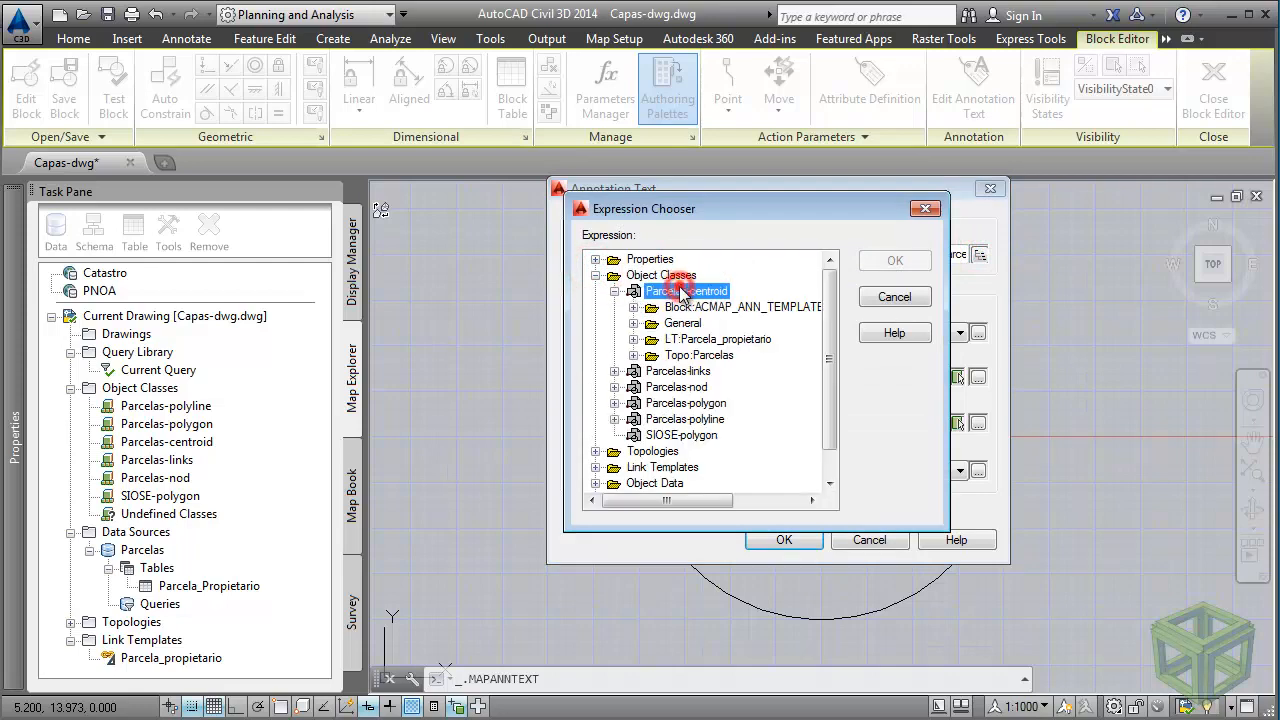
{"action": "double_click", "coordinate": [684, 339]}
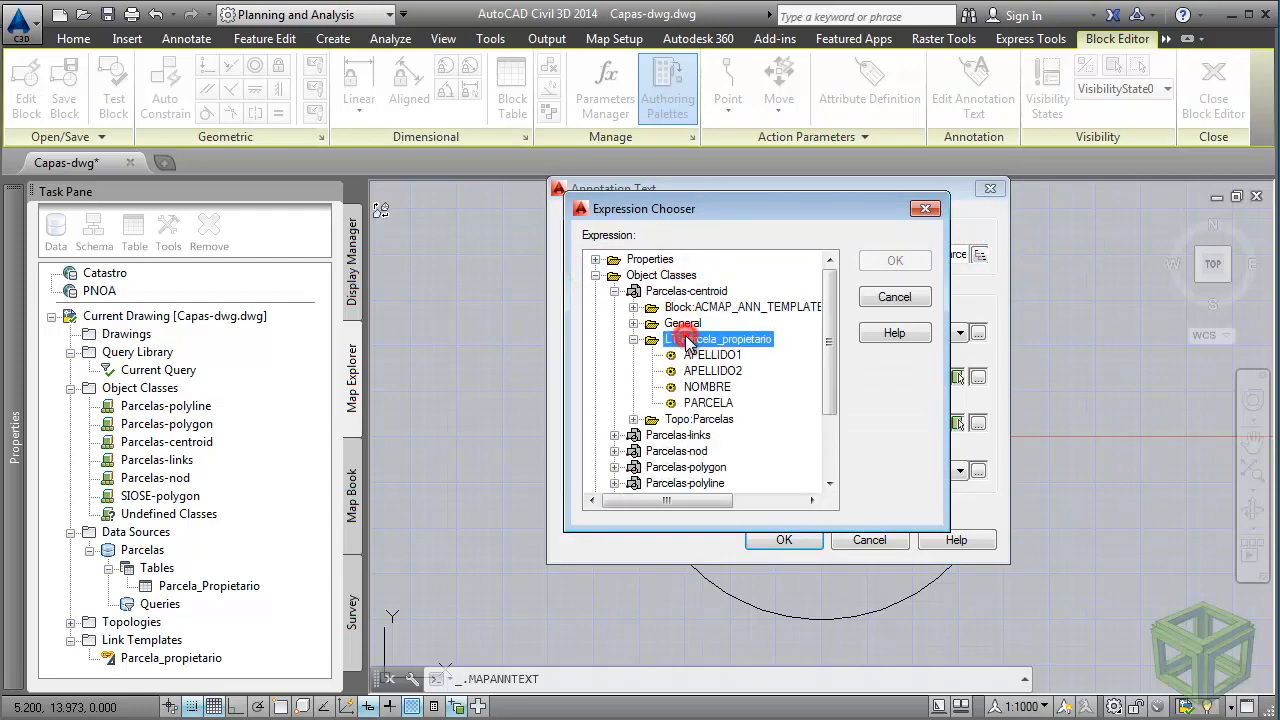
{"action": "left_click", "coordinate": [712, 387]}
{"action": "left_click", "coordinate": [894, 261]}
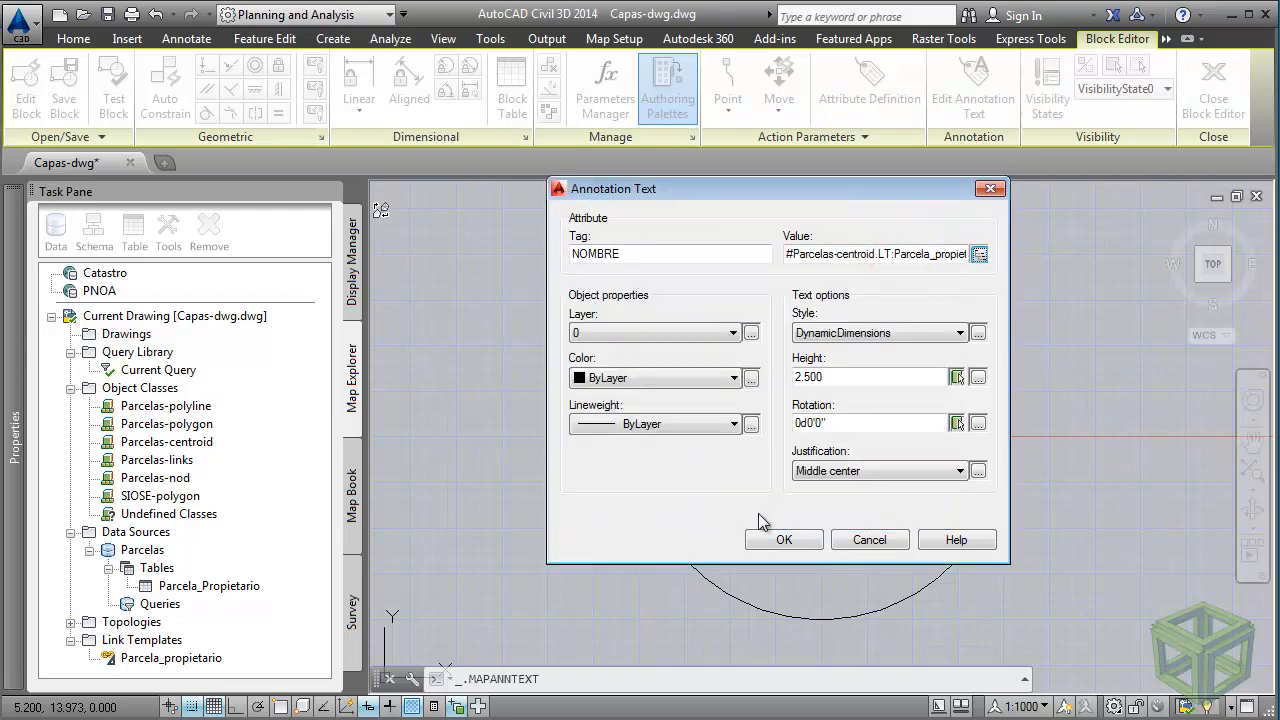
{"action": "left_click", "coordinate": [784, 539]}
{"action": "left_click", "coordinate": [820, 352]}
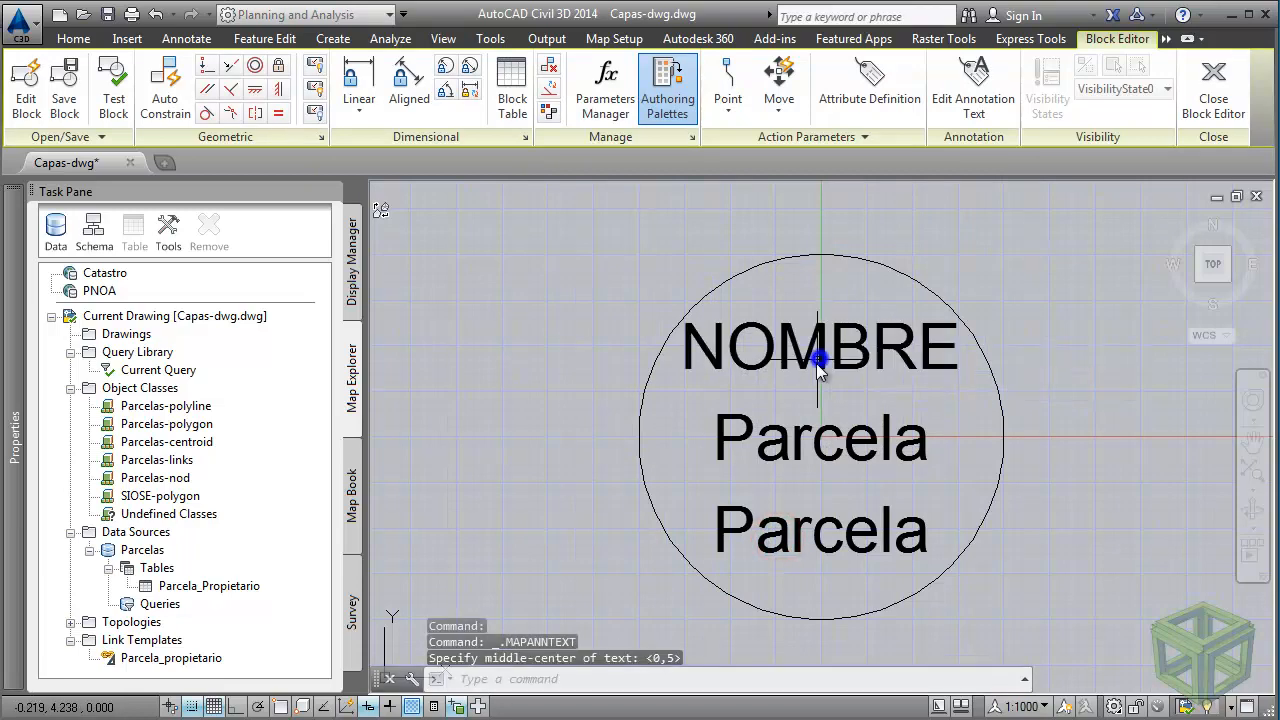
Set the middle text's tag to APELLIDO1 and its value to the APELLIDO1 field of Parcelas-centroid's LT:Parcela_propietario.
{"action": "left_click", "coordinate": [820, 445]}
{"action": "left_click", "coordinate": [973, 82]}
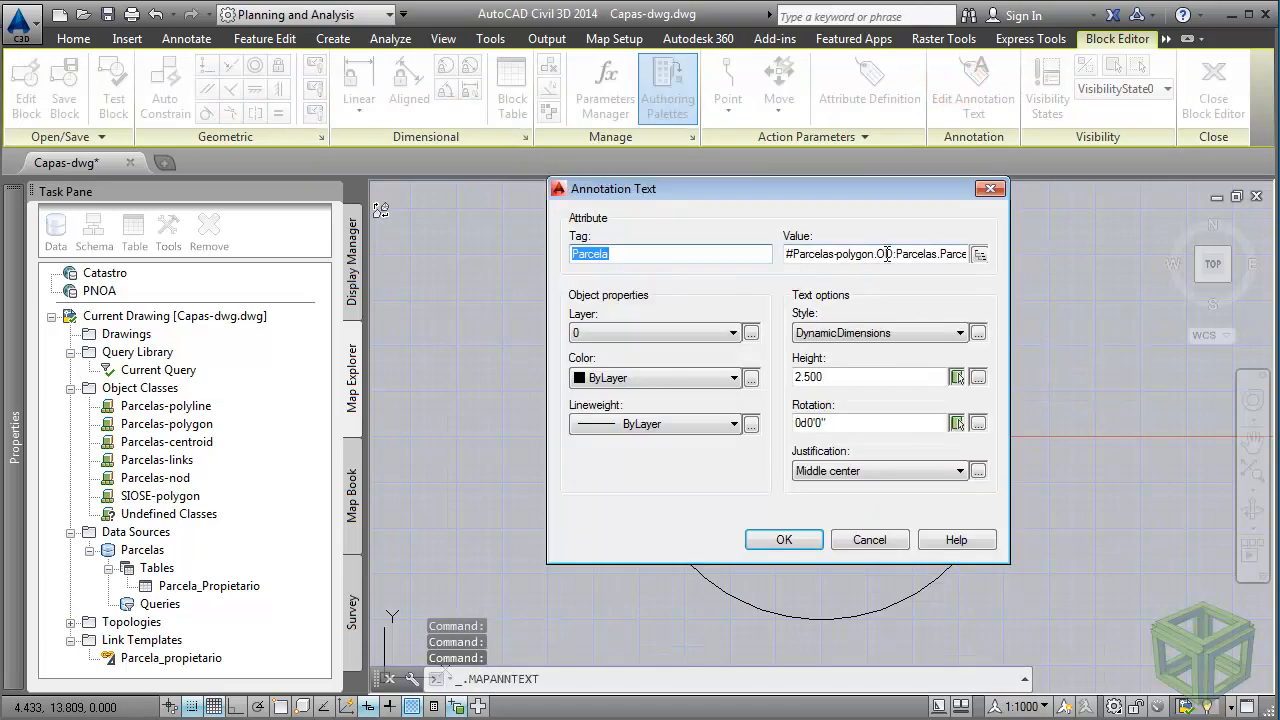
{"action": "left_click", "coordinate": [980, 257]}
{"action": "double_click", "coordinate": [666, 275]}
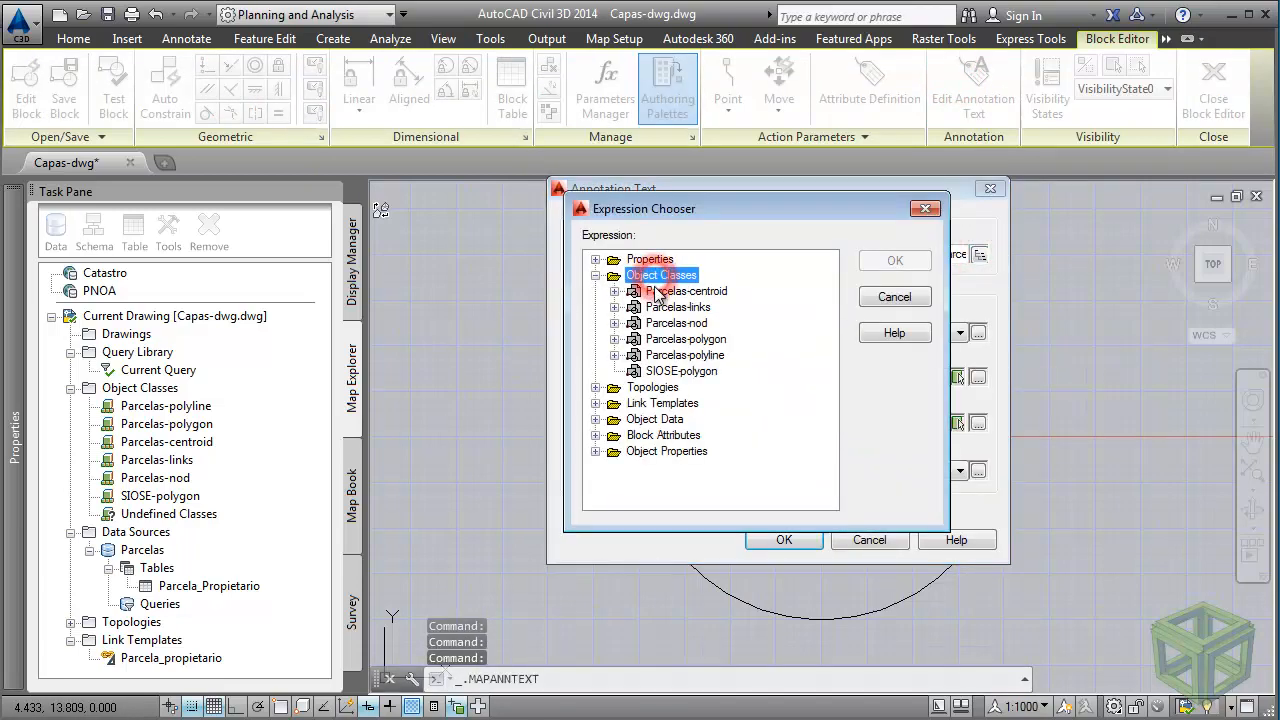
{"action": "double_click", "coordinate": [655, 290]}
{"action": "double_click", "coordinate": [700, 340]}
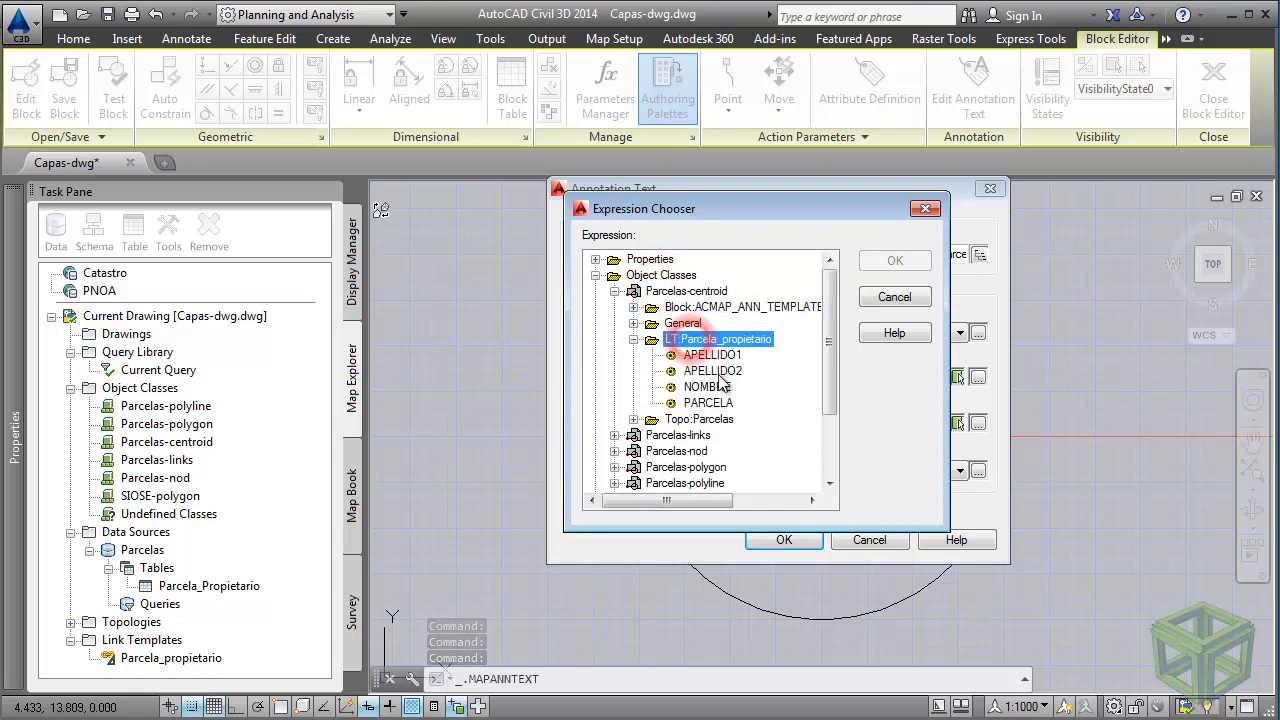
{"action": "left_click", "coordinate": [720, 356]}
{"action": "double_click", "coordinate": [723, 359]}
{"action": "mouse_move", "coordinate": [892, 254]}
{"action": "left_mouse_down"}
{"action": "mouse_move", "coordinate": [1057, 253]}
{"action": "mouse_move", "coordinate": [921, 256]}
{"action": "mouse_move", "coordinate": [968, 255]}
{"action": "left_mouse_up"}
{"action": "key", "text": "ctrl+c"}
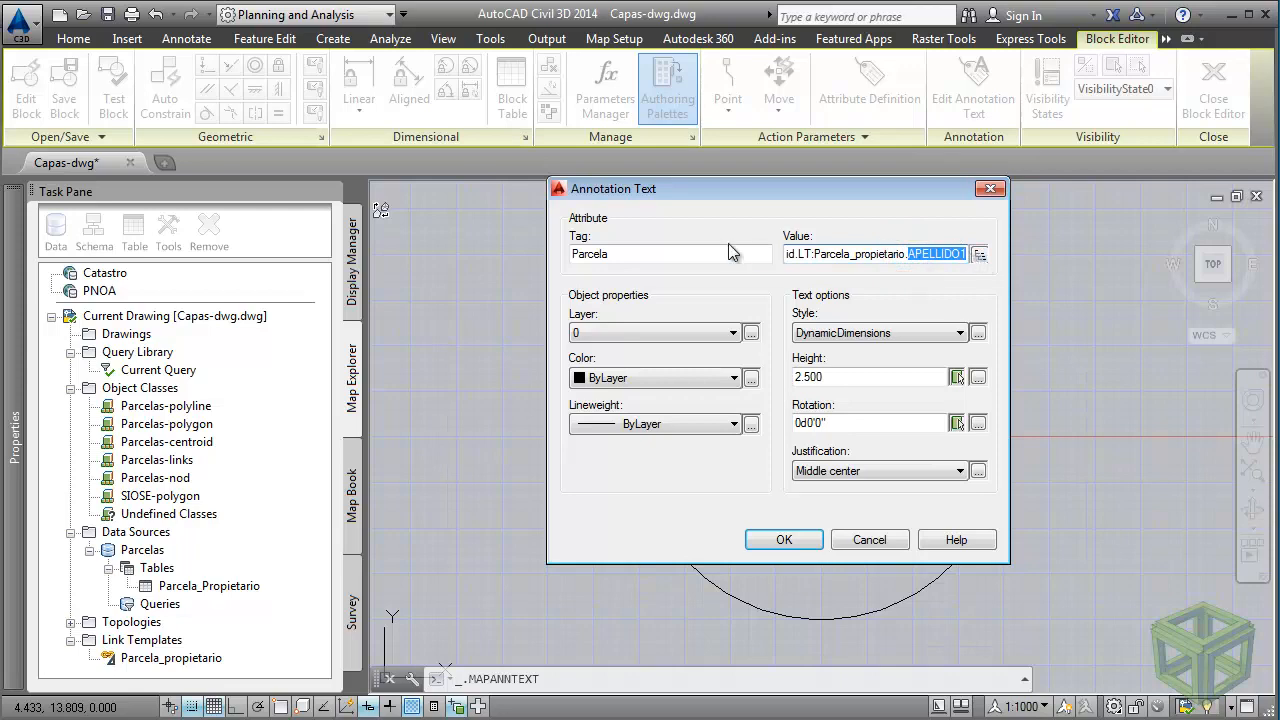
{"action": "double_click", "coordinate": [654, 254]}
{"action": "key", "text": "ctrl+v"}
{"action": "left_click", "coordinate": [784, 539]}
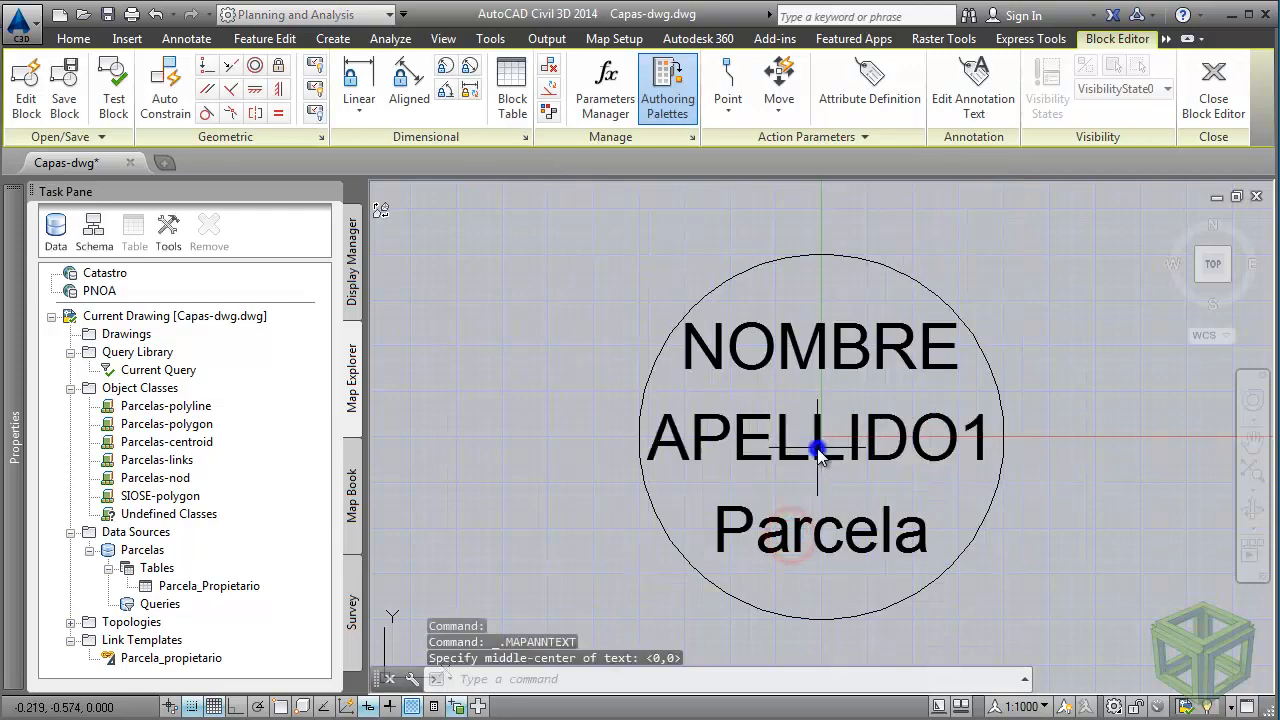
Set the lower text's tag to APELLIDO2 and its value to the APELLIDO2 field of Parcelas-centroid's LT:Parcela_propietario.
{"action": "left_click", "coordinate": [840, 530]}
{"action": "left_click", "coordinate": [973, 75]}
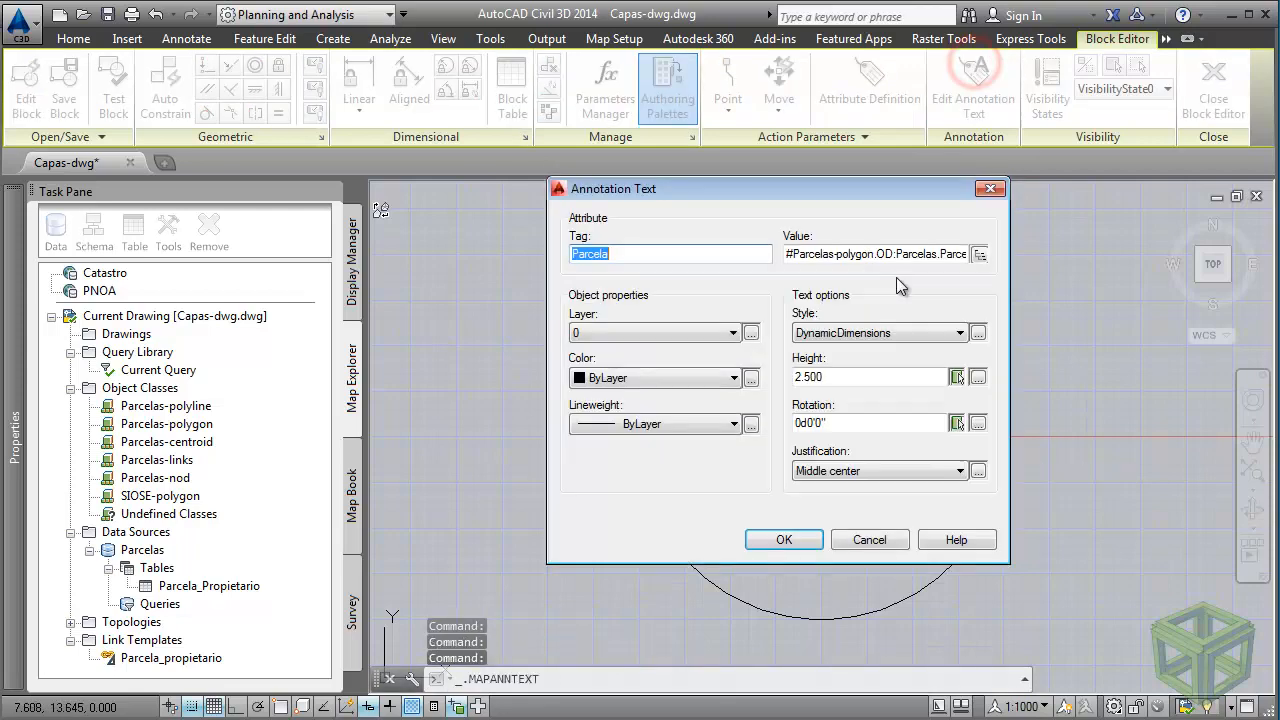
{"action": "left_click", "coordinate": [979, 254]}
{"action": "double_click", "coordinate": [661, 275]}
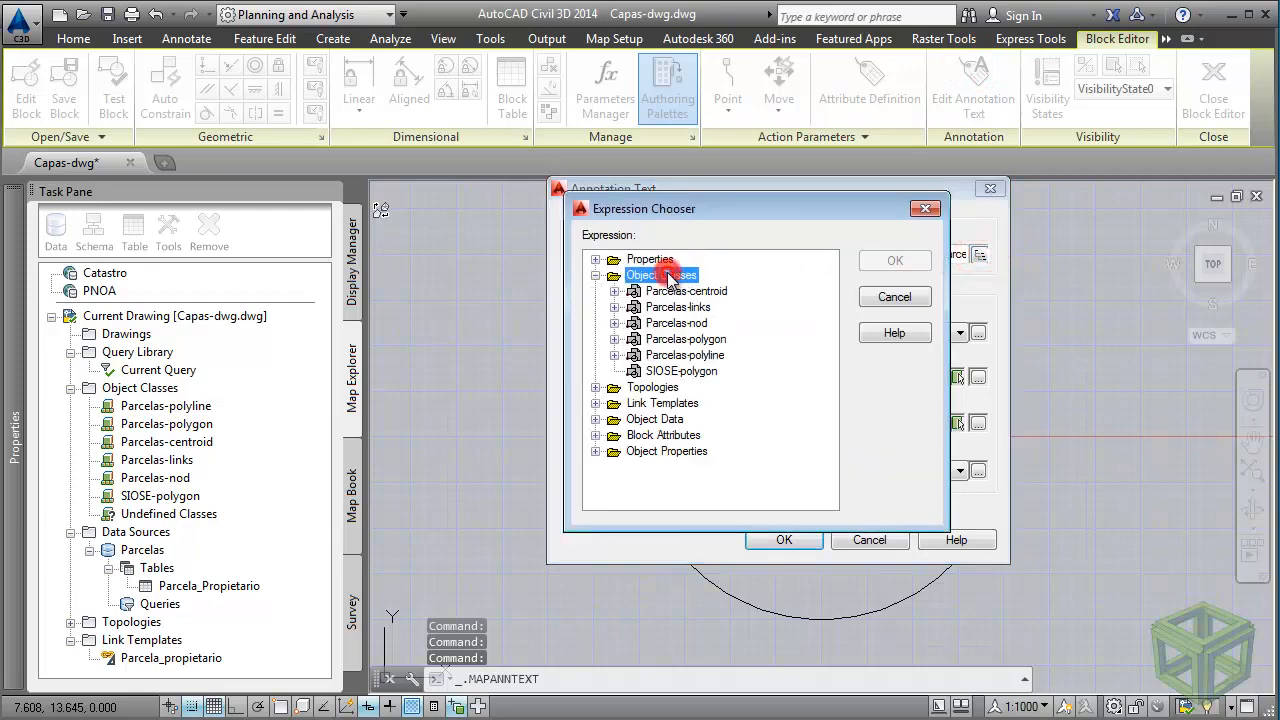
{"action": "double_click", "coordinate": [672, 291]}
{"action": "double_click", "coordinate": [690, 339]}
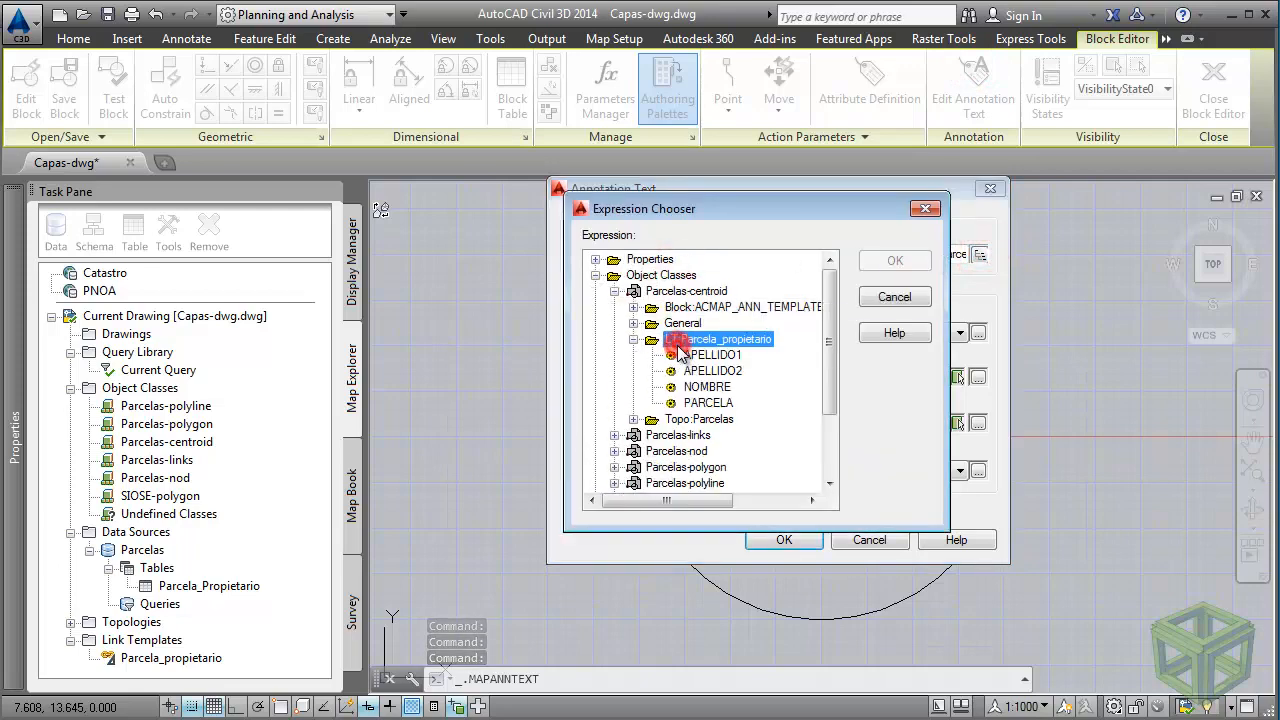
{"action": "double_click", "coordinate": [712, 371]}
{"action": "left_click_drag", "start_coordinate": [928, 254], "coordinate": [1030, 272]}
{"action": "left_click_drag", "start_coordinate": [906, 254], "coordinate": [982, 260]}
{"action": "key", "text": "ctrl+c"}
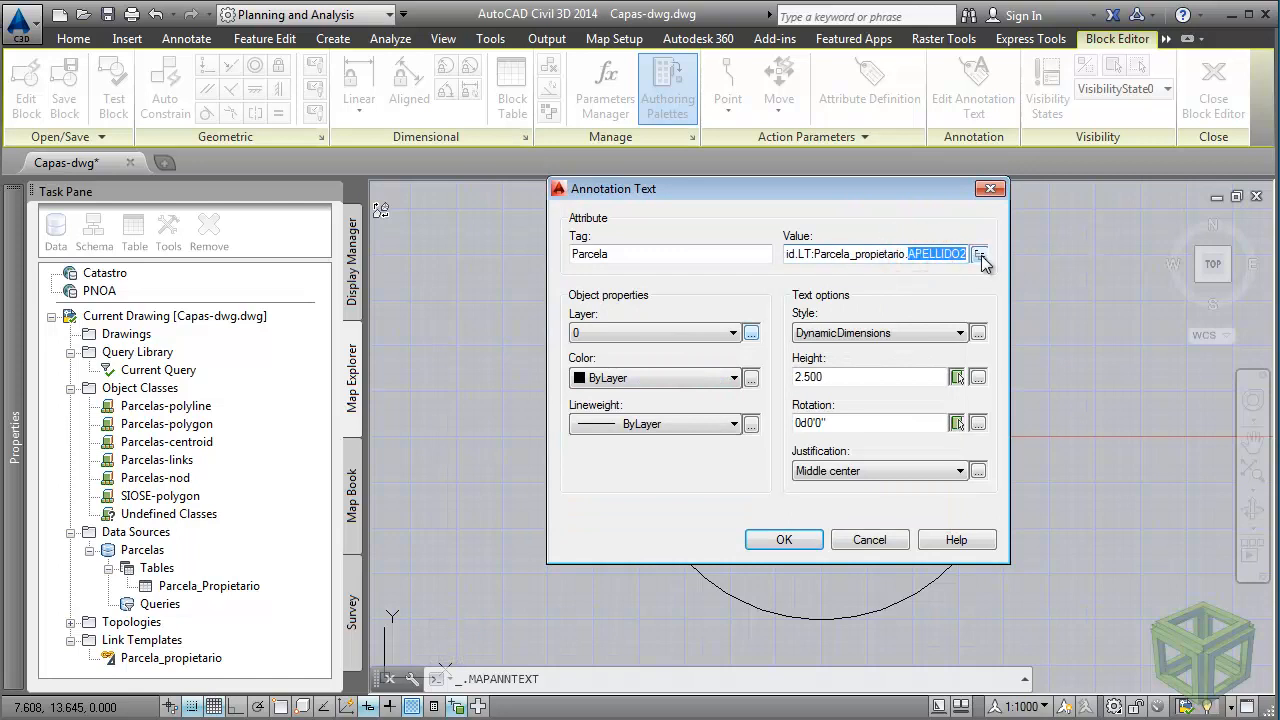
{"action": "double_click", "coordinate": [648, 253]}
{"action": "key", "text": "ctrl+v"}
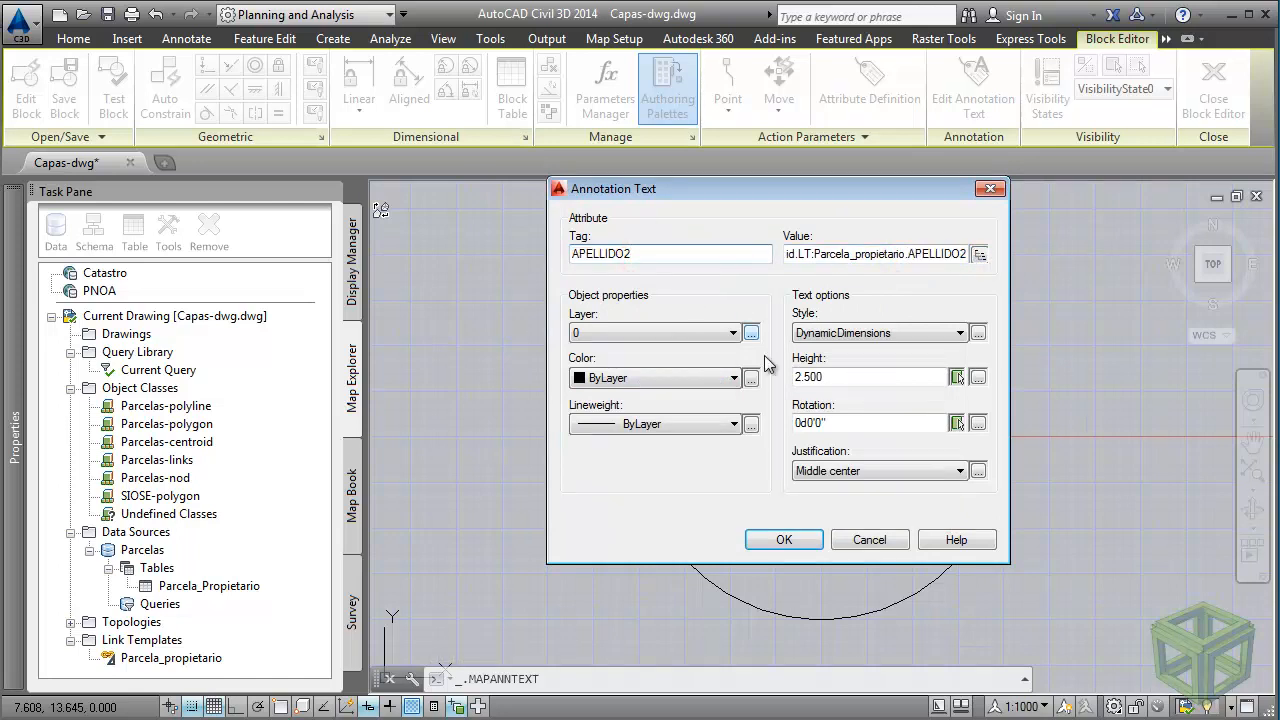
{"action": "left_click", "coordinate": [785, 540]}
{"action": "key", "text": "Return"}
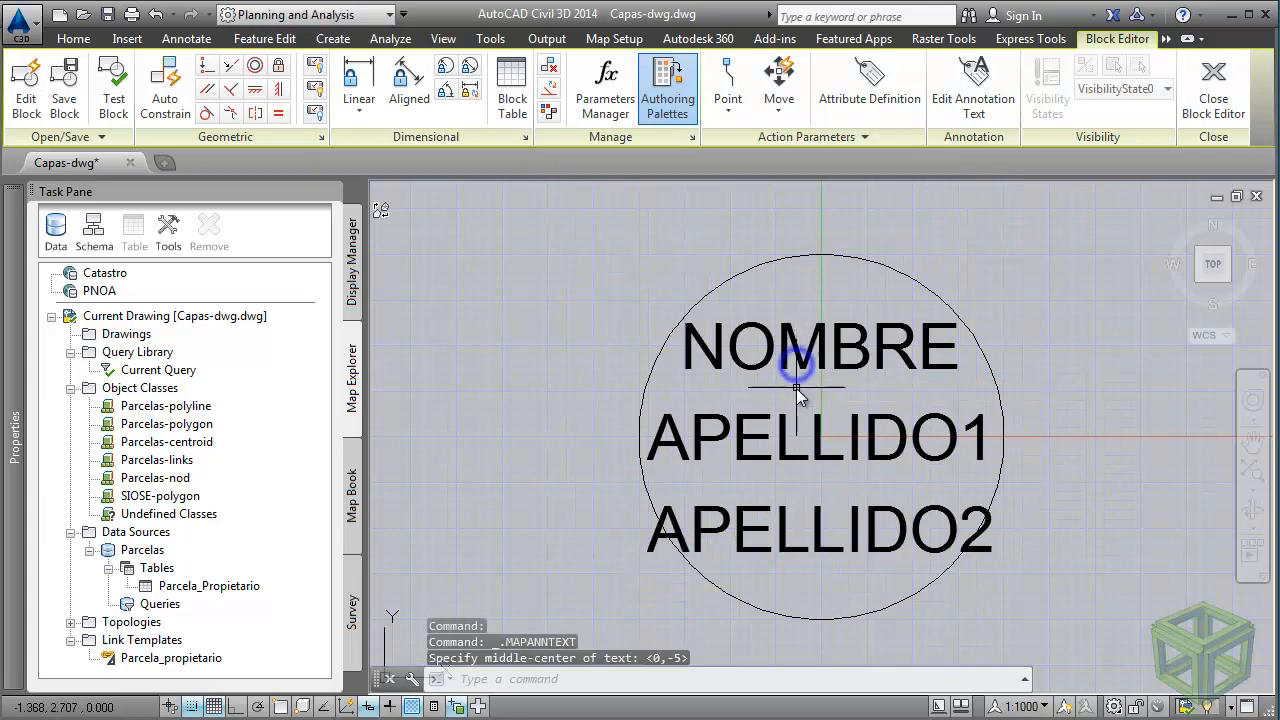
{"action": "key", "text": "Escape"}
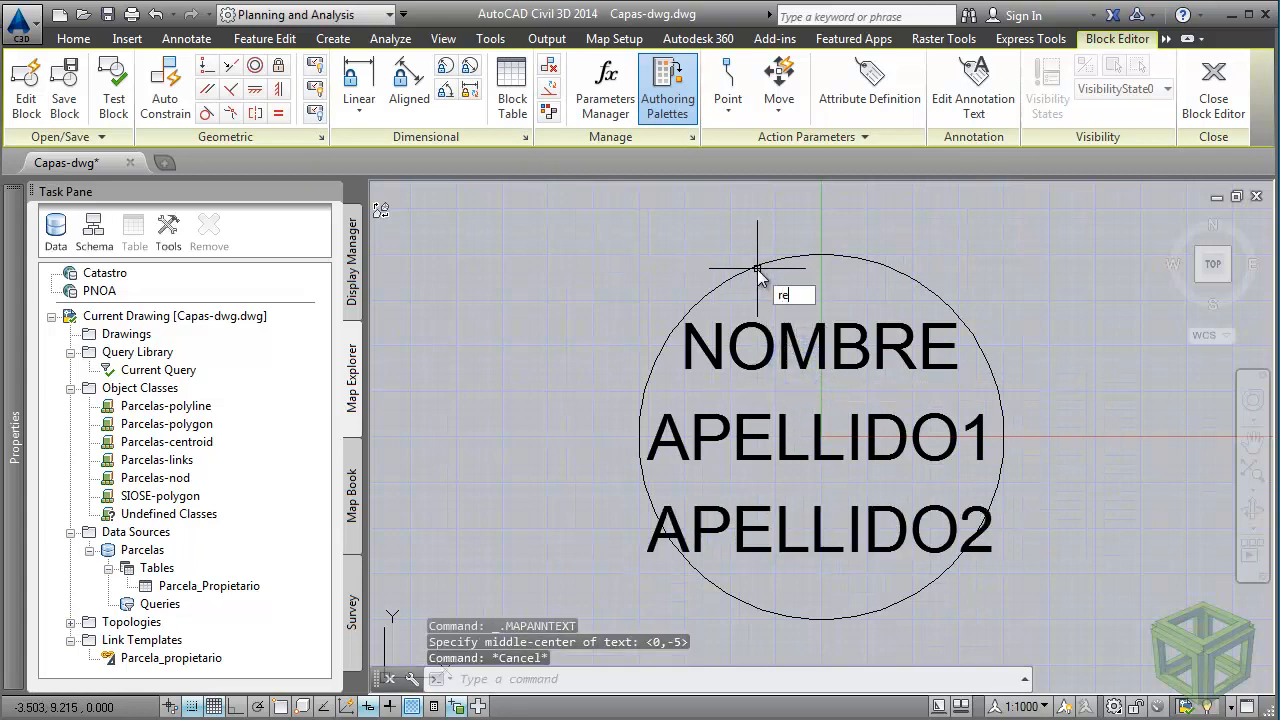
Replace the circle around the three texts with a wider rectangle of the same height that encloses all of them.
{"action": "type", "text": "rev"}
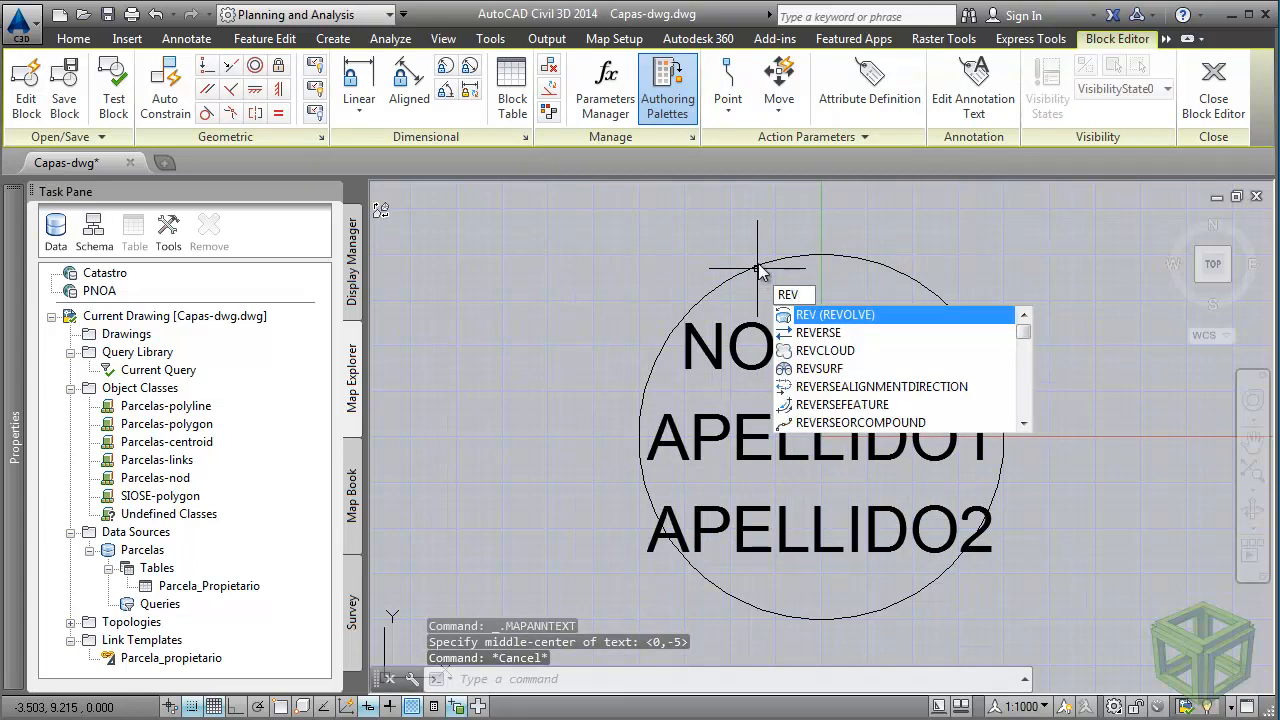
{"action": "type", "text": "c"}
{"action": "key", "text": "Return"}
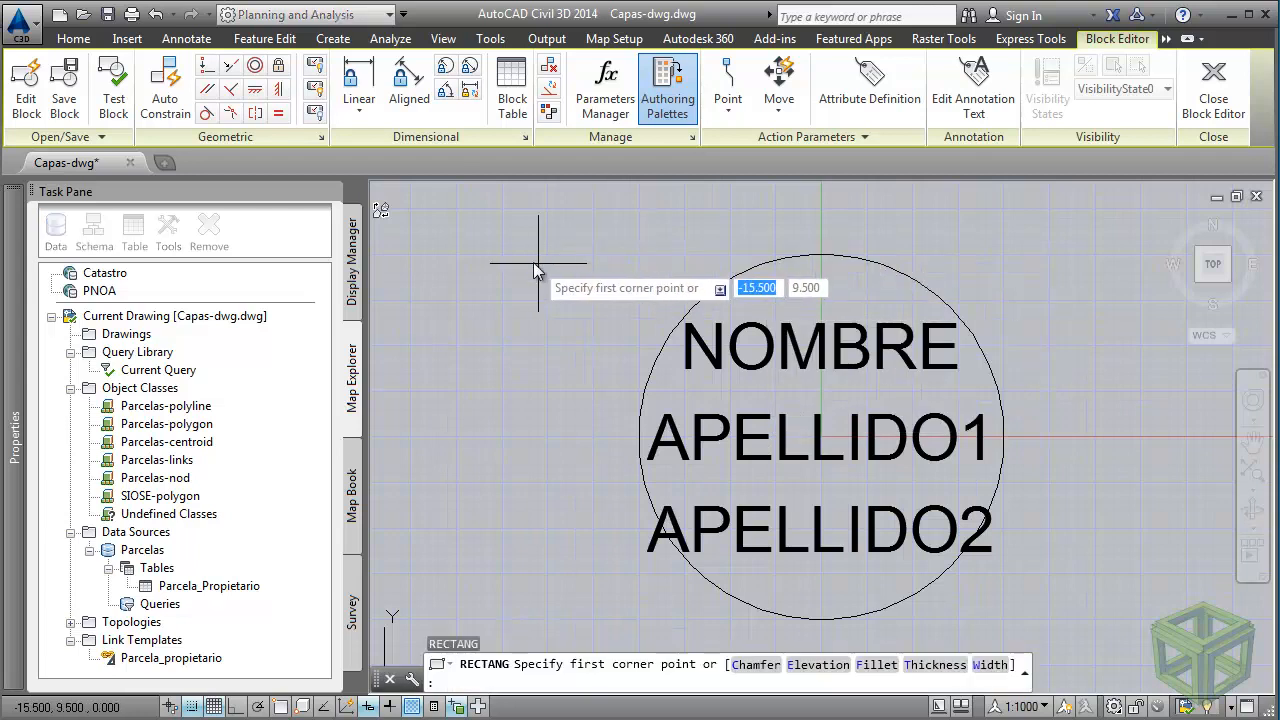
{"action": "left_click", "coordinate": [502, 254]}
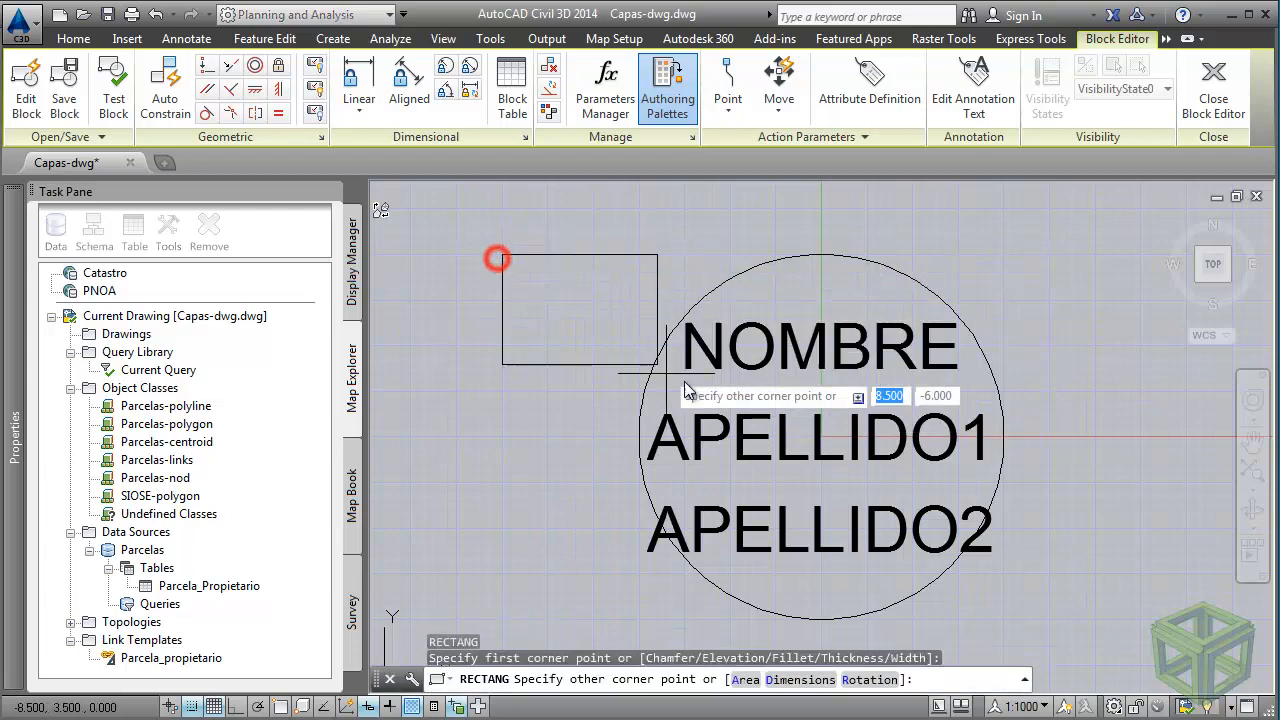
{"action": "left_click", "coordinate": [1141, 620]}
{"action": "right_click", "coordinate": [1023, 371]}
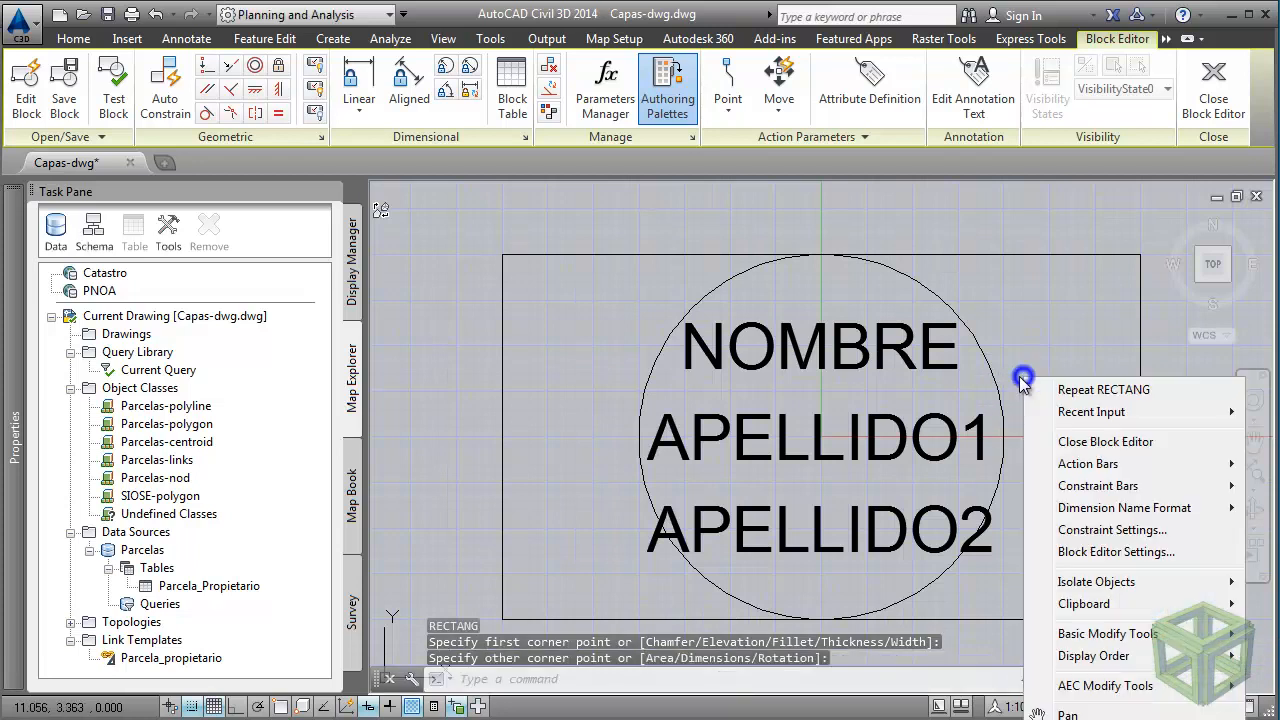
{"action": "left_click", "coordinate": [990, 367]}
{"action": "left_click", "coordinate": [988, 362]}
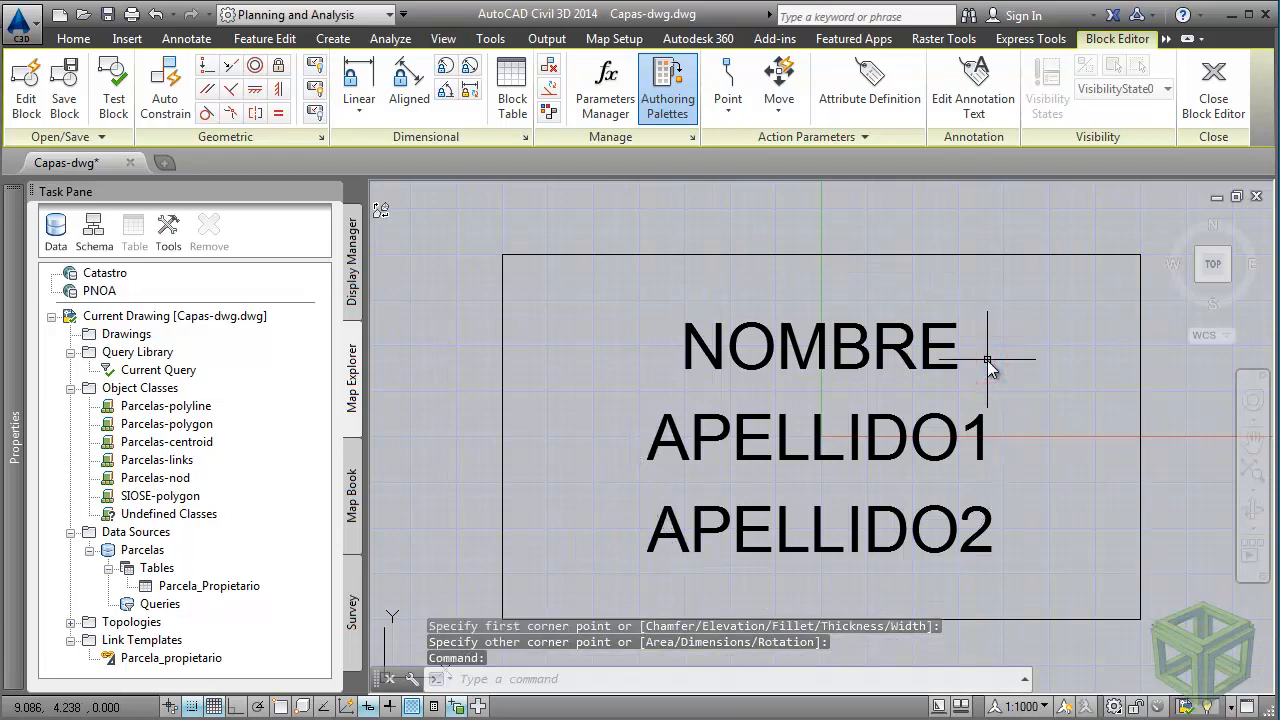
Close the block editor saving the template contents, and accept the PARCELAS-CENTROID-PROPIETARIO template definition.
{"action": "left_click", "coordinate": [1210, 100]}
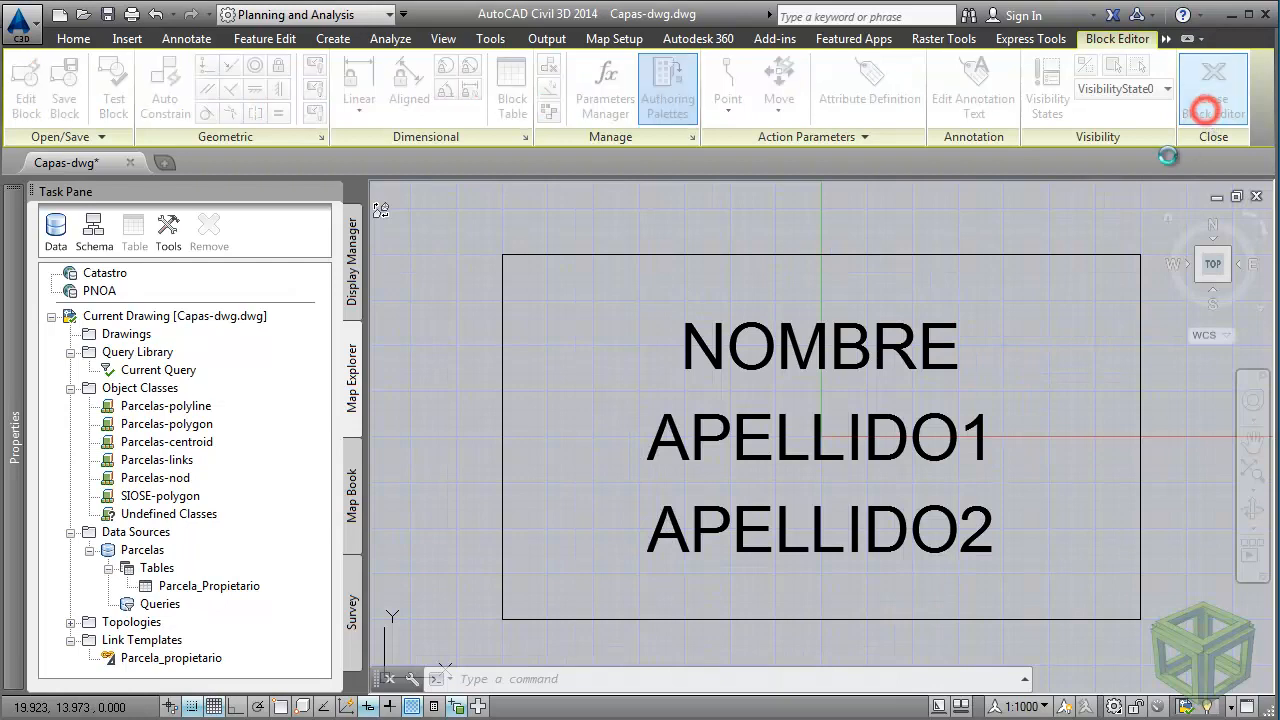
{"action": "left_click", "coordinate": [378, 502]}
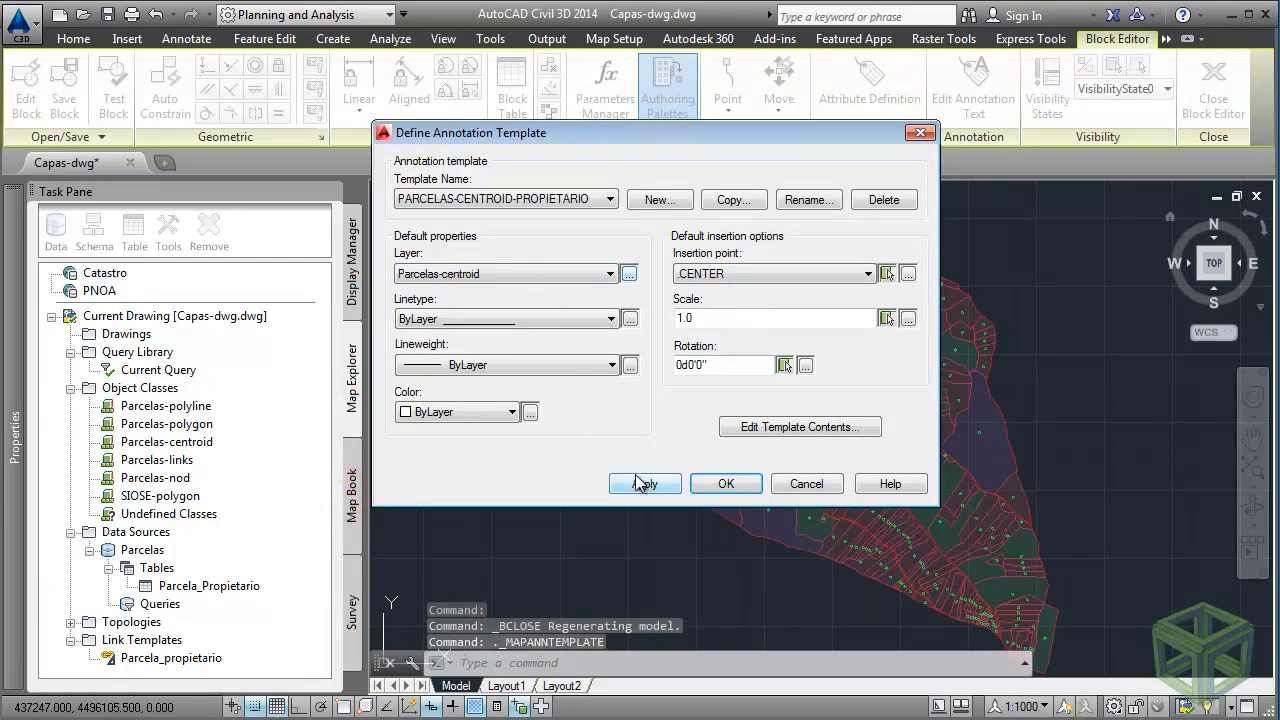
{"action": "left_click", "coordinate": [724, 483]}
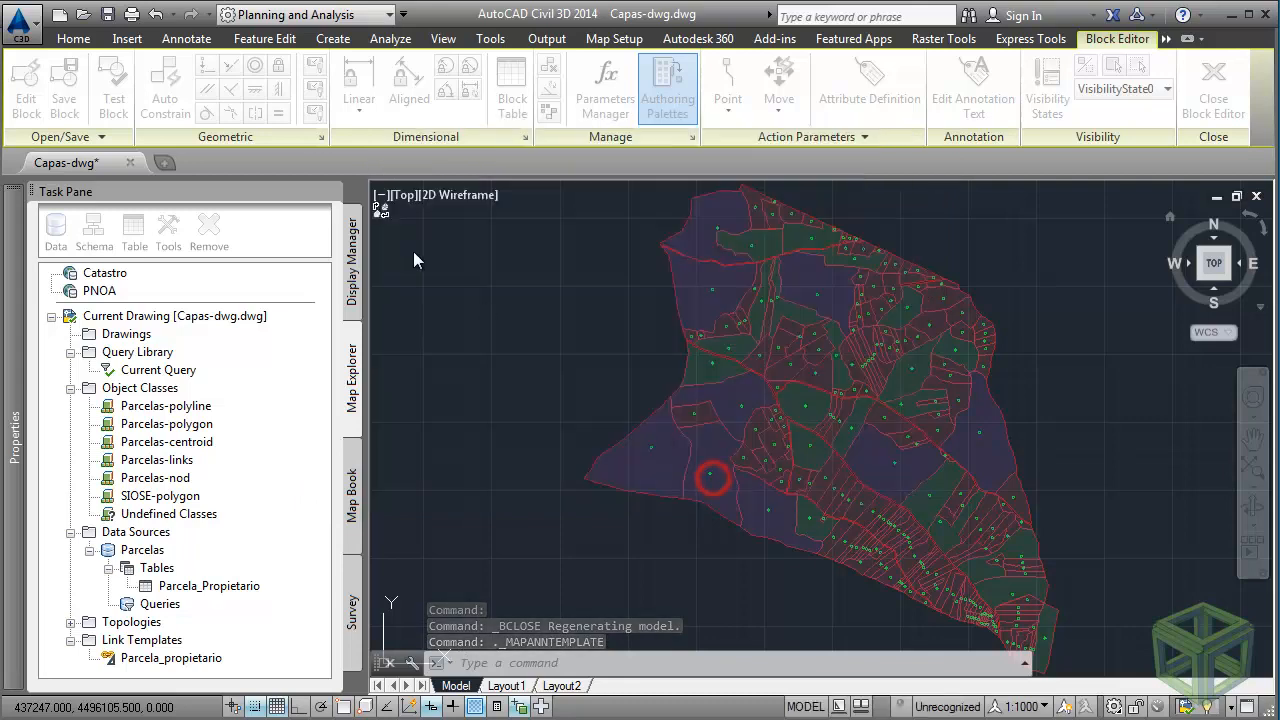
Start inserting annotations with only the PARCELAS-CENTROID-PROPIETARIO template enabled.
{"action": "left_click", "coordinate": [27, 88]}
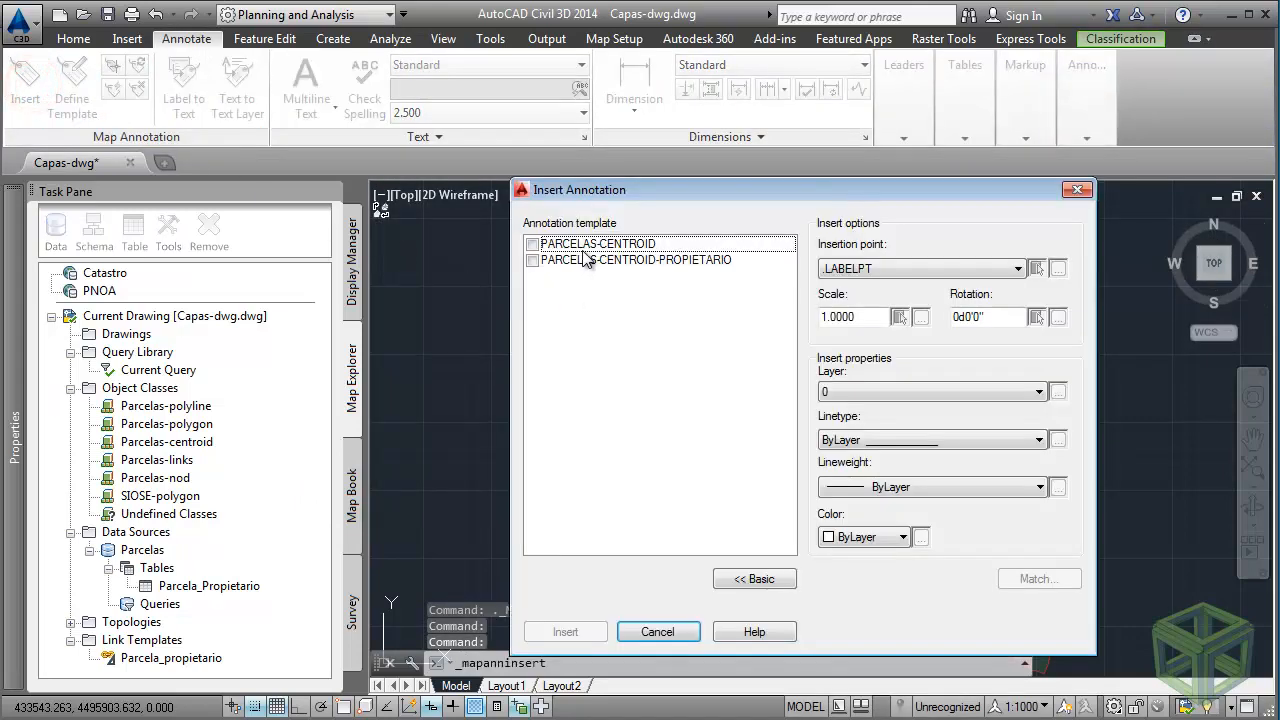
{"action": "left_click", "coordinate": [533, 261]}
{"action": "left_click", "coordinate": [567, 634]}
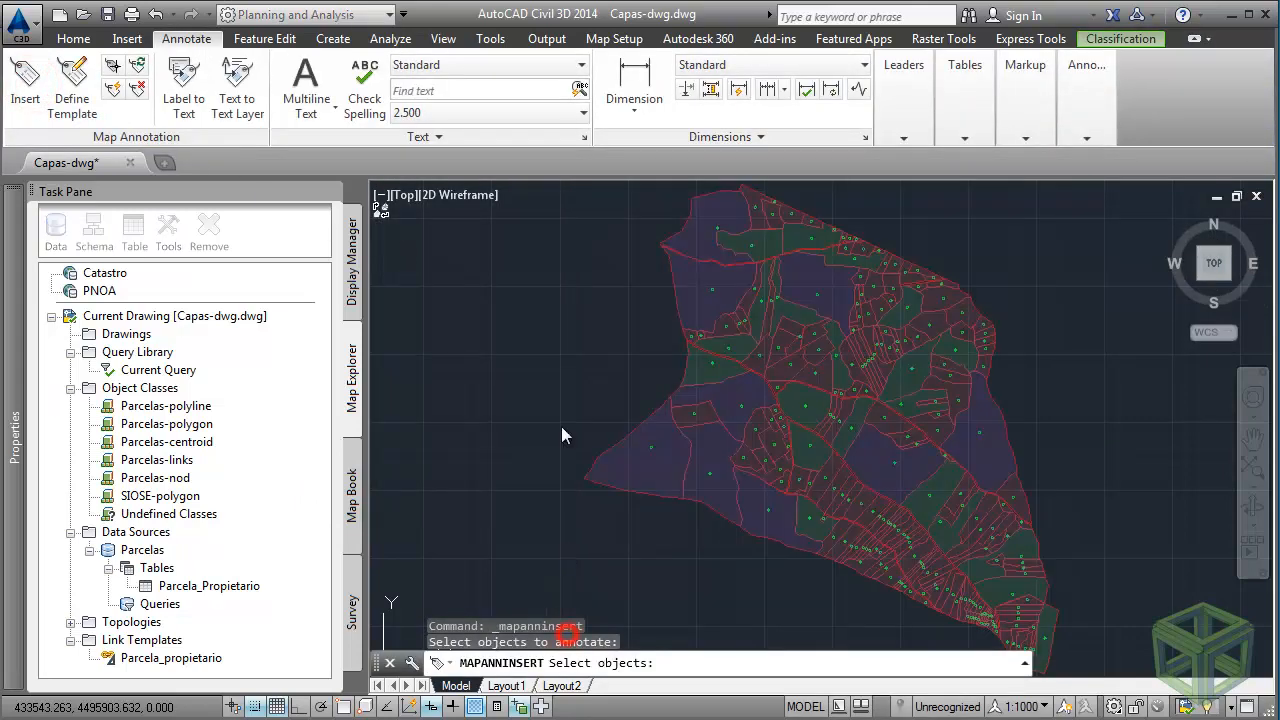
Build an object selection filter from a parcel boundary polyline, keeping only the Polyline object type and Parcelas-poliline layer criteria.
{"action": "type", "text": "'fi"}
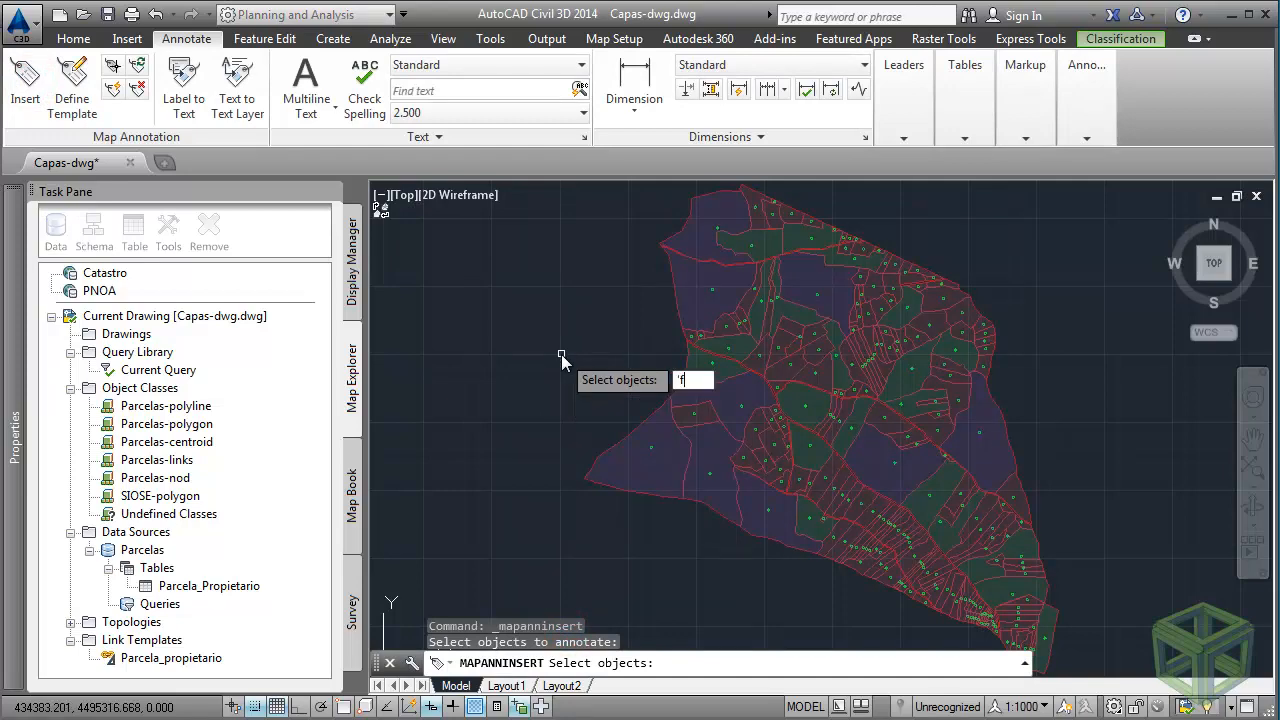
{"action": "key", "text": "Return"}
{"action": "left_click", "coordinate": [871, 391]}
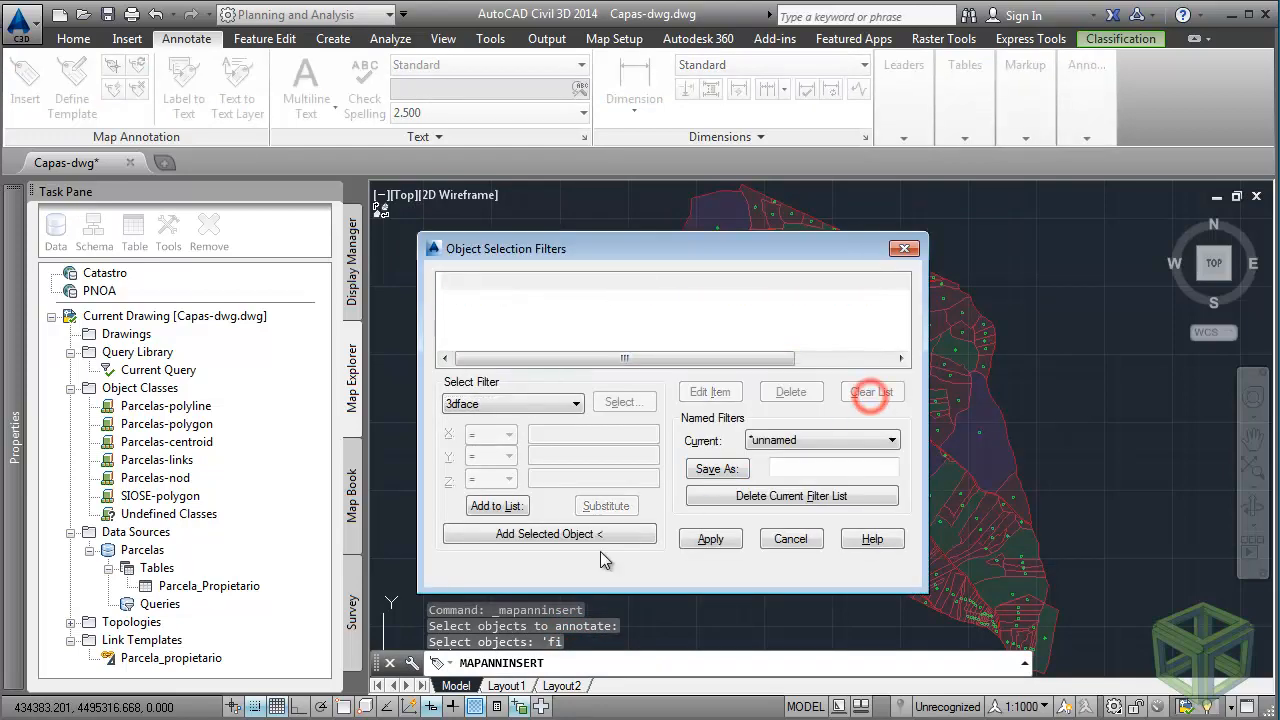
{"action": "left_click", "coordinate": [597, 533]}
{"action": "left_click", "coordinate": [621, 441]}
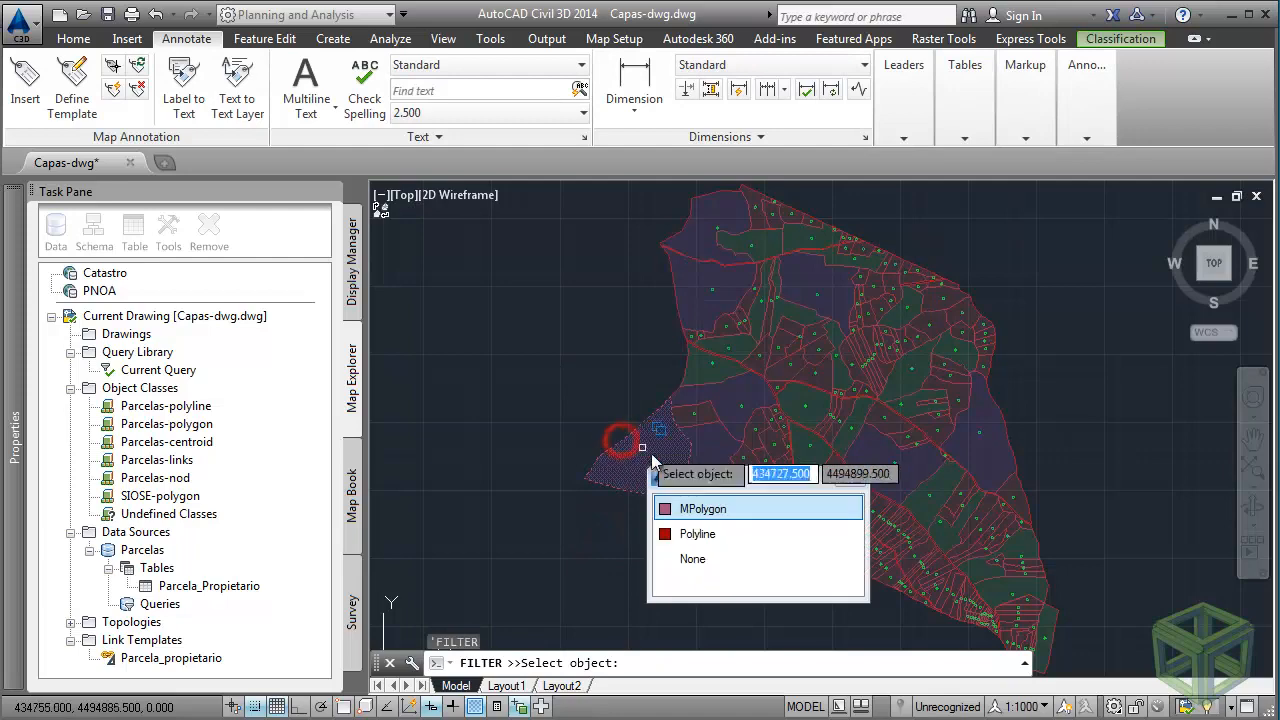
{"action": "left_click", "coordinate": [680, 535]}
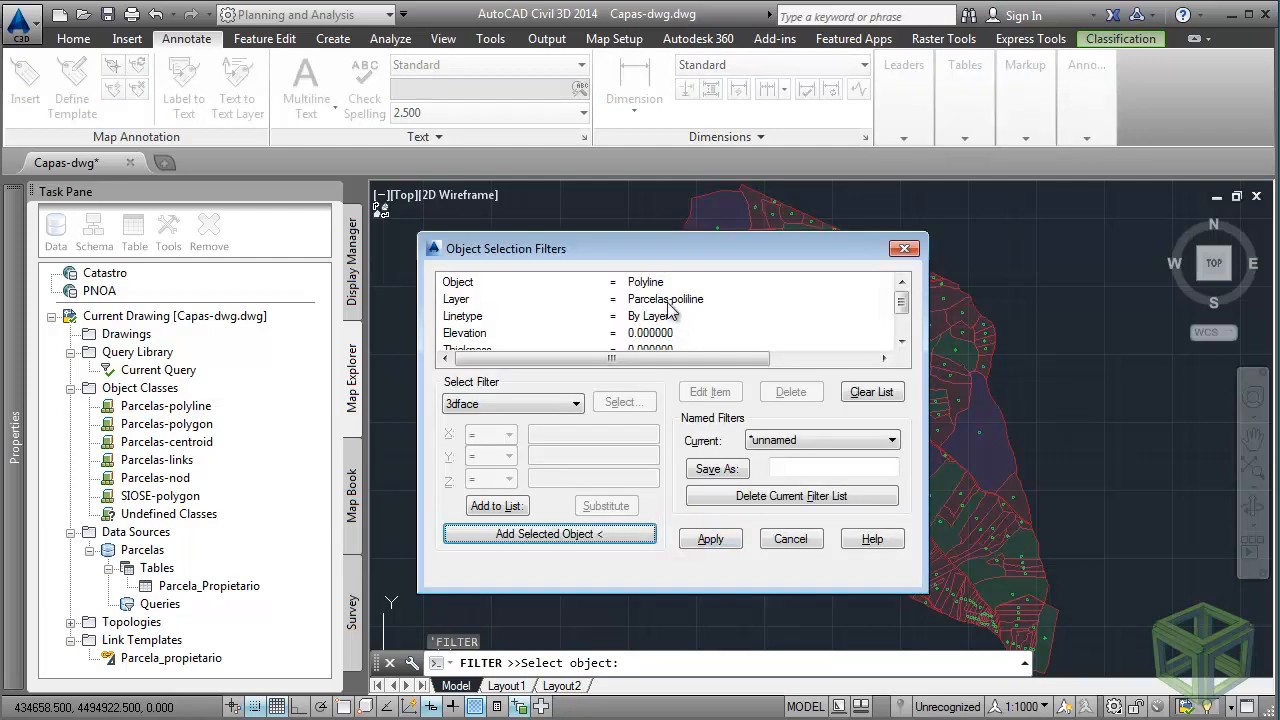
{"action": "left_click", "coordinate": [670, 316]}
{"action": "left_click", "coordinate": [790, 391]}
{"action": "left_click", "coordinate": [790, 391]}
{"action": "left_click", "coordinate": [790, 391]}
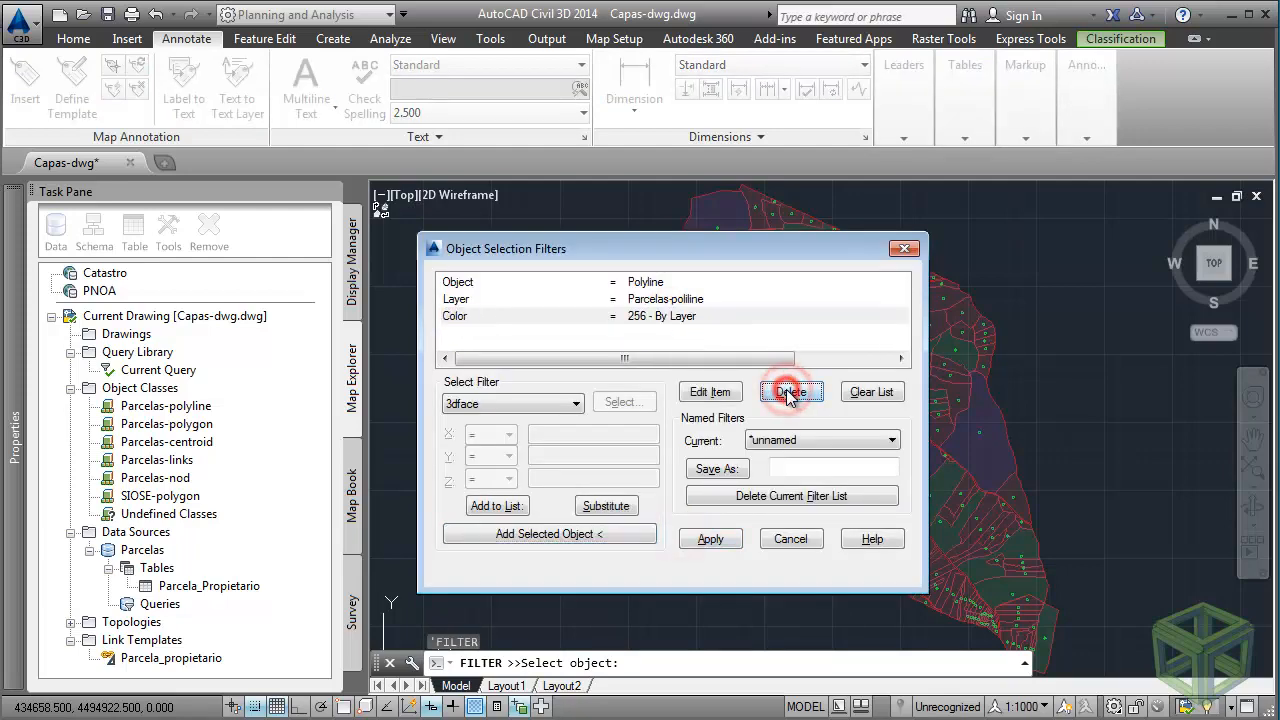
{"action": "left_click", "coordinate": [790, 391]}
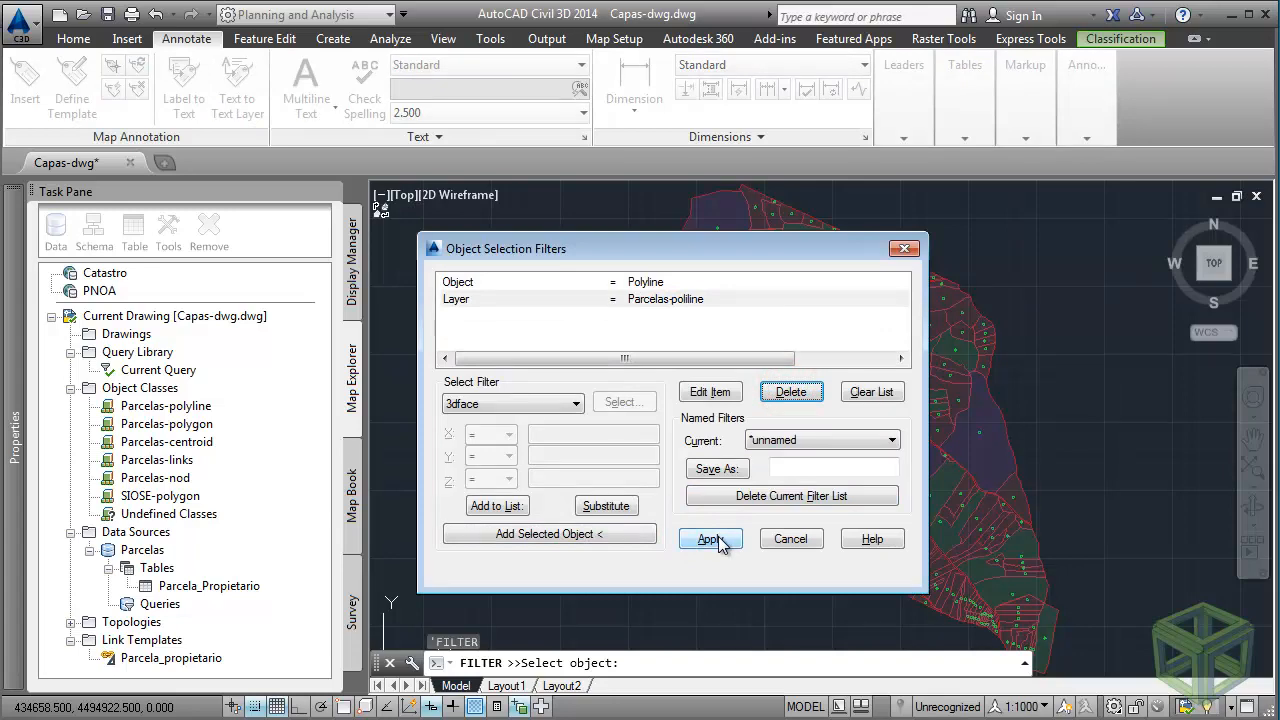
Apply the filter to all objects in the drawing and annotate the selected parcels with the owner template.
{"action": "left_click", "coordinate": [719, 538]}
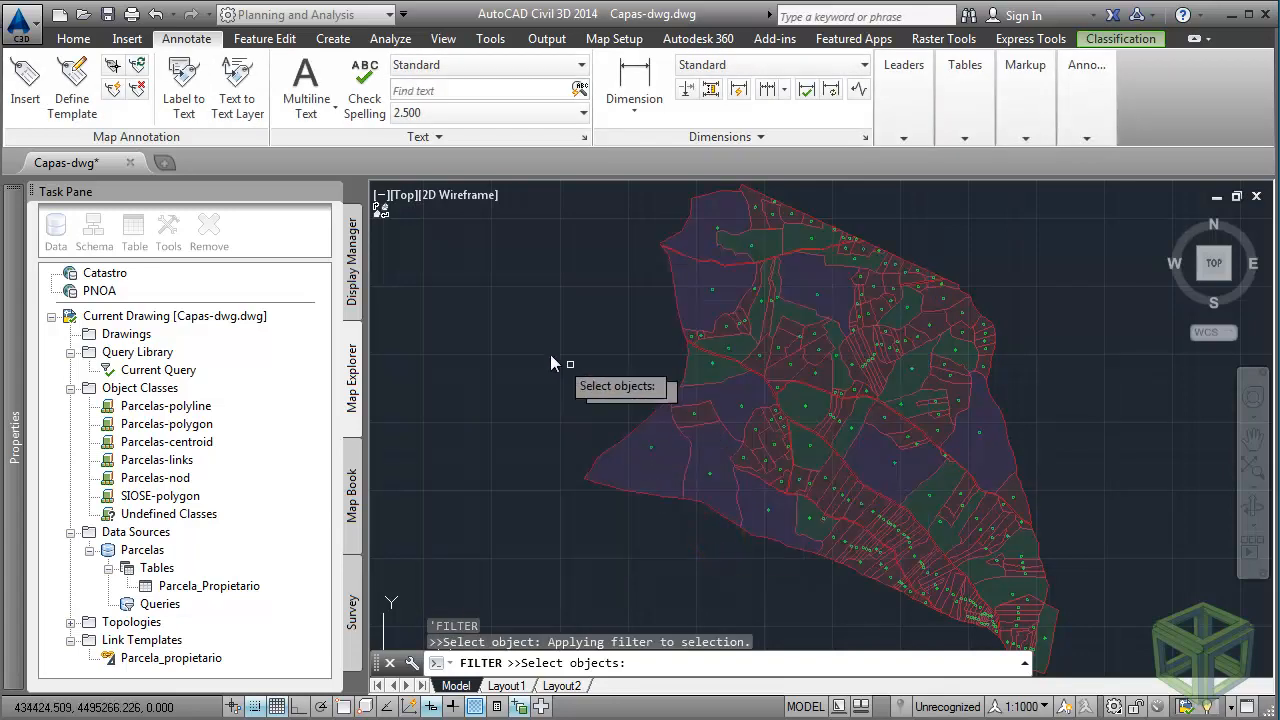
{"action": "type", "text": "all"}
{"action": "key", "text": "Return"}
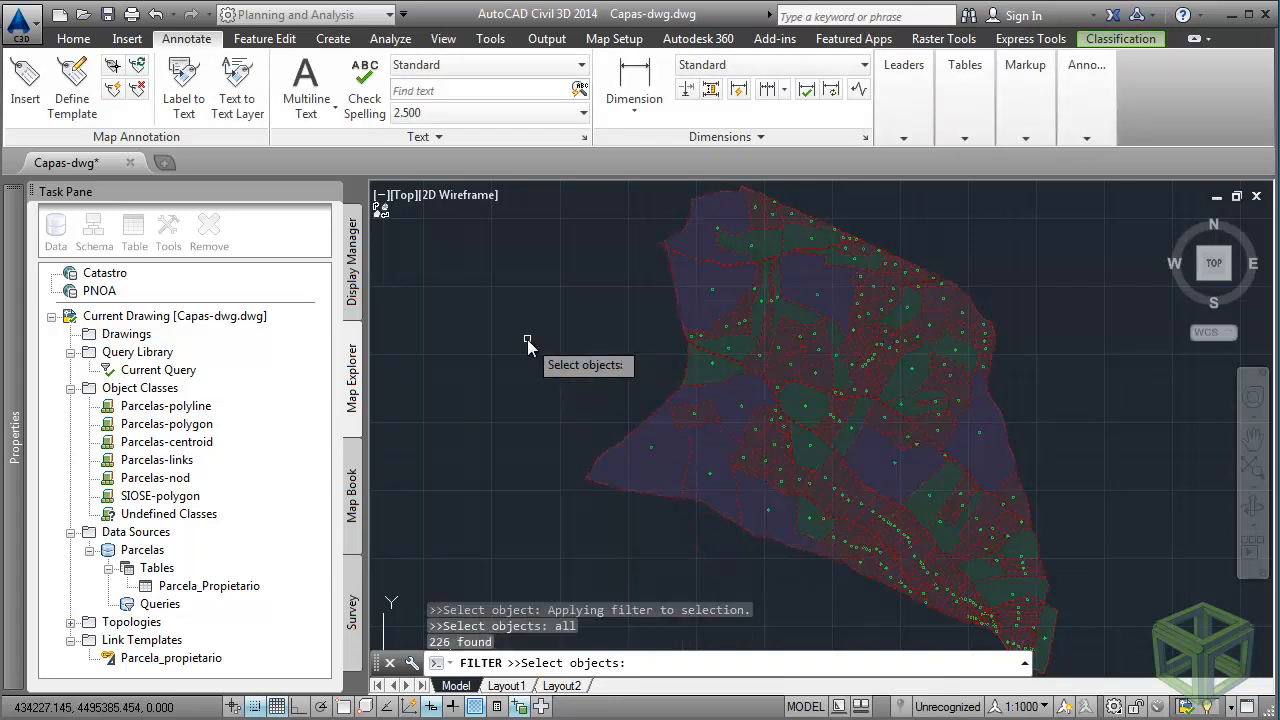
{"action": "key", "text": "Return"}
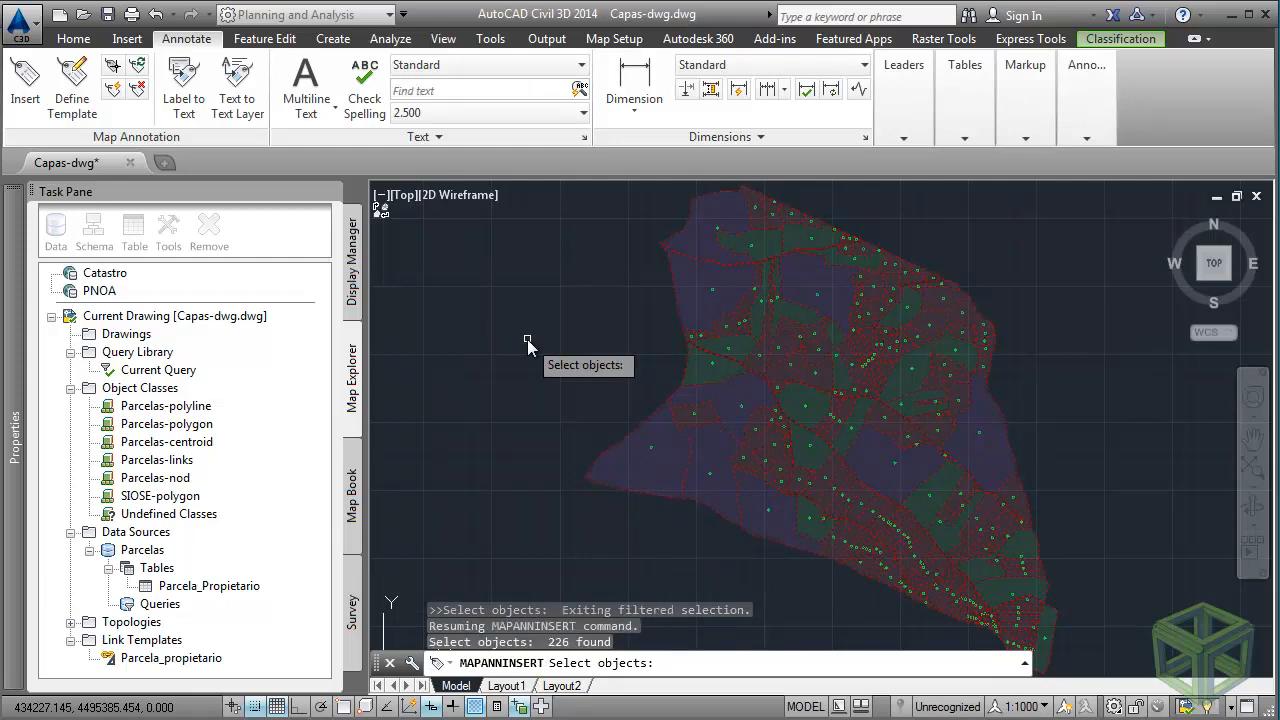
{"action": "key", "text": "Return"}
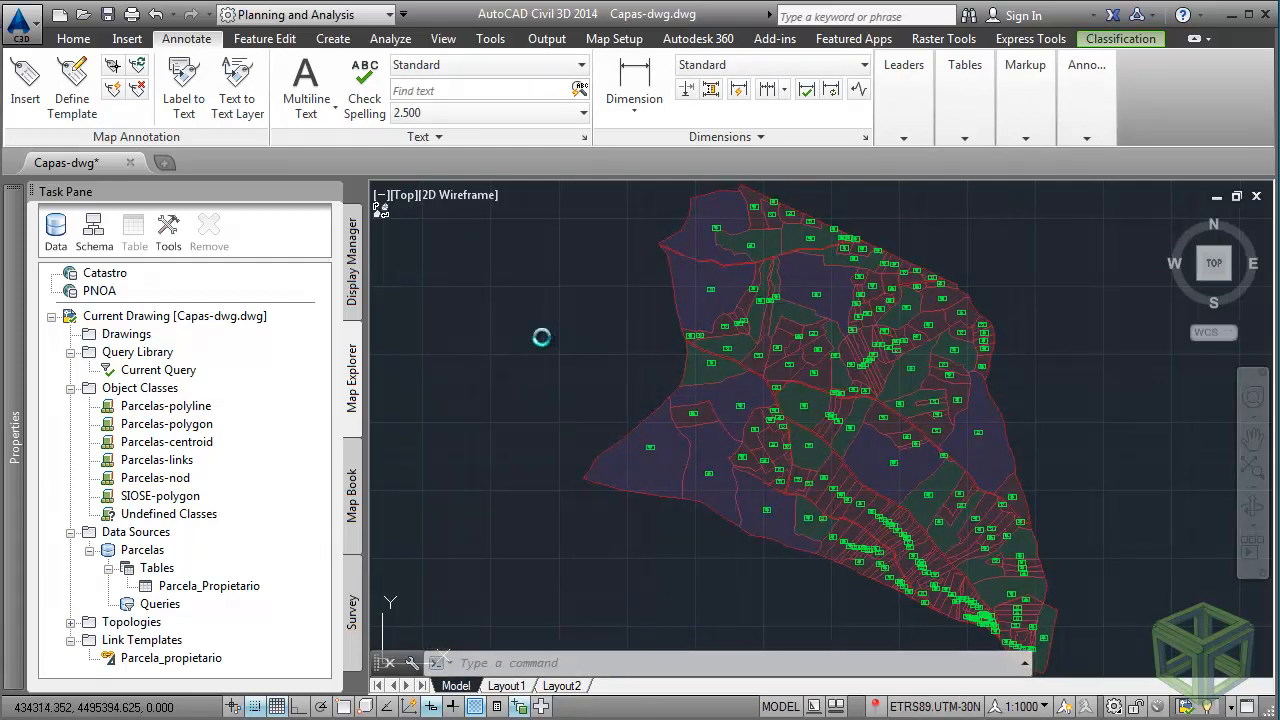
Inspect the owner name and surname annotations on the northwestern parcels, and return to the full parcel map.
{"action": "scroll", "coordinate": [543, 337], "scroll_direction": "up", "scroll_amount": 8}
{"action": "scroll", "coordinate": [703, 316], "scroll_direction": "up", "scroll_amount": 5}
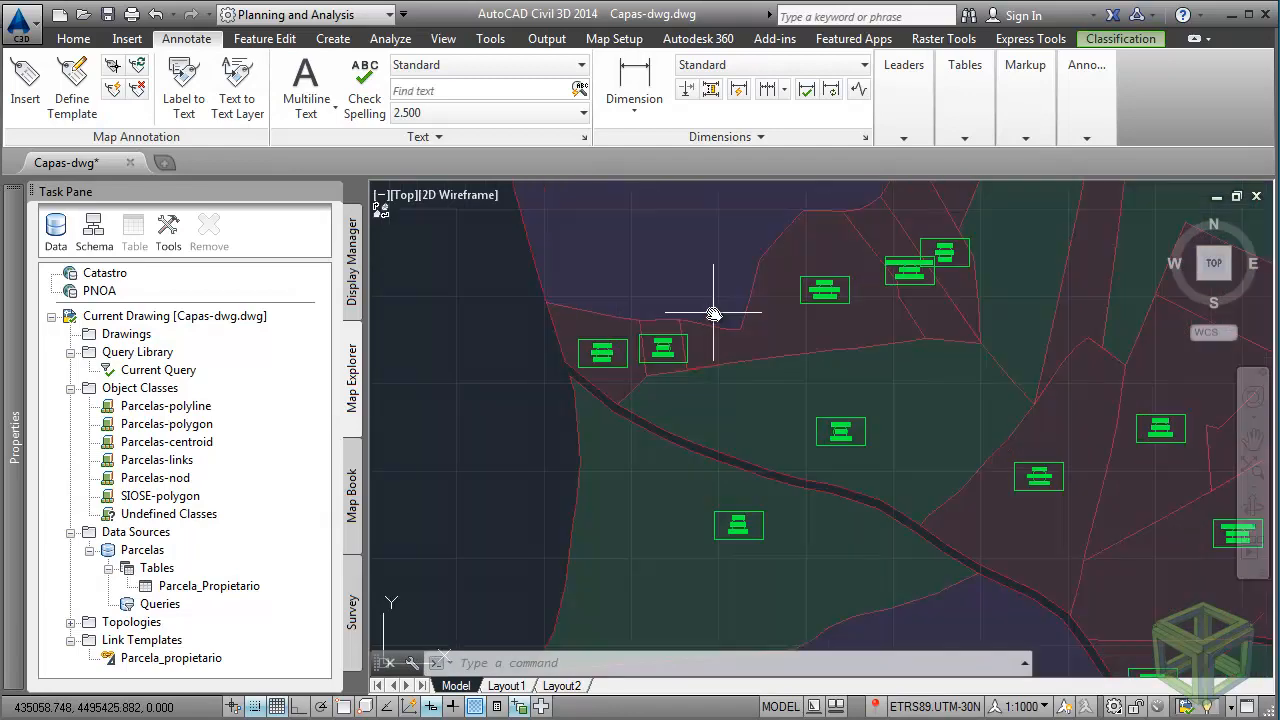
{"action": "middle_click_drag", "start_coordinate": [768, 369], "coordinate": [657, 415]}
{"action": "scroll", "coordinate": [657, 415], "scroll_direction": "down", "scroll_amount": 2}
{"action": "mouse_move", "coordinate": [863, 351]}
{"action": "middle_mouse_down"}
{"action": "mouse_move", "coordinate": [440, 449]}
{"action": "mouse_move", "coordinate": [458, 420]}
{"action": "middle_mouse_up"}
{"action": "scroll", "coordinate": [903, 277], "scroll_direction": "down", "scroll_amount": 3}
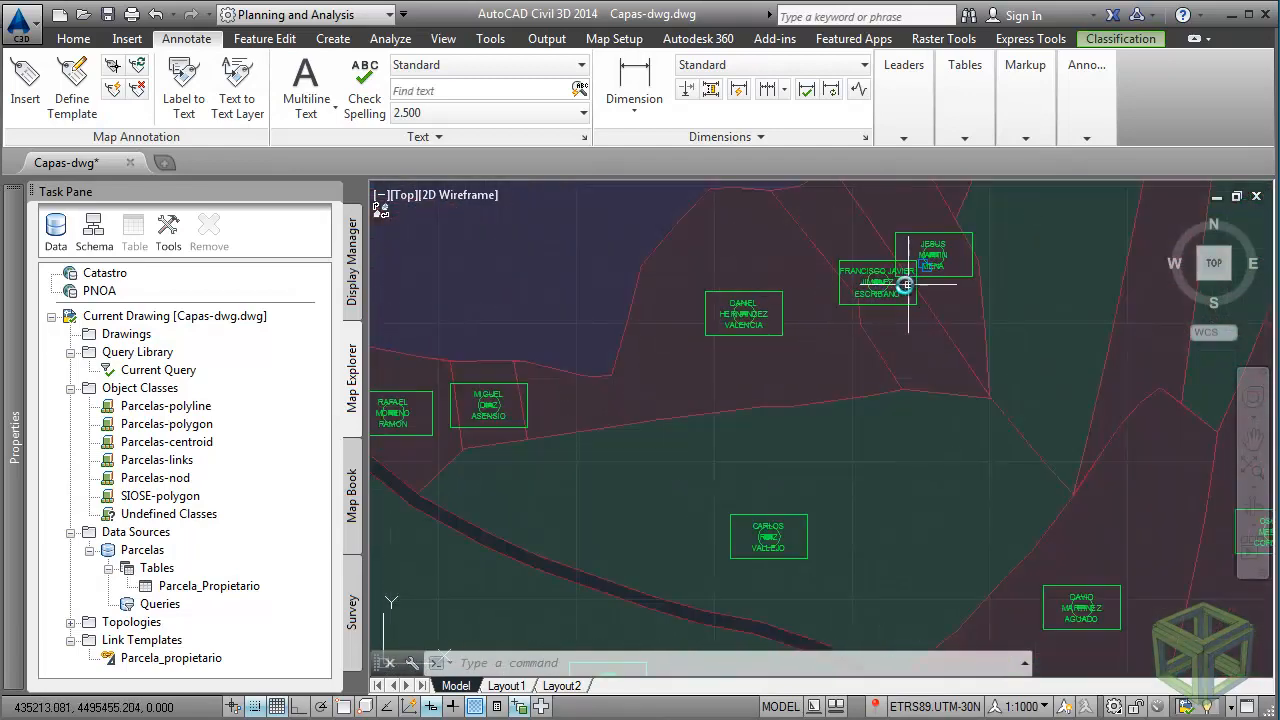
{"action": "middle_click_drag", "start_coordinate": [903, 277], "coordinate": [680, 240]}
{"action": "scroll", "coordinate": [909, 551], "scroll_direction": "up", "scroll_amount": 3}
{"action": "scroll", "coordinate": [930, 471], "scroll_direction": "down", "scroll_amount": 5}
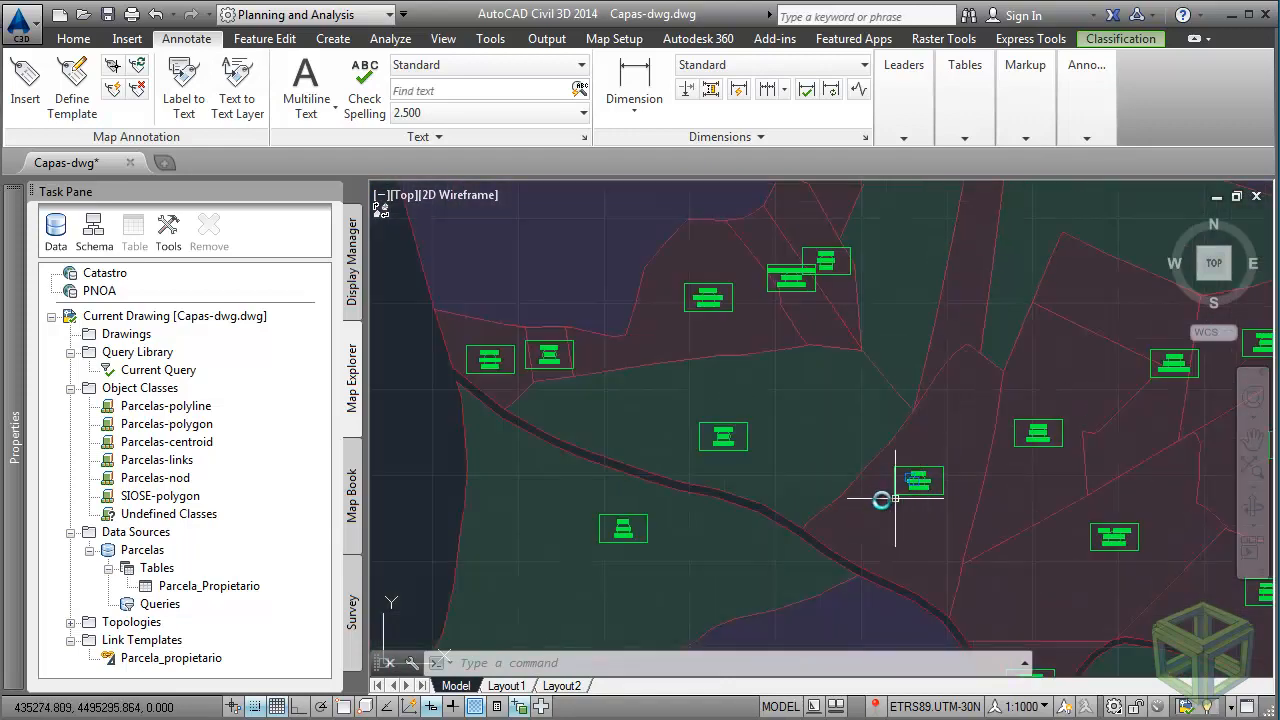
{"action": "middle_click_drag", "start_coordinate": [910, 436], "coordinate": [914, 349]}
{"action": "left_click", "coordinate": [1255, 470]}
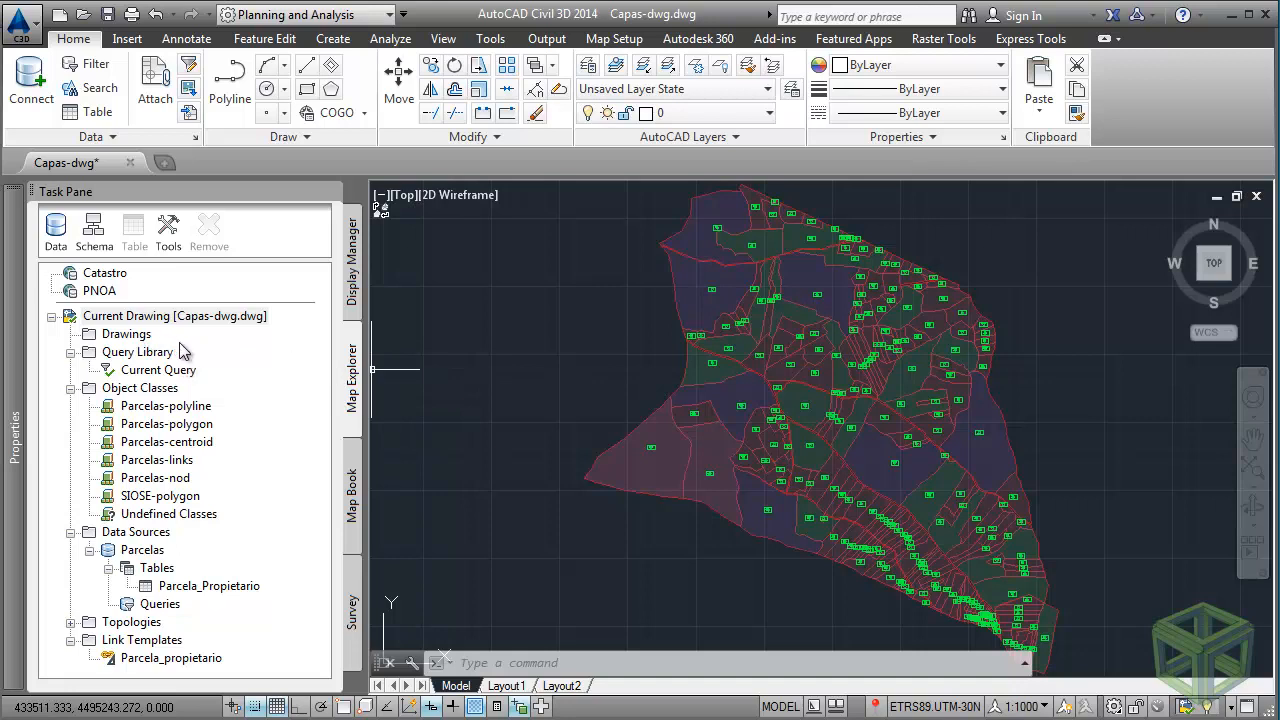
{"action": "left_click", "coordinate": [143, 338]}
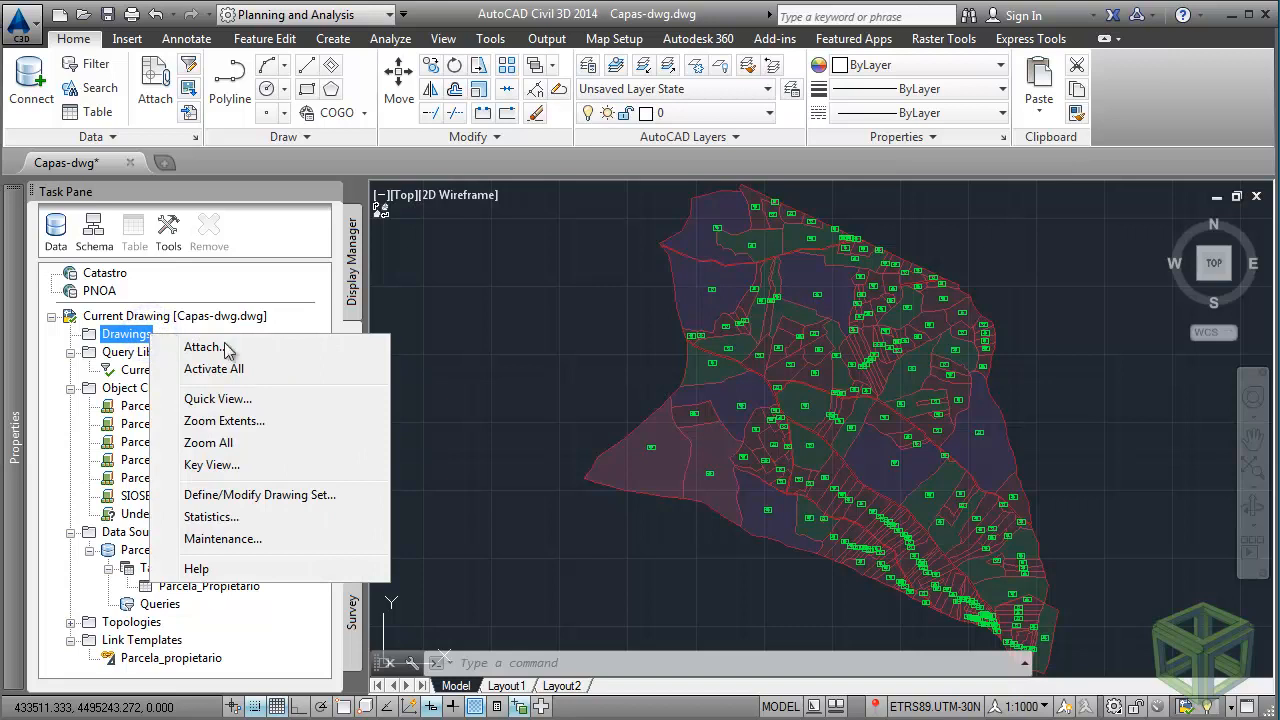
{"action": "left_click", "coordinate": [160, 352]}
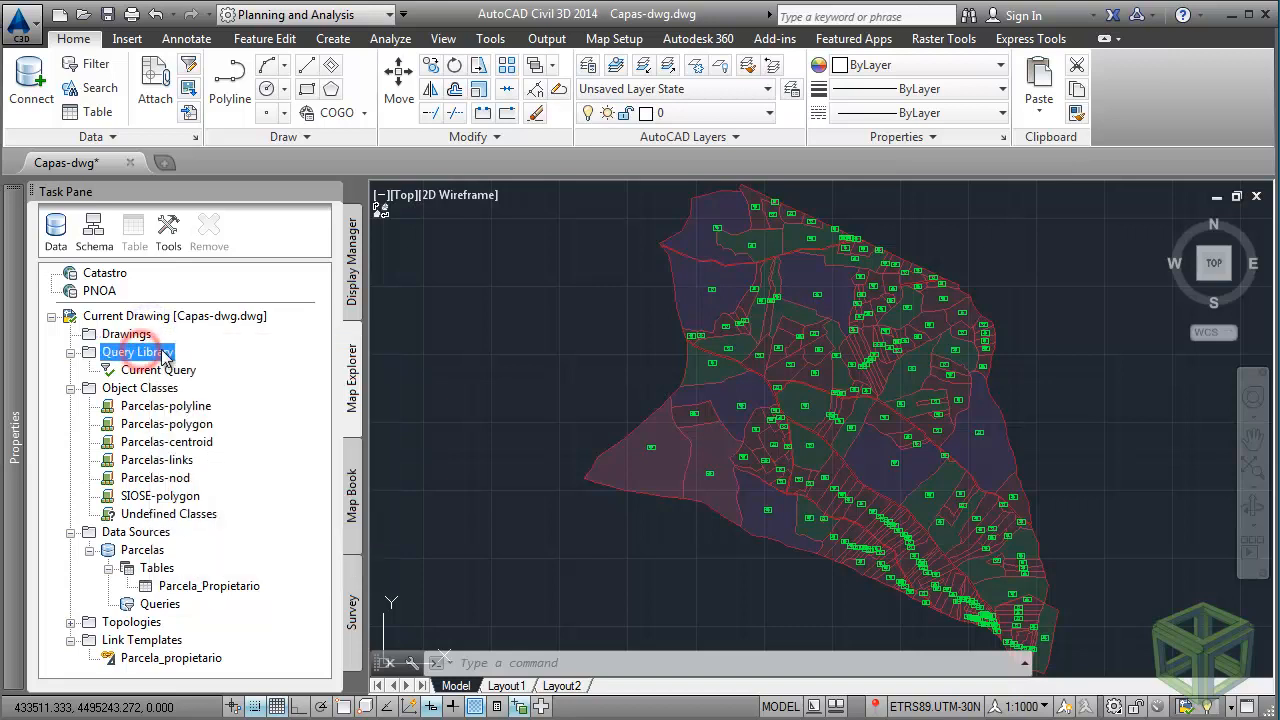
{"action": "right_click", "coordinate": [170, 354]}
{"action": "left_click", "coordinate": [176, 370]}
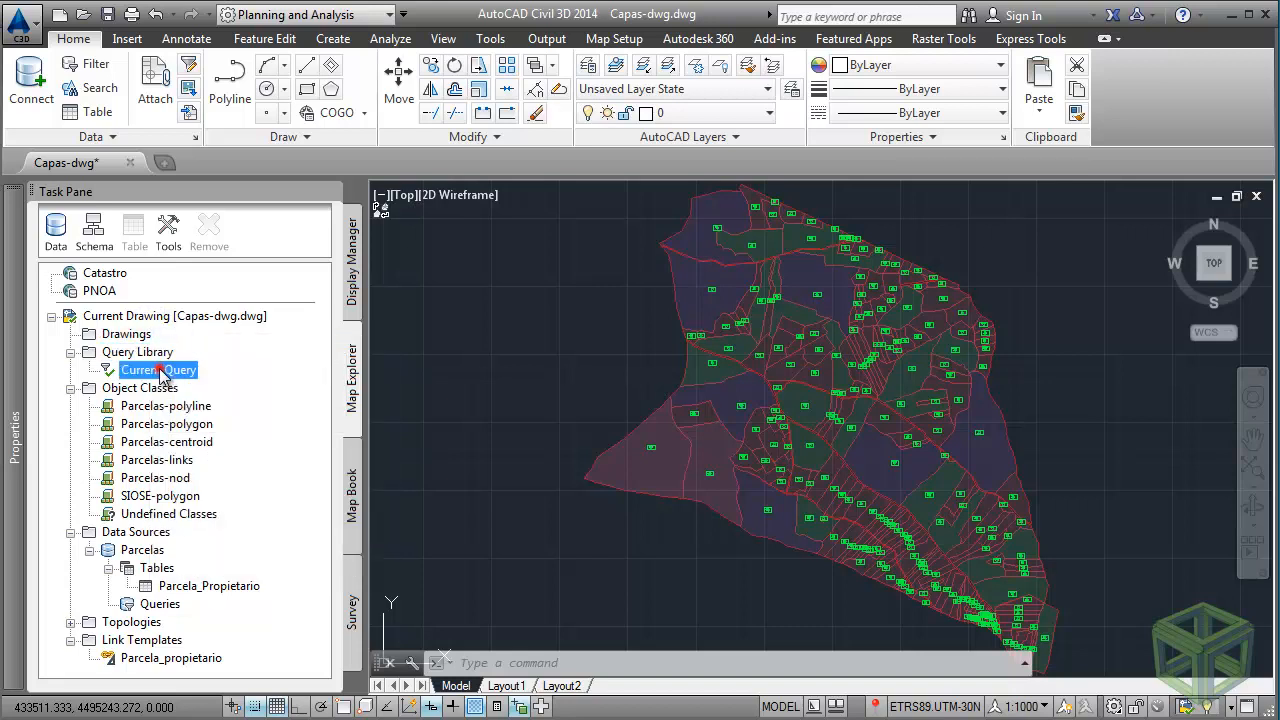
{"action": "right_click", "coordinate": [176, 372]}
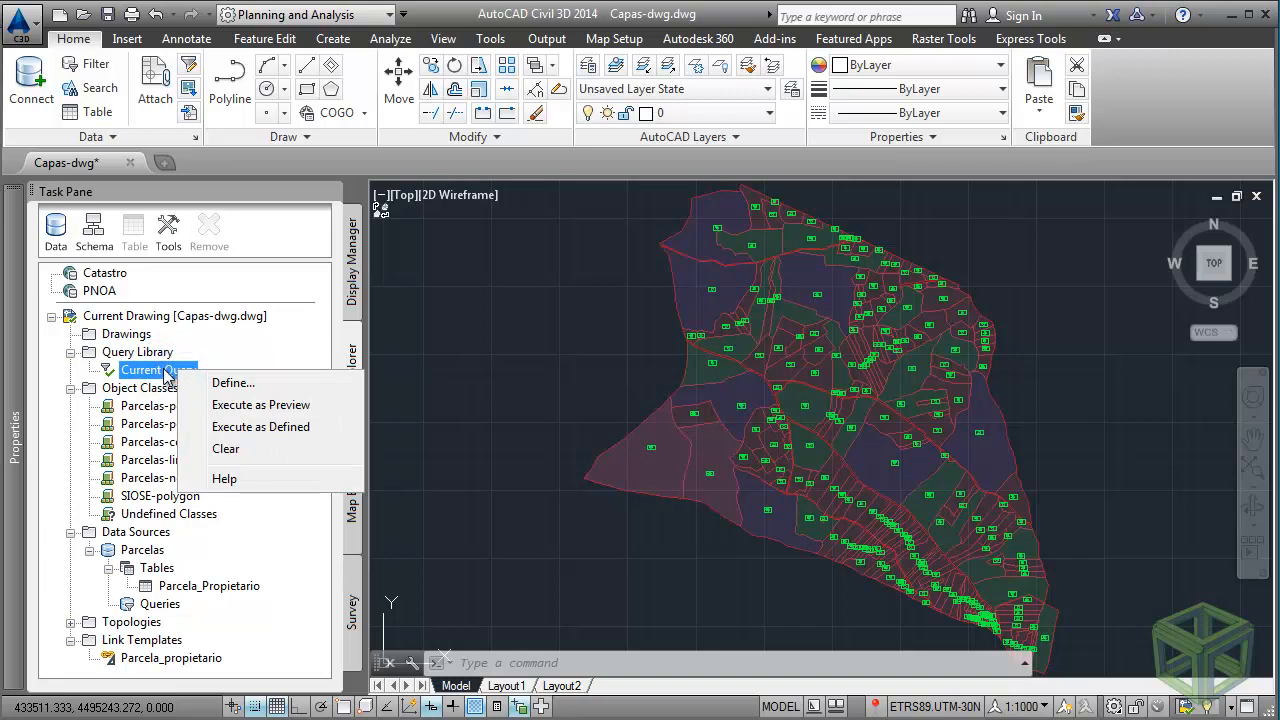
{"action": "left_click", "coordinate": [140, 338]}
{"action": "right_click", "coordinate": [142, 338]}
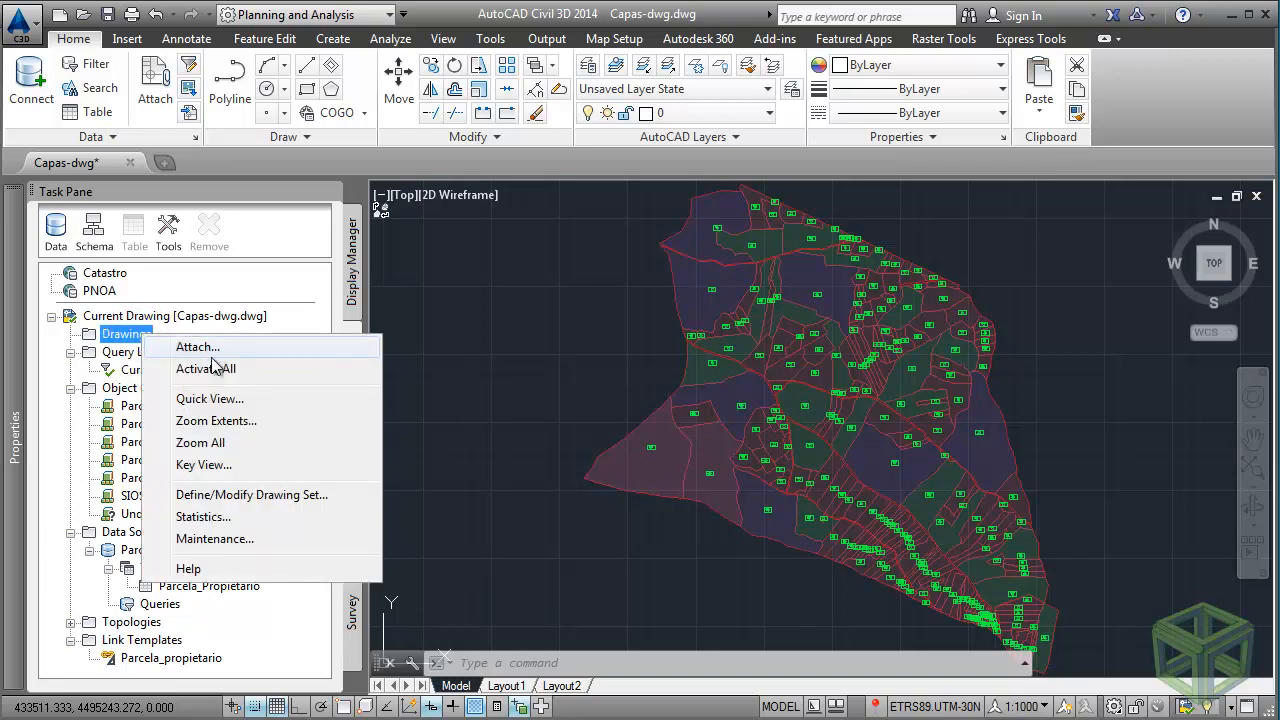
{"action": "left_click", "coordinate": [133, 338]}
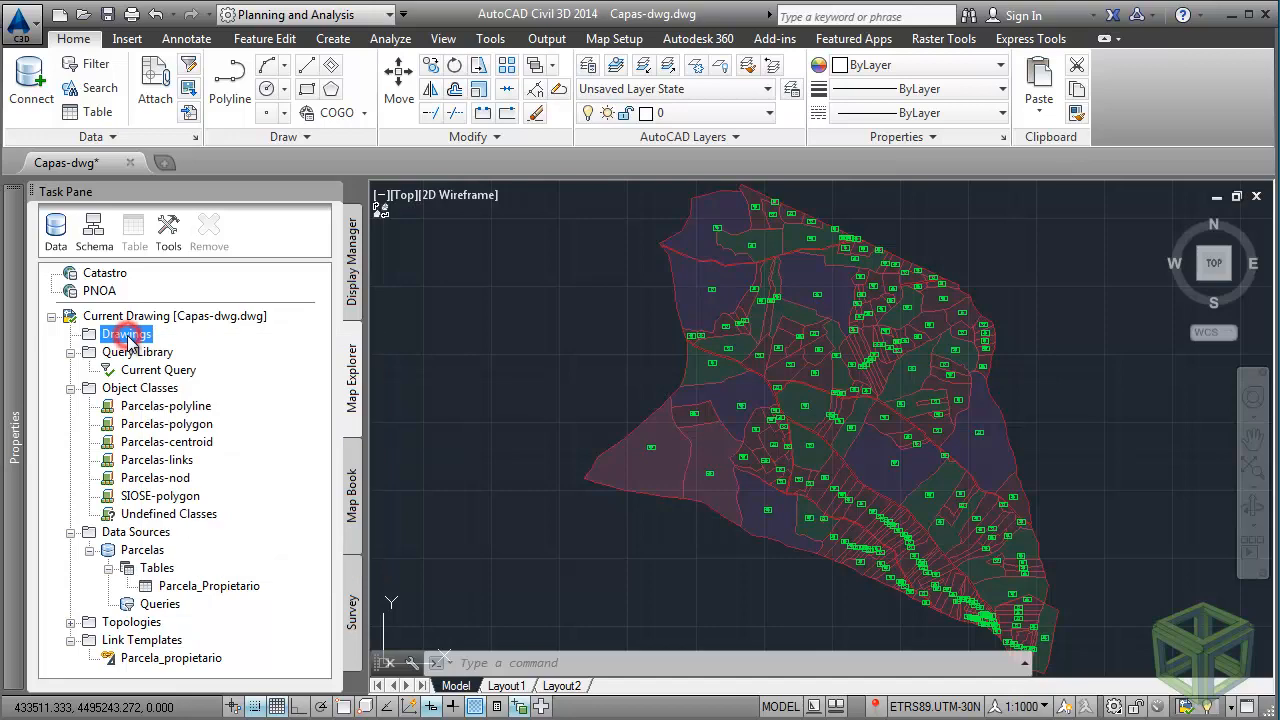
Open the drawing Curvas.dwg from the Dwg folder.
{"action": "left_click", "coordinate": [83, 15]}
{"action": "left_click", "coordinate": [338, 430]}
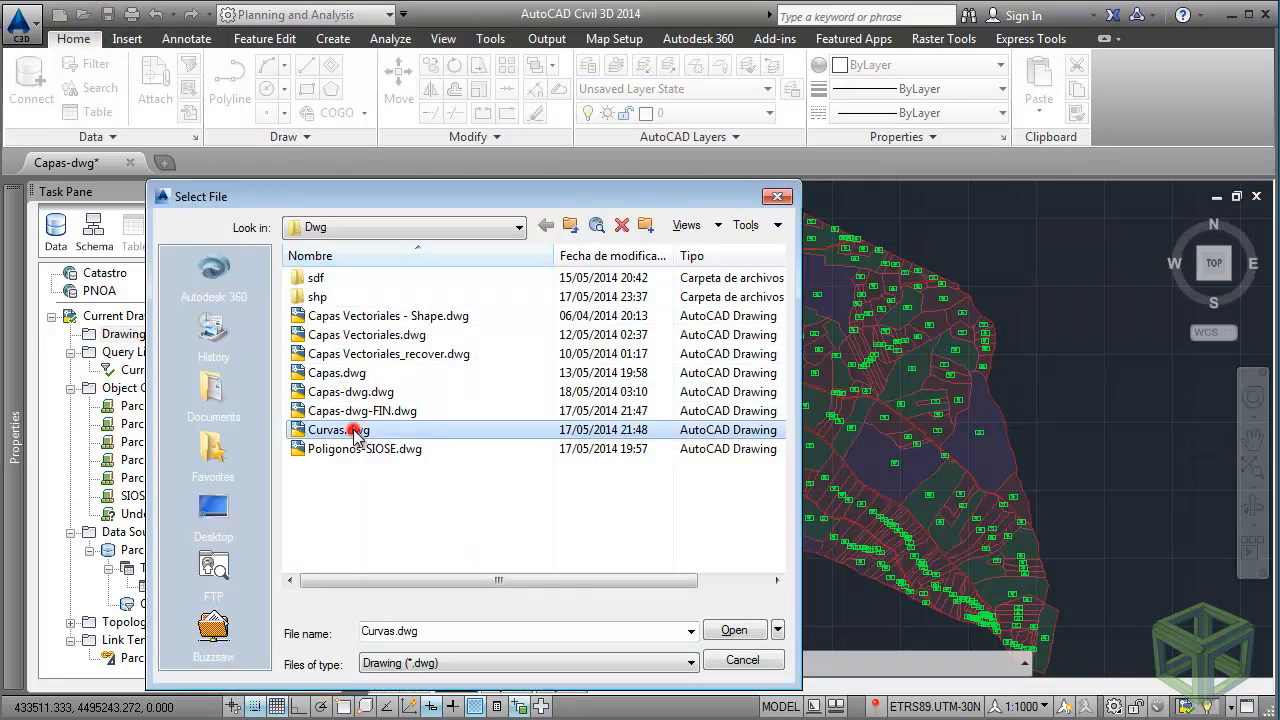
{"action": "left_click", "coordinate": [733, 629]}
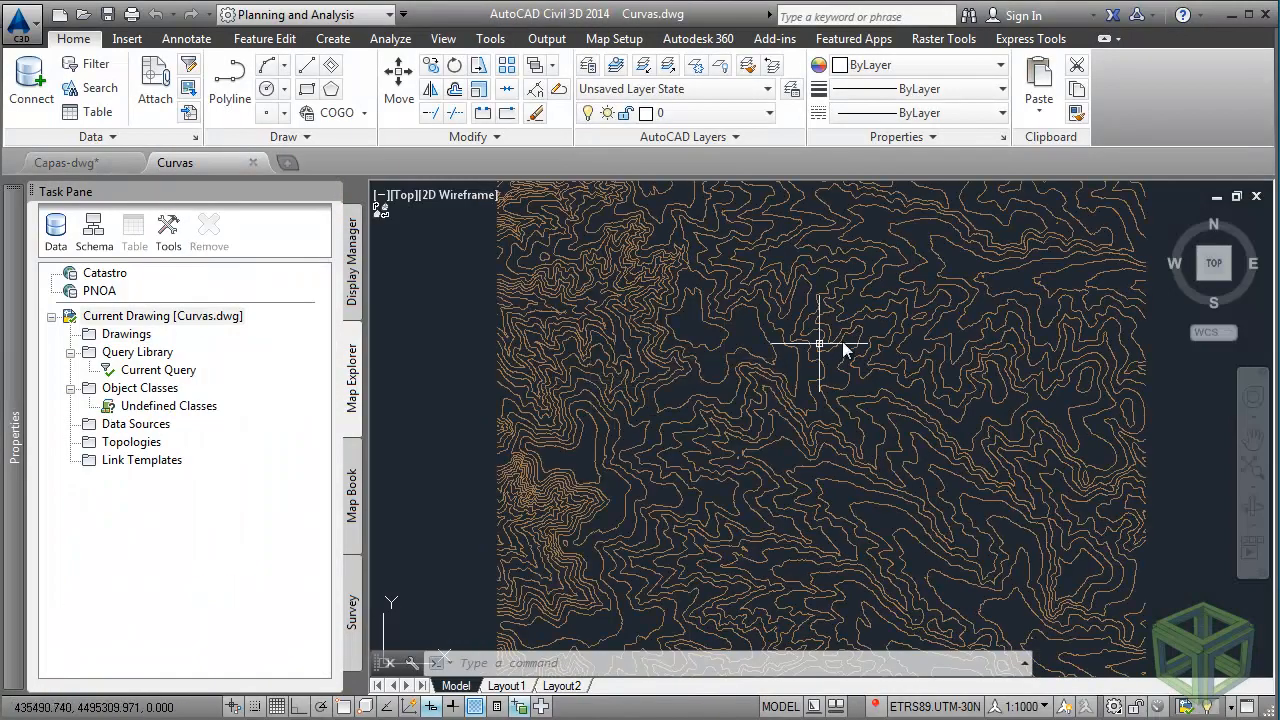
Examine the contour lines in the front view and return to the top view.
{"action": "left_click", "coordinate": [1215, 292]}
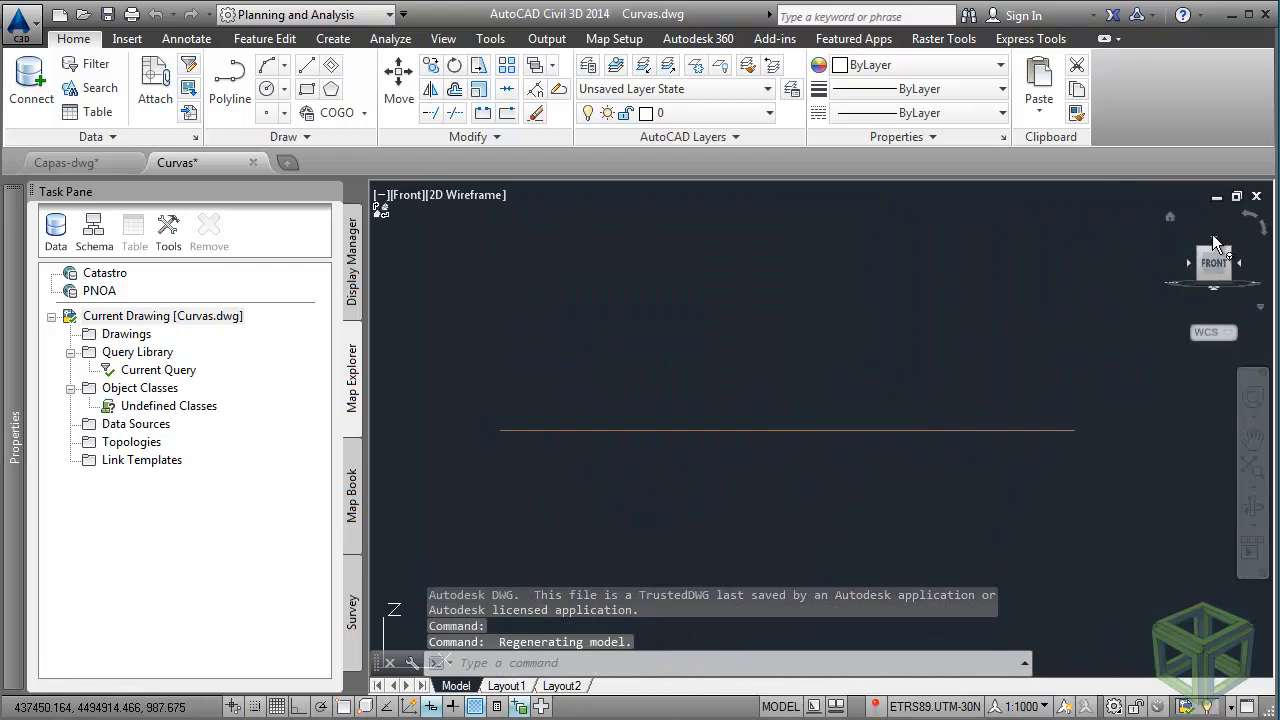
{"action": "left_click", "coordinate": [1215, 243]}
{"action": "scroll", "coordinate": [743, 377], "scroll_direction": "up", "scroll_amount": 2}
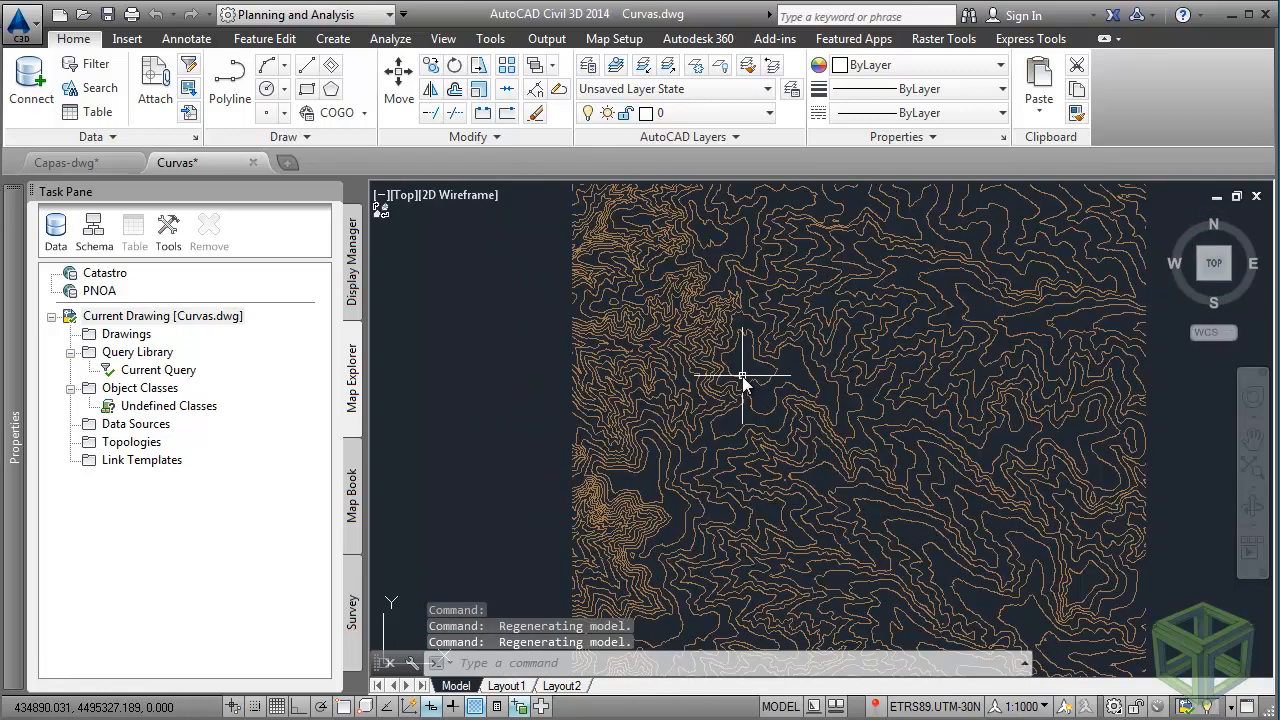
Compare a contour polyline's geometric elevation with the Elevation field in its OD:Contour object data.
{"action": "left_click", "coordinate": [742, 376]}
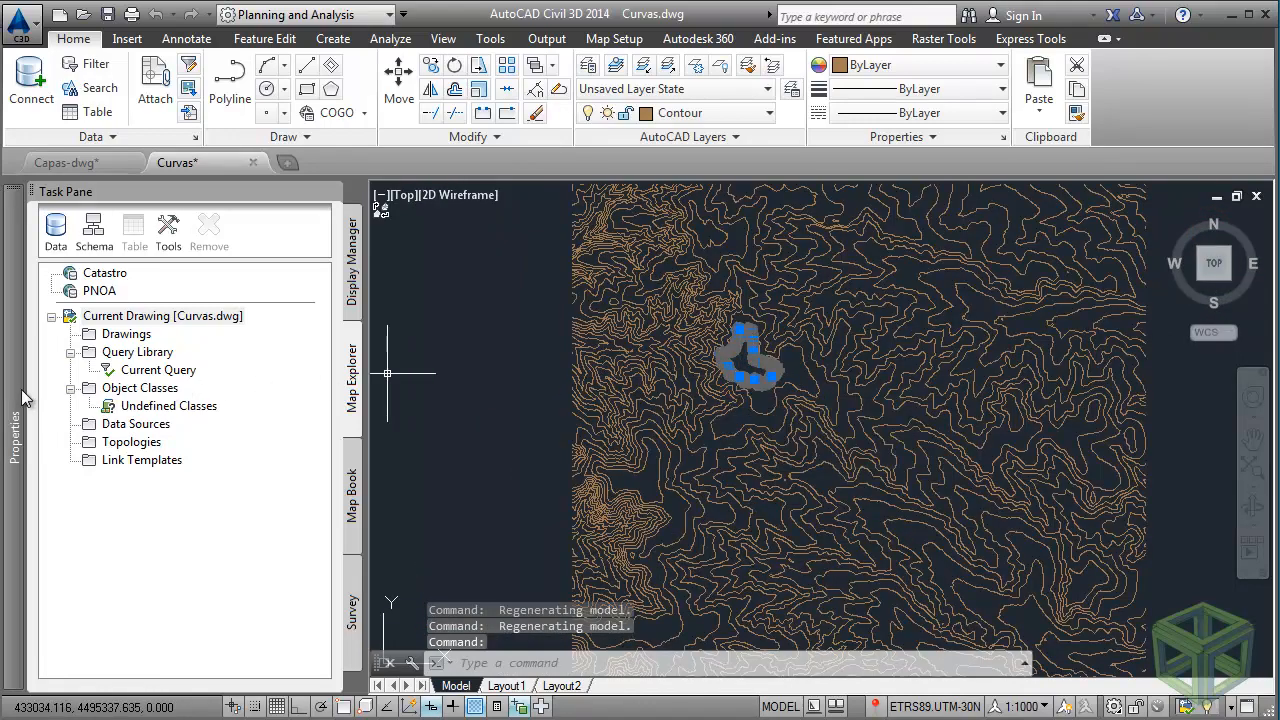
{"action": "mouse_move", "coordinate": [25, 398]}
{"action": "scroll", "coordinate": [172, 470], "scroll_direction": "down", "scroll_amount": 3}
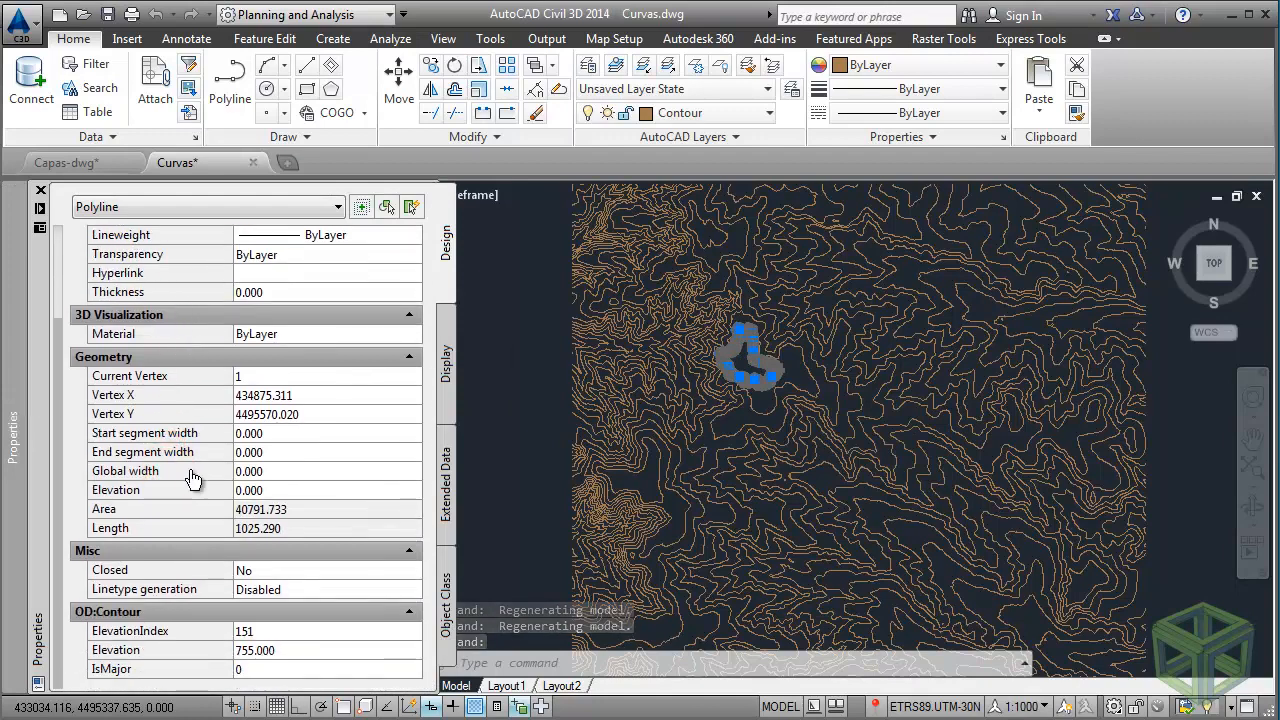
{"action": "left_click", "coordinate": [178, 490]}
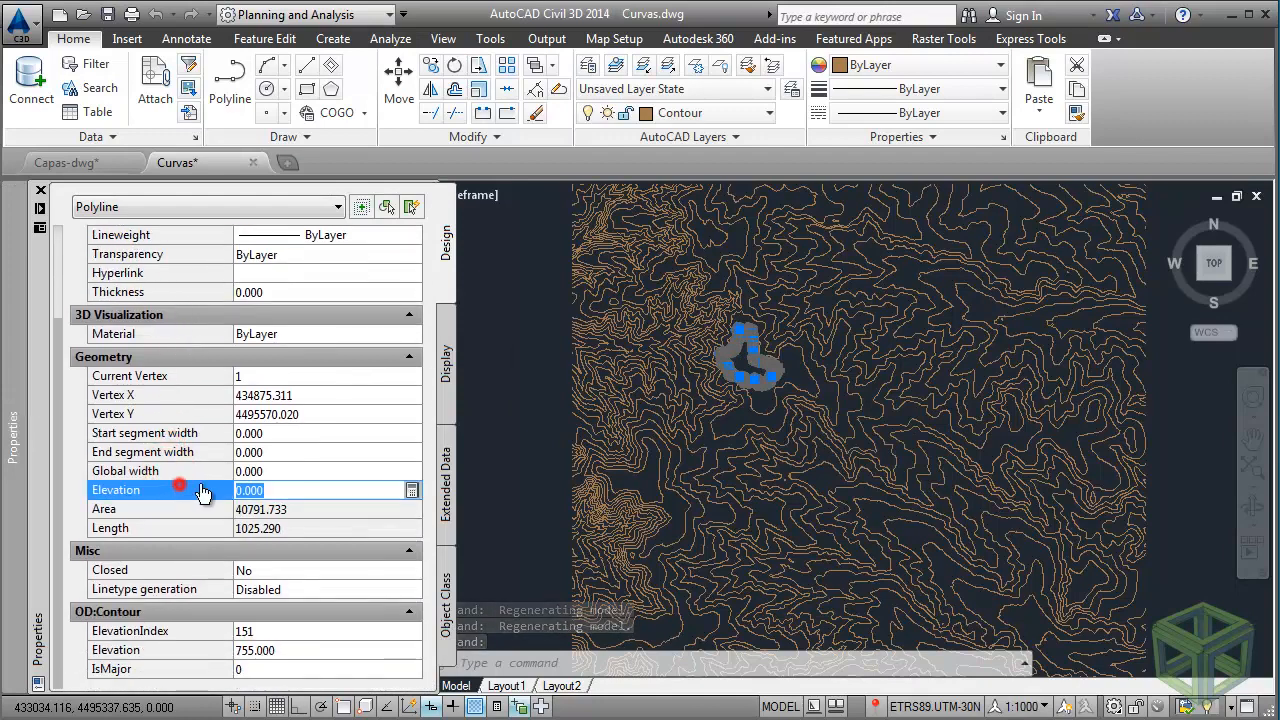
{"action": "left_click", "coordinate": [210, 650]}
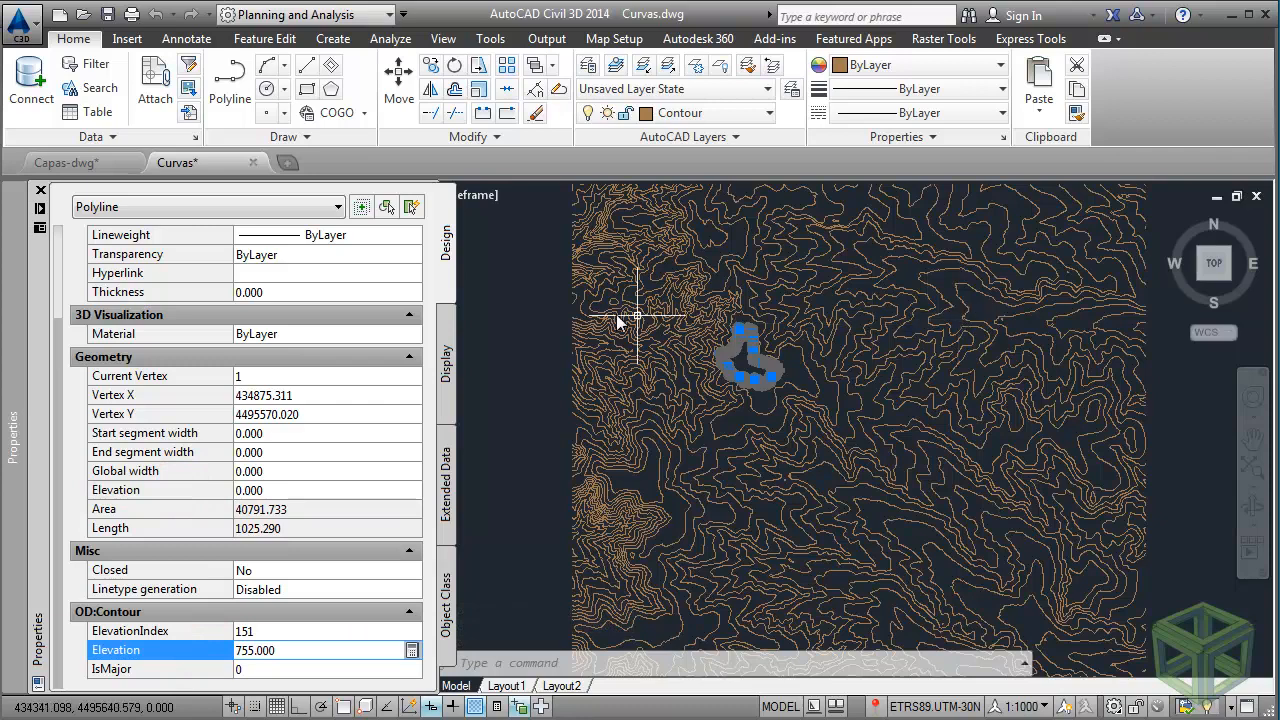
{"action": "key", "text": "ctrl+1"}
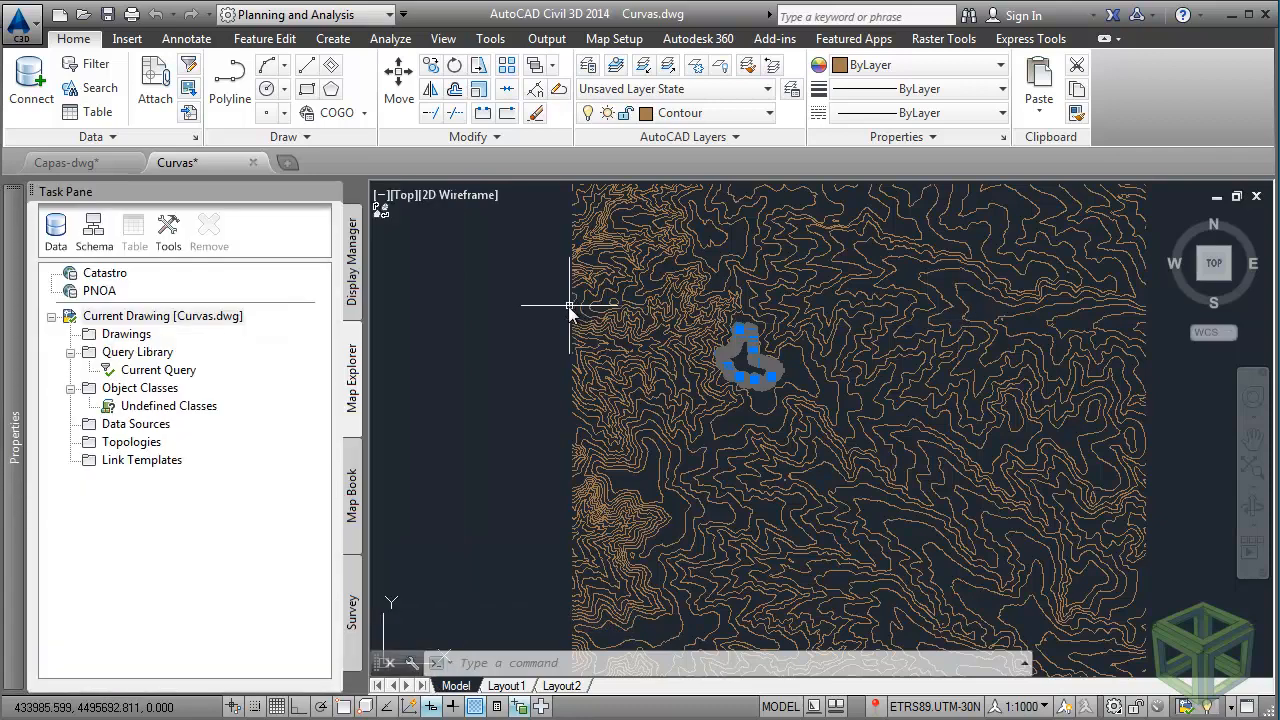
Attach the object class definition file Definition.xml to the Curvas drawing.
{"action": "left_click", "coordinate": [168, 390]}
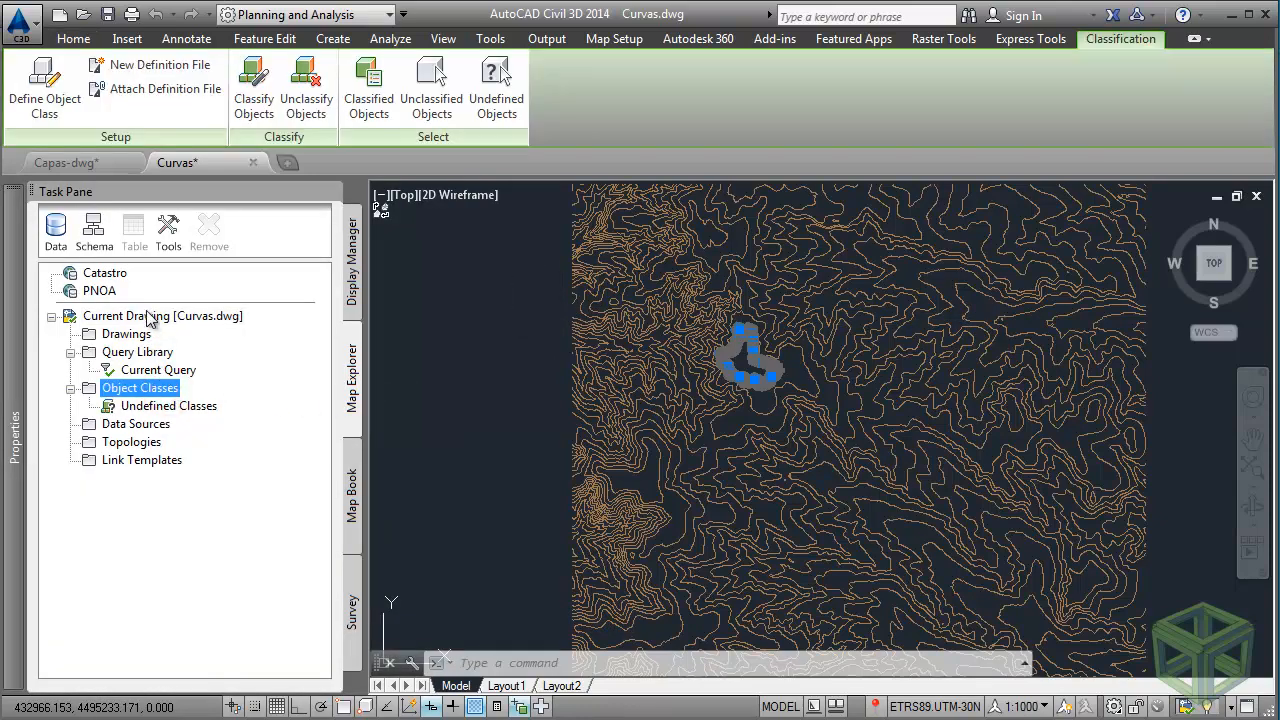
{"action": "left_click", "coordinate": [152, 92]}
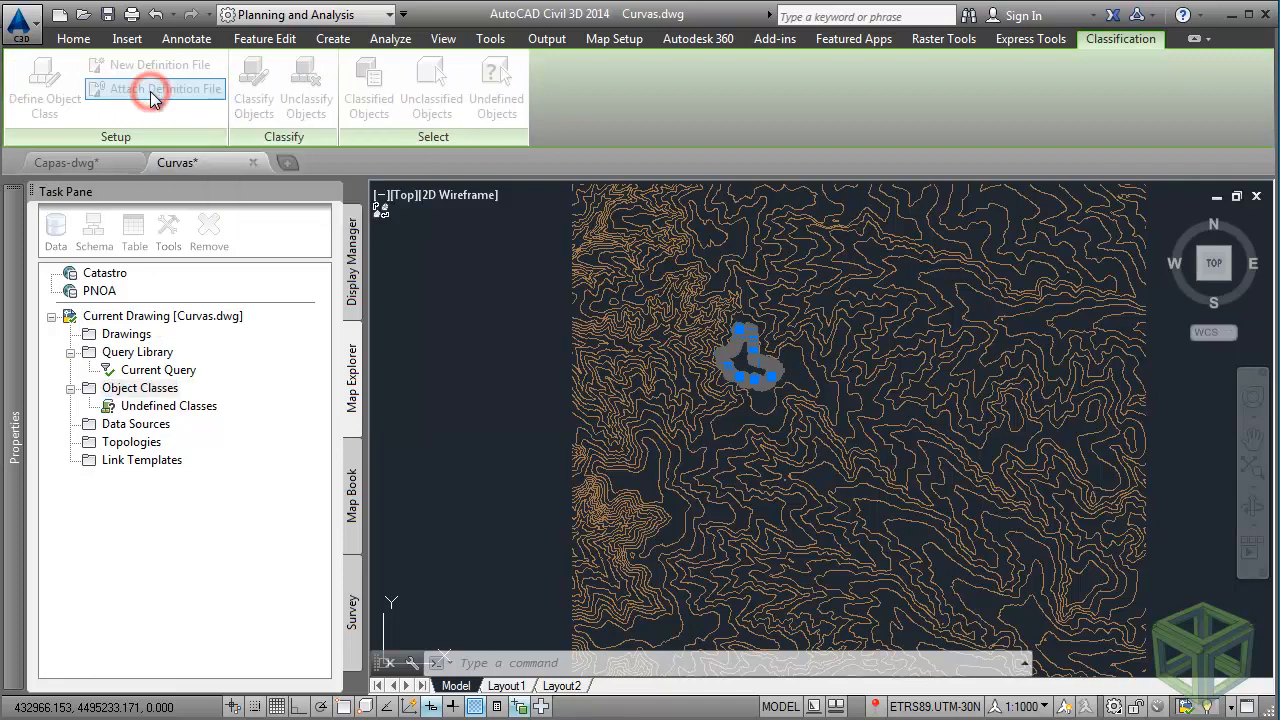
{"action": "left_click", "coordinate": [538, 338]}
{"action": "left_click", "coordinate": [889, 527]}
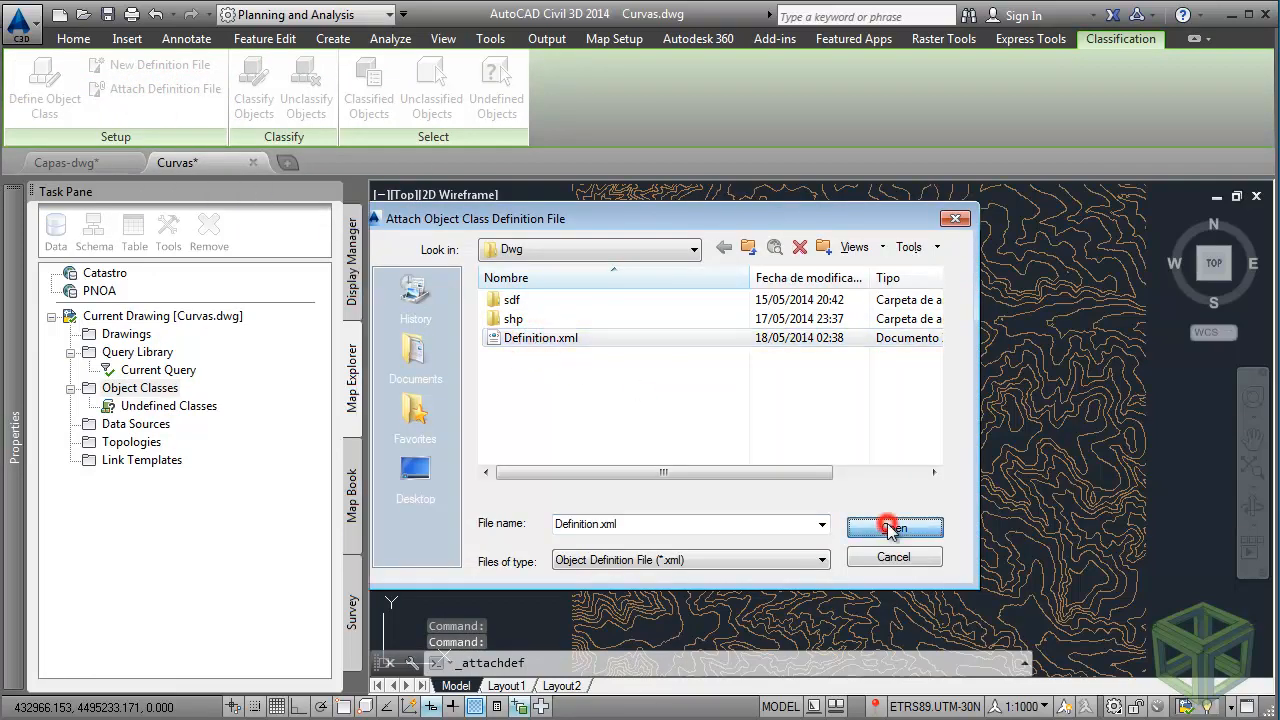
Begin defining a new object class from an example contour polyline and name the class Curvas.
{"action": "right_click", "coordinate": [160, 388]}
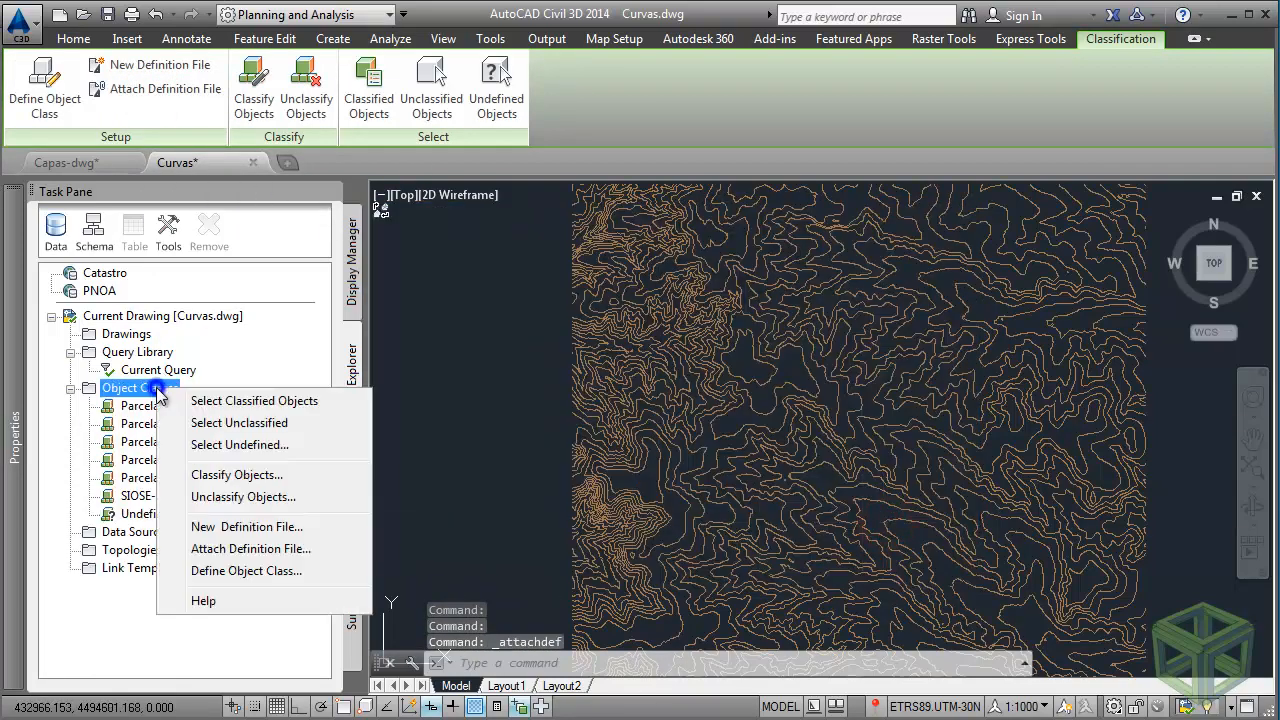
{"action": "left_click", "coordinate": [270, 570]}
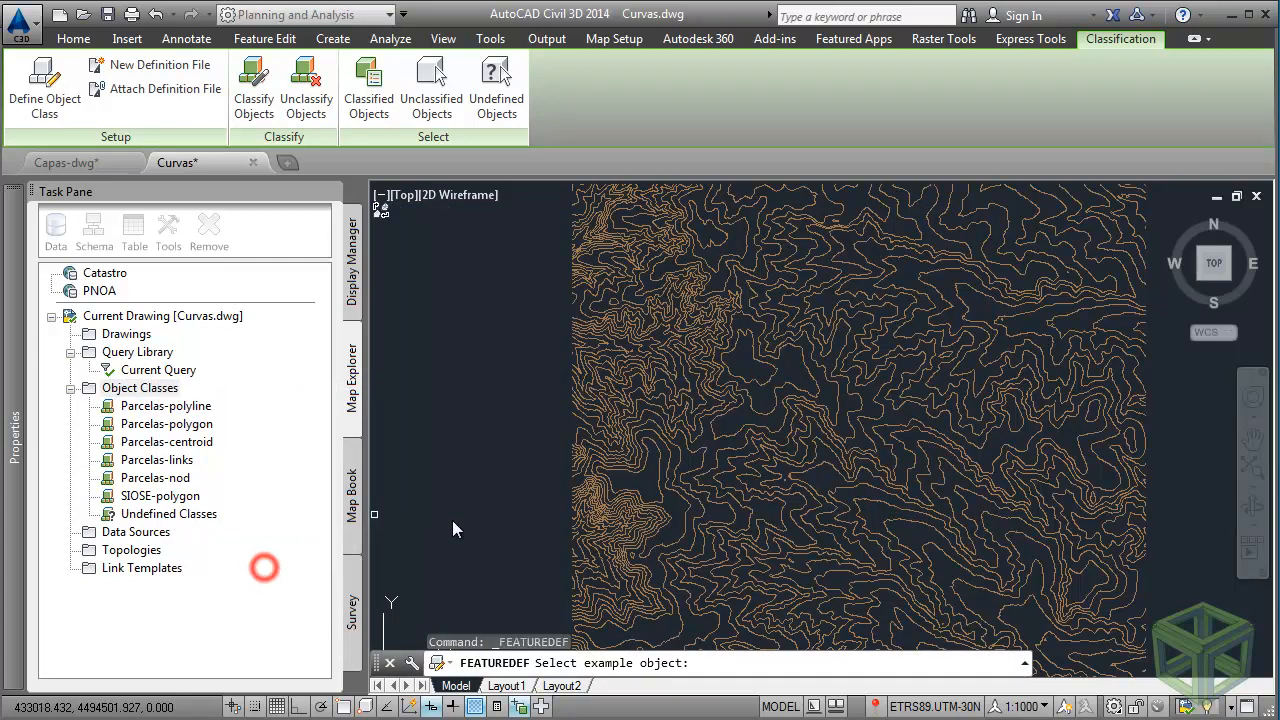
{"action": "left_click", "coordinate": [648, 398]}
{"action": "key", "text": "Return"}
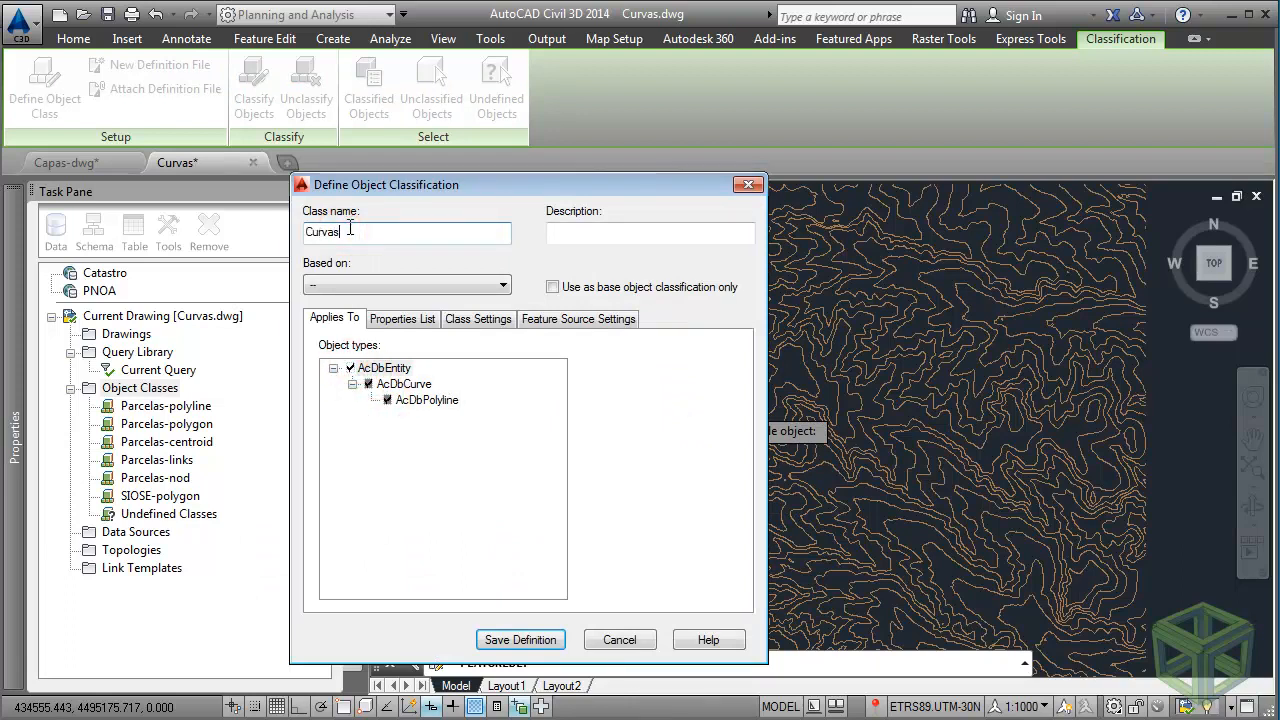
Include the Color and Layer properties and the Contour object data fields IsMajor, ElevationIndex and Elevation in the Curvas class.
{"action": "left_click", "coordinate": [400, 320]}
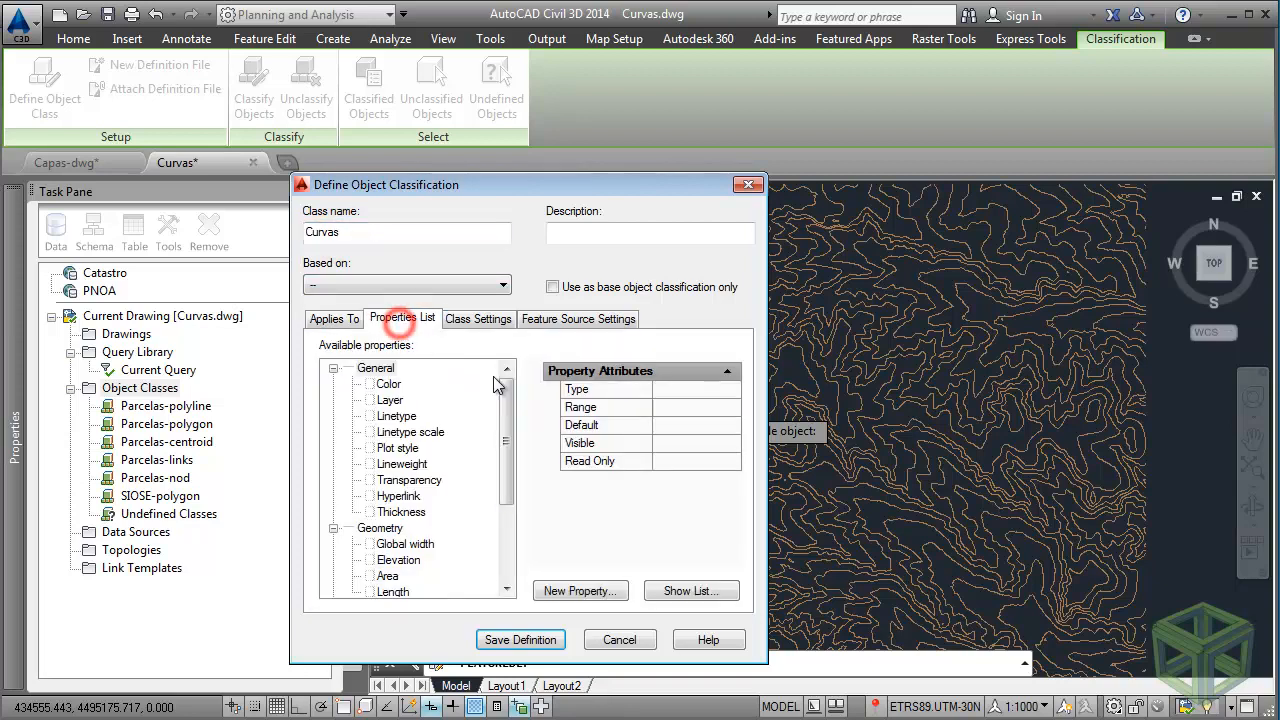
{"action": "mouse_move", "coordinate": [505, 398]}
{"action": "left_mouse_down"}
{"action": "mouse_move", "coordinate": [505, 478]}
{"action": "mouse_move", "coordinate": [505, 421]}
{"action": "left_mouse_up"}
{"action": "left_click", "coordinate": [370, 544]}
{"action": "left_click", "coordinate": [370, 560]}
{"action": "left_click", "coordinate": [370, 576]}
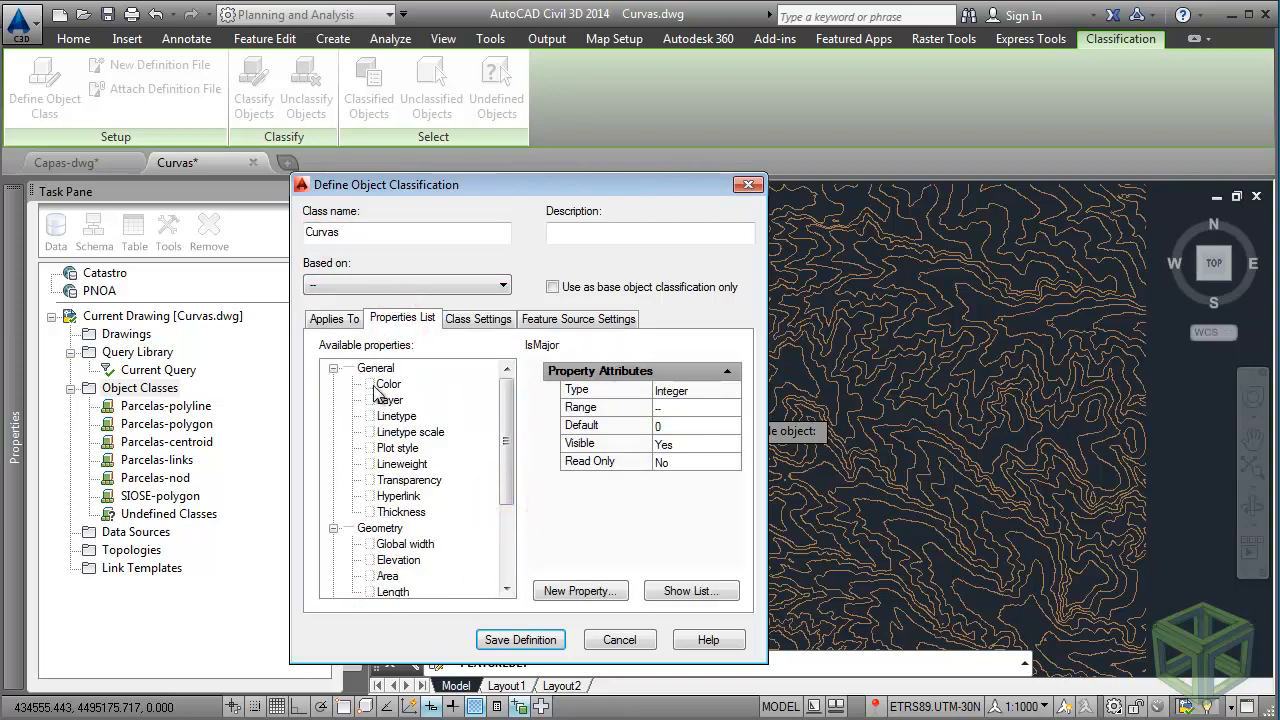
{"action": "left_click", "coordinate": [374, 399]}
Give the Curvas class the standard icon and the Polyline create method, and save the class definition.
{"action": "left_click", "coordinate": [478, 318]}
{"action": "left_click", "coordinate": [340, 415]}
{"action": "left_click", "coordinate": [420, 460]}
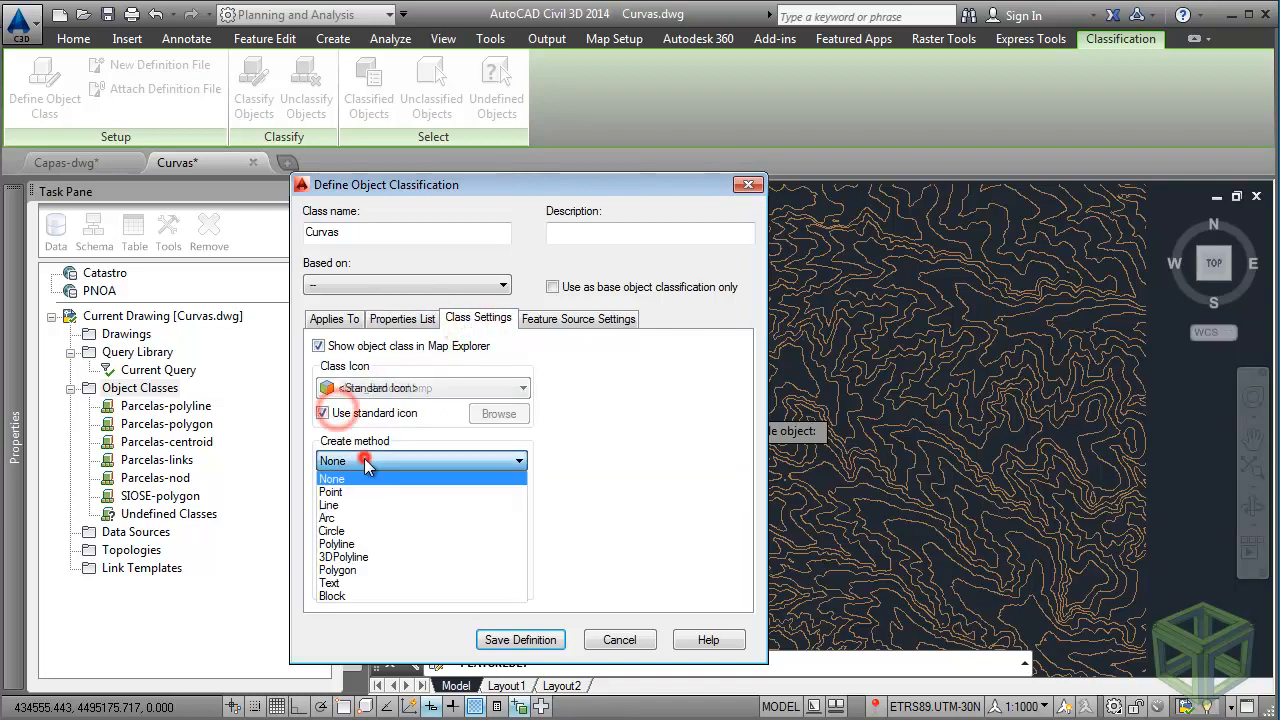
{"action": "left_click", "coordinate": [357, 543]}
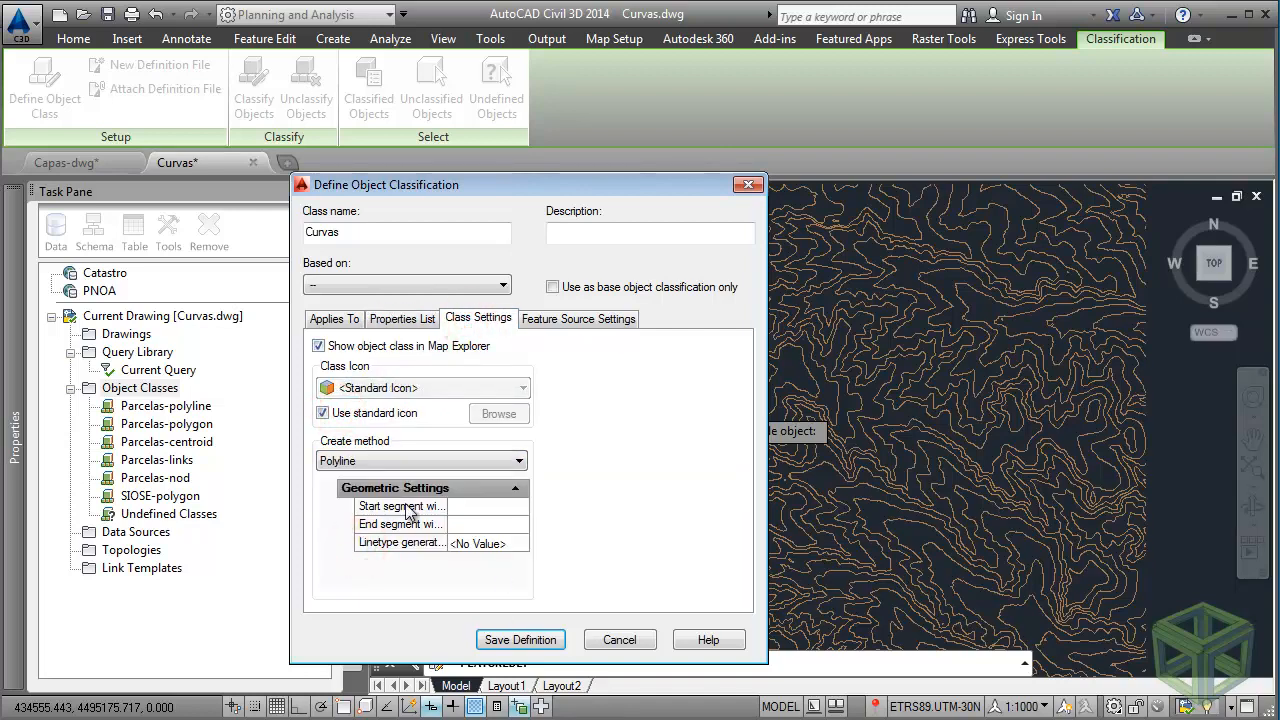
{"action": "left_click", "coordinate": [468, 546]}
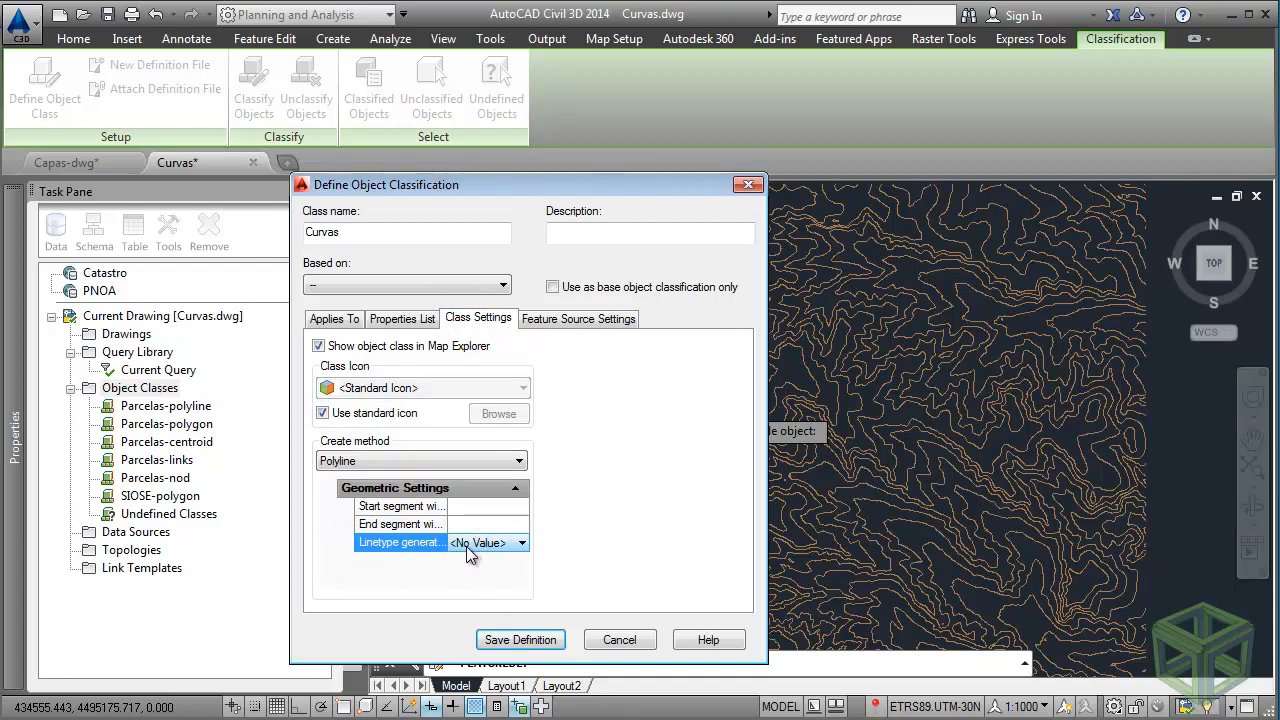
{"action": "left_click", "coordinate": [505, 637]}
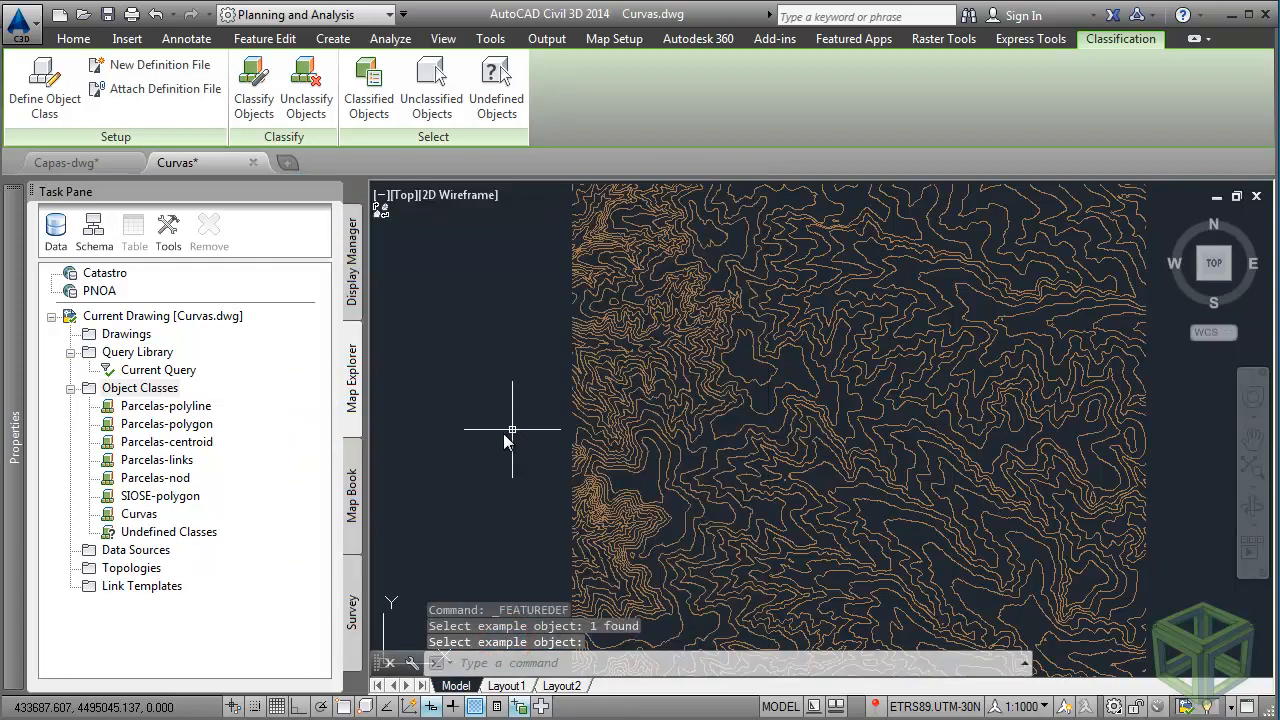
Classify all contour lines in the drawing as Curvas objects.
{"action": "right_click", "coordinate": [139, 514]}
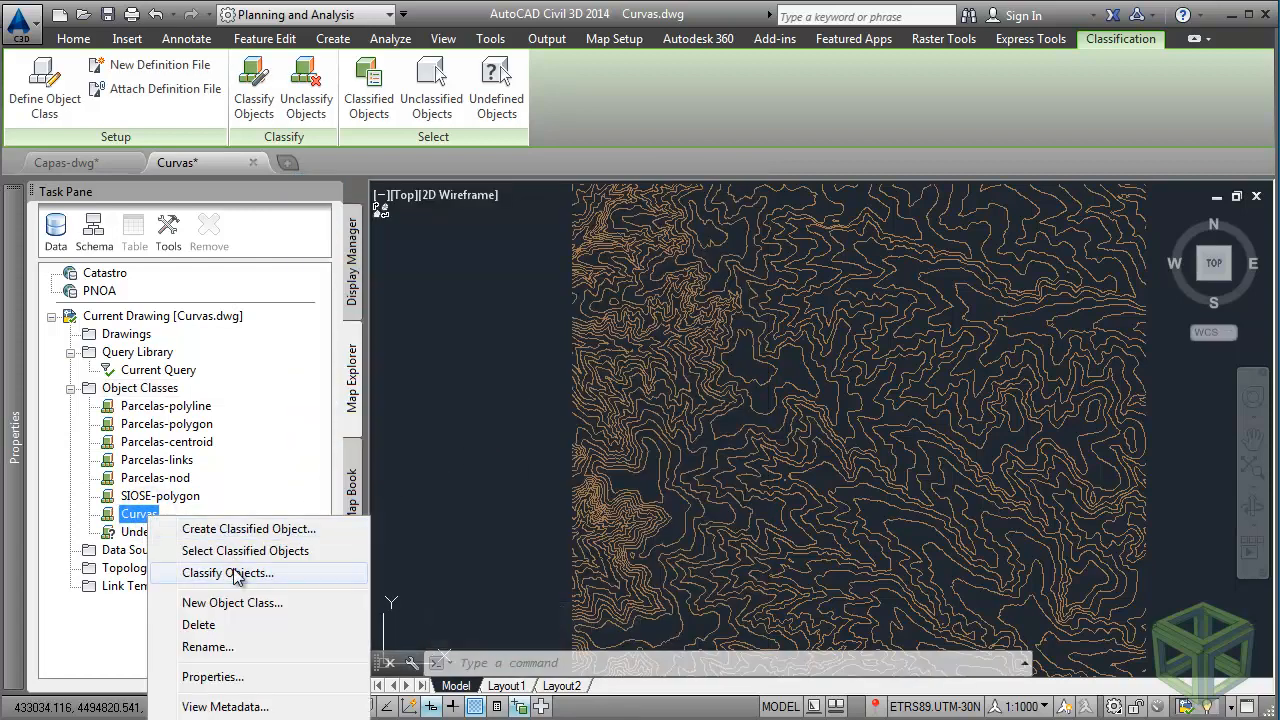
{"action": "left_click", "coordinate": [233, 570]}
{"action": "left_click", "coordinate": [617, 249]}
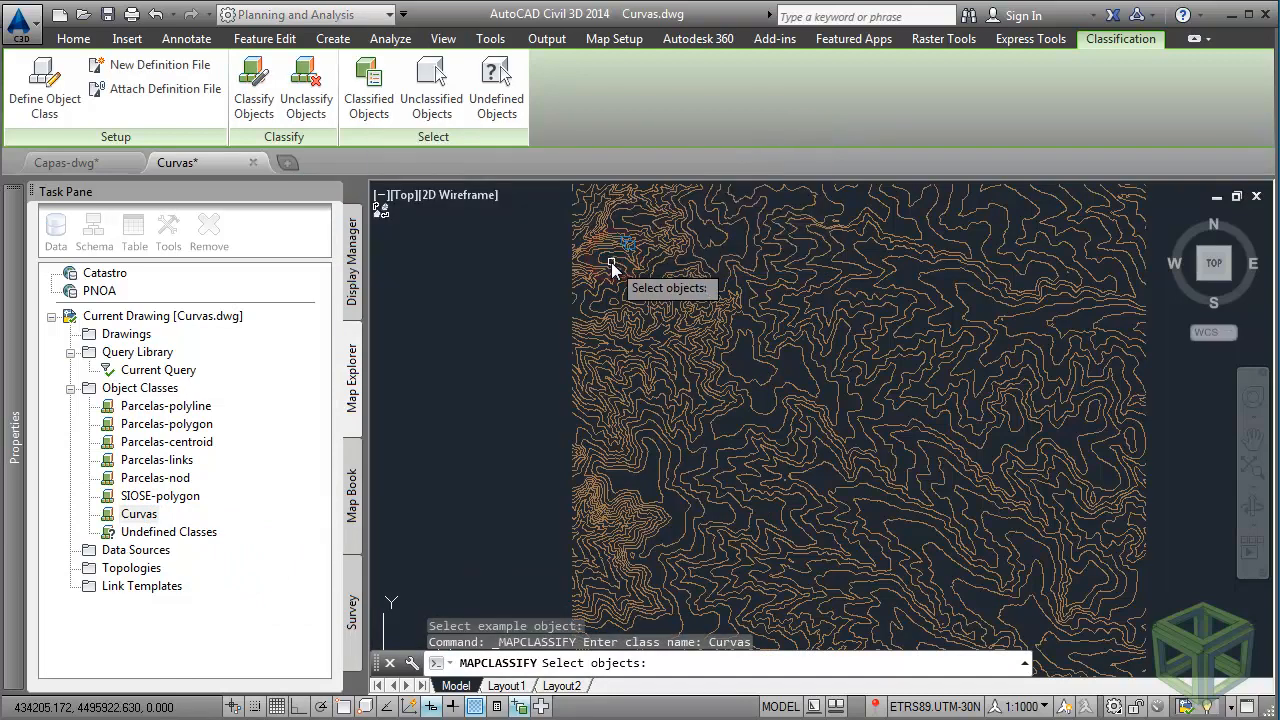
{"action": "left_click", "coordinate": [565, 200]}
{"action": "left_click", "coordinate": [980, 575]}
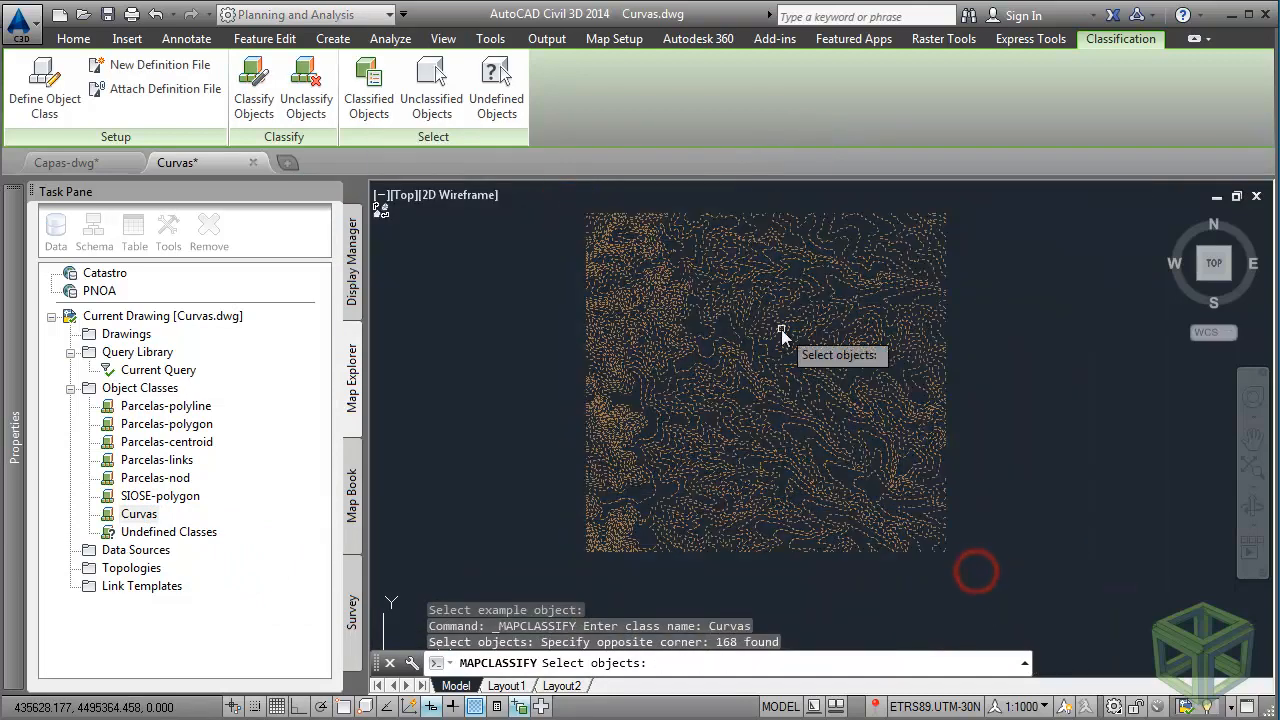
{"action": "key", "text": "Return"}
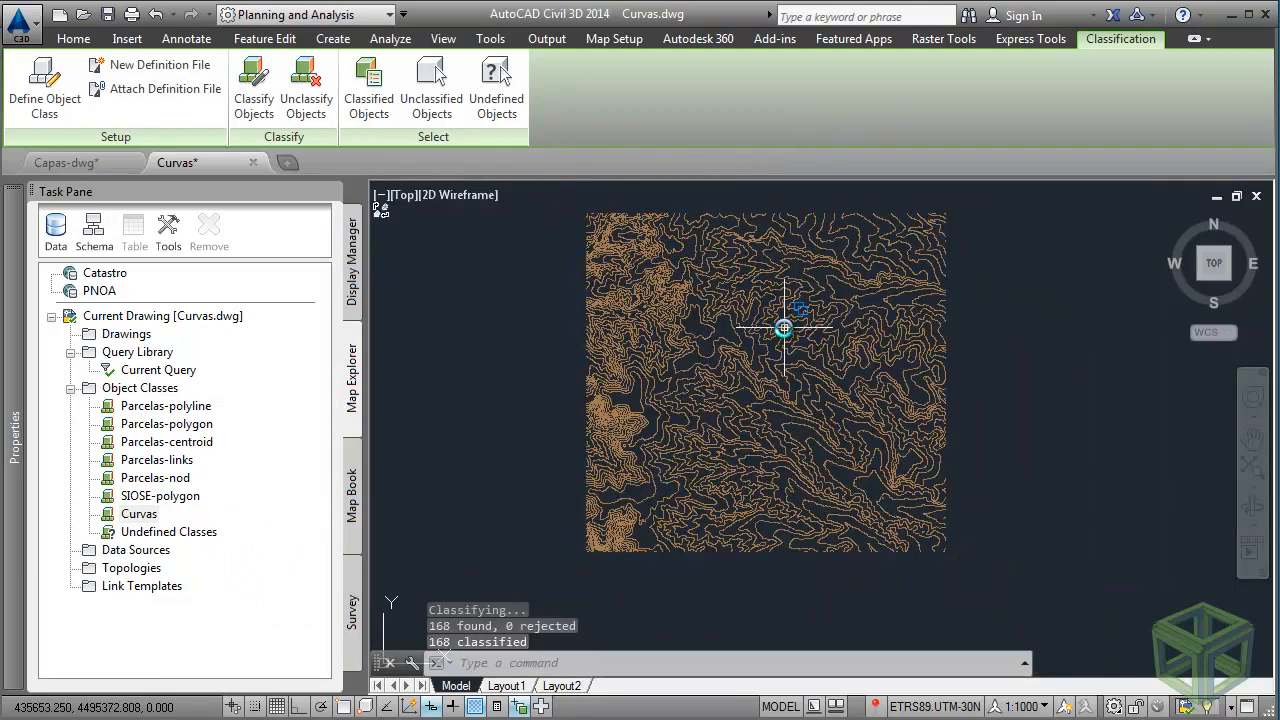
Close the Curvas drawing, saving its changes, and return to the Capas-dwg drawing.
{"action": "left_click", "coordinate": [255, 162]}
{"action": "left_click", "coordinate": [652, 421]}
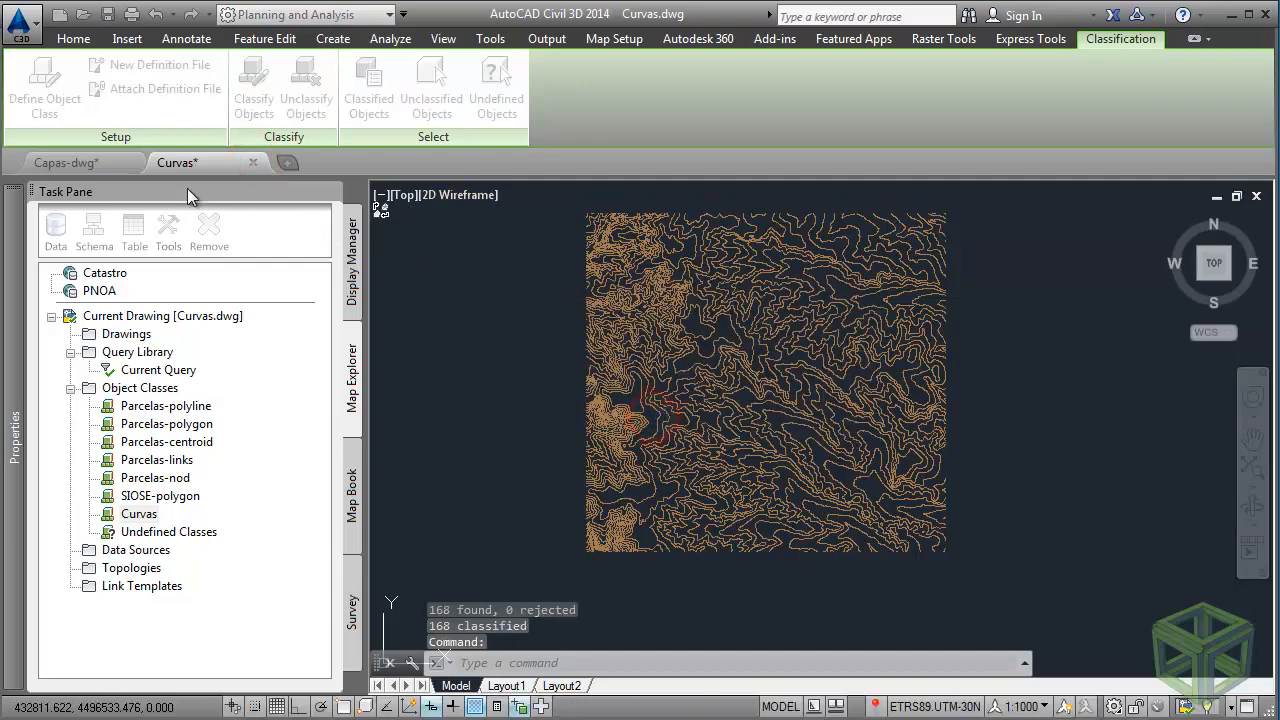
{"action": "left_click", "coordinate": [110, 162]}
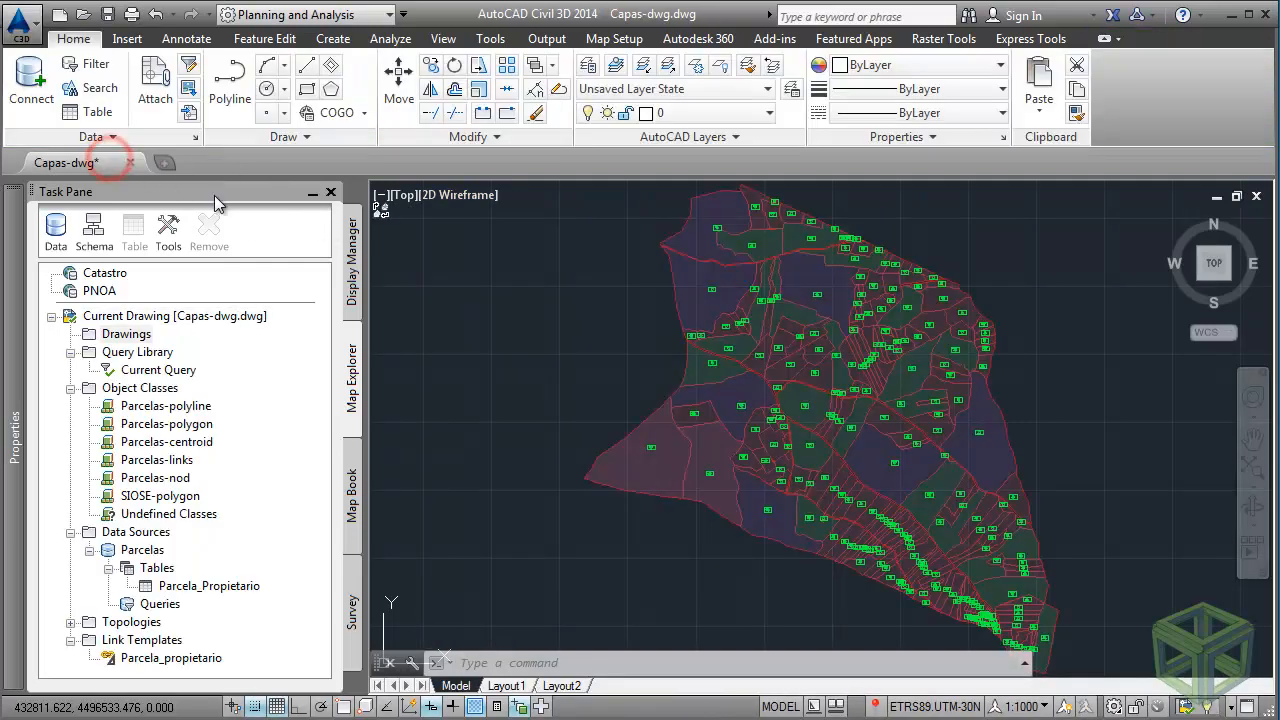
Attach the Curvas drawing from the DWG folder to the Capas-dwg drawing.
{"action": "right_click", "coordinate": [165, 335]}
{"action": "left_click", "coordinate": [205, 343]}
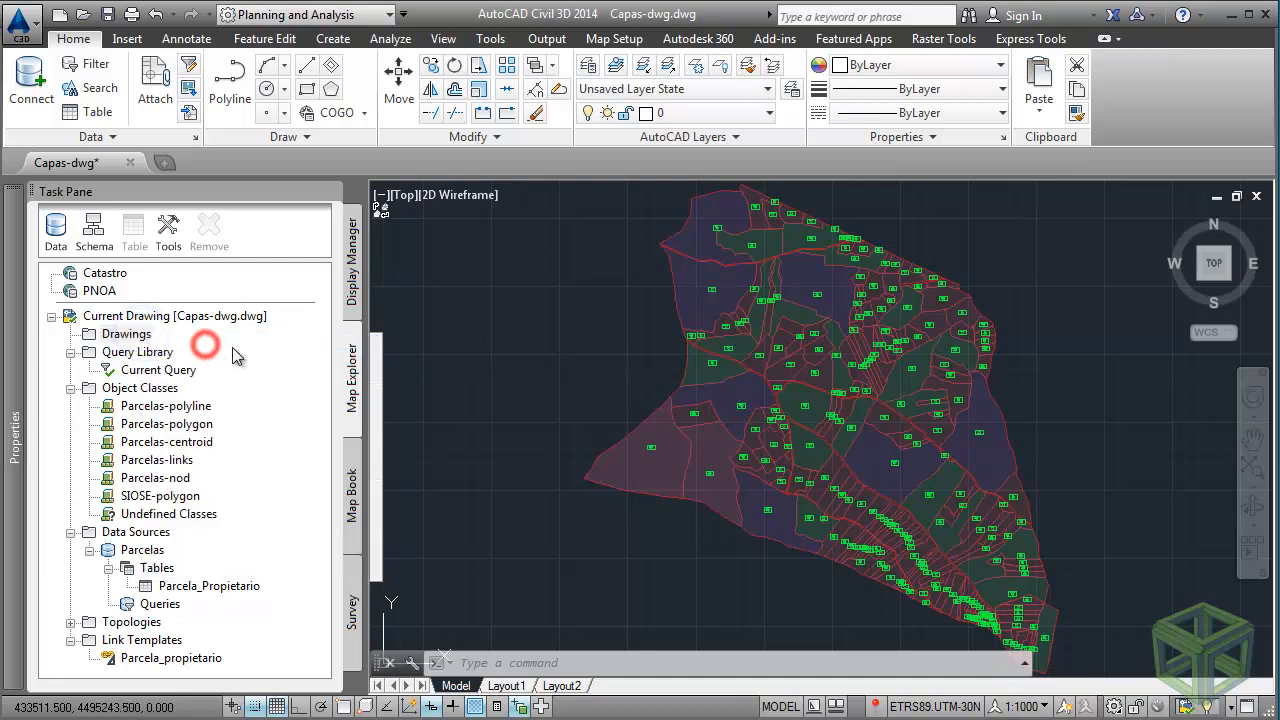
{"action": "double_click", "coordinate": [424, 328]}
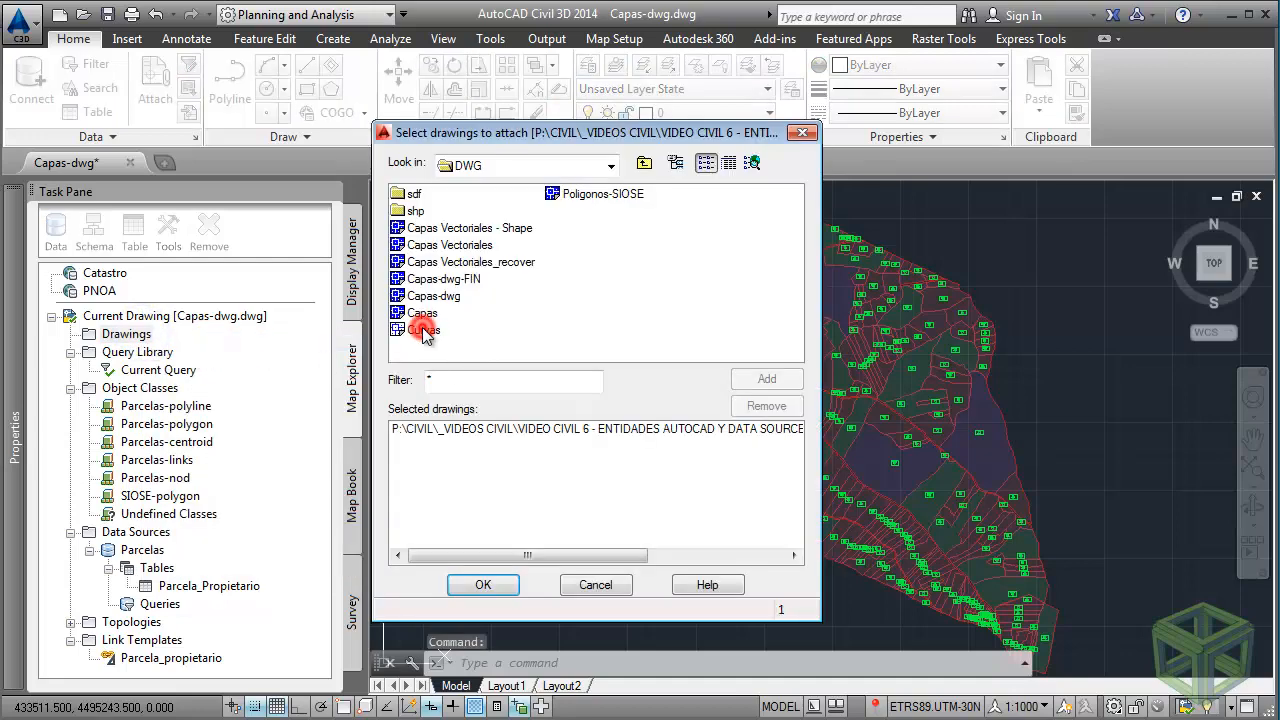
{"action": "left_click", "coordinate": [483, 585]}
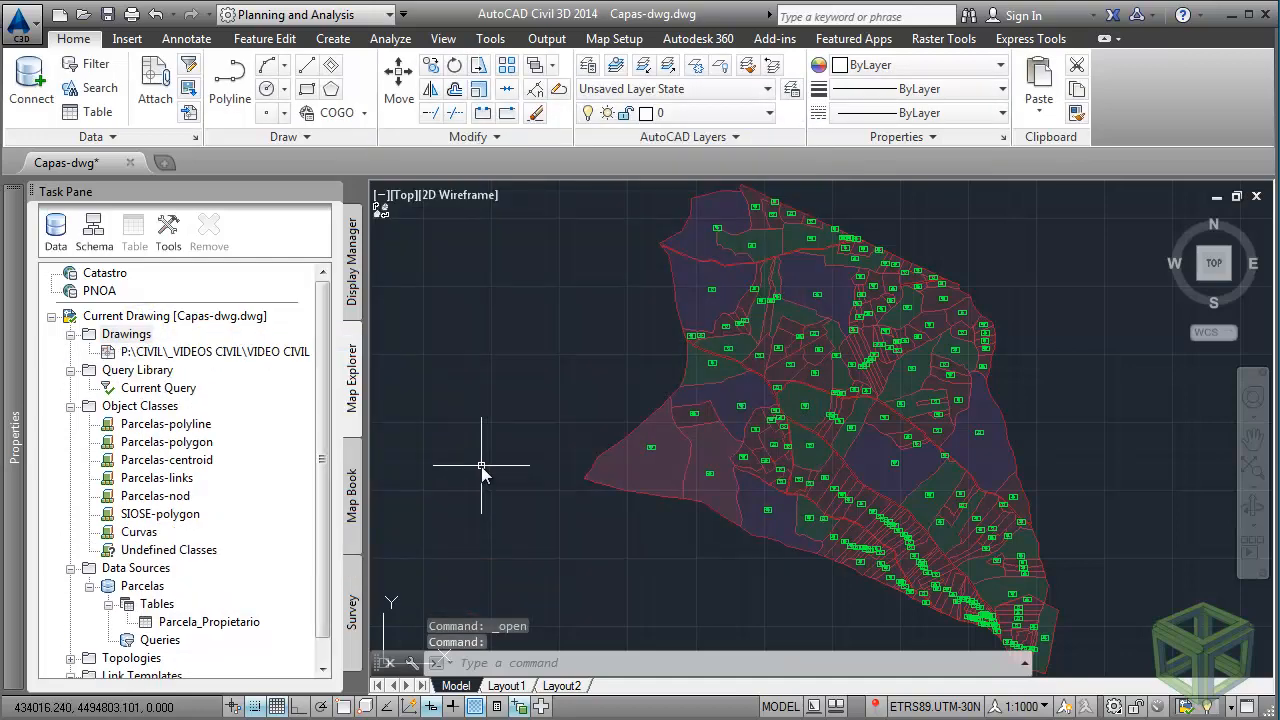
Open the current query's definition and check whether the attached Curvas drawing is active in its drawing set.
{"action": "left_click", "coordinate": [176, 390]}
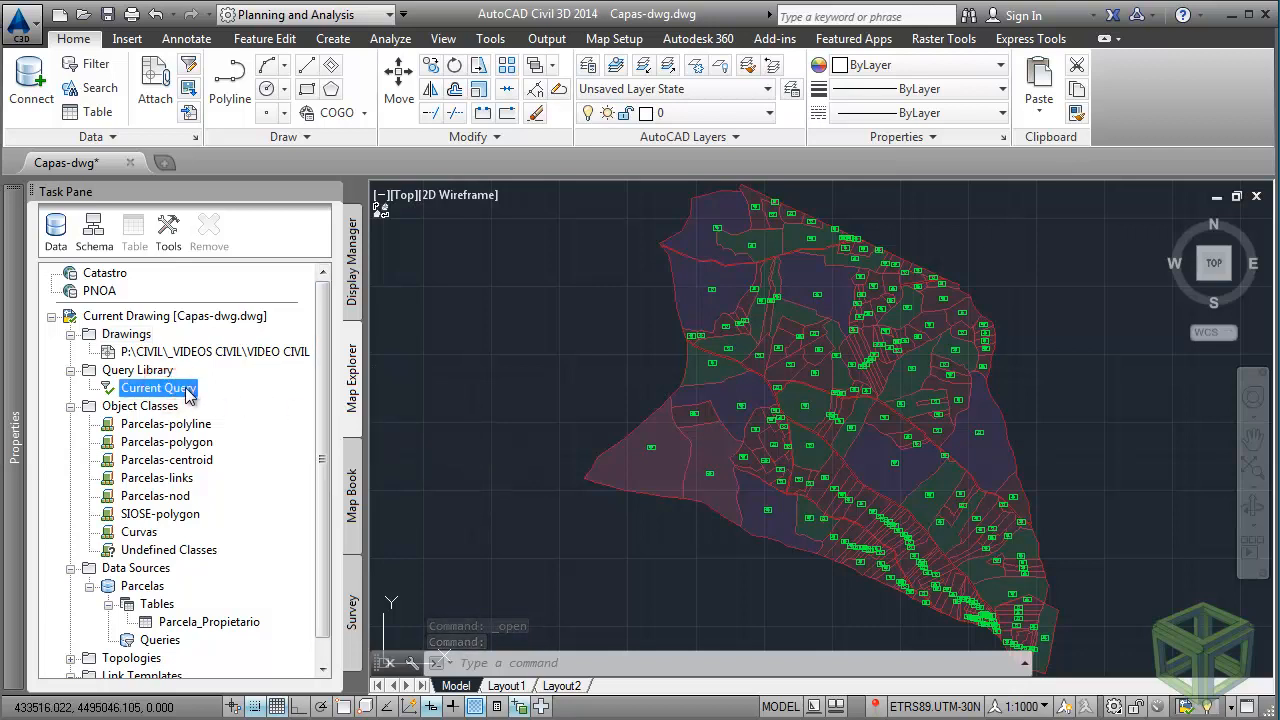
{"action": "left_click", "coordinate": [182, 350]}
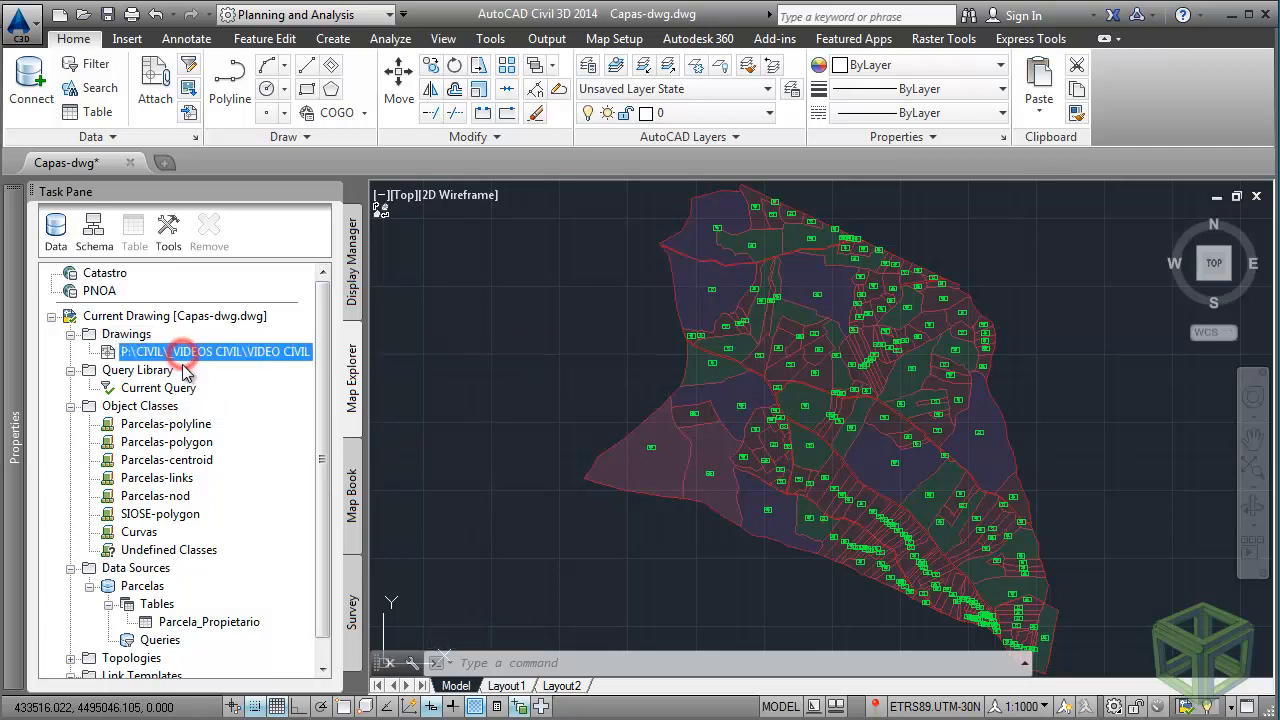
{"action": "left_click", "coordinate": [183, 392]}
{"action": "right_click", "coordinate": [183, 396]}
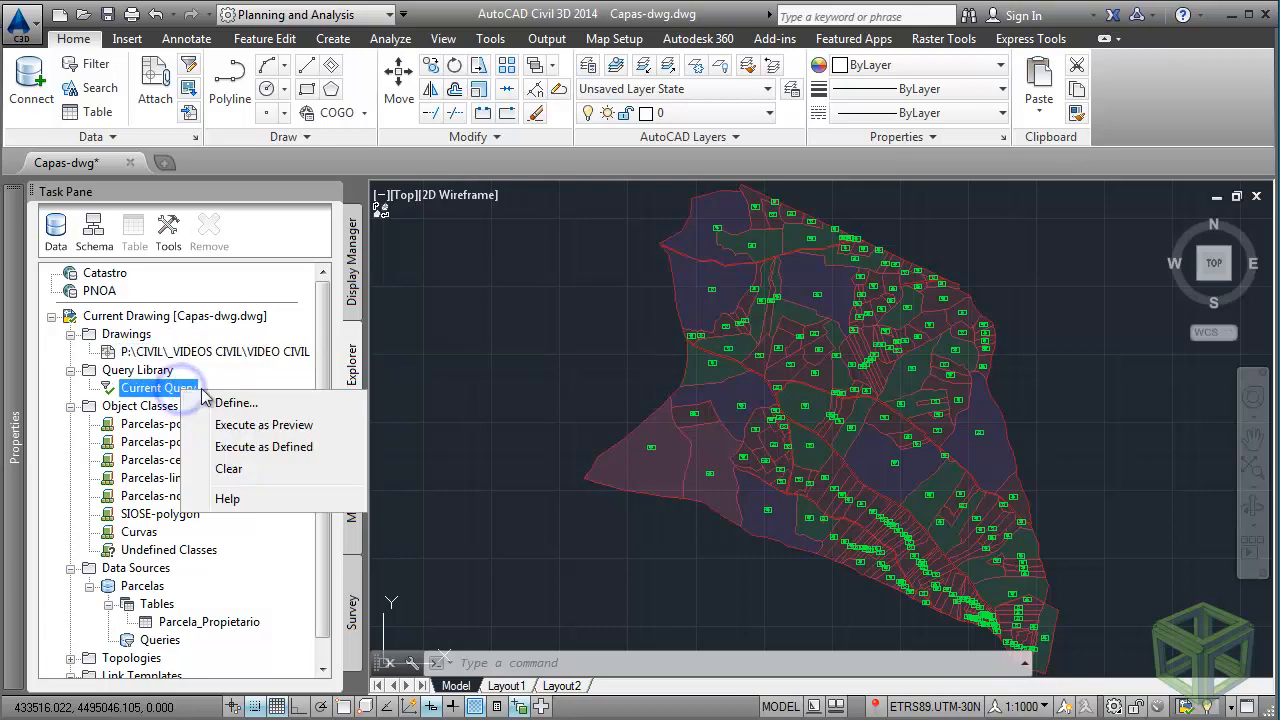
{"action": "left_click", "coordinate": [262, 406]}
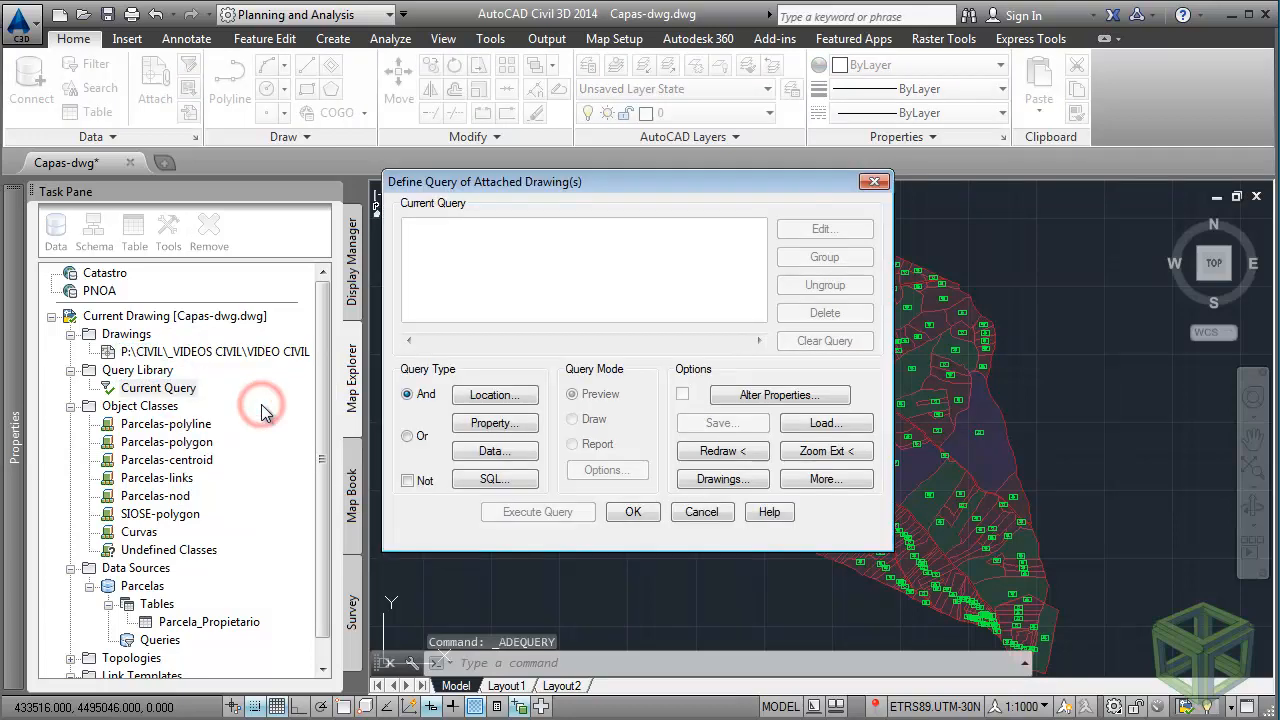
{"action": "left_click", "coordinate": [722, 480]}
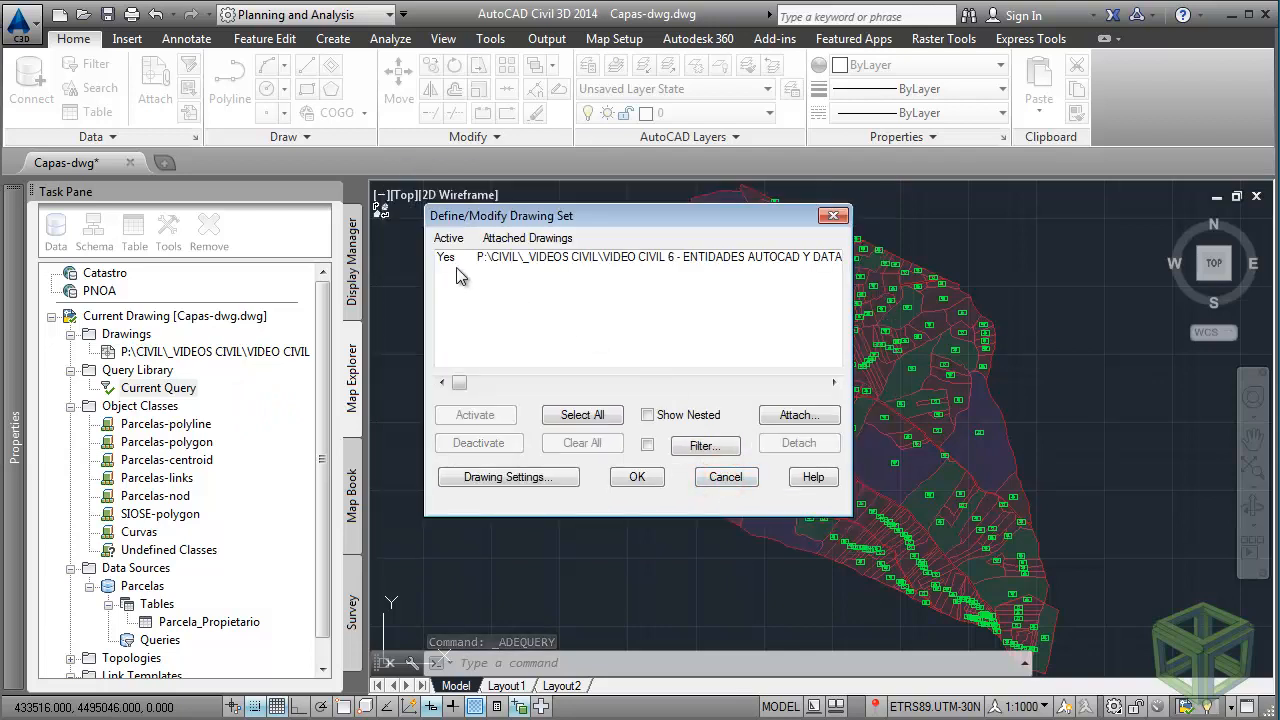
{"action": "mouse_move", "coordinate": [458, 389]}
{"action": "left_mouse_down"}
{"action": "mouse_move", "coordinate": [494, 391]}
{"action": "mouse_move", "coordinate": [450, 391]}
{"action": "left_mouse_up"}
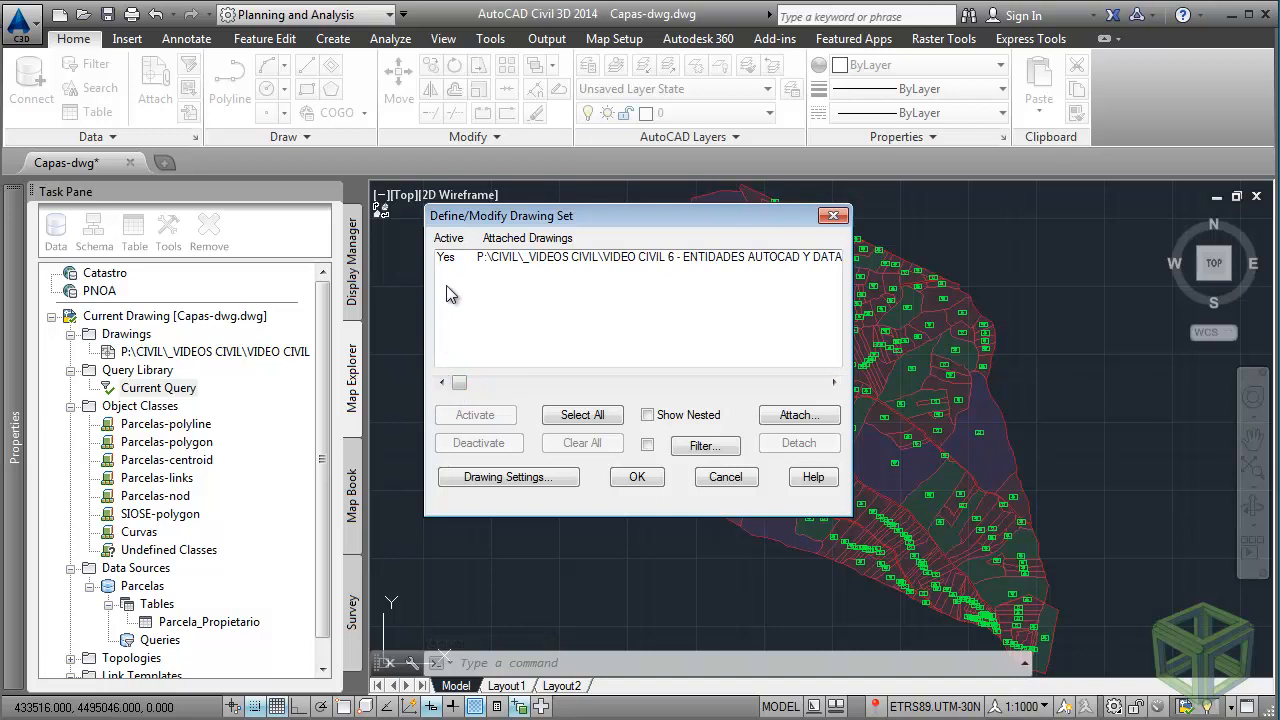
{"action": "left_click", "coordinate": [638, 477]}
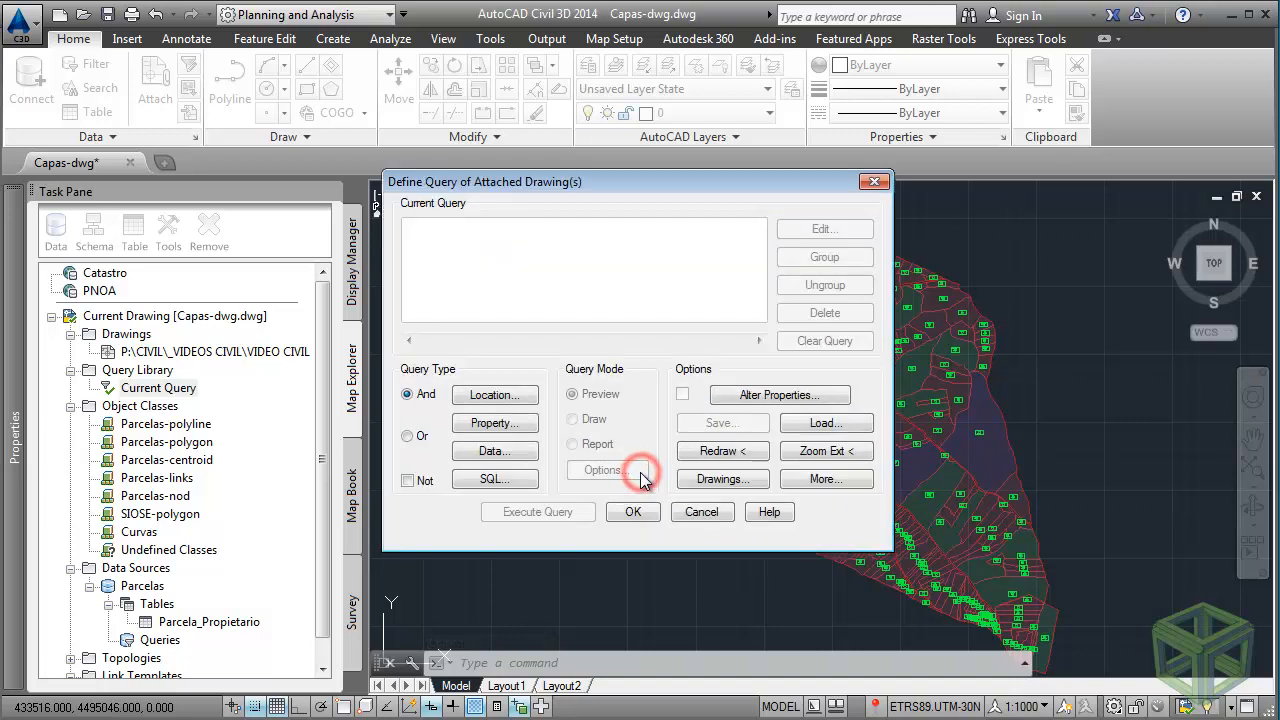
Add a property condition to the query requiring Object Class = Curvas.
{"action": "left_click", "coordinate": [495, 424]}
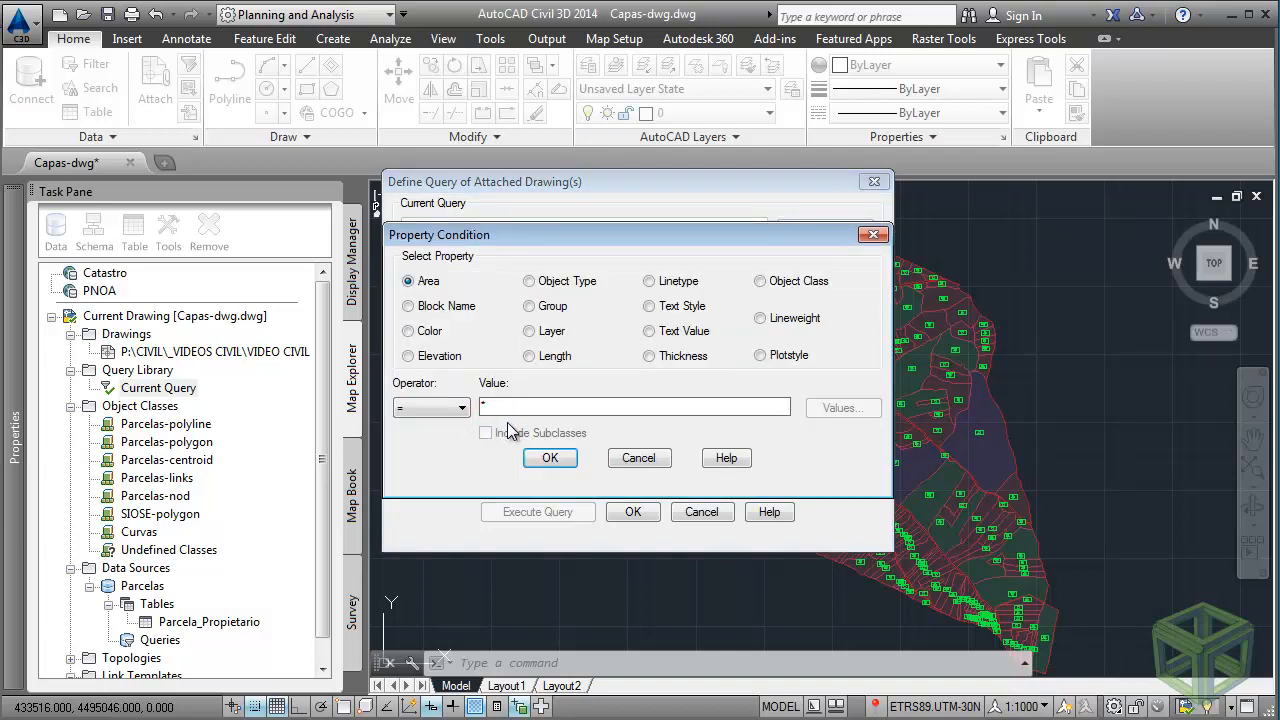
{"action": "left_click", "coordinate": [761, 282]}
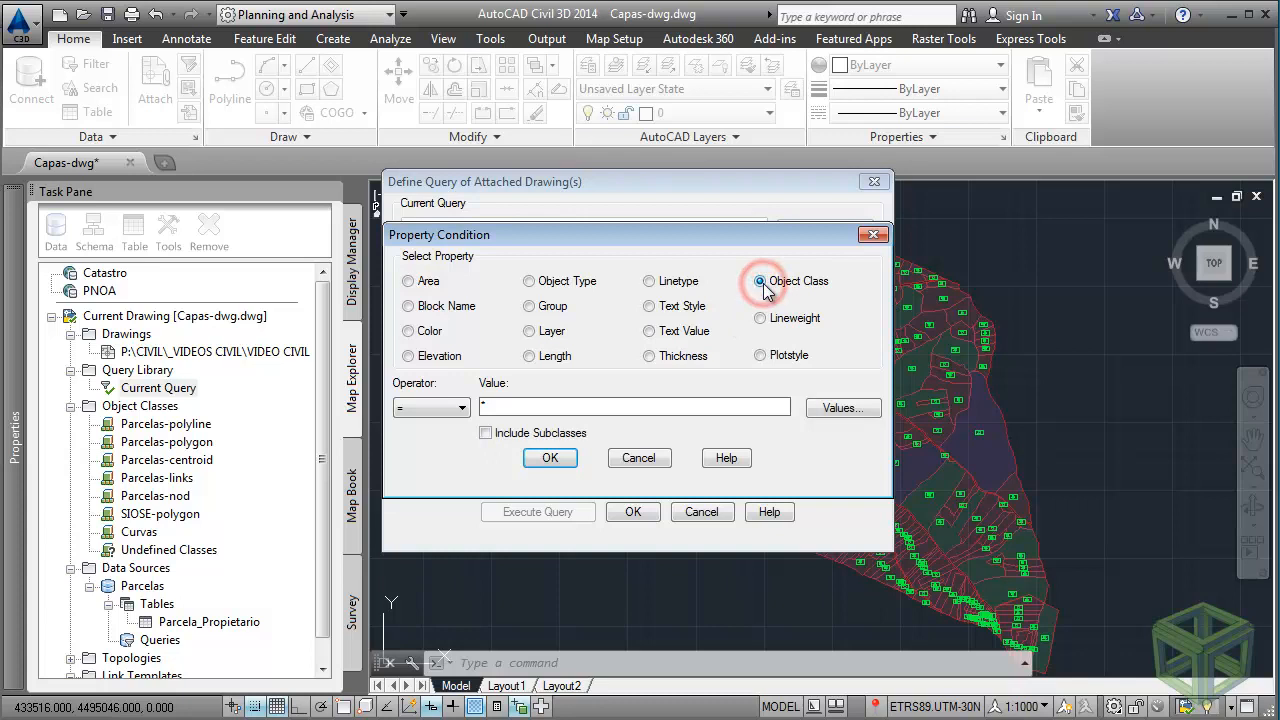
{"action": "left_click", "coordinate": [828, 410]}
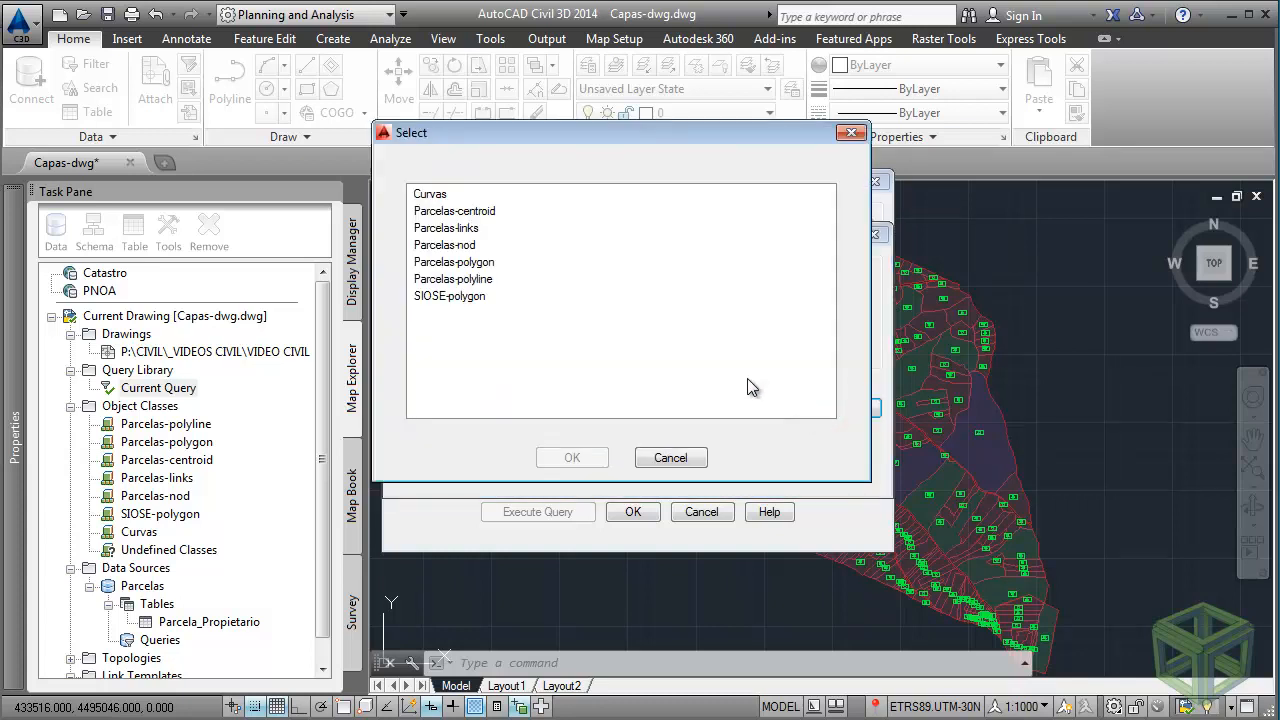
{"action": "left_click", "coordinate": [430, 194]}
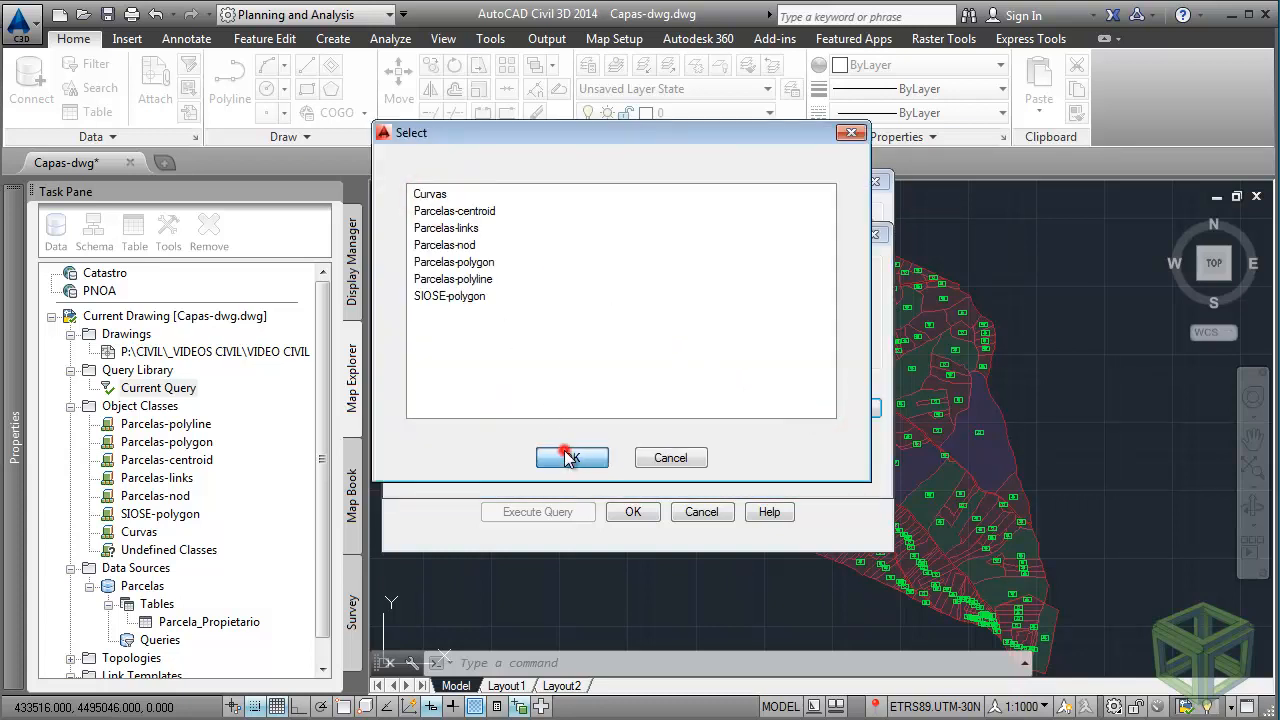
{"action": "left_click", "coordinate": [571, 457]}
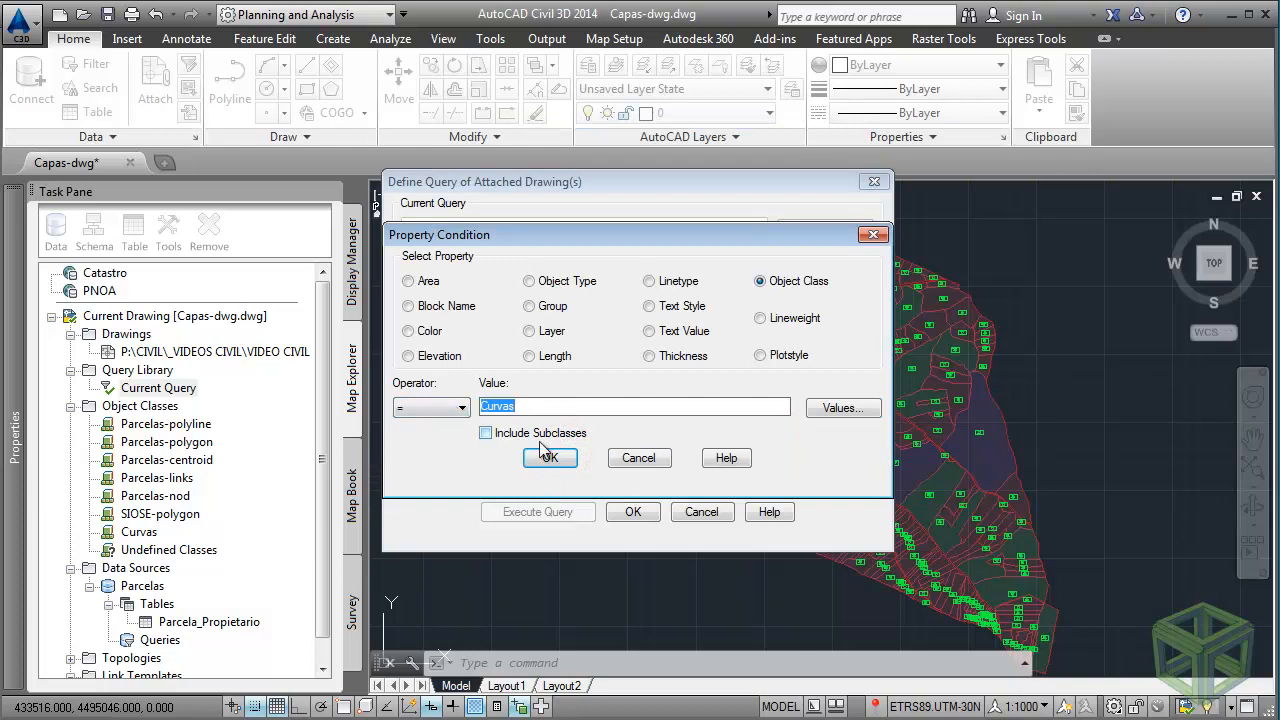
{"action": "left_click", "coordinate": [551, 458]}
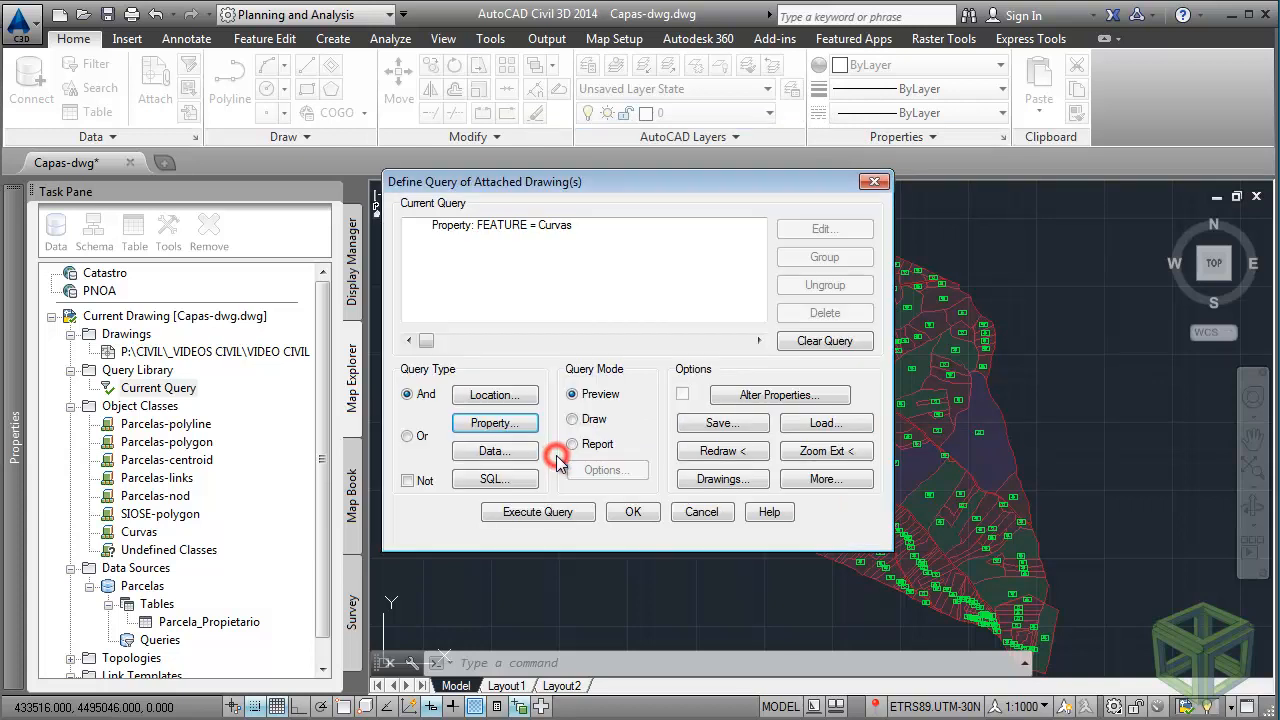
{"action": "left_click", "coordinate": [506, 453]}
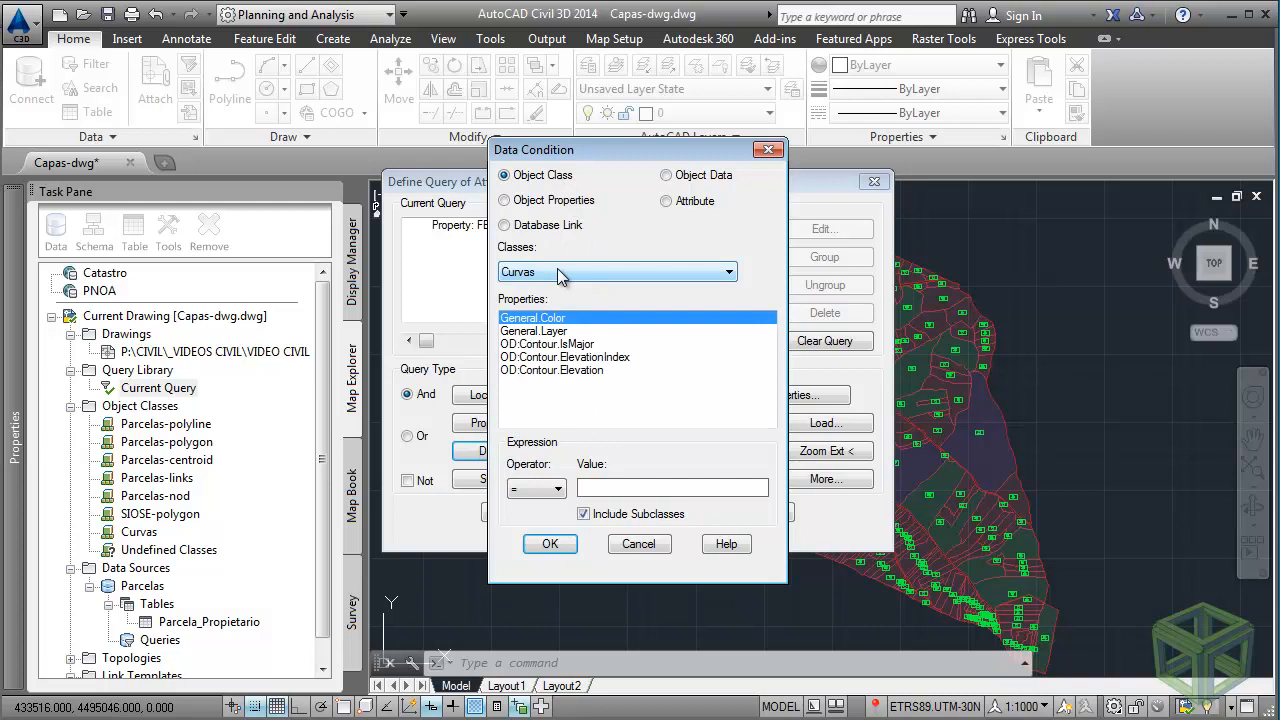
{"action": "left_click", "coordinate": [668, 175]}
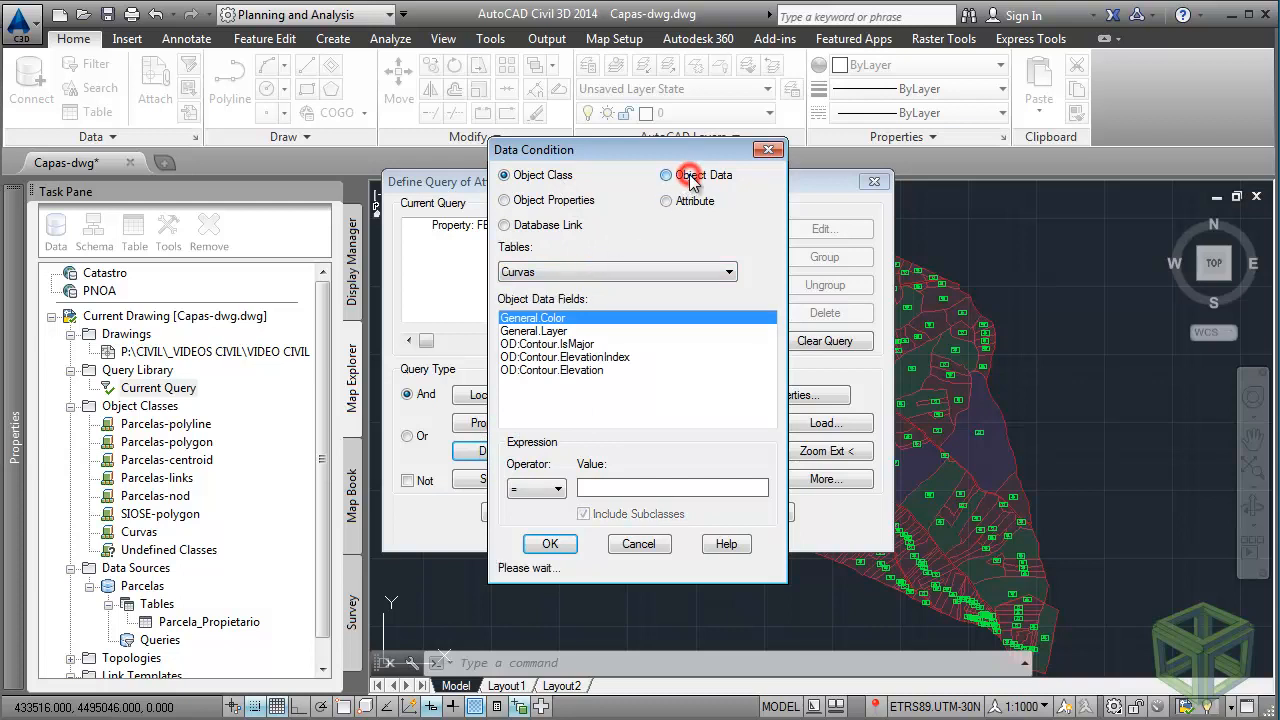
{"action": "left_click", "coordinate": [597, 272]}
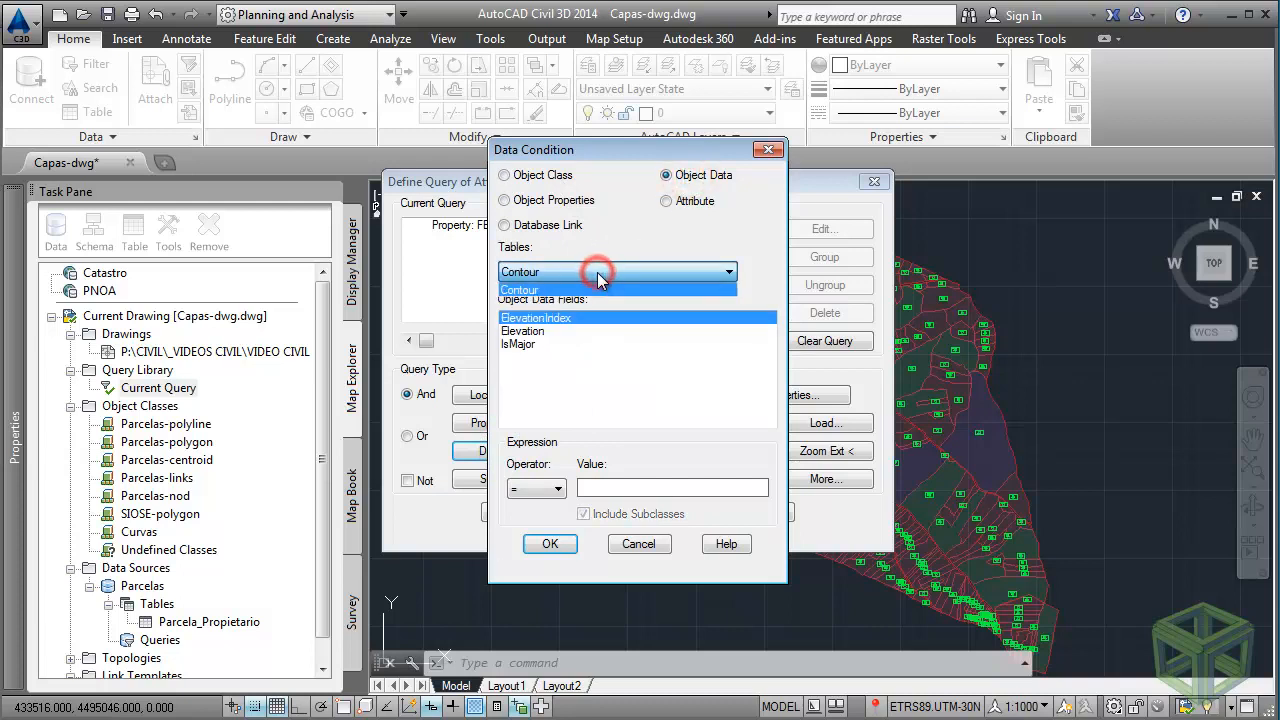
{"action": "left_click", "coordinate": [597, 272]}
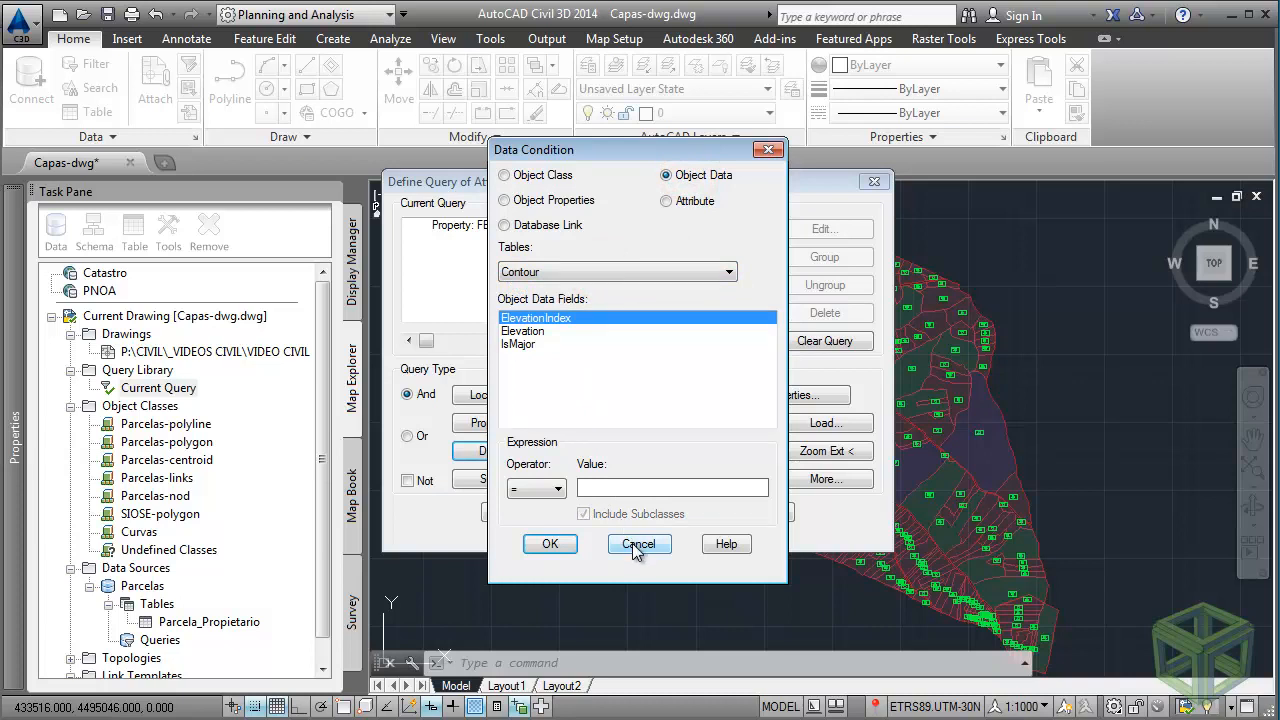
{"action": "left_click", "coordinate": [563, 490]}
{"action": "left_click", "coordinate": [565, 491]}
{"action": "left_click", "coordinate": [533, 345]}
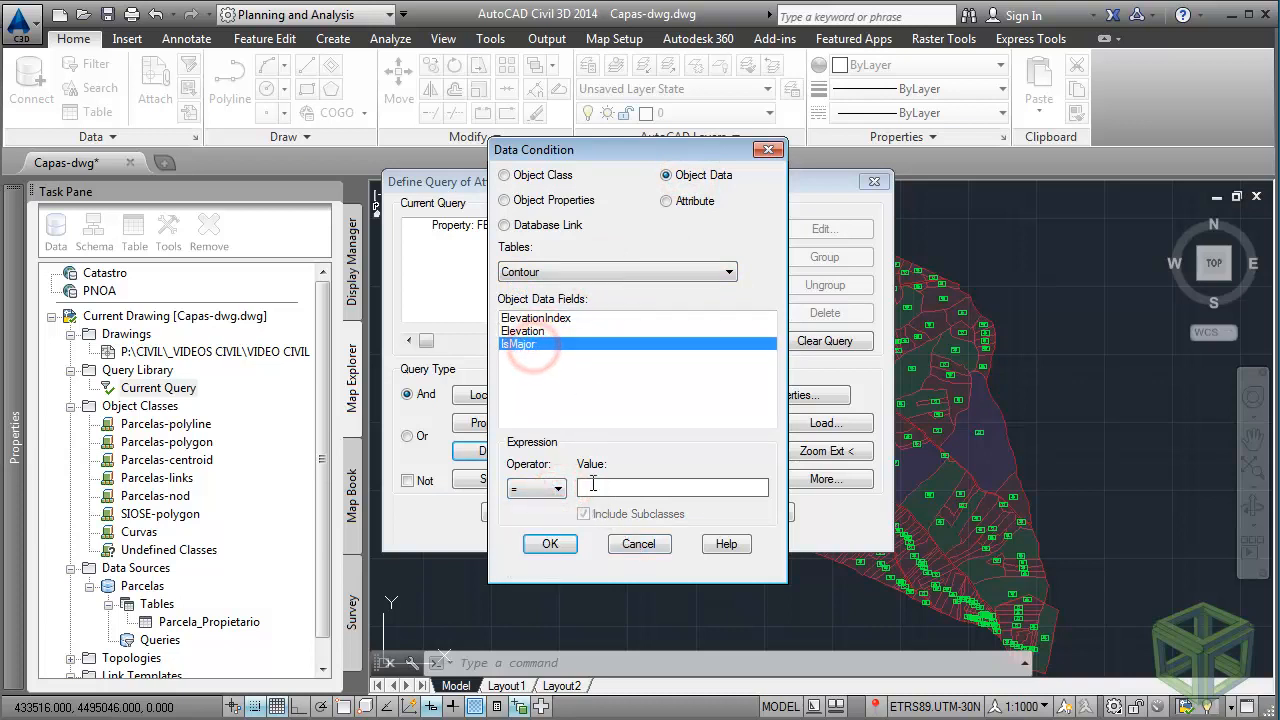
{"action": "left_click", "coordinate": [557, 489]}
{"action": "left_click", "coordinate": [555, 489]}
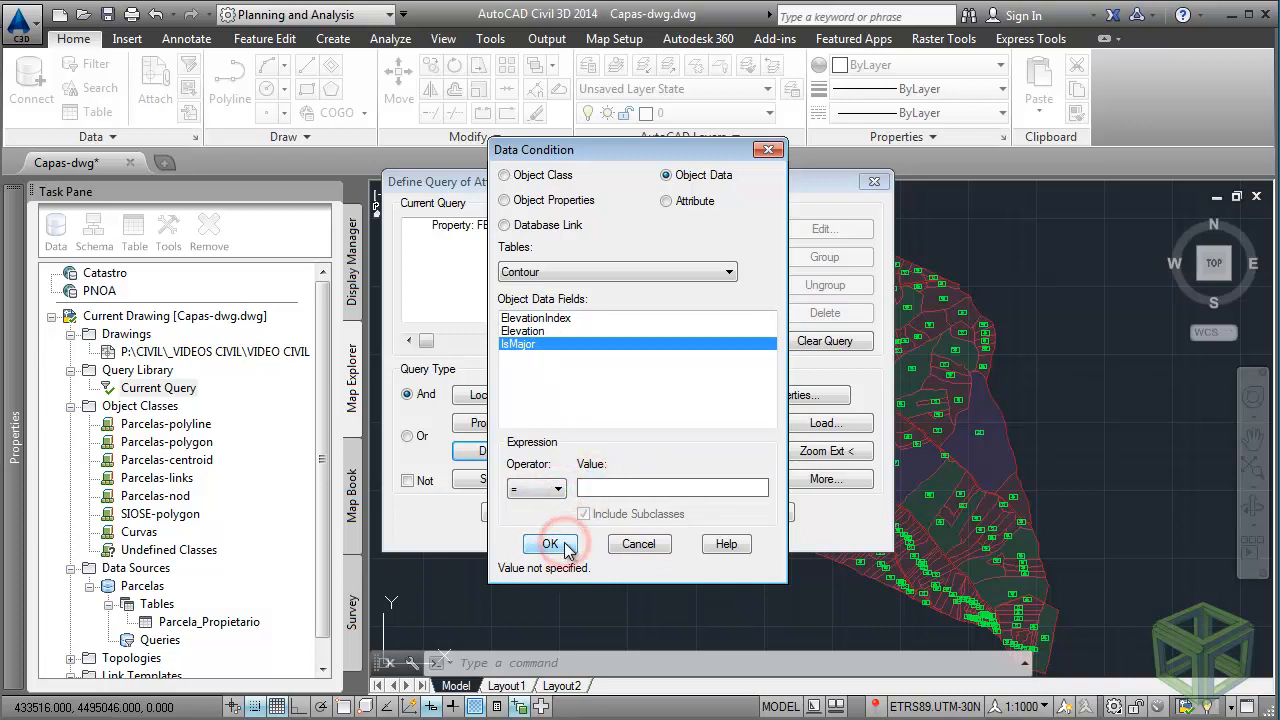
{"action": "left_click", "coordinate": [638, 544]}
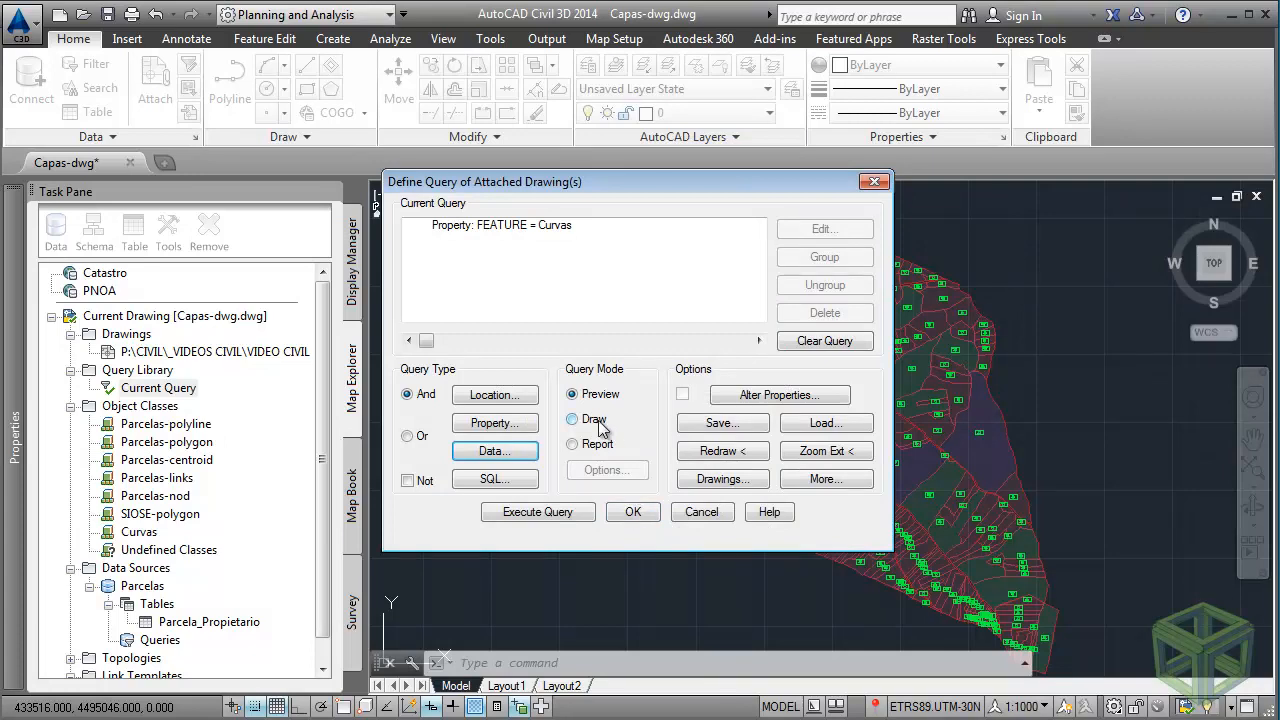
Run the Curvas query in Draw mode and inspect the geometric elevation and Contour object data of two drawn contours.
{"action": "left_click", "coordinate": [562, 515]}
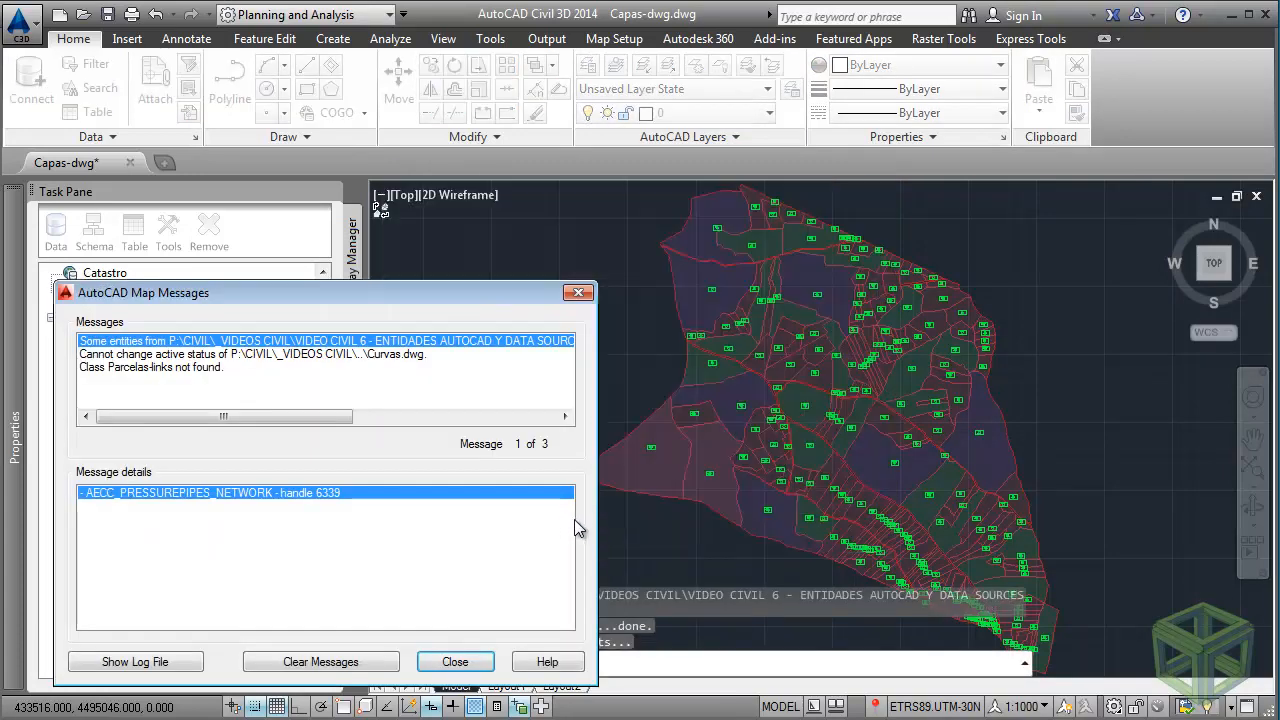
{"action": "left_click", "coordinate": [422, 662]}
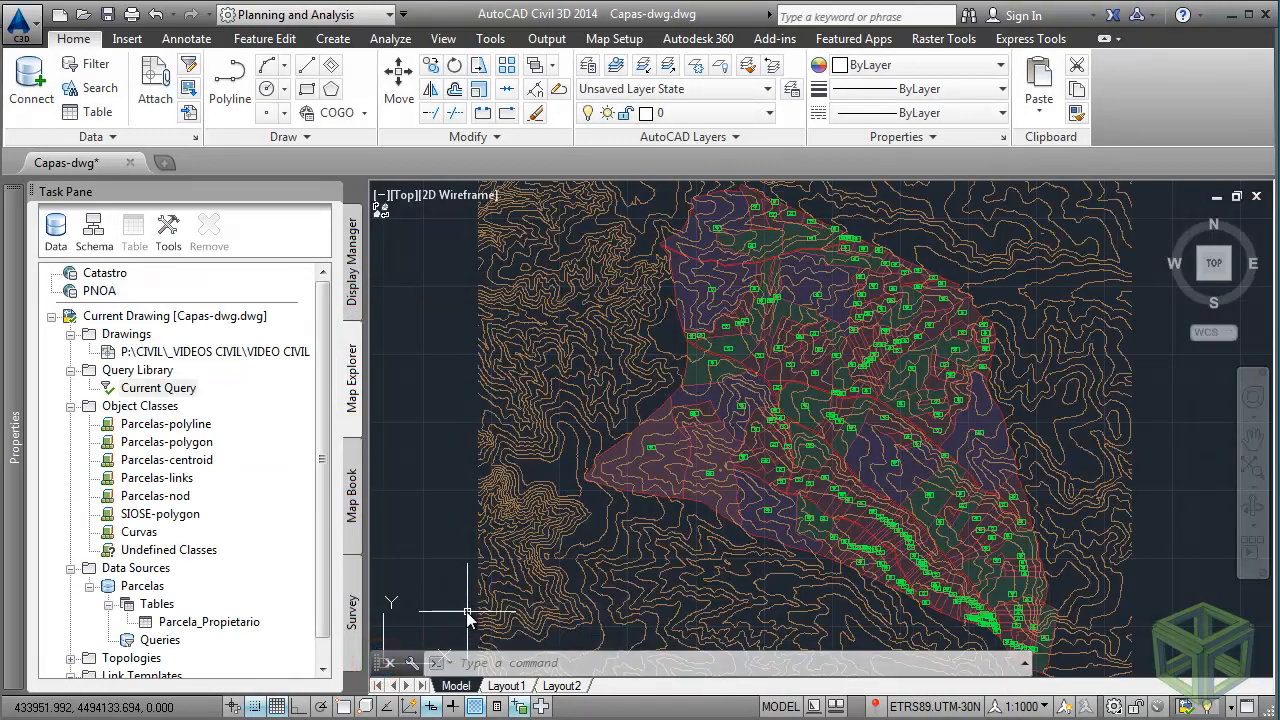
{"action": "left_click", "coordinate": [481, 565]}
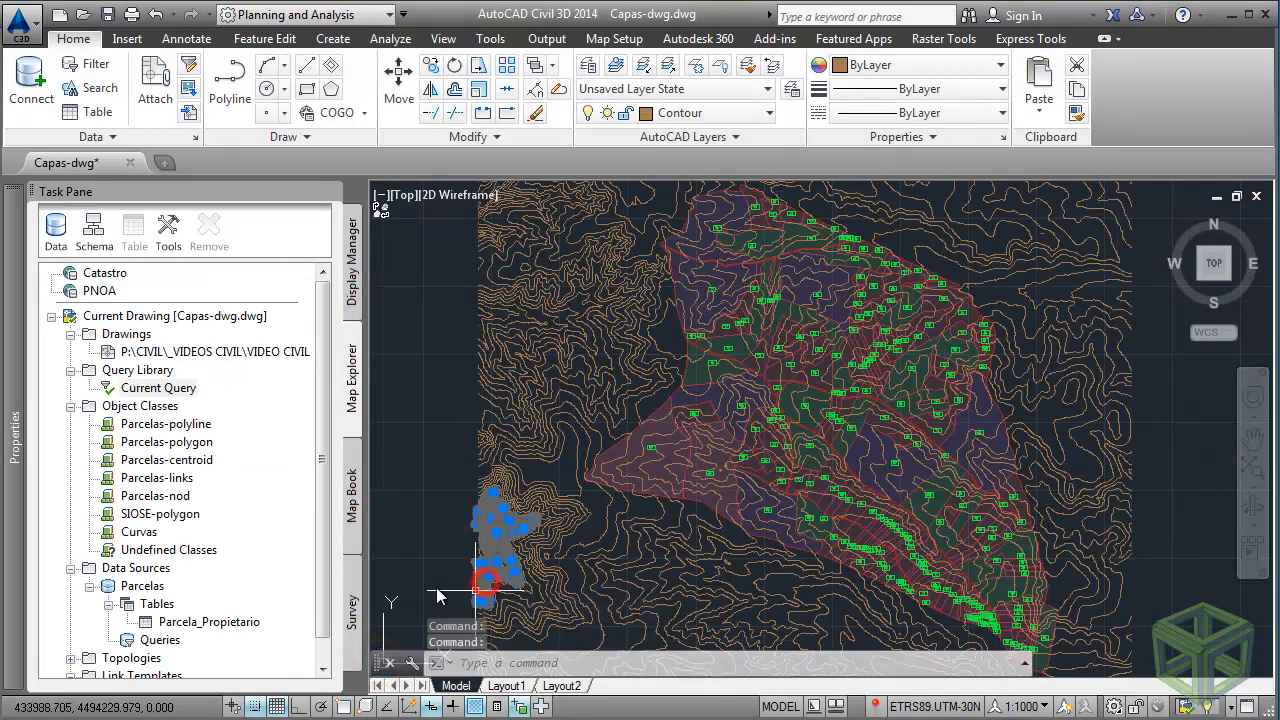
{"action": "mouse_move", "coordinate": [20, 514]}
{"action": "scroll", "coordinate": [128, 482], "scroll_direction": "down", "scroll_amount": 2}
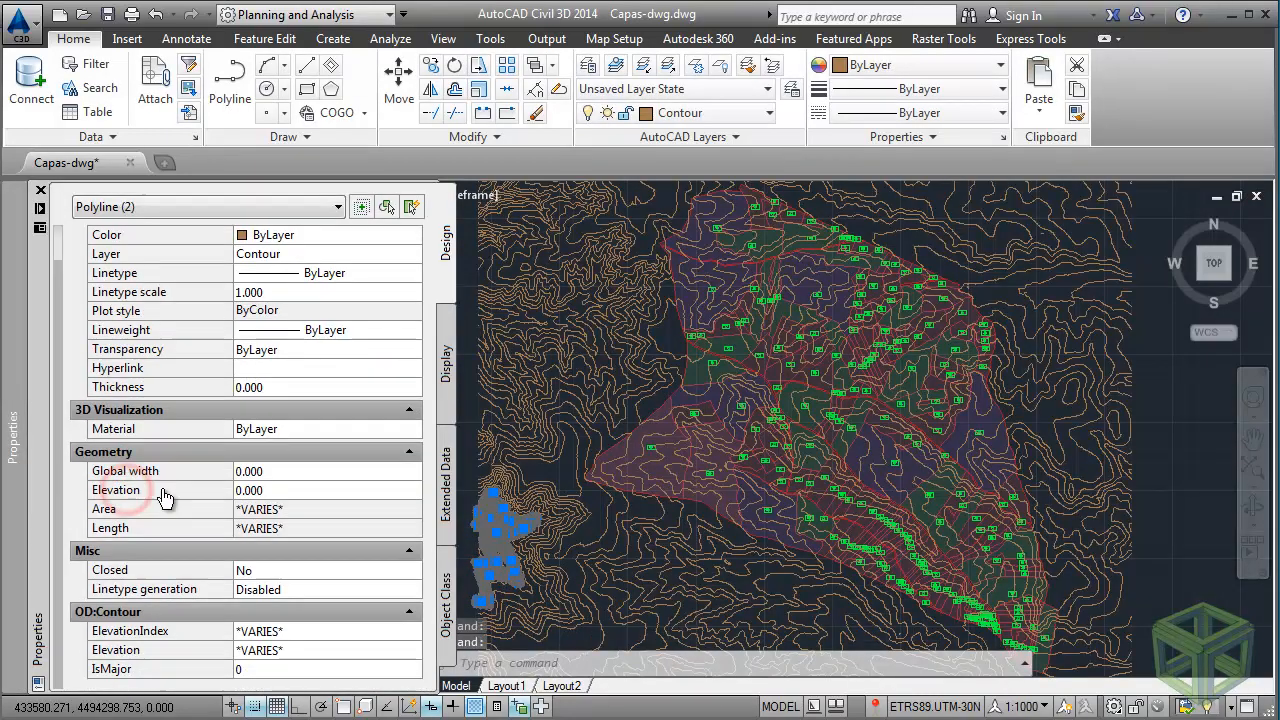
{"action": "left_click", "coordinate": [163, 491]}
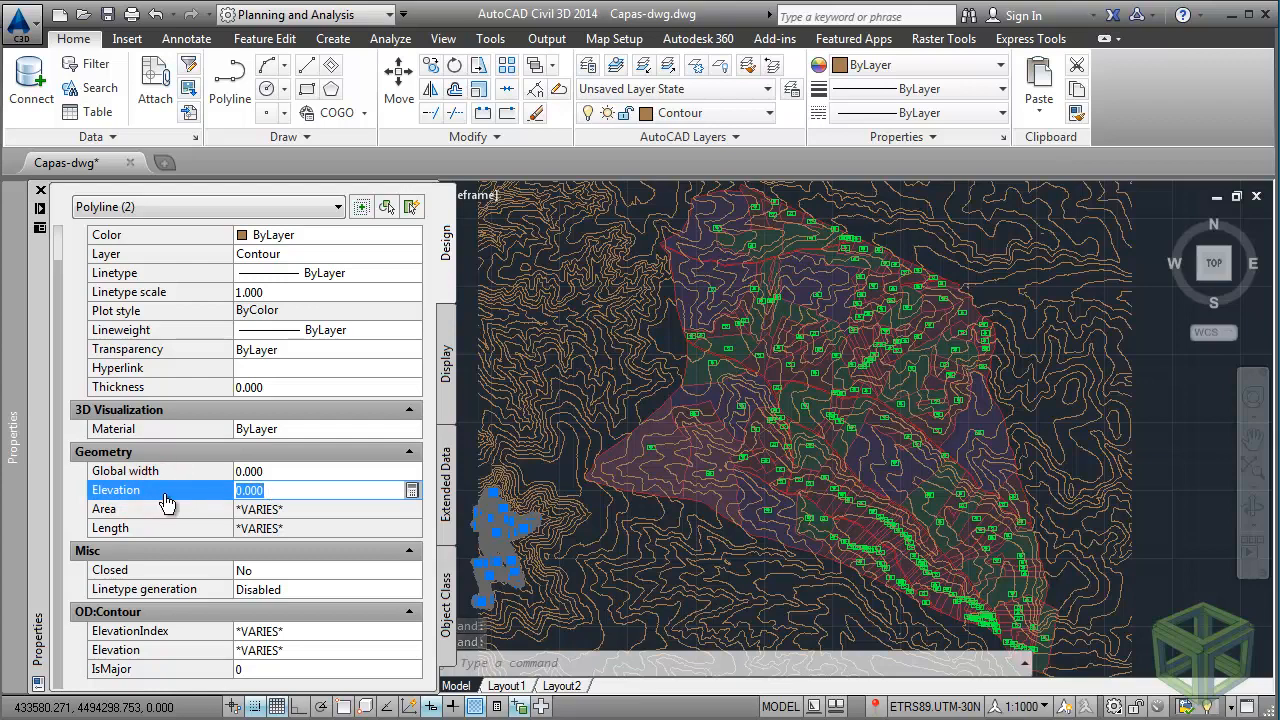
{"action": "left_click", "coordinate": [181, 601]}
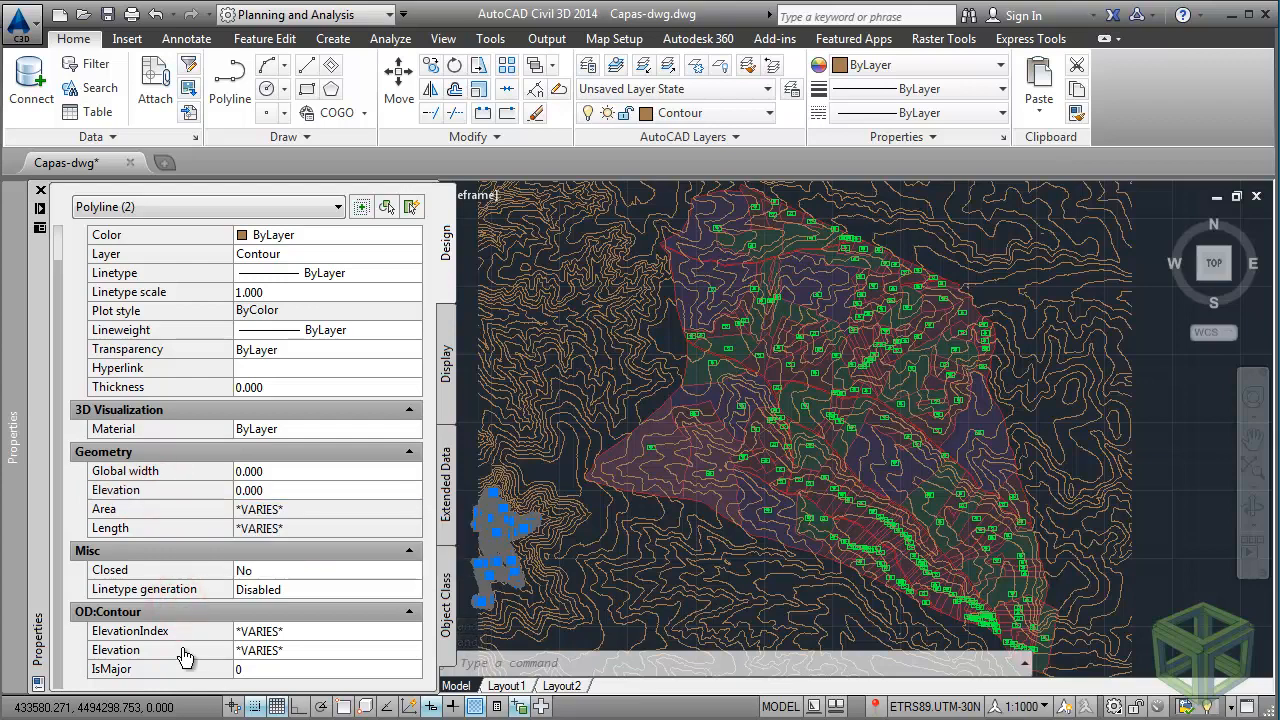
{"action": "key", "text": "Escape"}
{"action": "key", "text": "Escape"}
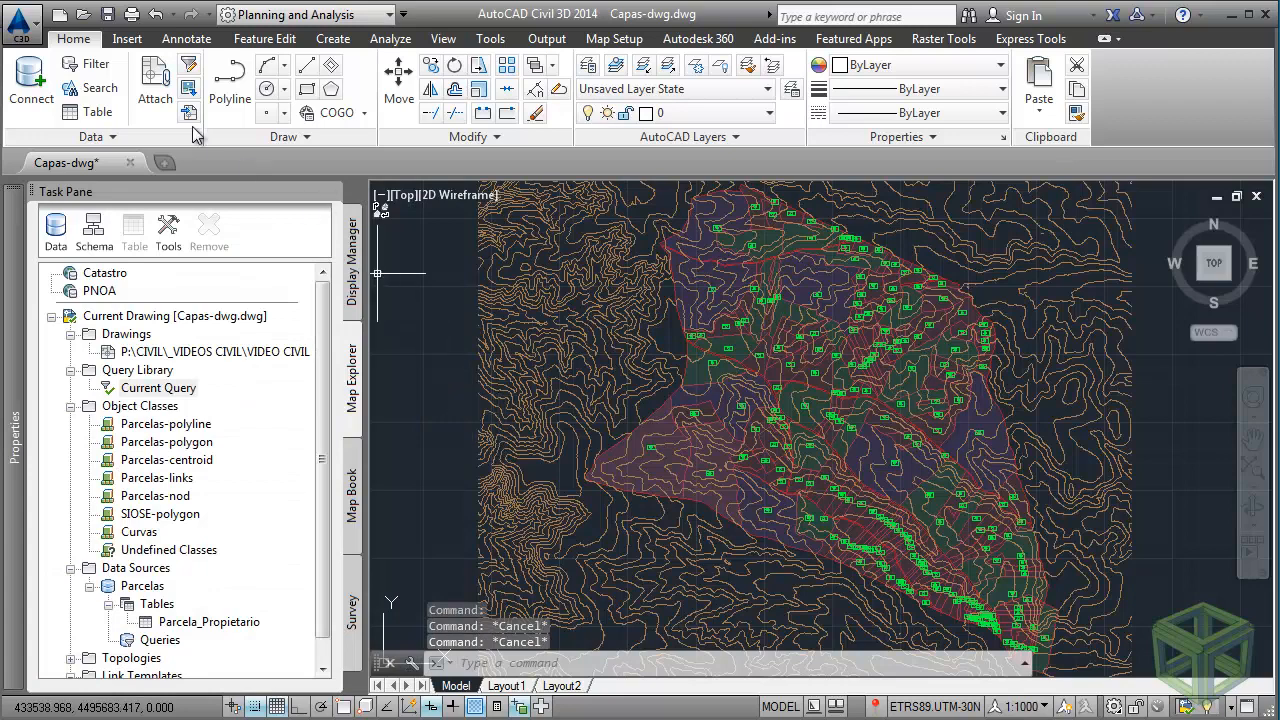
Undo the last query-related operation without adding any objects to the save set.
{"action": "left_click", "coordinate": [157, 14]}
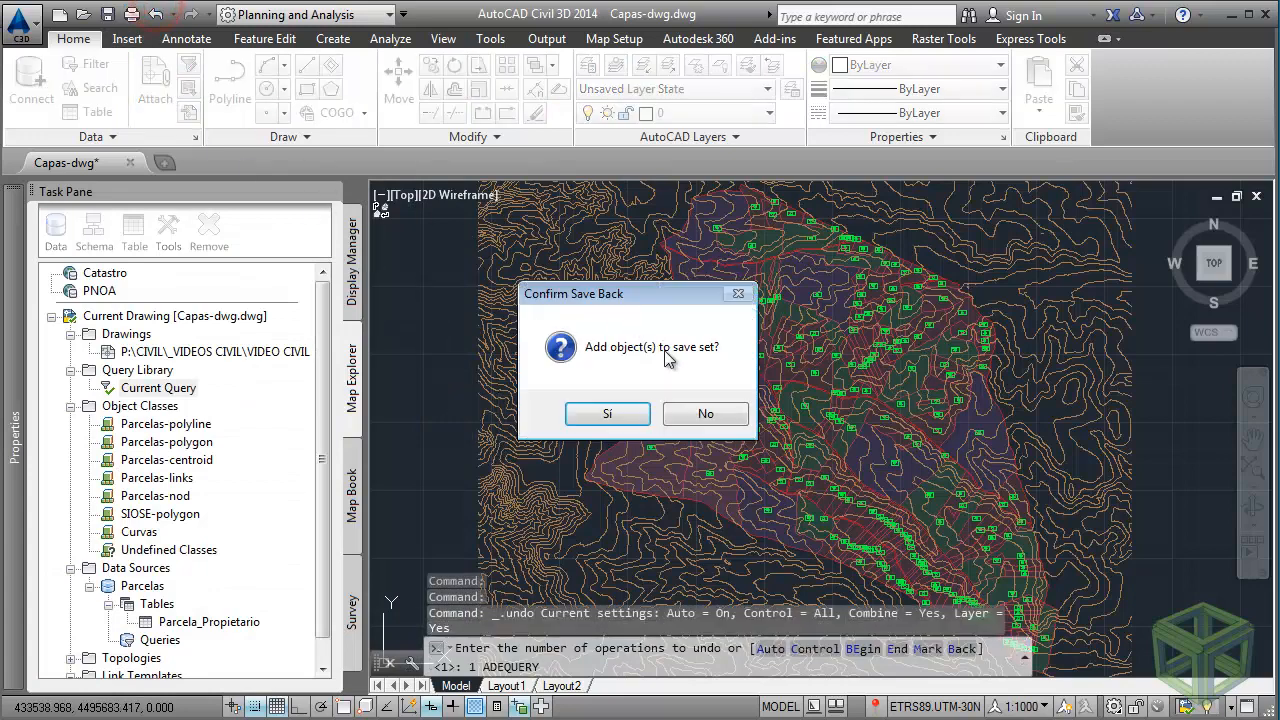
{"action": "left_click", "coordinate": [705, 416]}
Add a property alteration to the current query that sets Elevation from the Curvas class's OD:Contour Elevation field.
{"action": "double_click", "coordinate": [183, 392]}
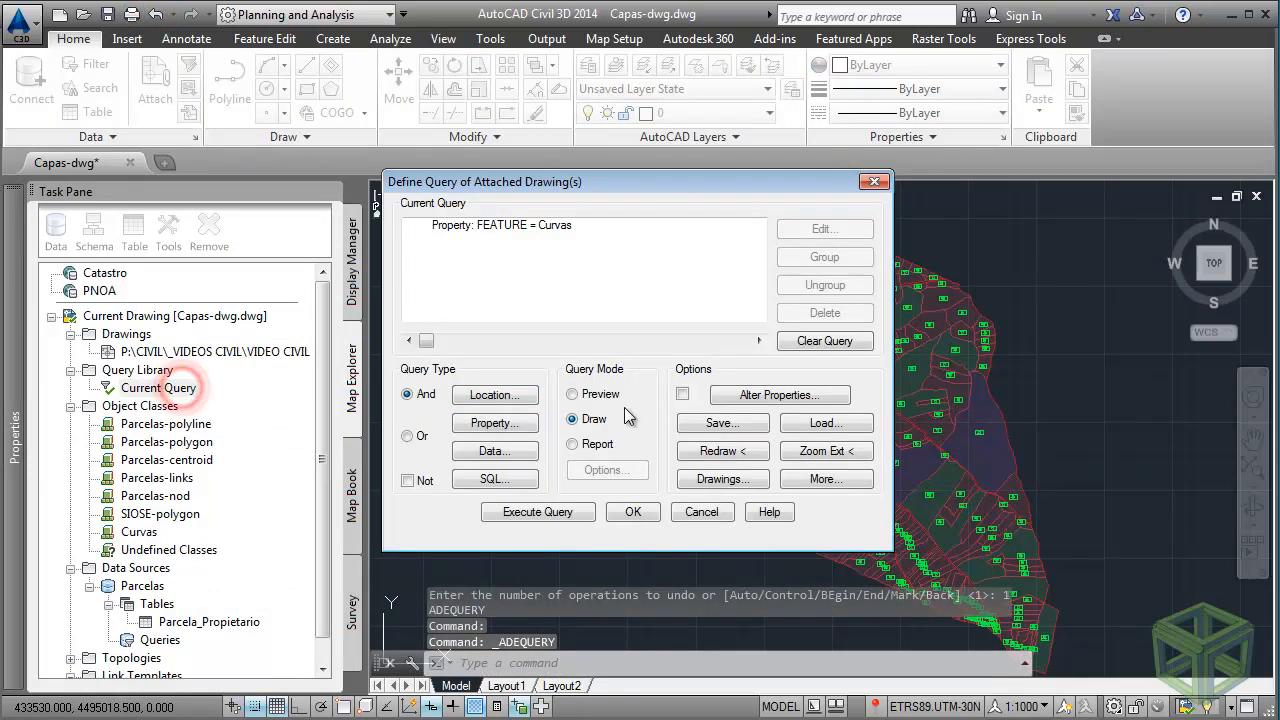
{"action": "left_click", "coordinate": [557, 228]}
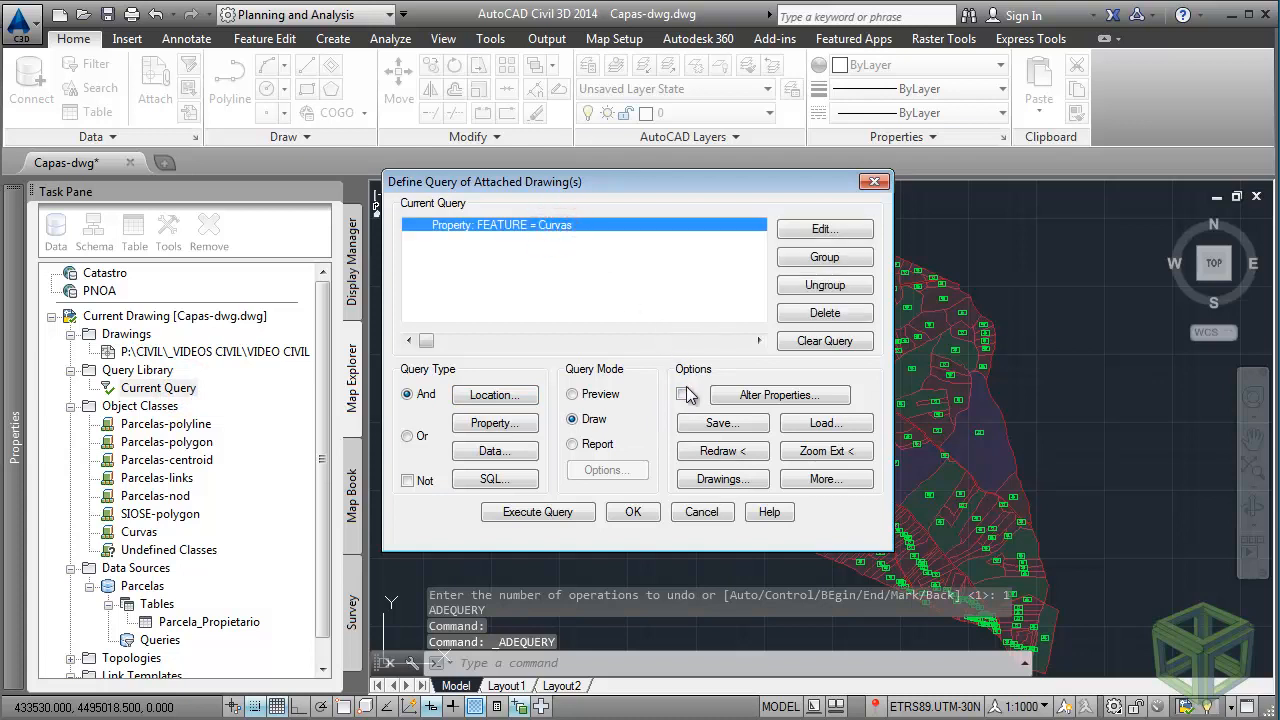
{"action": "left_click", "coordinate": [765, 397]}
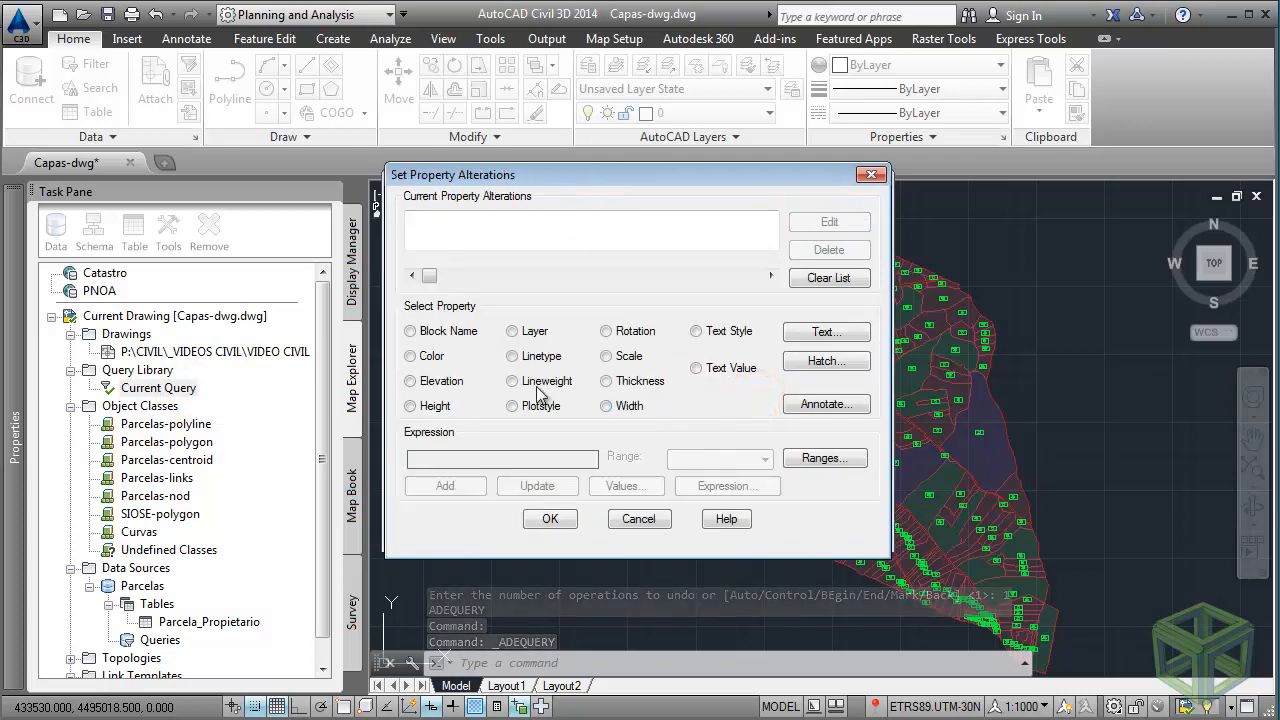
{"action": "left_click", "coordinate": [443, 387]}
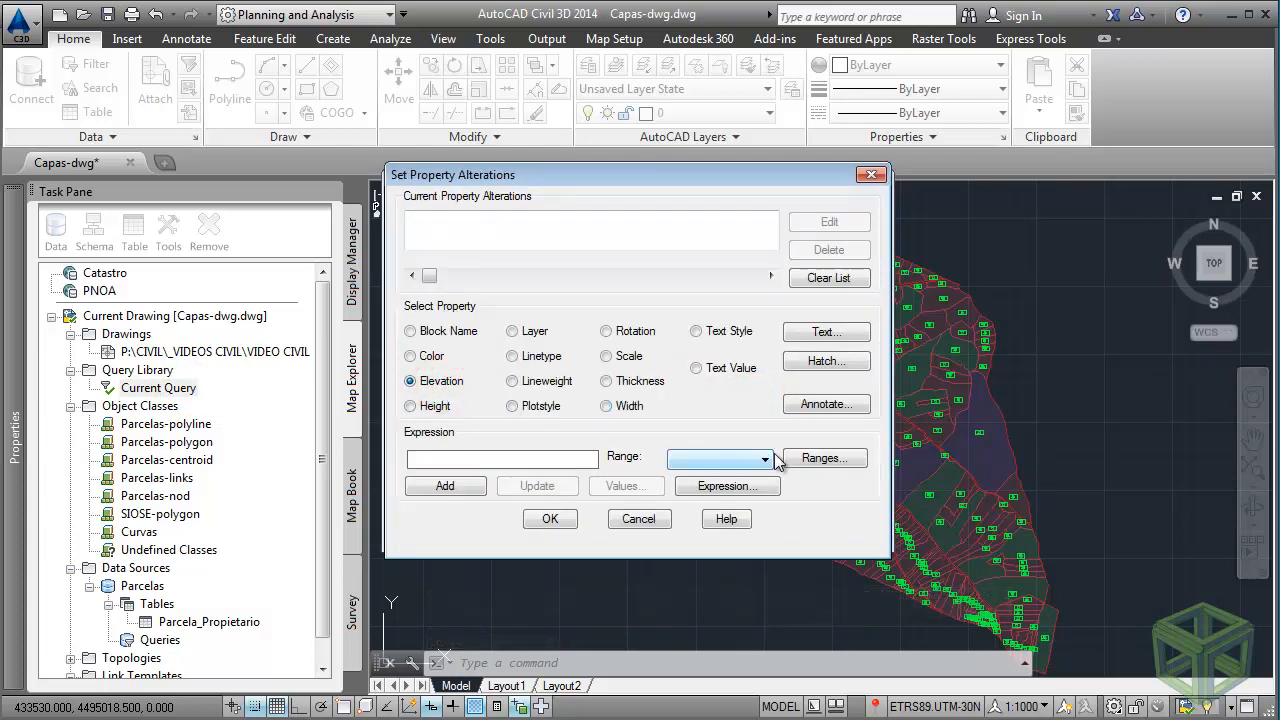
{"action": "left_click", "coordinate": [750, 488]}
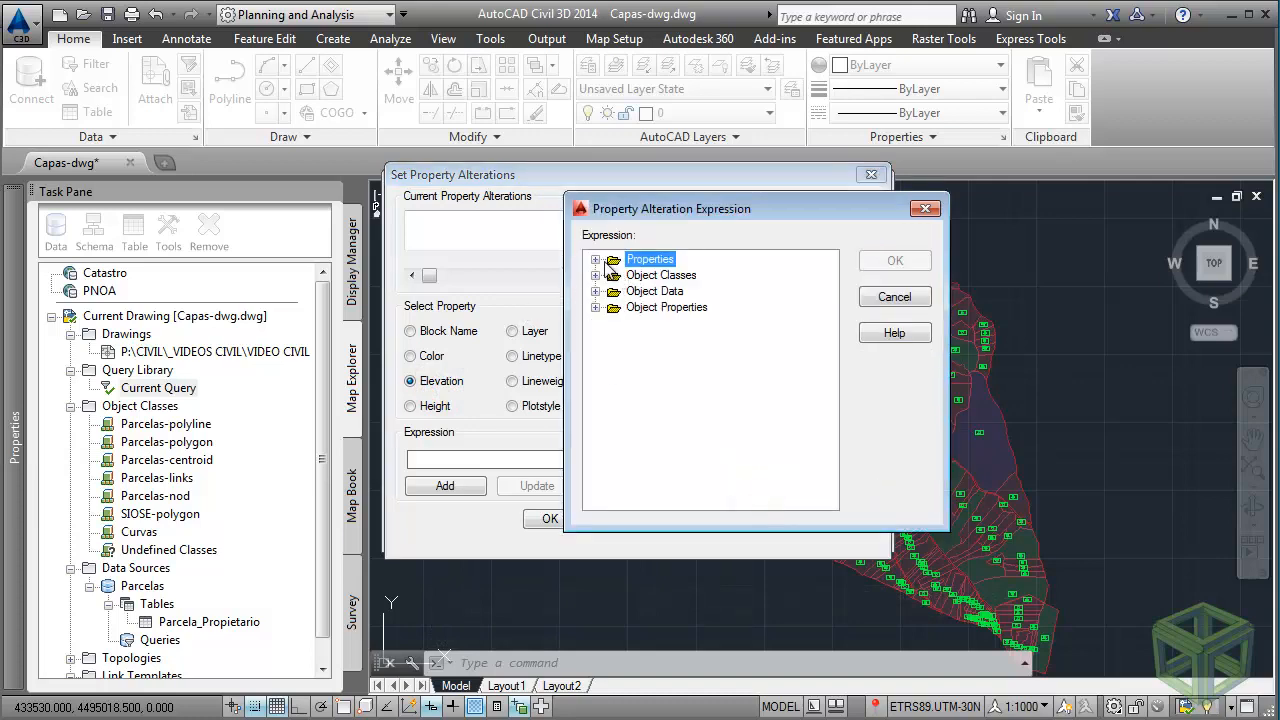
{"action": "left_click", "coordinate": [595, 275]}
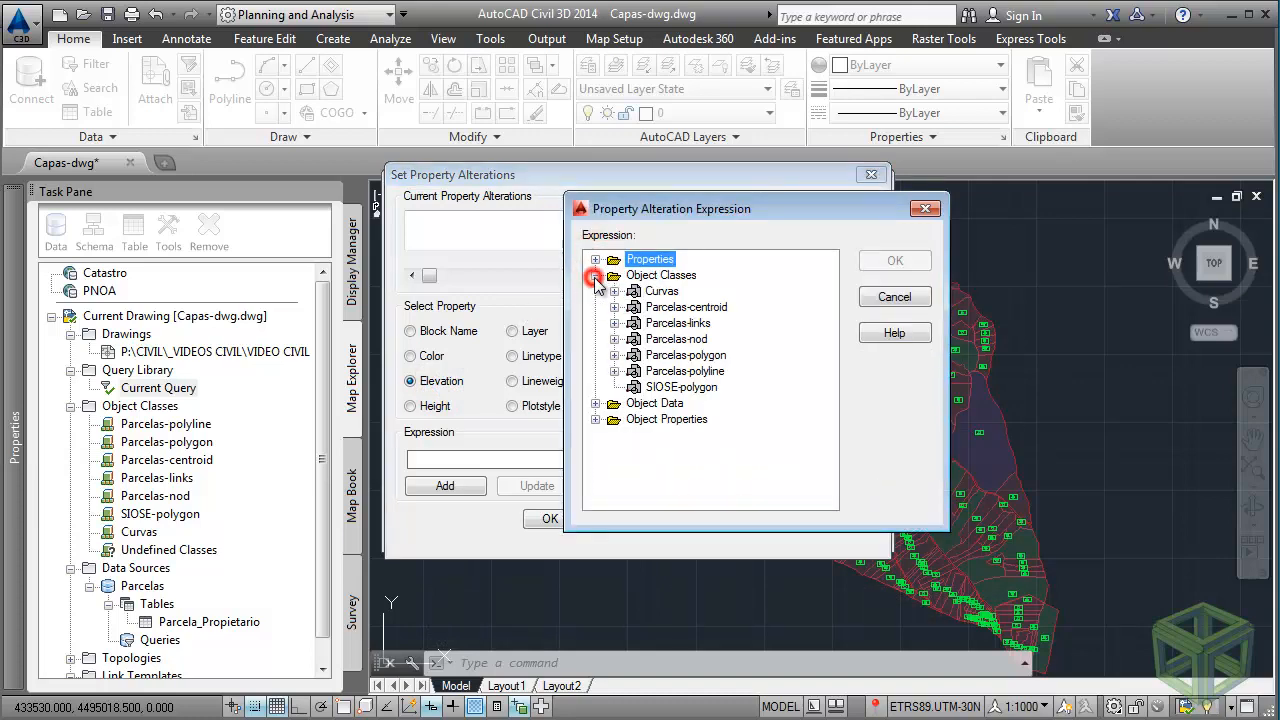
{"action": "left_click", "coordinate": [614, 291]}
{"action": "left_click", "coordinate": [633, 323]}
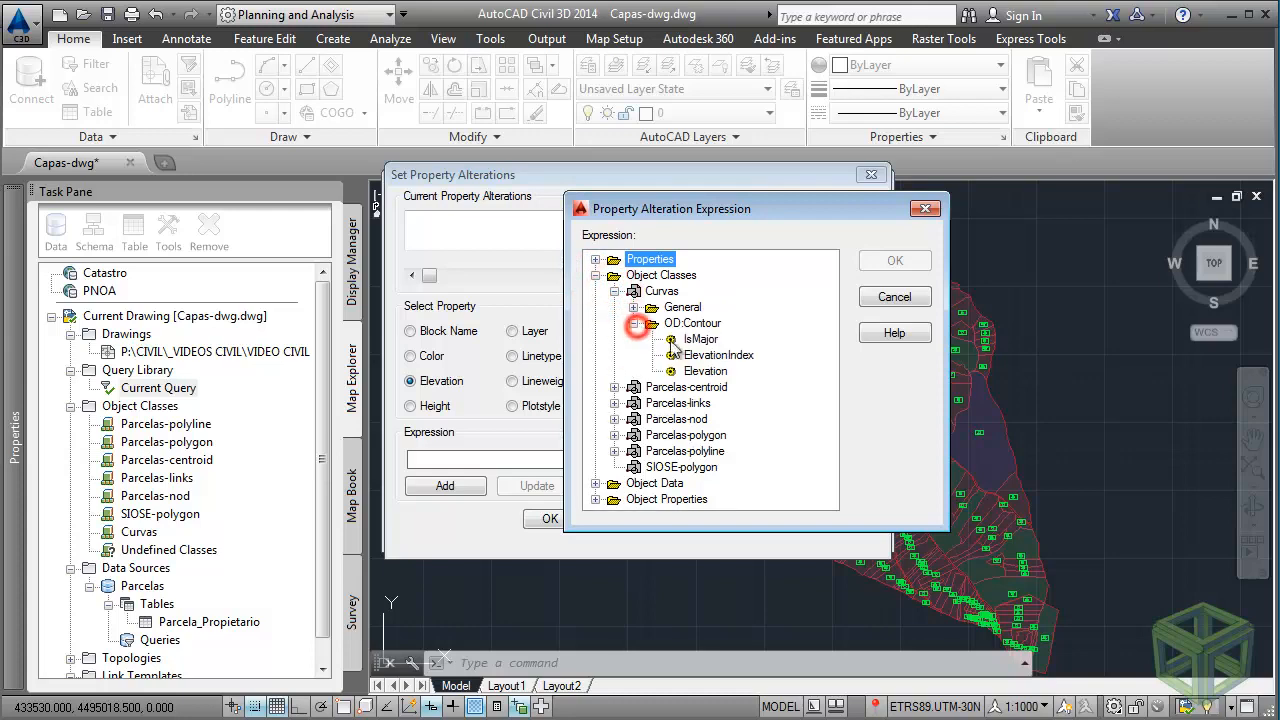
{"action": "left_click", "coordinate": [714, 374]}
{"action": "left_click", "coordinate": [895, 262]}
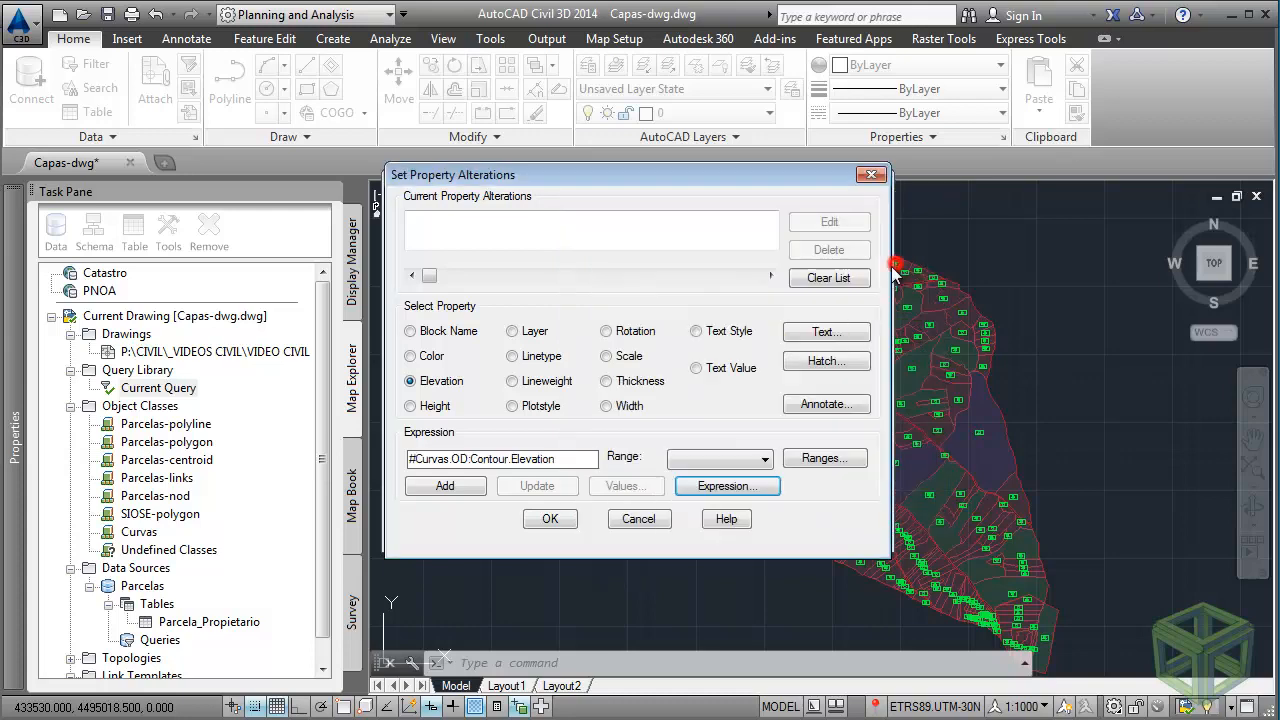
{"action": "left_click", "coordinate": [443, 487]}
{"action": "left_click", "coordinate": [551, 517]}
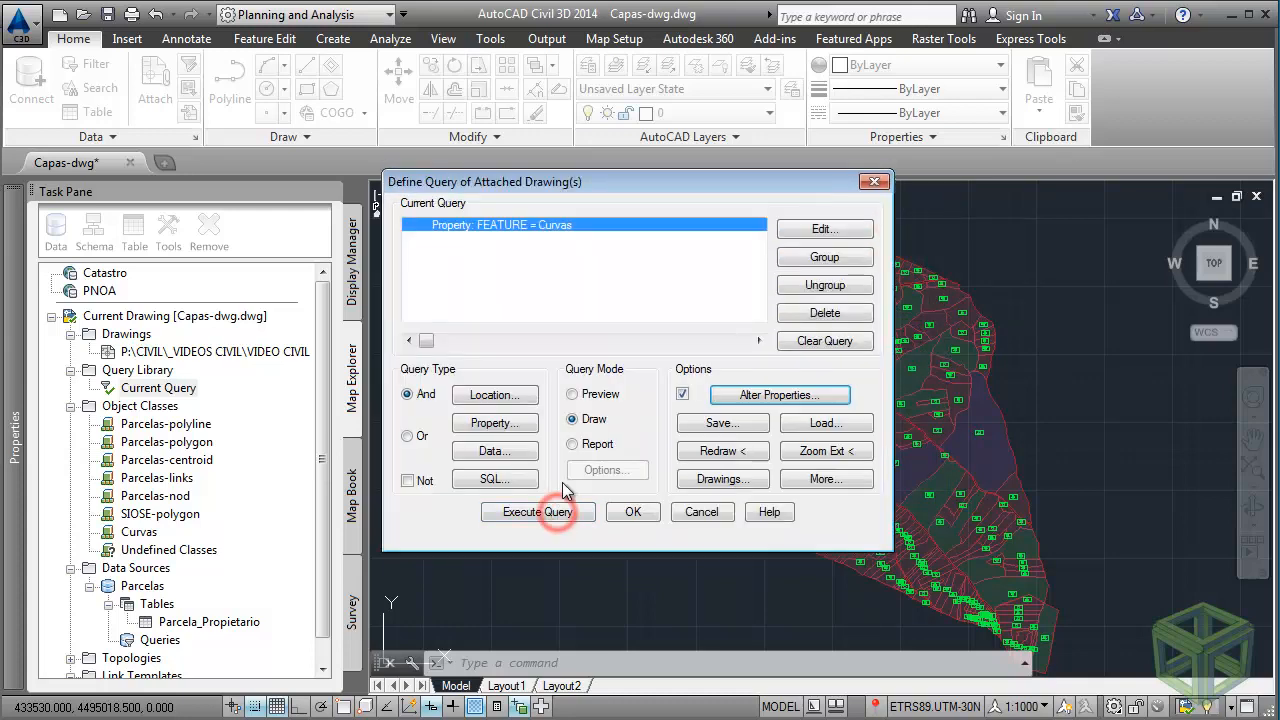
Run the query in Draw mode with the property alteration enabled and clear the map messages.
{"action": "left_click", "coordinate": [573, 419]}
{"action": "left_click", "coordinate": [555, 513]}
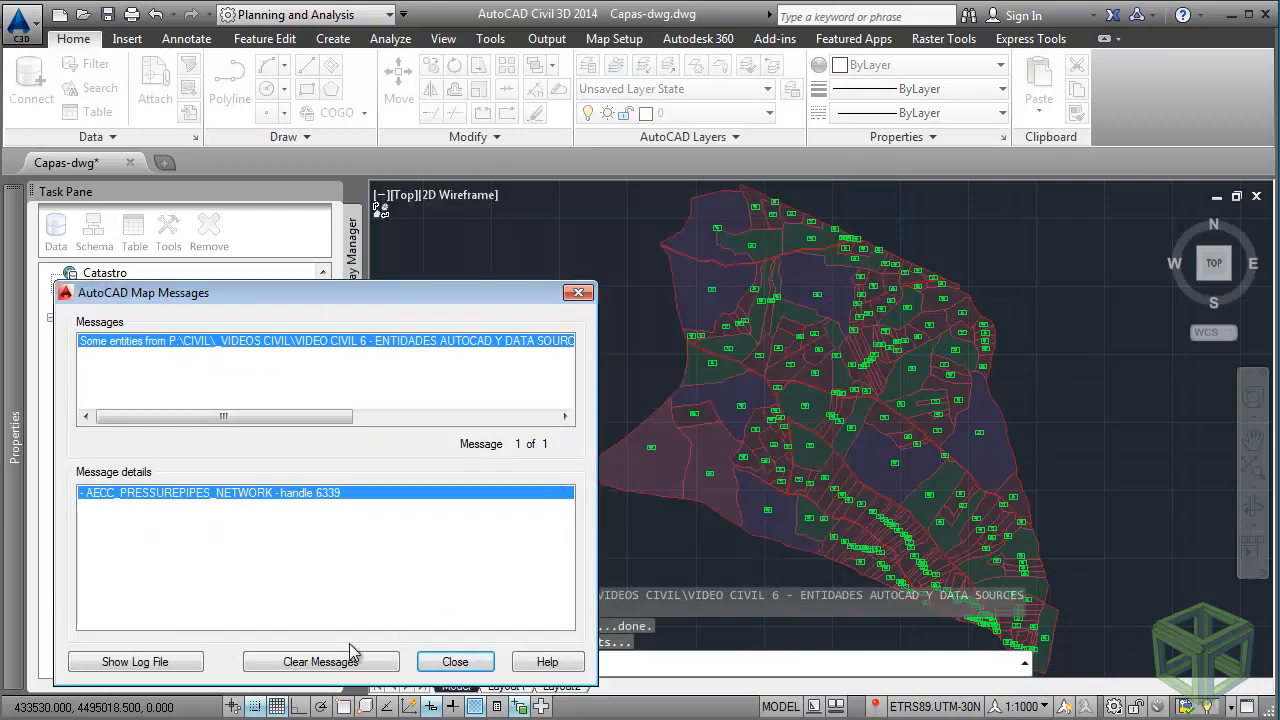
{"action": "left_click", "coordinate": [345, 658]}
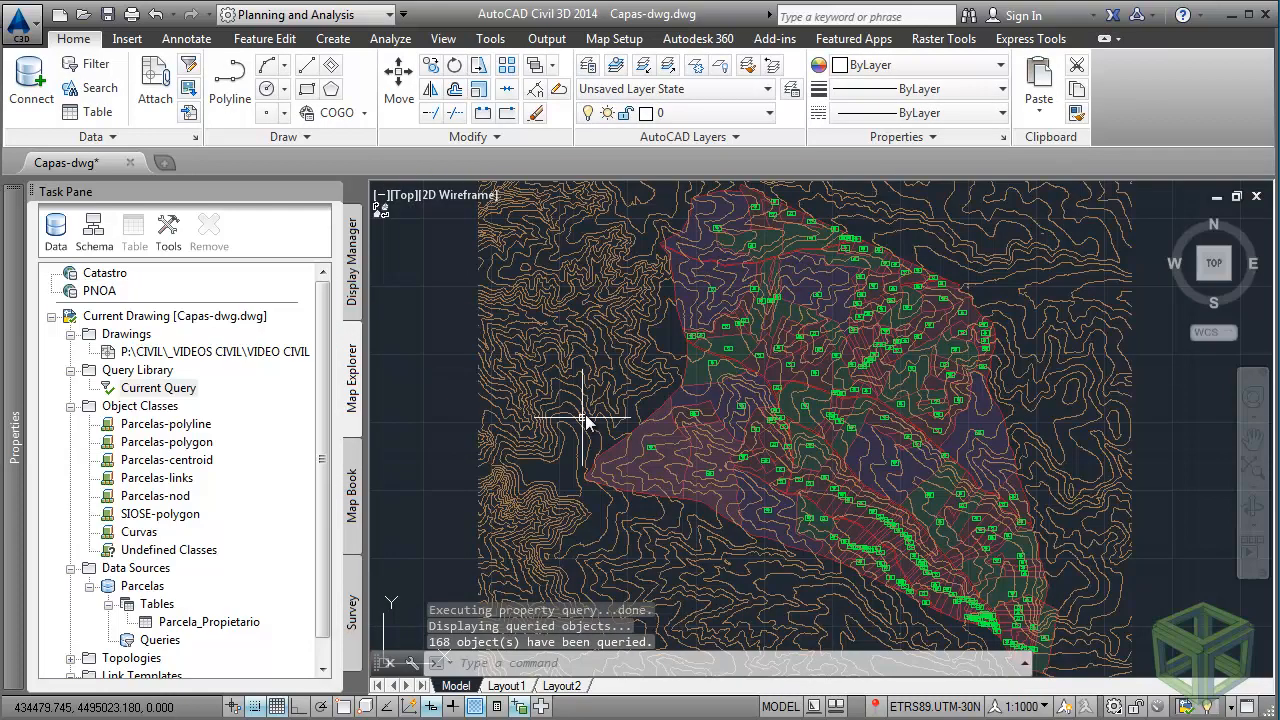
Check the geometric elevation of one queried contour west of the parcels, leaving it deselected.
{"action": "left_click", "coordinate": [583, 428]}
{"action": "mouse_move", "coordinate": [14, 435]}
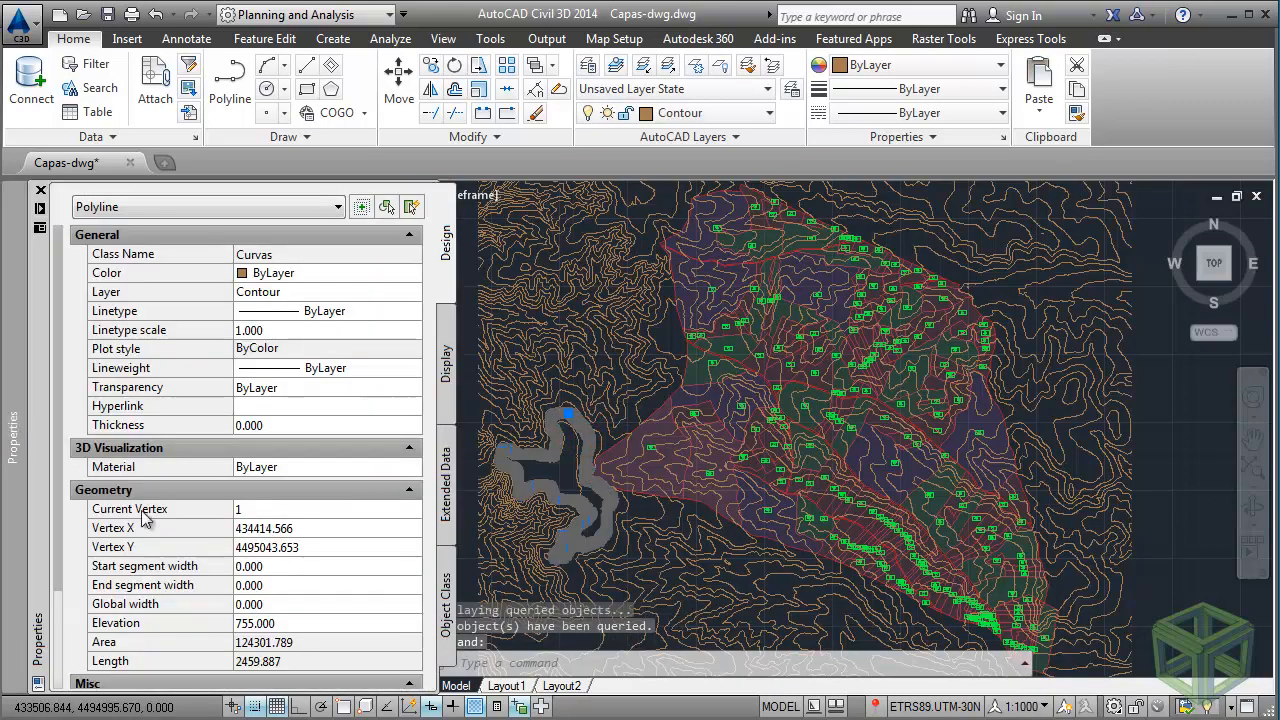
{"action": "left_click", "coordinate": [157, 626]}
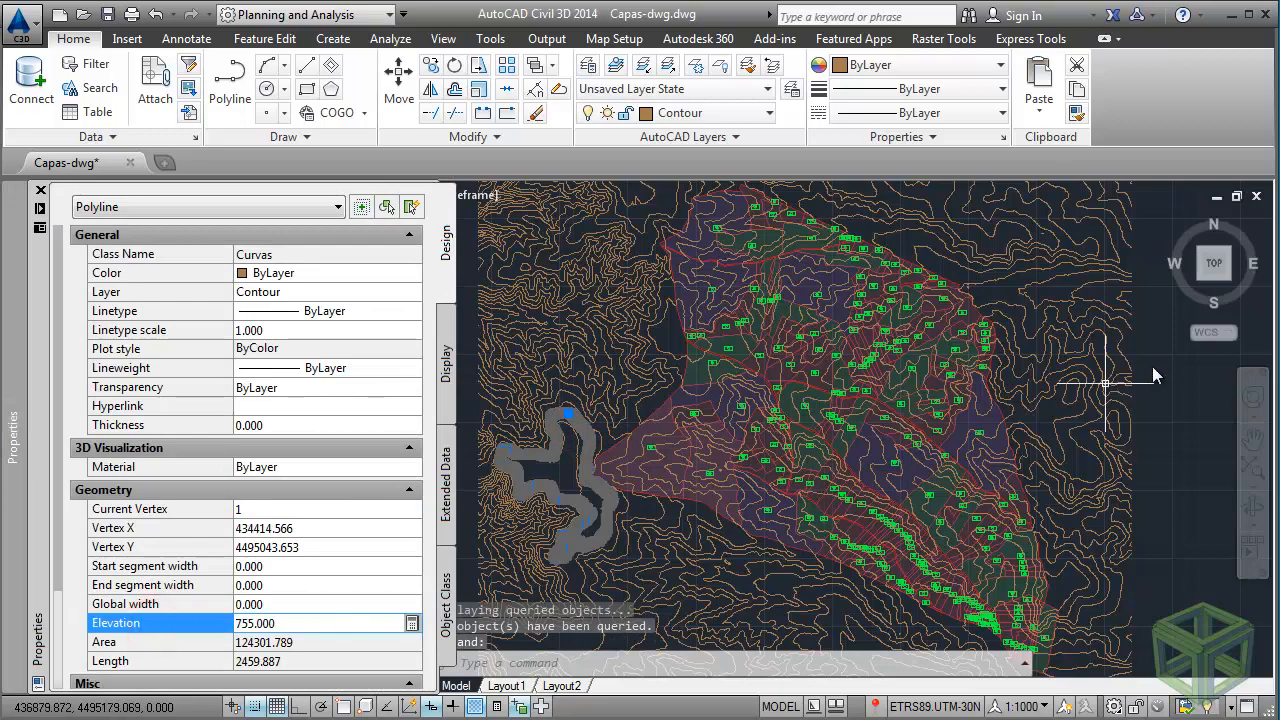
{"action": "key", "text": "Escape"}
View the contours' height above the parcels from the front and return to a fitted top view.
{"action": "left_click", "coordinate": [1219, 297]}
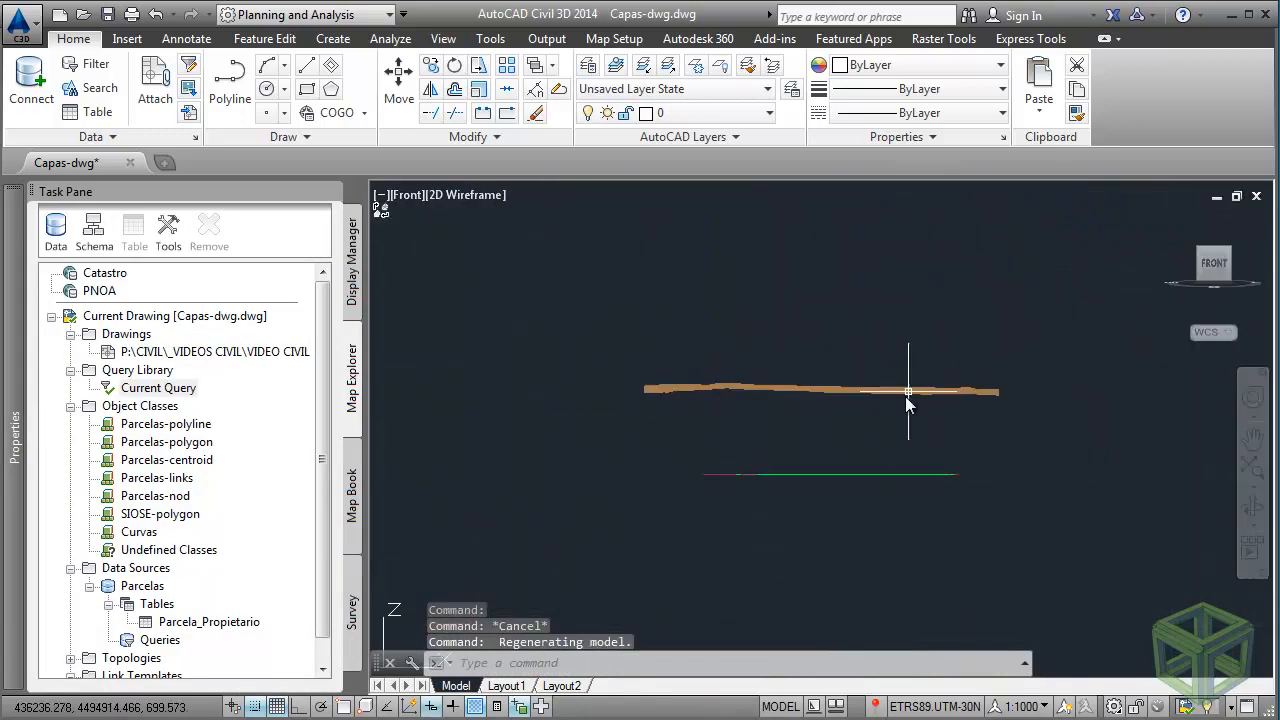
{"action": "scroll", "coordinate": [886, 405], "scroll_direction": "up", "scroll_amount": 5}
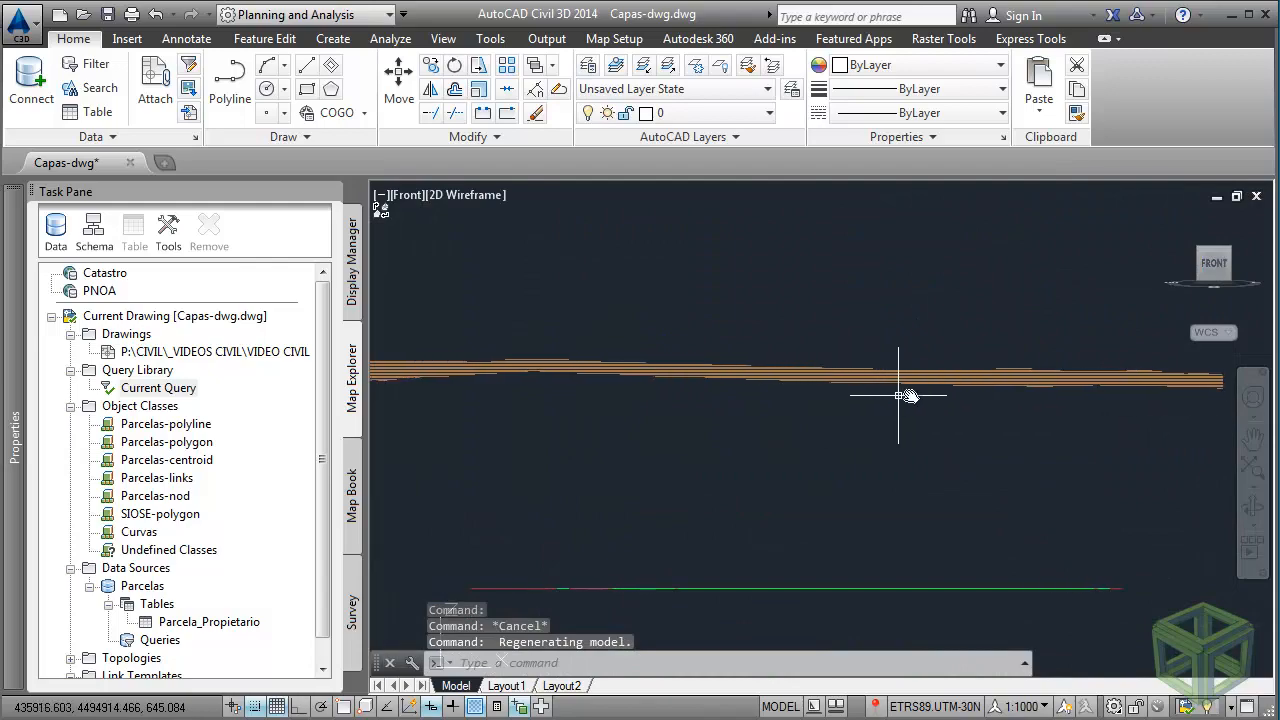
{"action": "left_click", "coordinate": [1210, 238]}
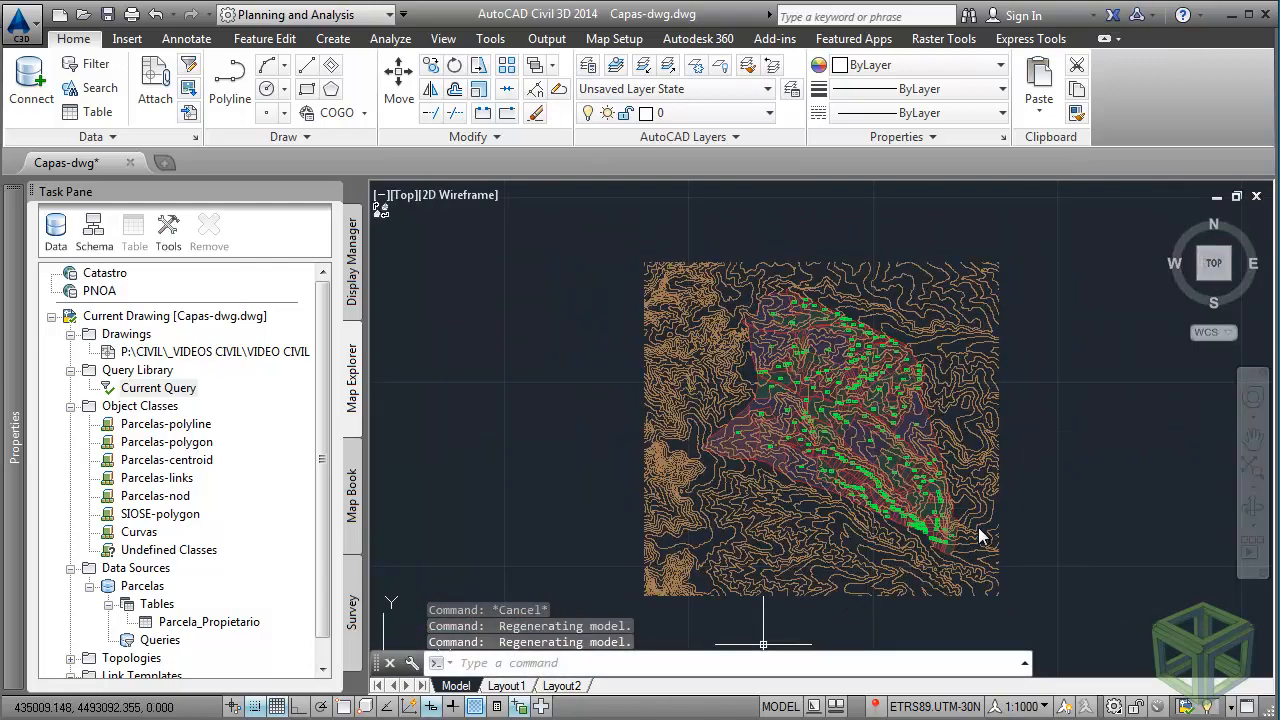
{"action": "left_click", "coordinate": [1252, 467]}
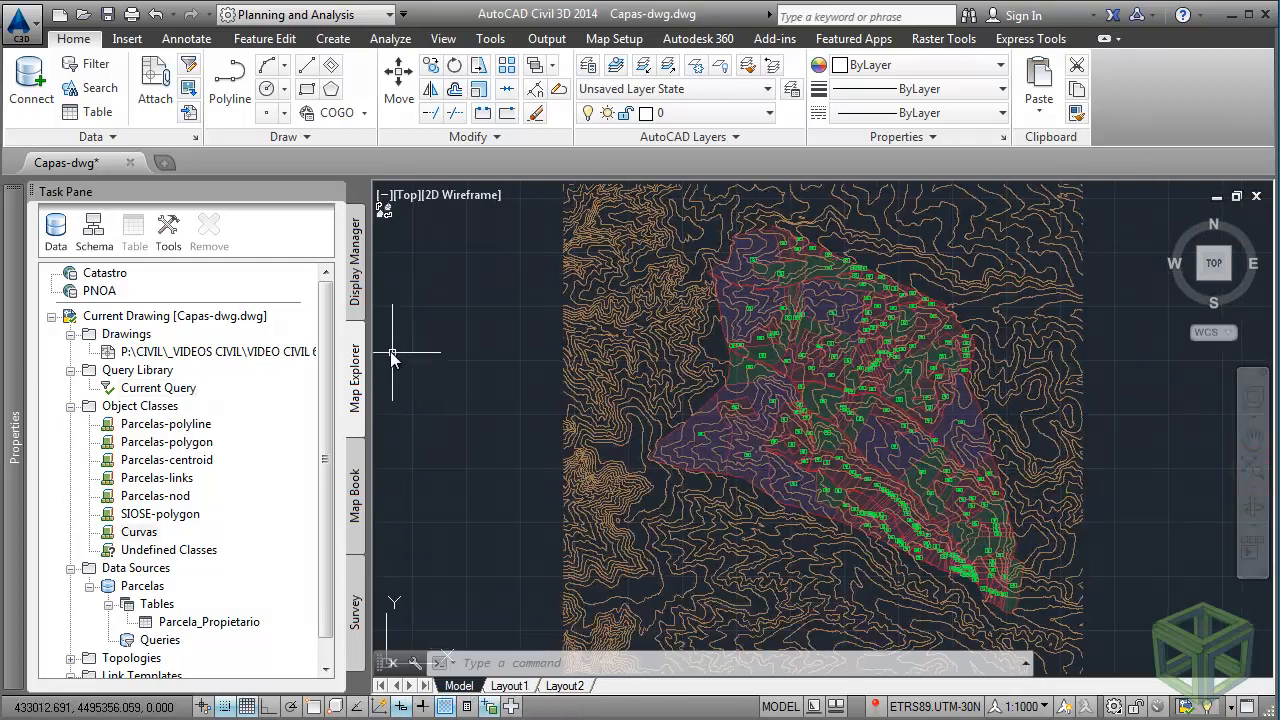
Show the Catastro and Cobertura de ortoimágenes layers in the display map and hide the Curvas layer.
{"action": "left_click", "coordinate": [355, 290]}
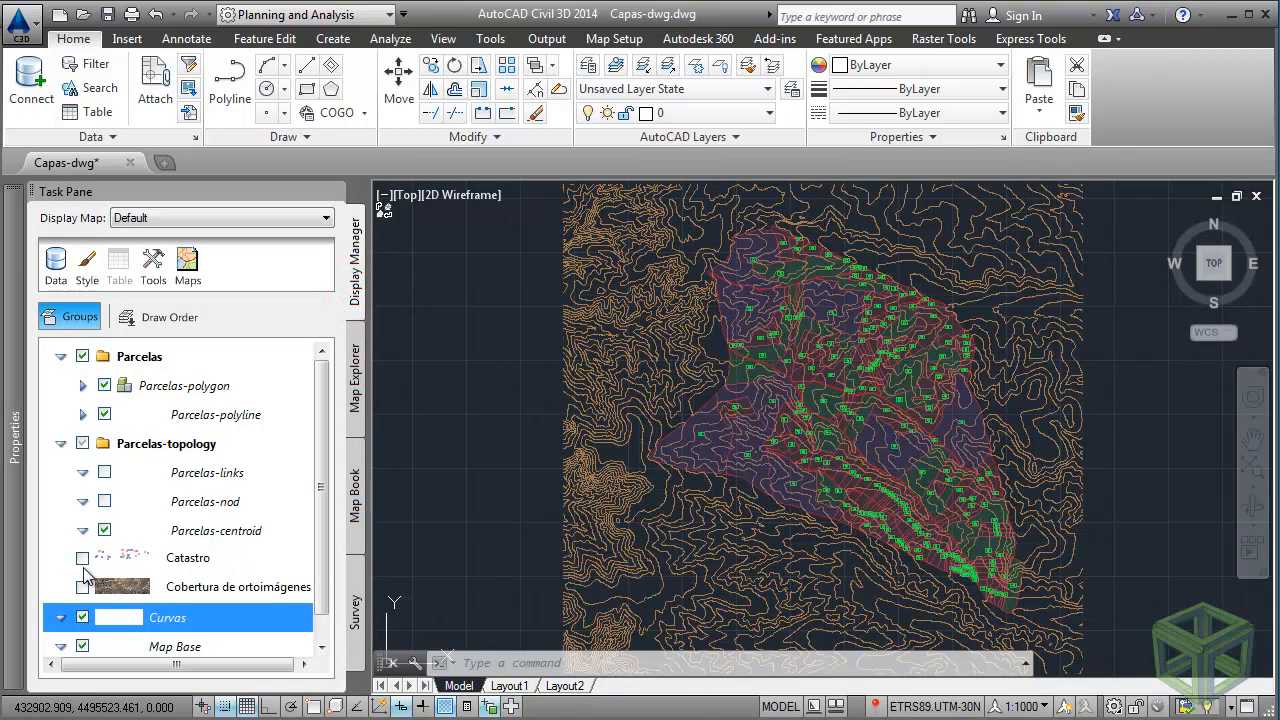
{"action": "left_click", "coordinate": [83, 560]}
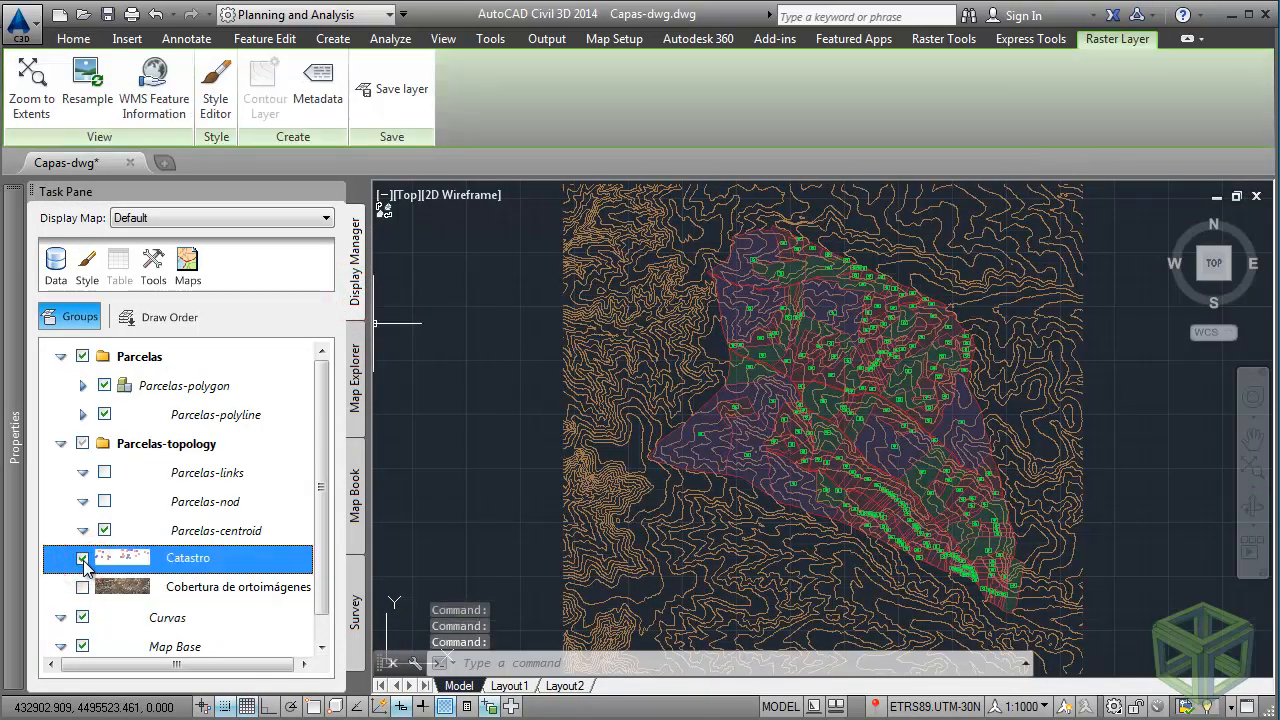
{"action": "left_click", "coordinate": [83, 618]}
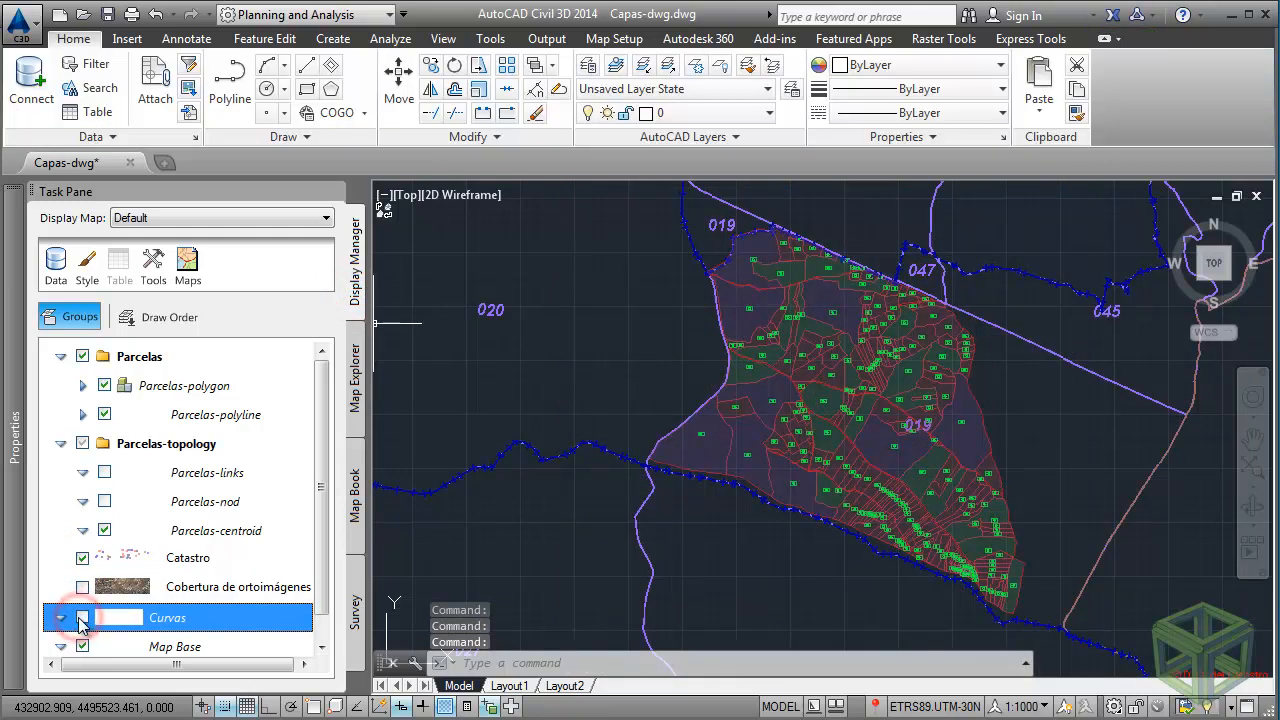
{"action": "left_click", "coordinate": [83, 588]}
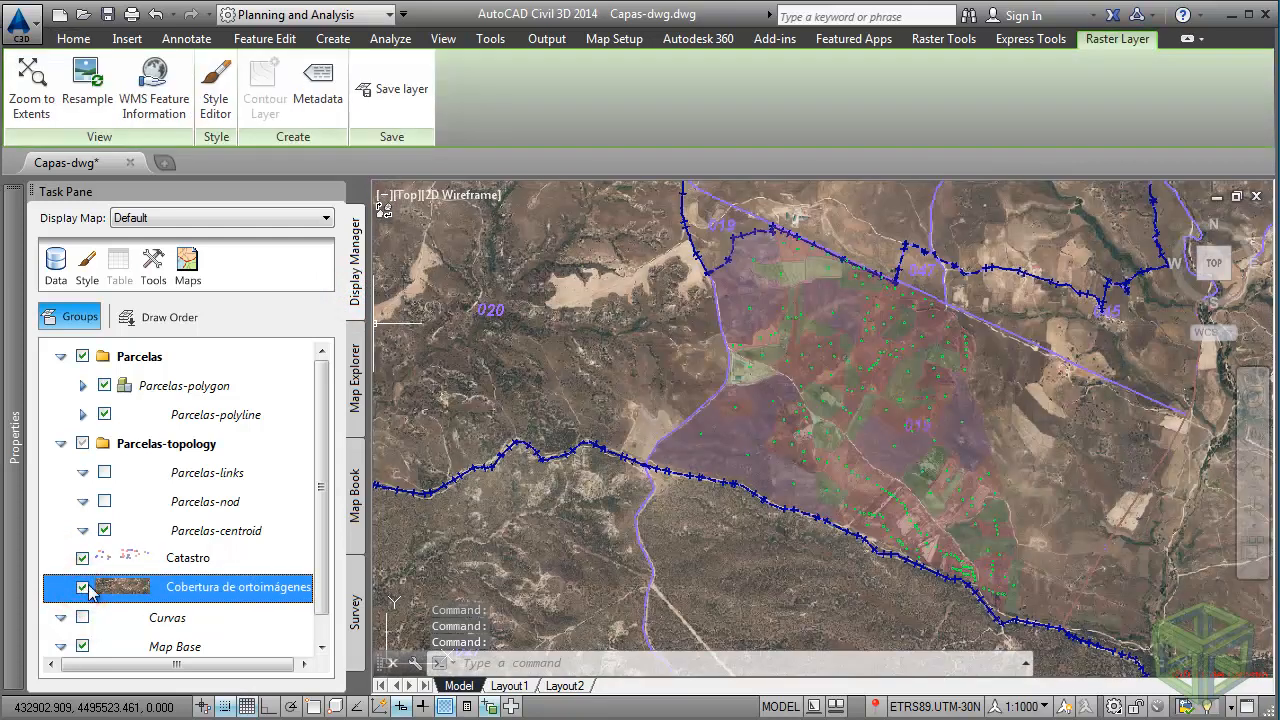
Examine parcels 1, 2 and 339 along the blue boundary line up close and bring up the spatial analysis tools.
{"action": "scroll", "coordinate": [703, 490], "scroll_direction": "up", "scroll_amount": 4}
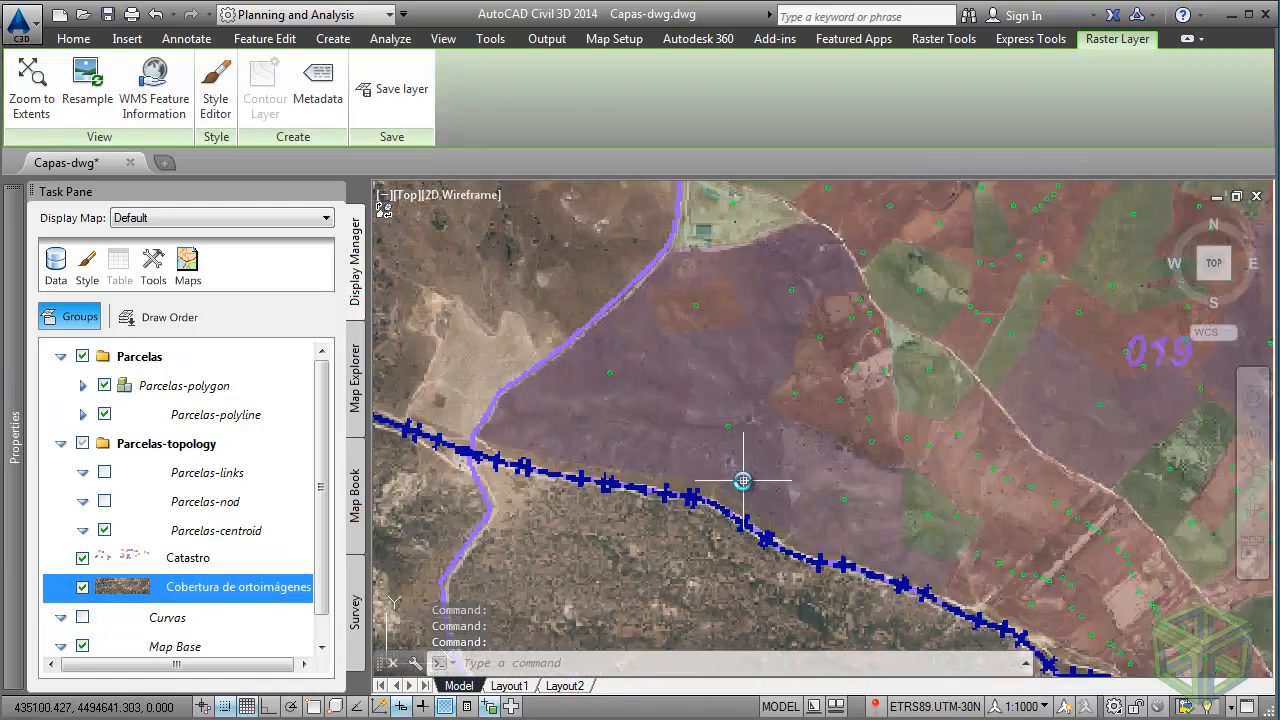
{"action": "scroll", "coordinate": [743, 481], "scroll_direction": "up", "scroll_amount": 1}
{"action": "middle_click_drag", "start_coordinate": [740, 479], "coordinate": [778, 490]}
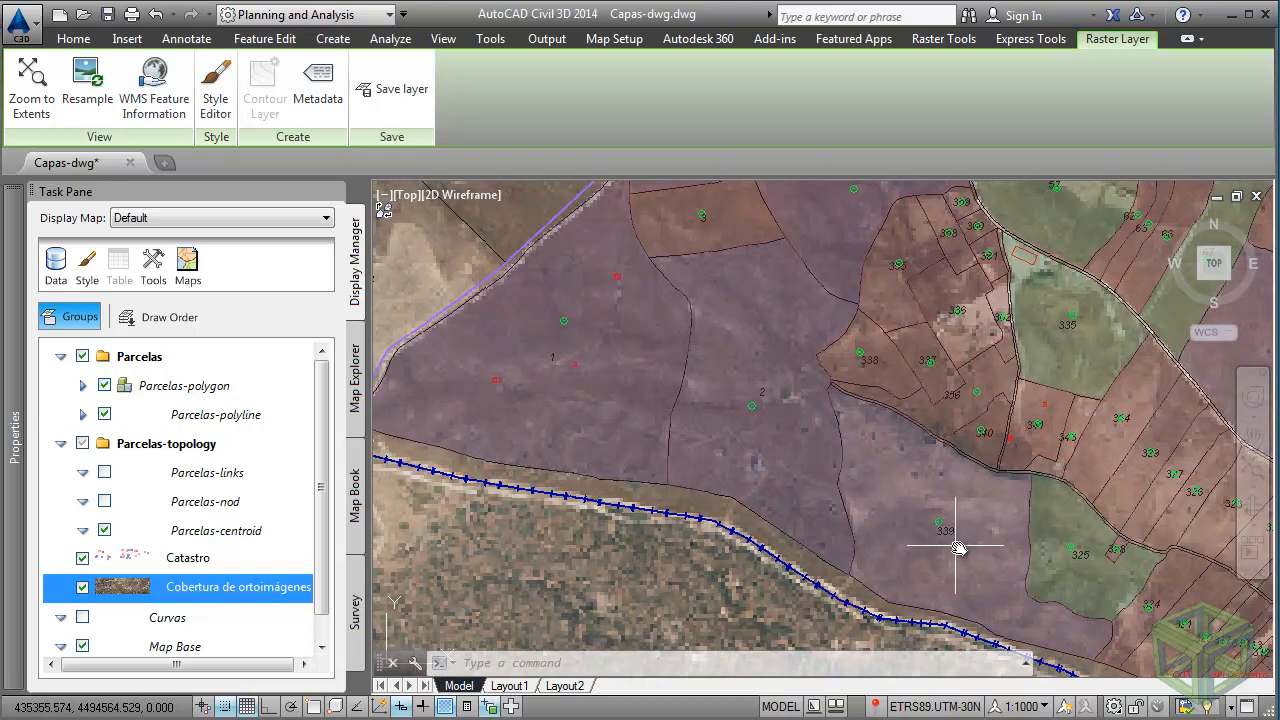
{"action": "mouse_move", "coordinate": [997, 567]}
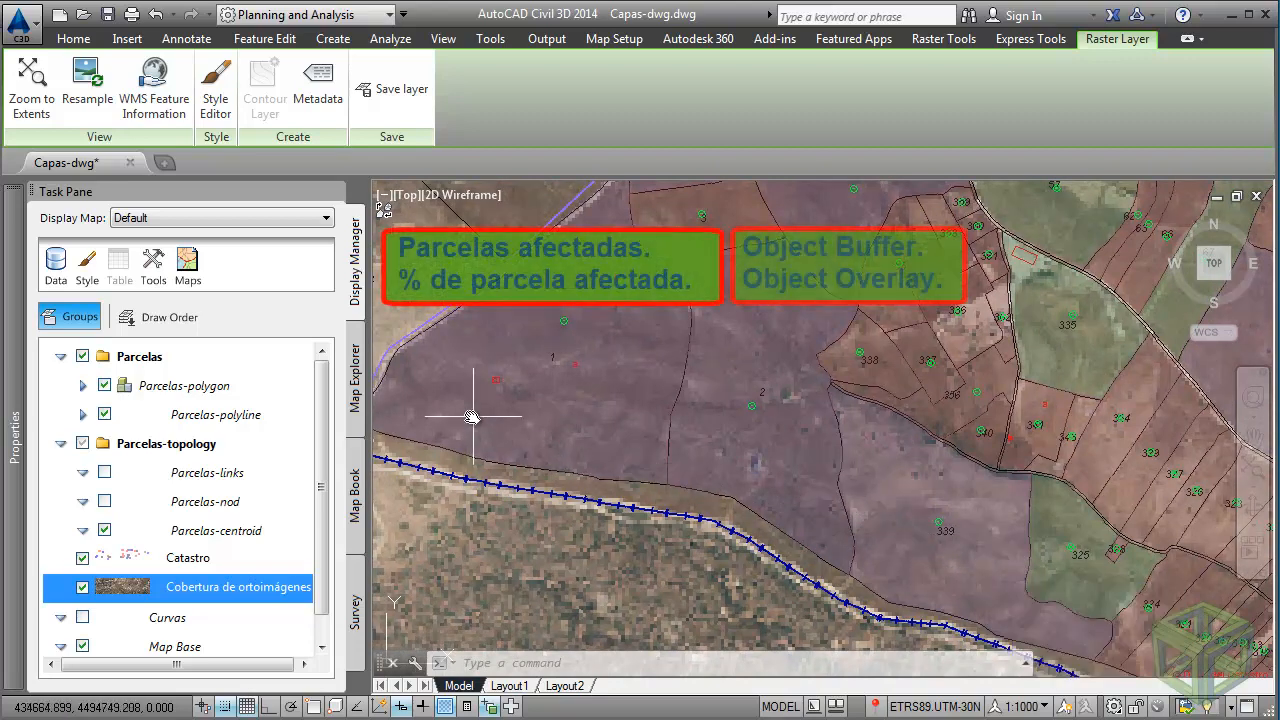
{"action": "left_click", "coordinate": [400, 39]}
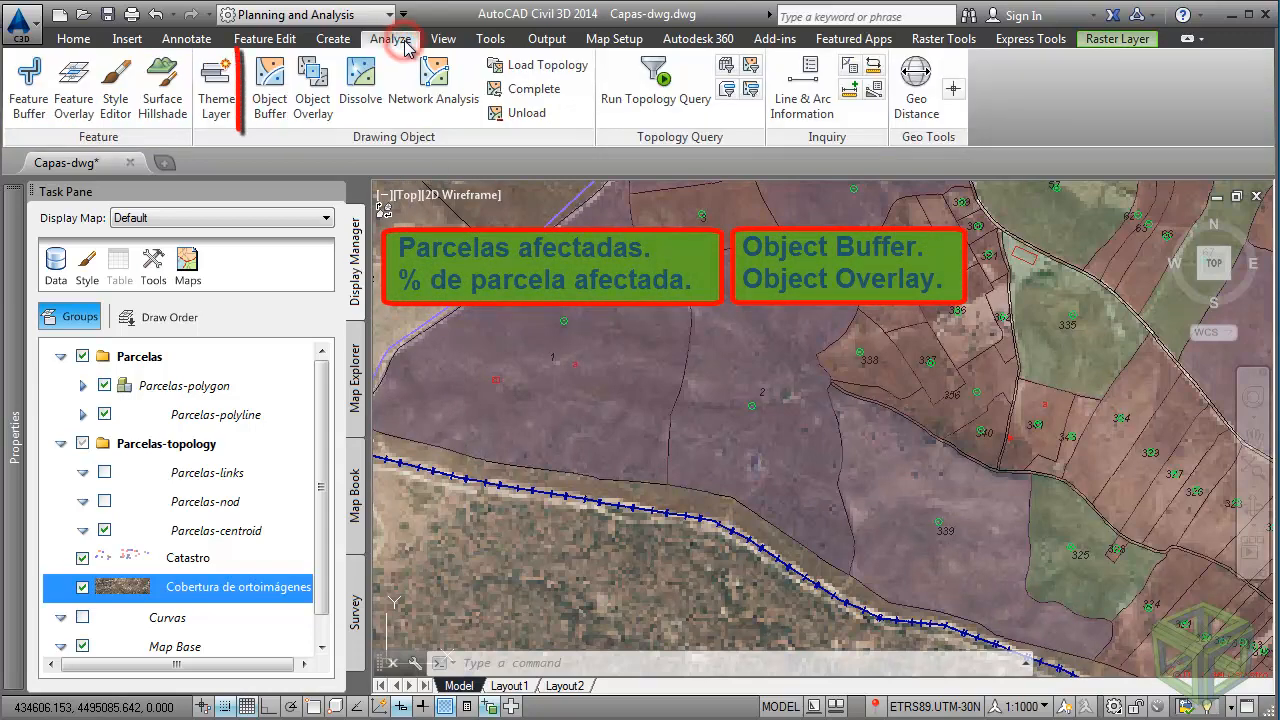